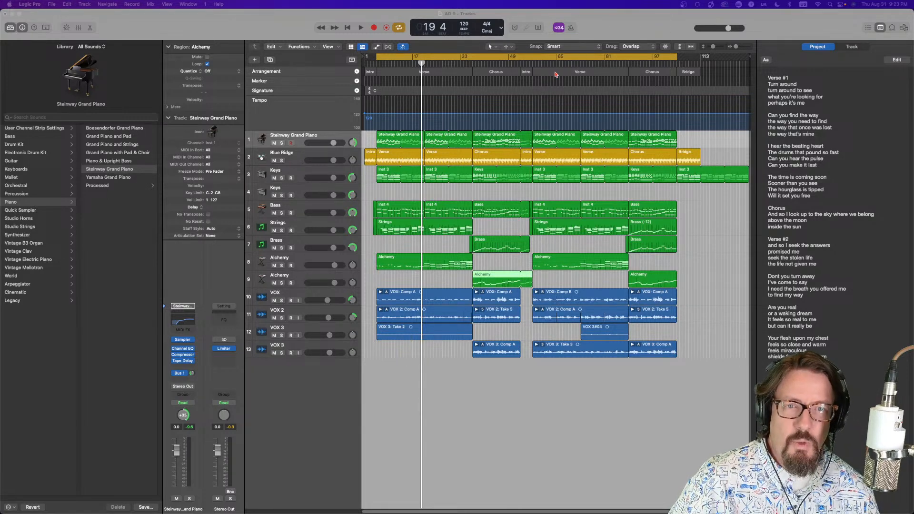
Try reordering the song by moving the Verse and Chorus sections in the arrangement track
{"action": "left_click", "coordinate": [550, 75]}
{"action": "left_click", "coordinate": [441, 71]}
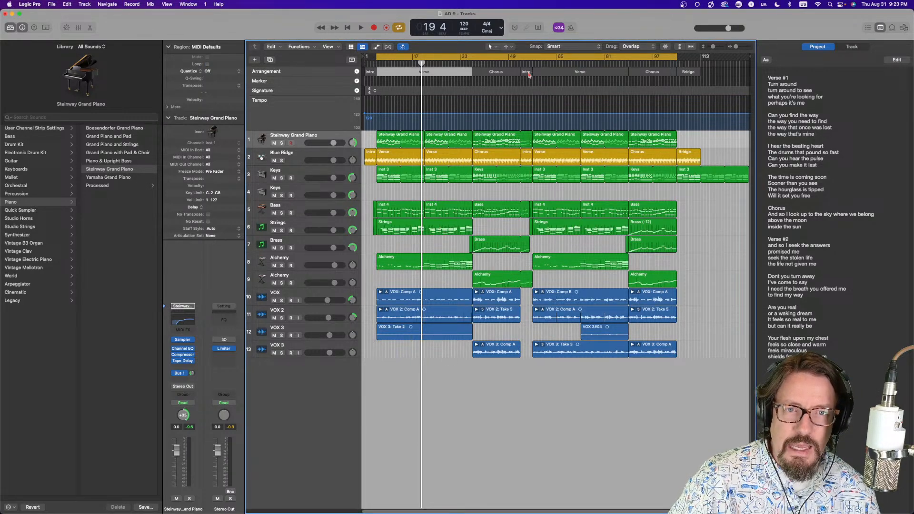
{"action": "left_click", "coordinate": [552, 70]}
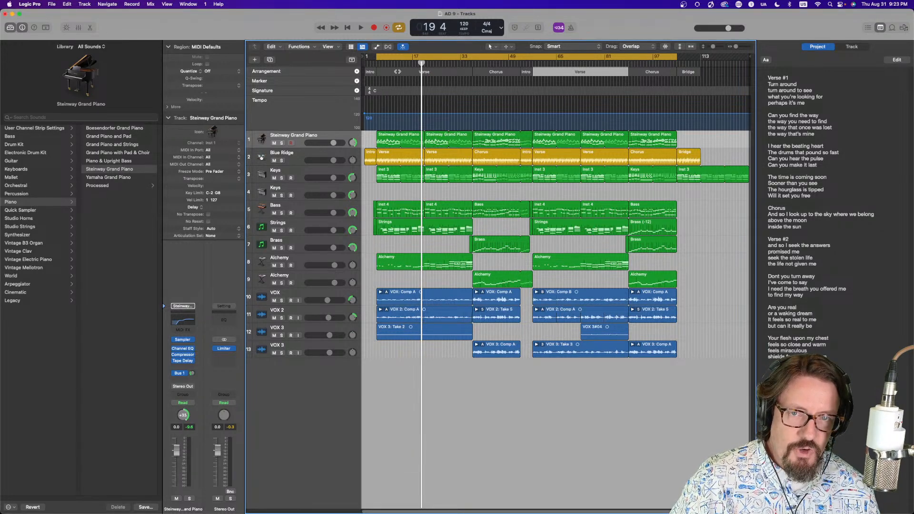
{"action": "left_click_drag", "start_coordinate": [391, 72], "coordinate": [628, 77]}
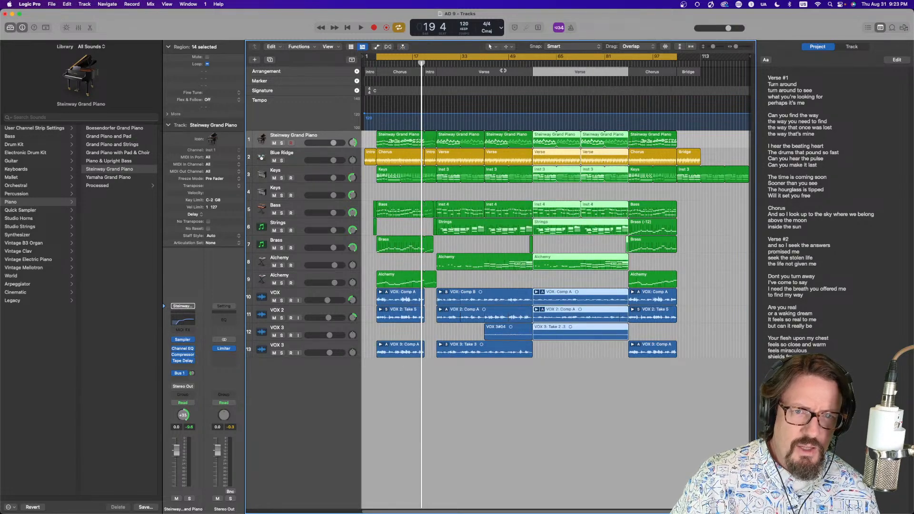
{"action": "left_click_drag", "start_coordinate": [440, 71], "coordinate": [375, 72]}
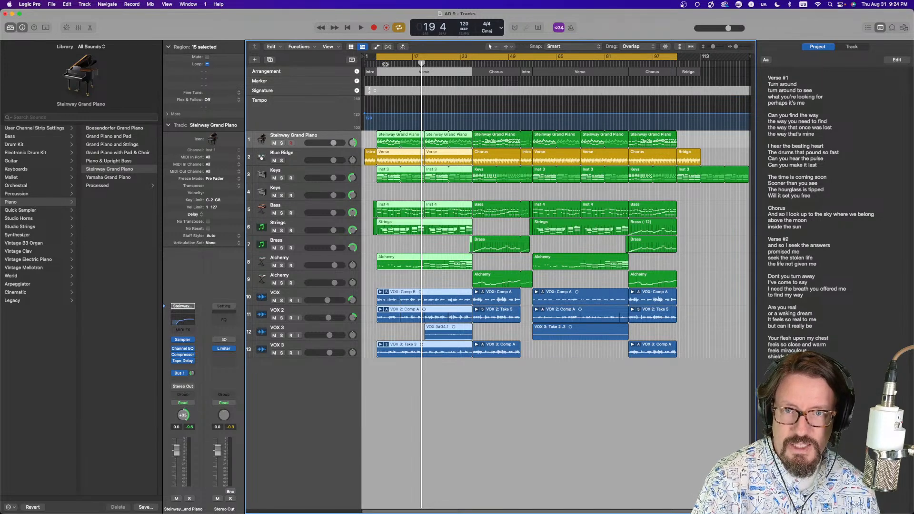
Audition the reordered song and undo both section moves
{"action": "key", "text": "shift+space"}
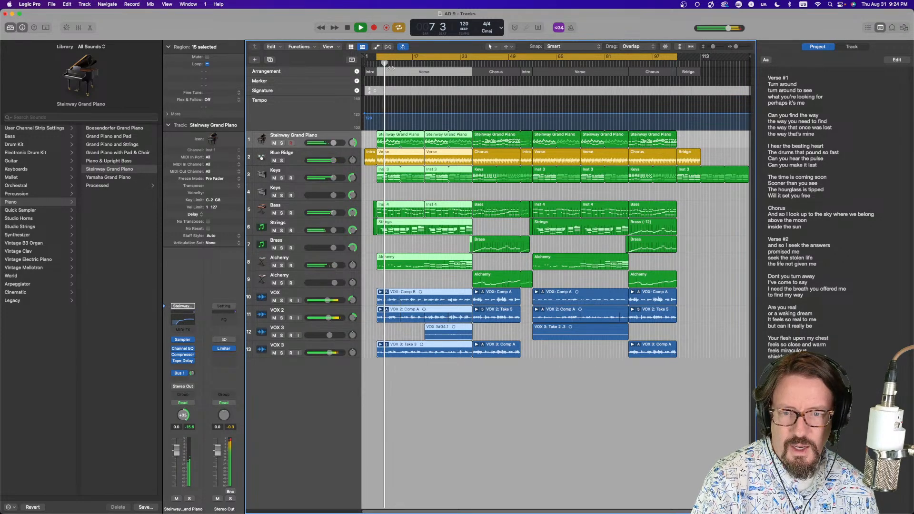
{"action": "key", "text": "space"}
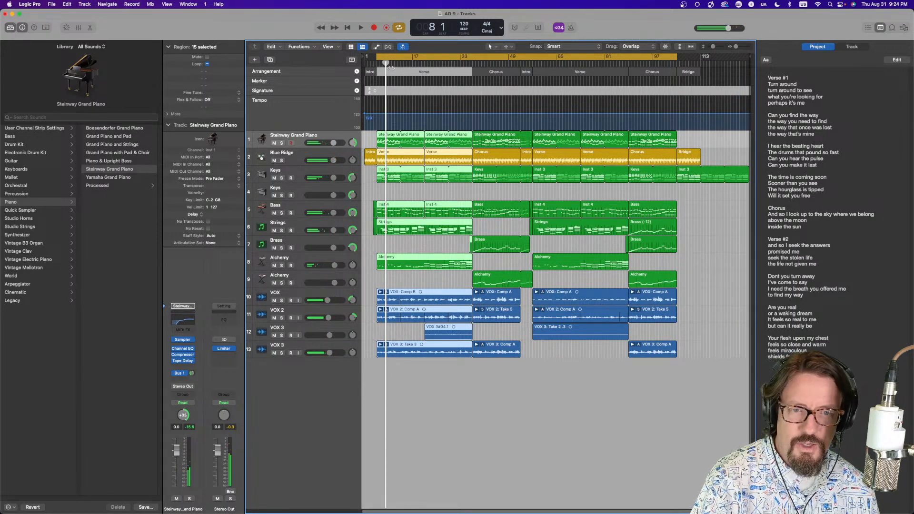
{"action": "key", "text": "super+z"}
{"action": "key", "text": "super+z"}
Copy the second Chorus section to the end of the song, after the Bridge
{"action": "key", "text": "space"}
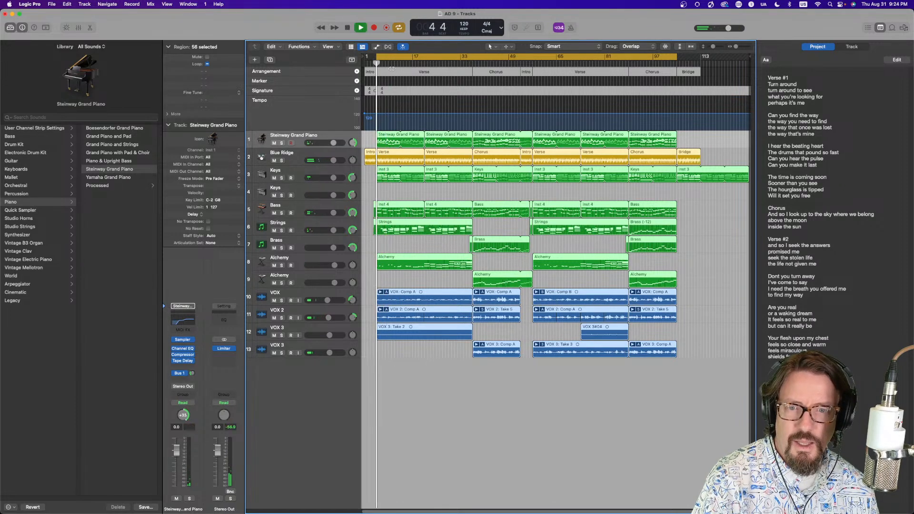
{"action": "key", "text": "space"}
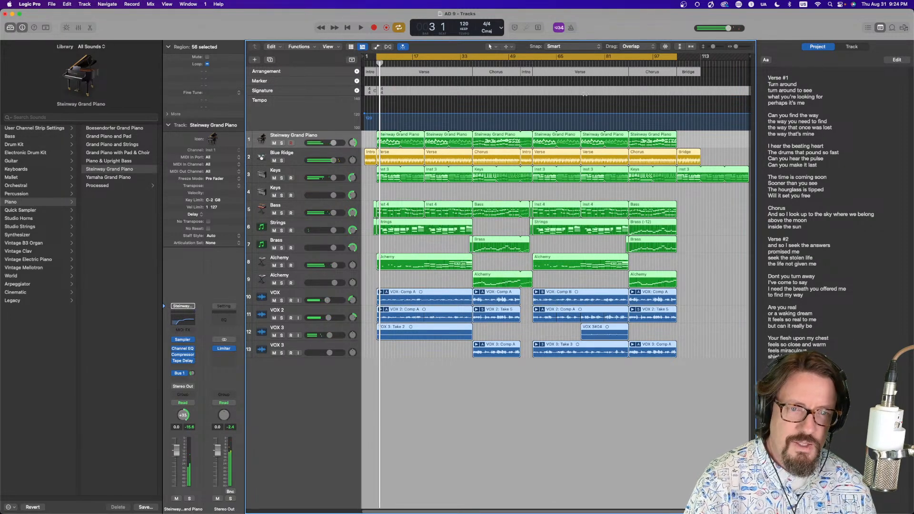
{"action": "left_click", "coordinate": [589, 190]}
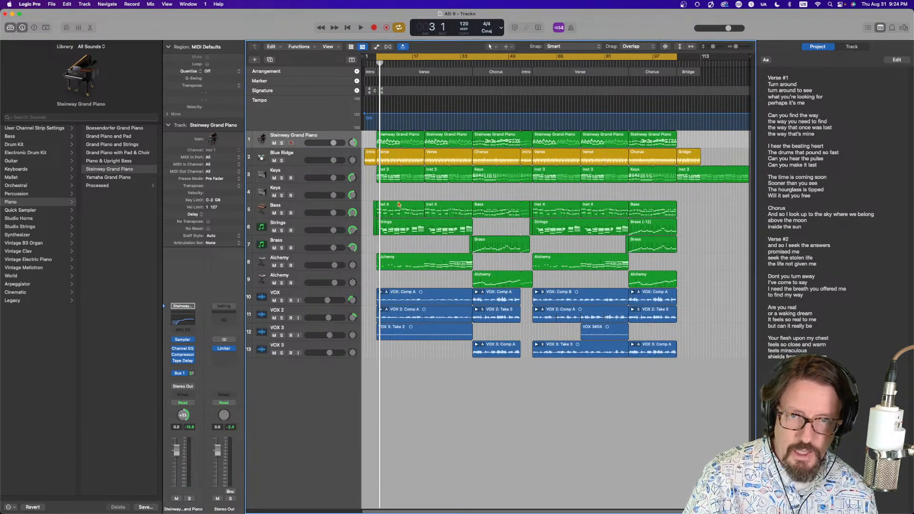
{"action": "left_click", "coordinate": [397, 71]}
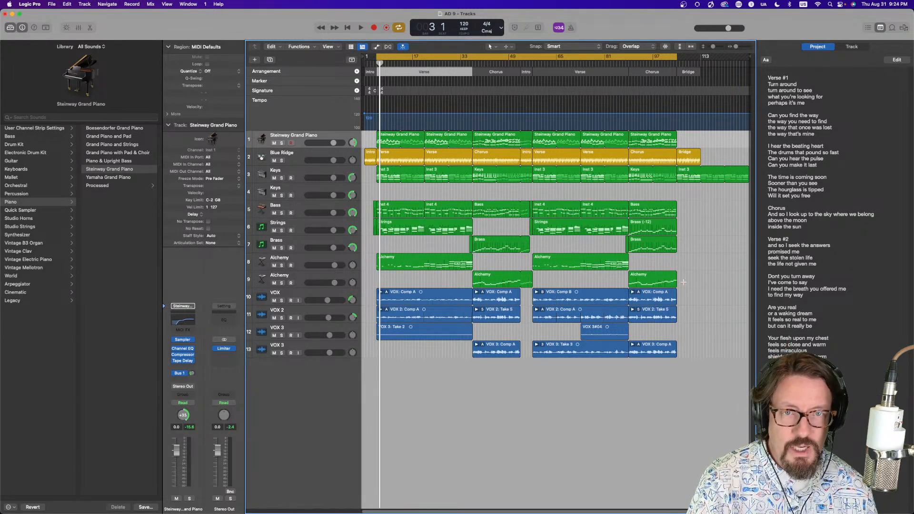
{"action": "left_click", "coordinate": [638, 70]}
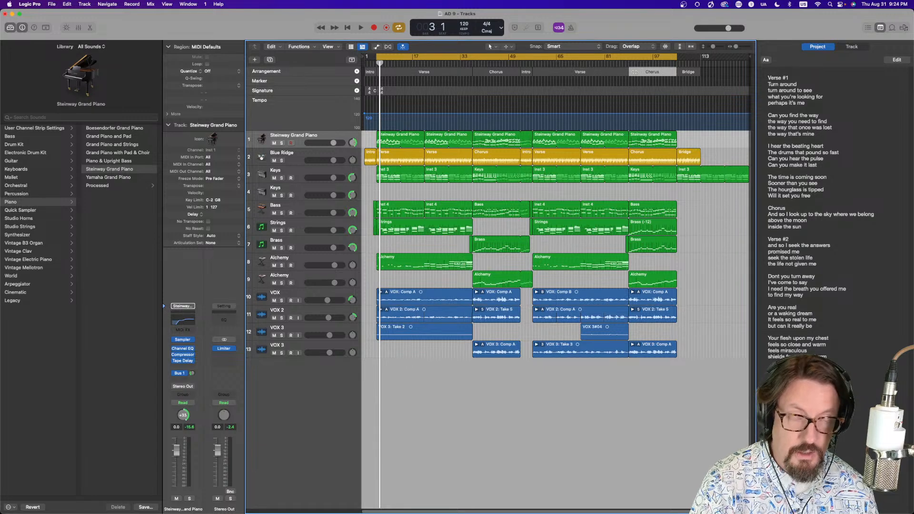
{"action": "left_click_drag", "start_coordinate": [635, 72], "coordinate": [704, 78]}
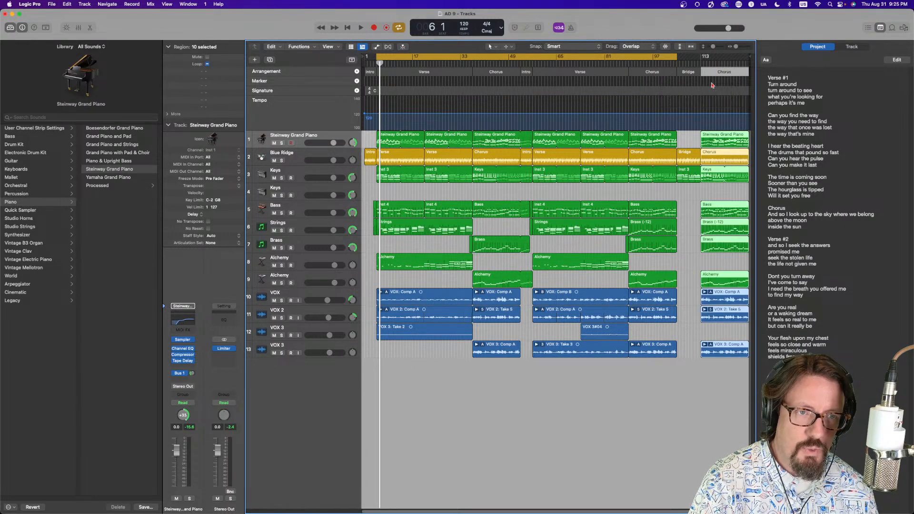
Extend the cycle range over the copied final Chorus and select the vocal regions within it
{"action": "scroll", "coordinate": [685, 95], "scroll_direction": "right", "scroll_amount": 2}
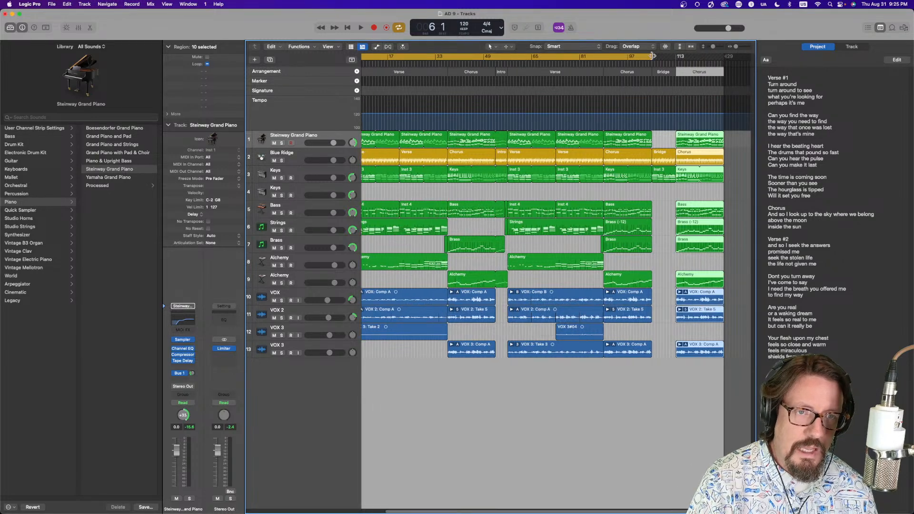
{"action": "left_click_drag", "start_coordinate": [652, 57], "coordinate": [723, 57]}
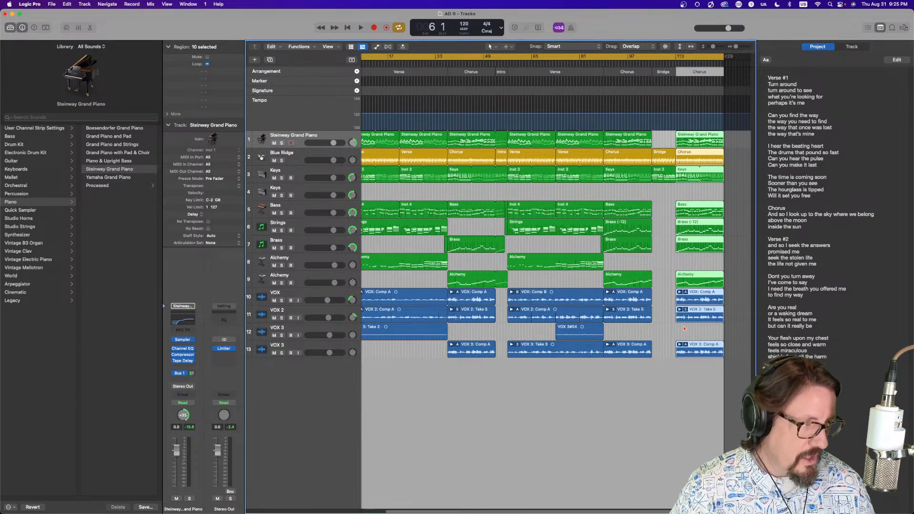
{"action": "left_click_drag", "start_coordinate": [669, 299], "coordinate": [719, 374]}
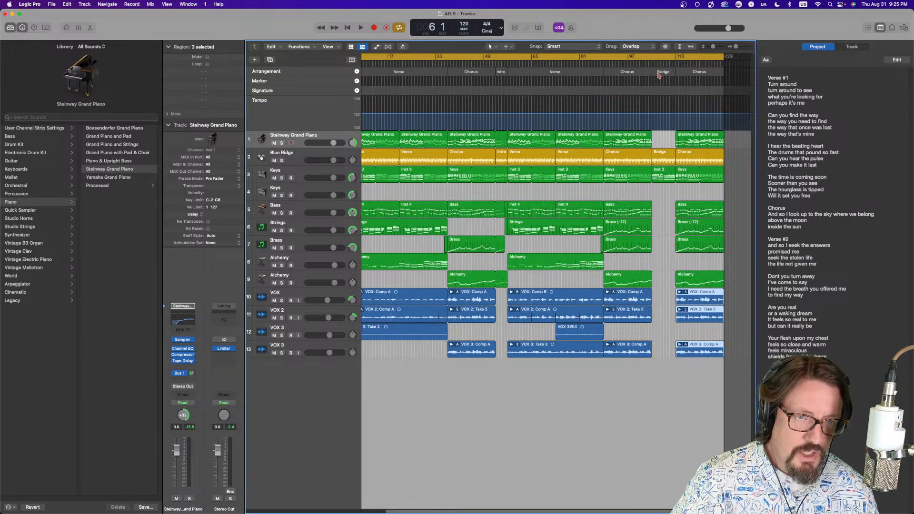
Turn off the cycle and play back from the start of the Bridge
{"action": "left_click", "coordinate": [653, 55]}
{"action": "left_click_drag", "start_coordinate": [648, 64], "coordinate": [645, 65]}
{"action": "key", "text": "space"}
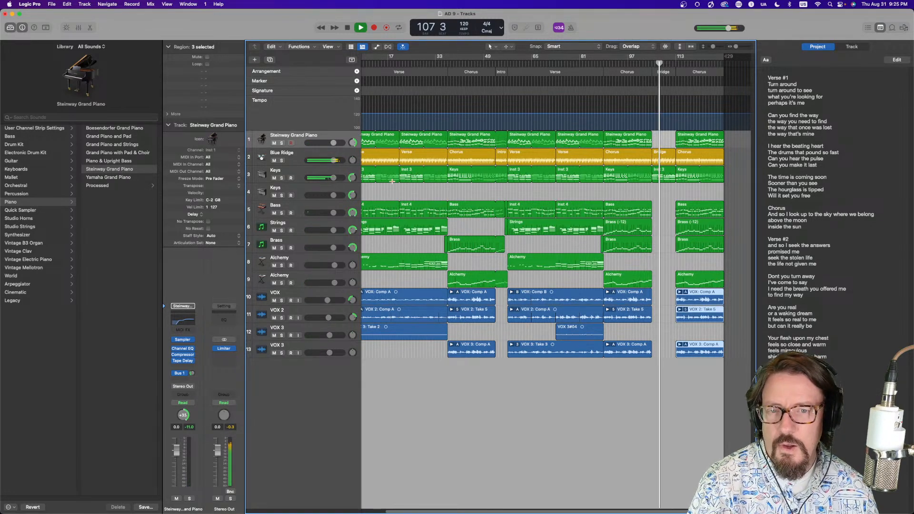
Select the Bass track and open the Bridge's Keys region in the Score editor
{"action": "left_click", "coordinate": [298, 212]}
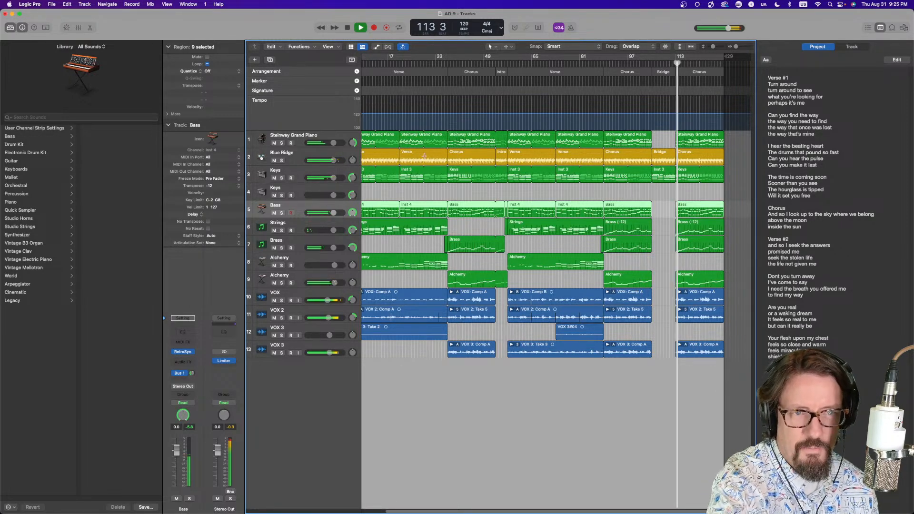
{"action": "key", "text": "space"}
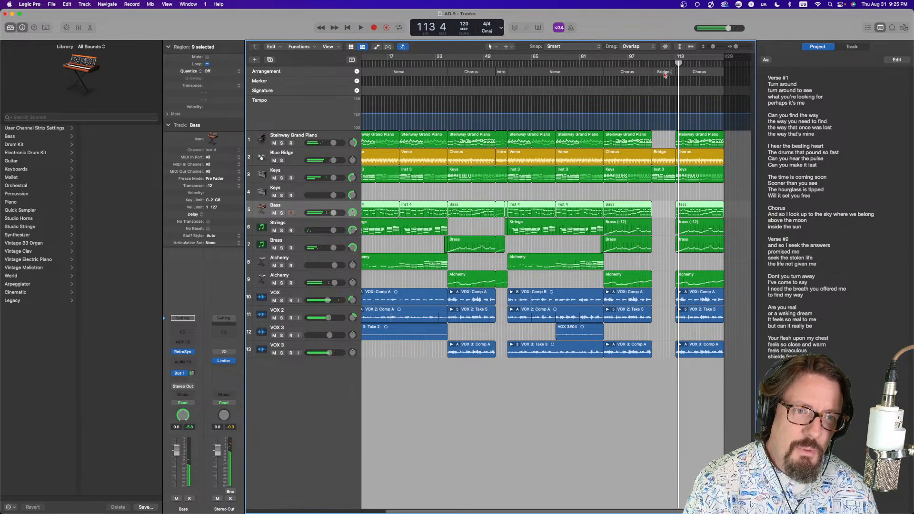
{"action": "double_click", "coordinate": [666, 173]}
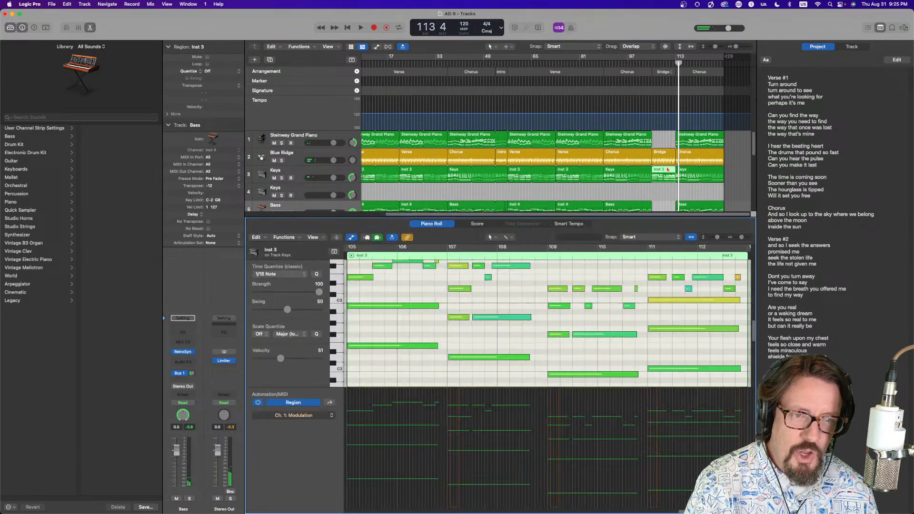
{"action": "left_click", "coordinate": [476, 224]}
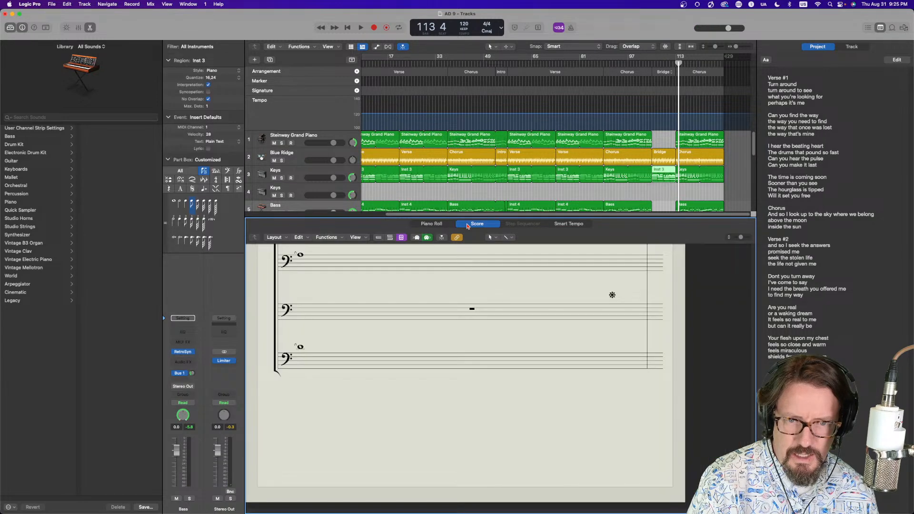
{"action": "left_click", "coordinate": [663, 174]}
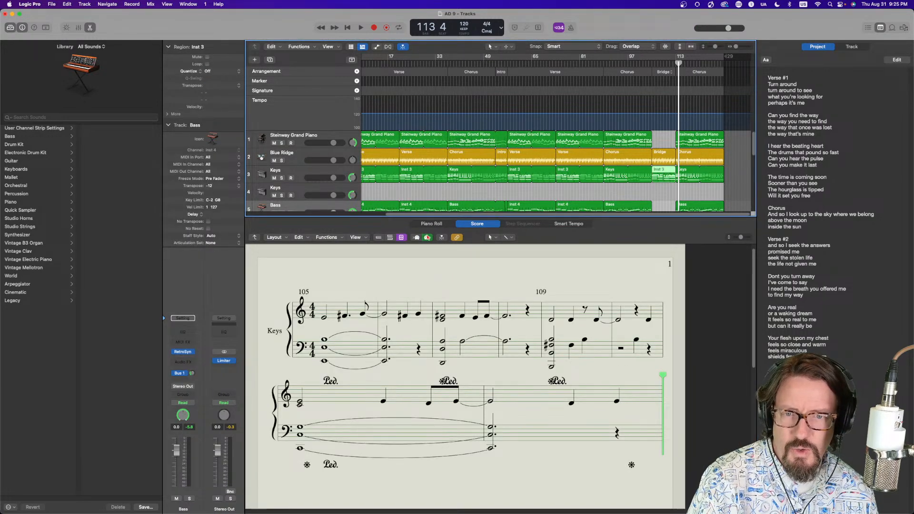
{"action": "left_click", "coordinate": [456, 237]}
Set the cycle range over the Bridge and record a bass part there on the Bass track
{"action": "left_click_drag", "start_coordinate": [655, 60], "coordinate": [677, 70]}
{"action": "scroll", "coordinate": [450, 163], "scroll_direction": "down", "scroll_amount": 3}
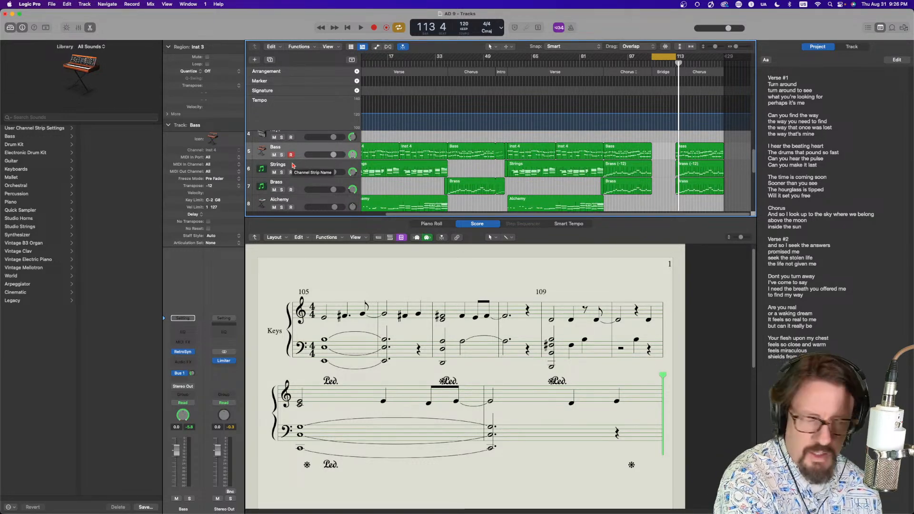
{"action": "key", "text": "r"}
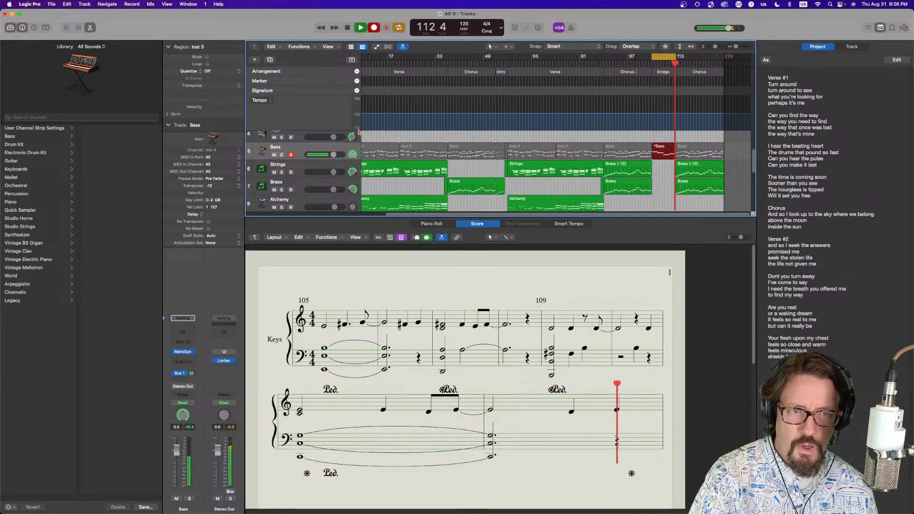
{"action": "key", "text": "space"}
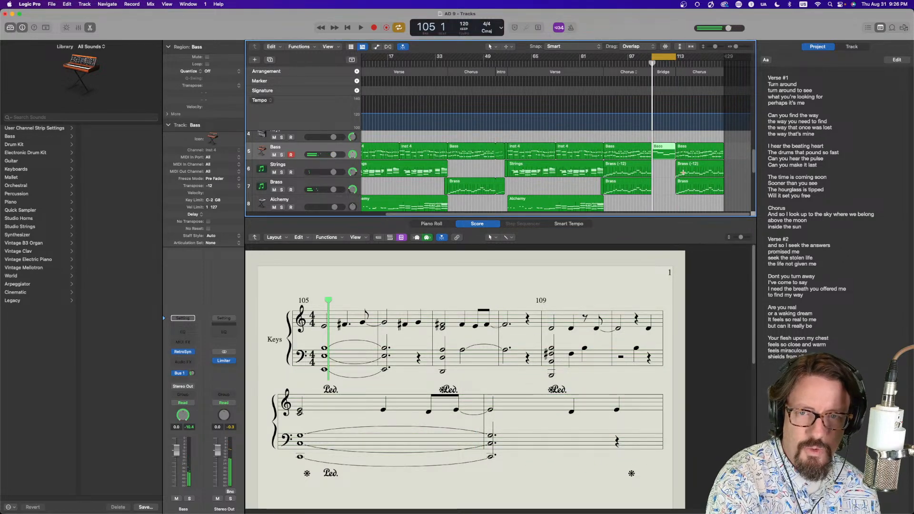
Record a take over the Bridge on the Steinway Grand Piano track and delete the recorded region
{"action": "left_click", "coordinate": [307, 186]}
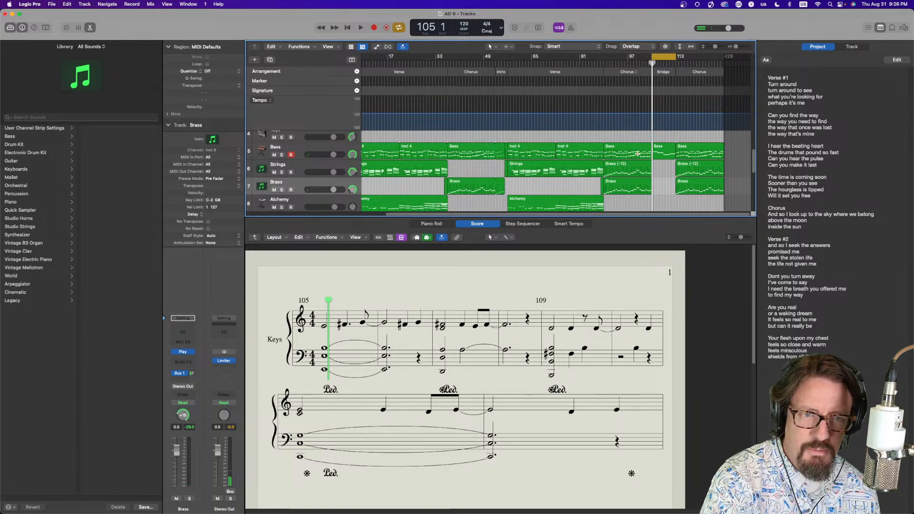
{"action": "left_click", "coordinate": [292, 204]}
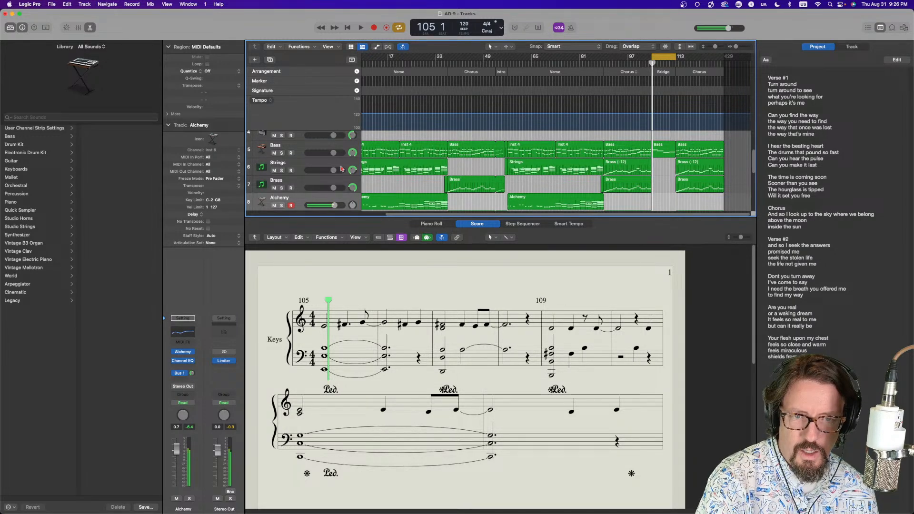
{"action": "scroll", "coordinate": [548, 184], "scroll_direction": "up", "scroll_amount": 5}
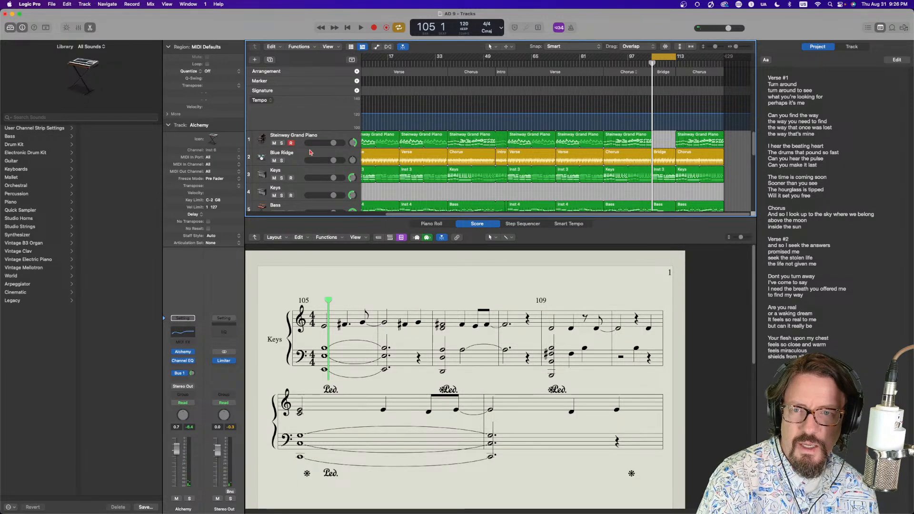
{"action": "scroll", "coordinate": [310, 152], "scroll_direction": "down", "scroll_amount": 5}
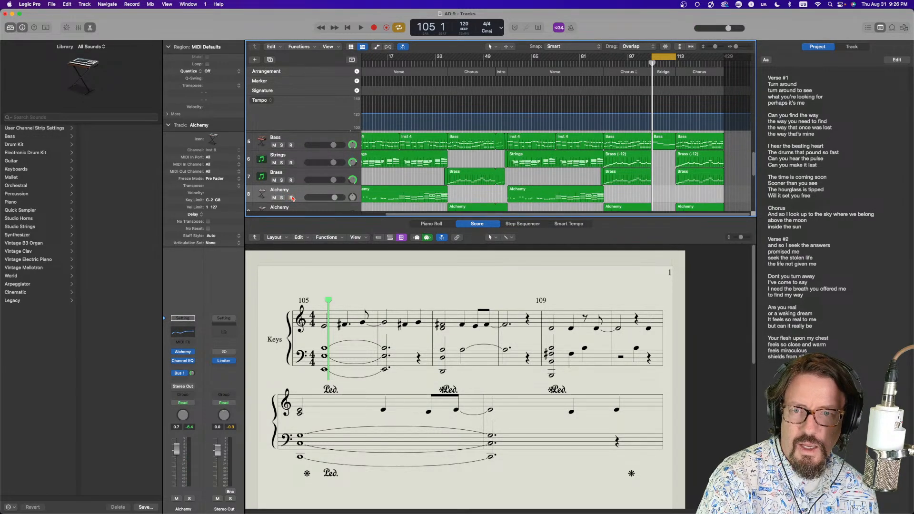
{"action": "scroll", "coordinate": [557, 174], "scroll_direction": "up", "scroll_amount": 5}
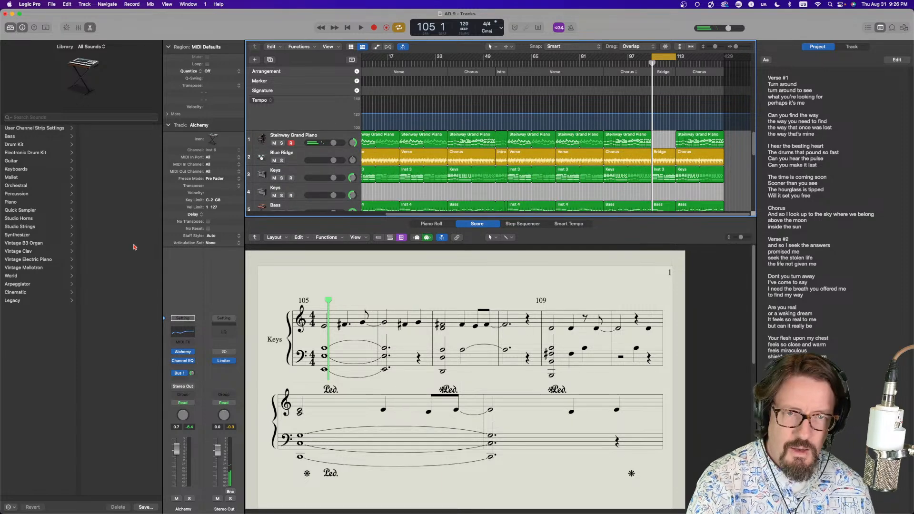
{"action": "key", "text": "r"}
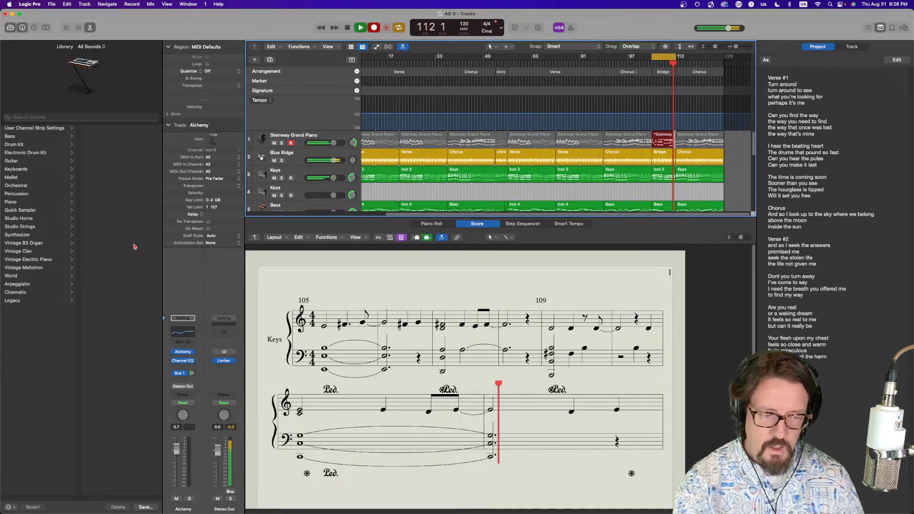
{"action": "key", "text": "space"}
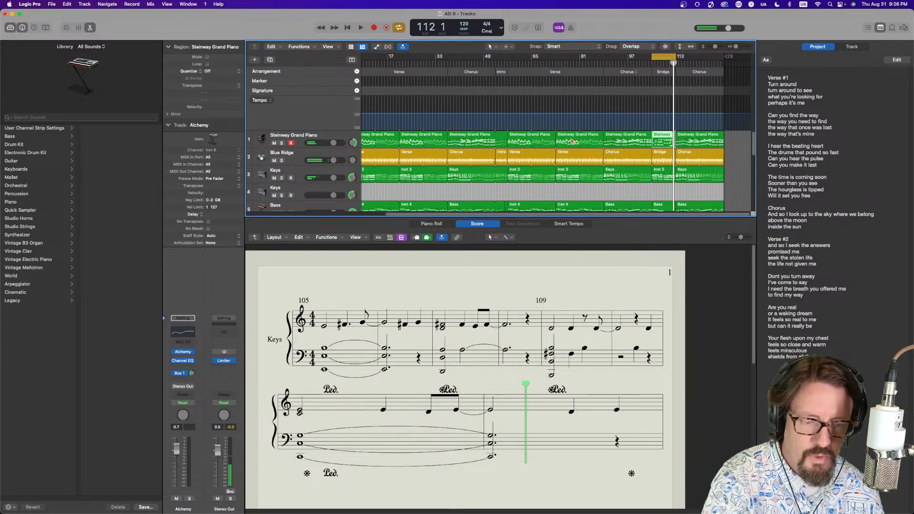
{"action": "key", "text": "Delete"}
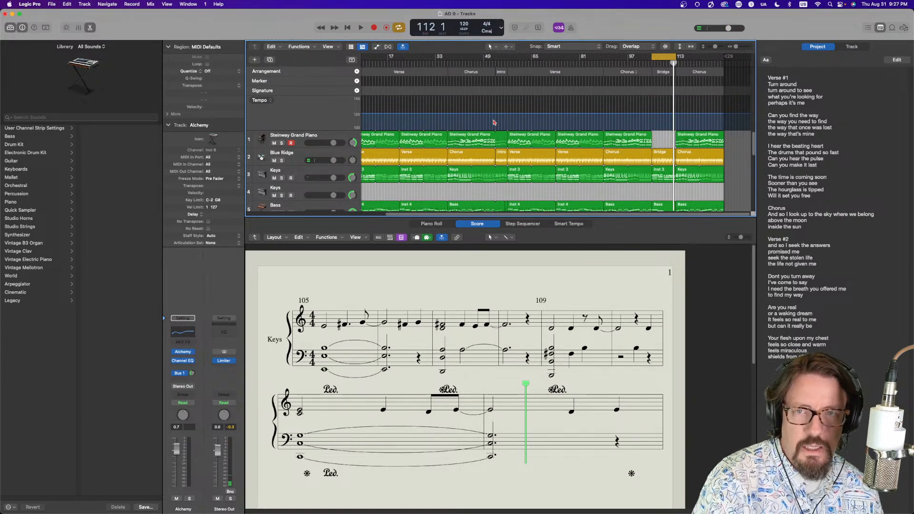
Open the audio settings and set the I/O buffer size to 64 samples
{"action": "left_click", "coordinate": [30, 4]}
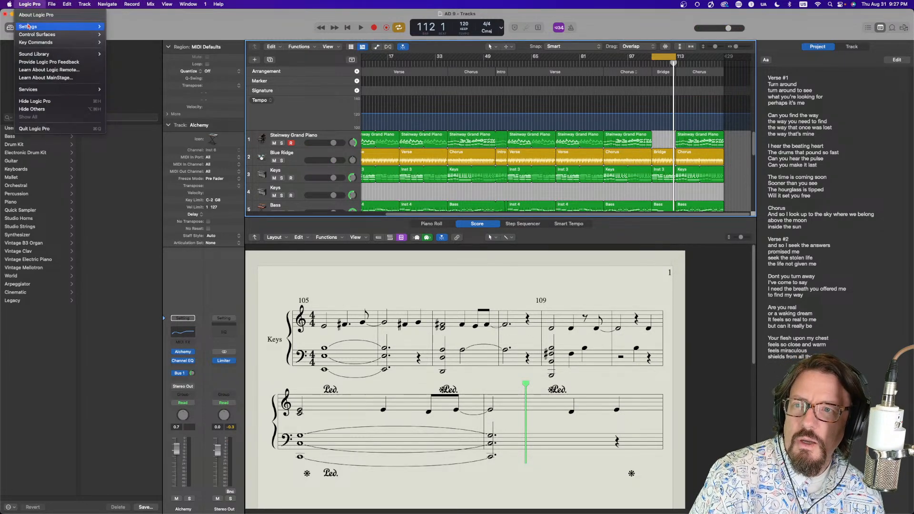
{"action": "mouse_move", "coordinate": [57, 27]}
{"action": "left_click", "coordinate": [126, 35]}
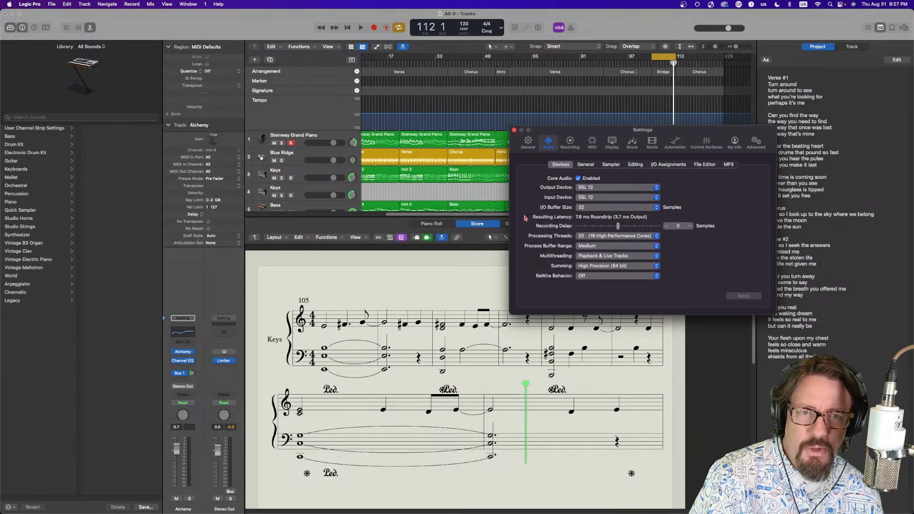
{"action": "left_click", "coordinate": [587, 210]}
{"action": "left_click", "coordinate": [589, 218]}
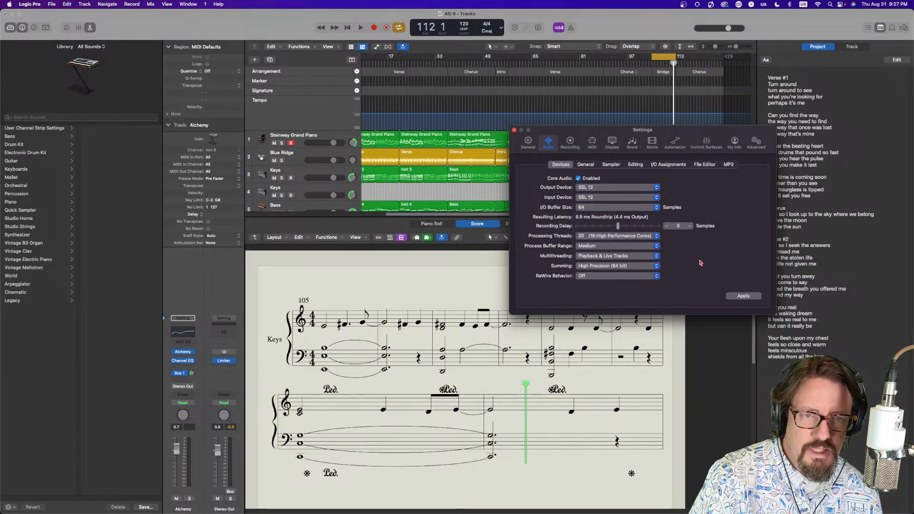
Apply the 64-sample I/O buffer size and close the audio settings window
{"action": "left_click", "coordinate": [743, 296]}
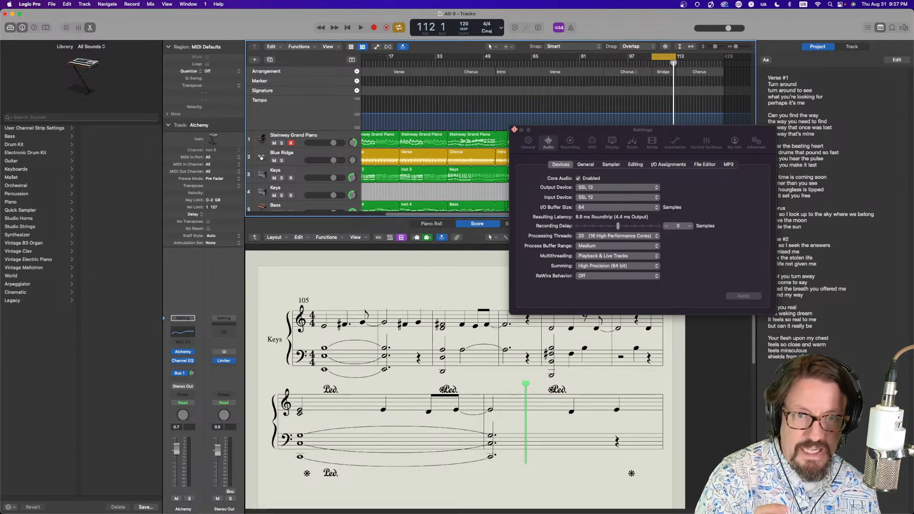
{"action": "left_click", "coordinate": [514, 130]}
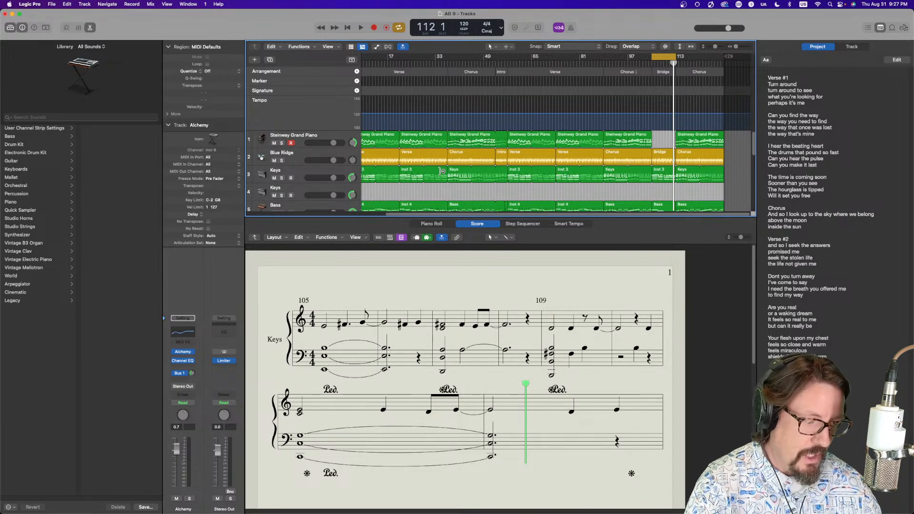
Record a new take over the Bridge on the Steinway Grand Piano track and flatten its take folder
{"action": "key", "text": "space"}
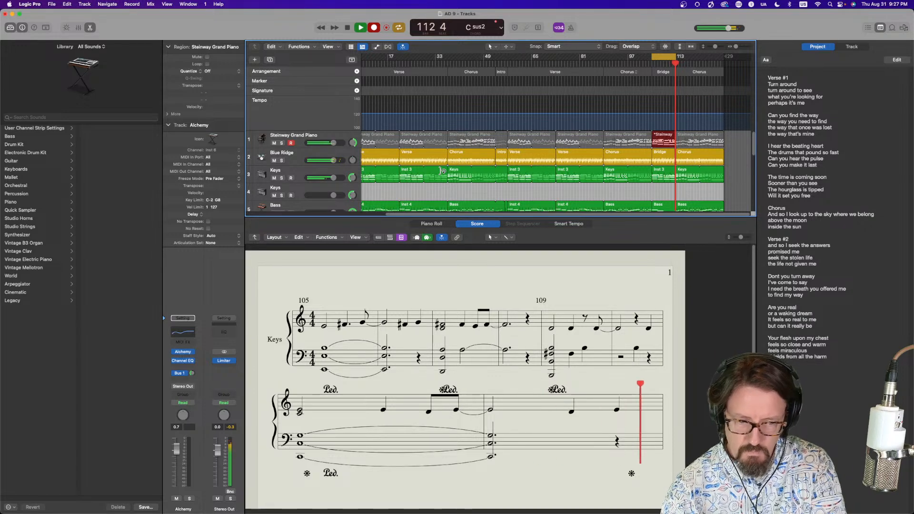
{"action": "key", "text": "space"}
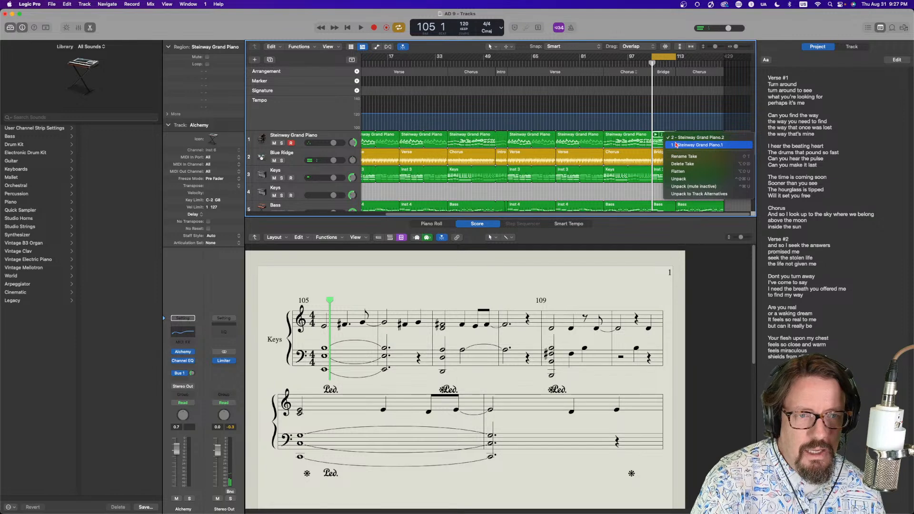
{"action": "left_click", "coordinate": [679, 171]}
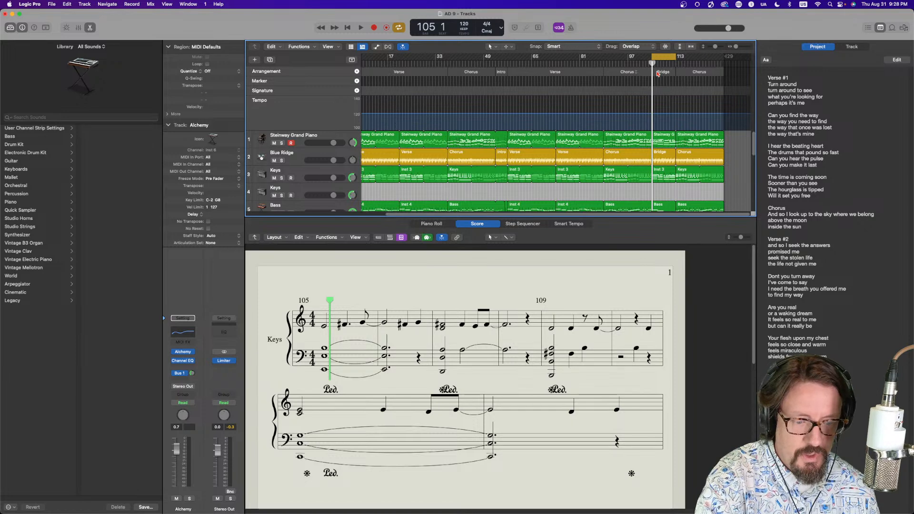
Duplicate the Bridge arrangement section directly after the original Bridge
{"action": "left_click_drag", "start_coordinate": [671, 73], "coordinate": [698, 60]}
Play the song from the Bridge and review the Bridge's piano regions in the Piano Roll
{"action": "key", "text": "space"}
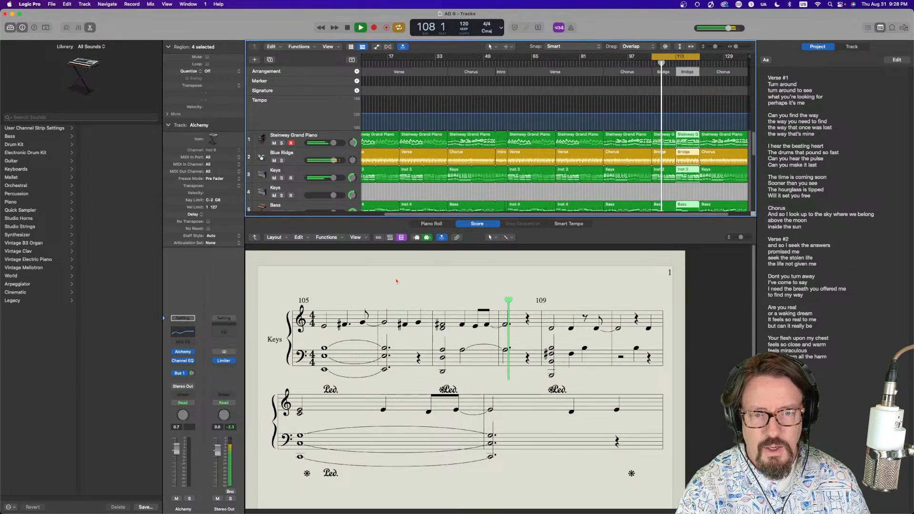
{"action": "left_click", "coordinate": [317, 188]}
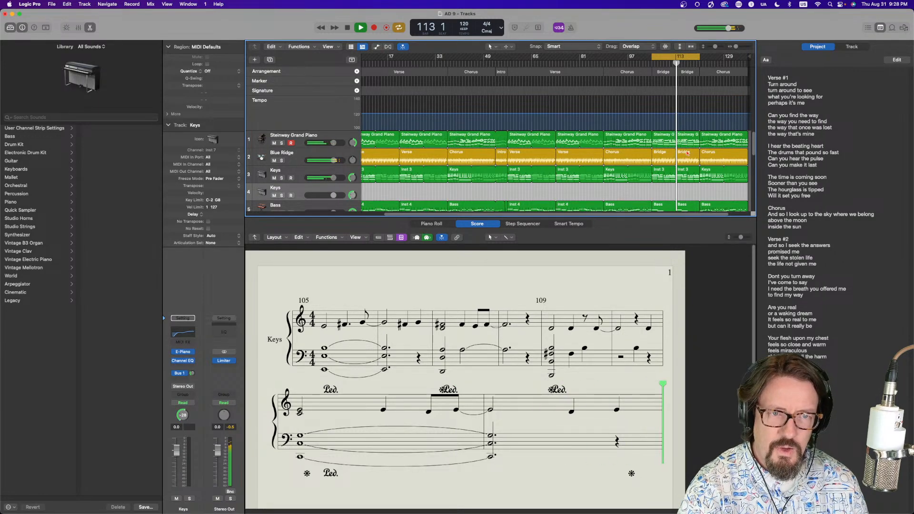
{"action": "double_click", "coordinate": [665, 138]}
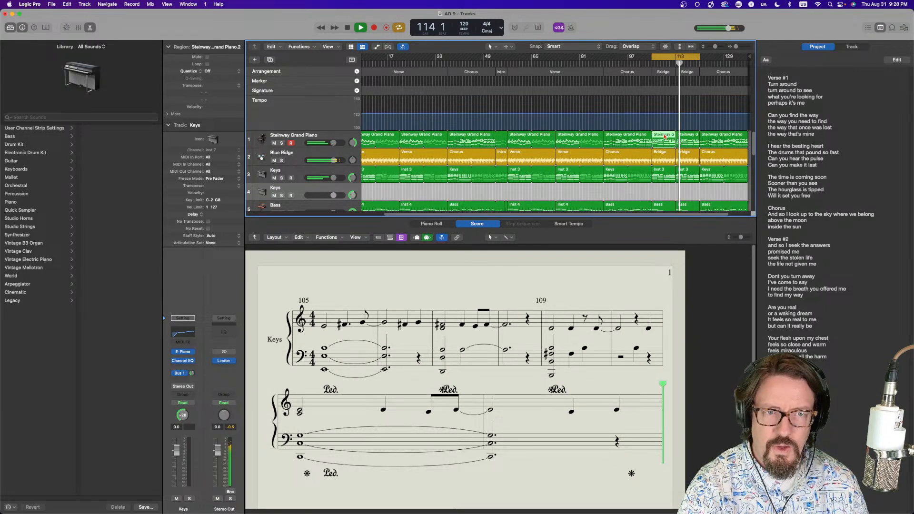
{"action": "scroll", "coordinate": [514, 300], "scroll_direction": "up", "scroll_amount": 4}
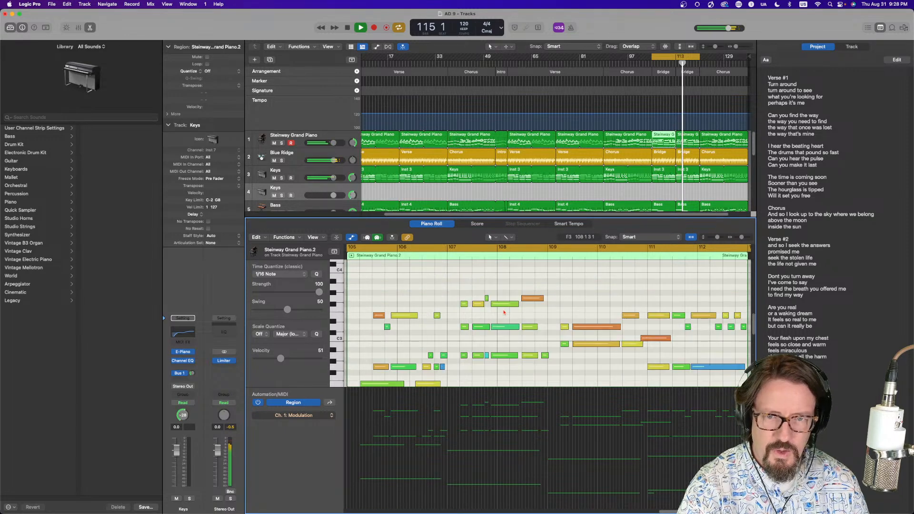
{"action": "left_click", "coordinate": [698, 139]}
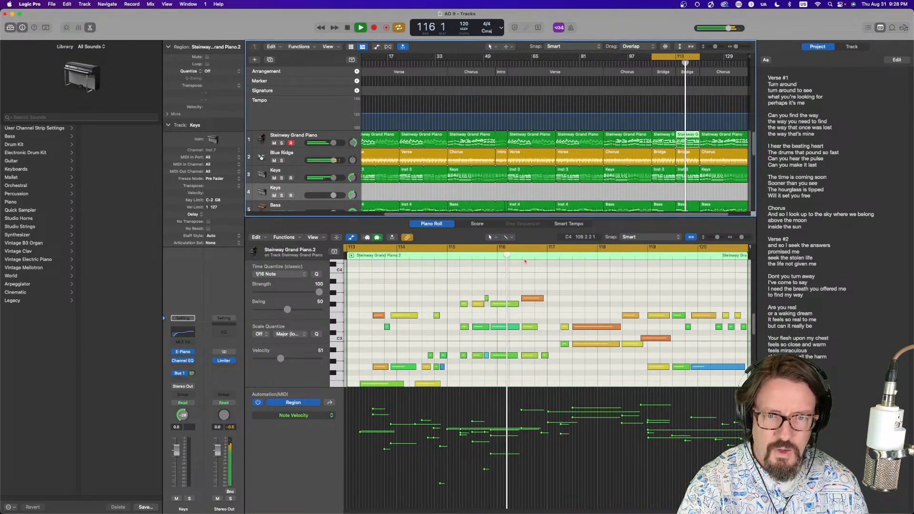
{"action": "scroll", "coordinate": [514, 328], "scroll_direction": "up", "scroll_amount": 5}
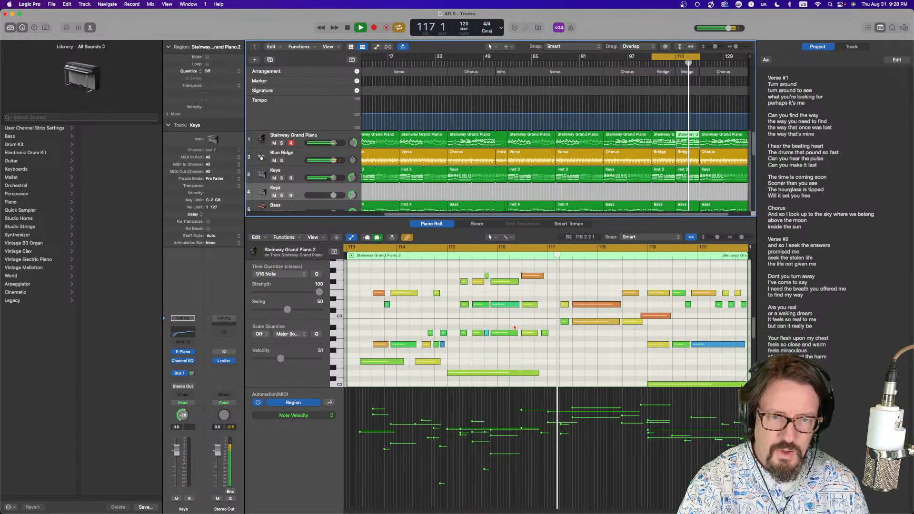
{"action": "scroll", "coordinate": [516, 325], "scroll_direction": "down", "scroll_amount": 15}
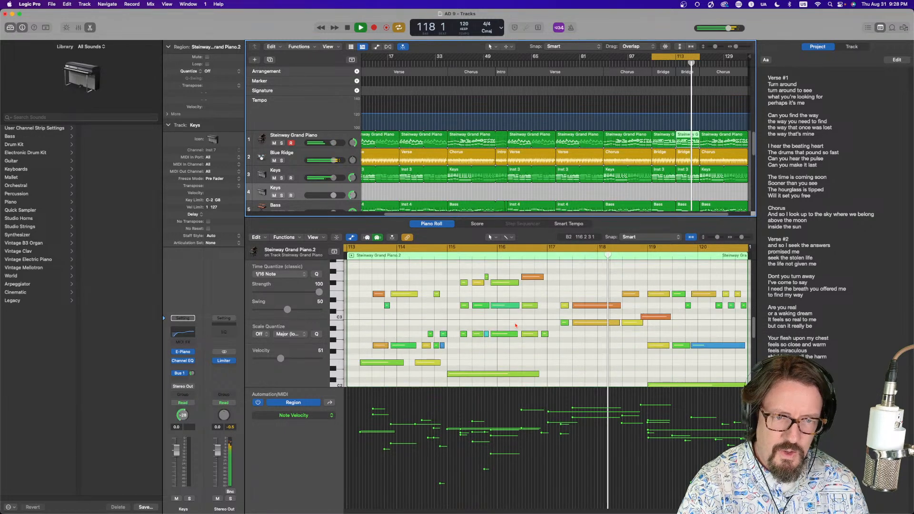
{"action": "scroll", "coordinate": [515, 325], "scroll_direction": "up", "scroll_amount": 2}
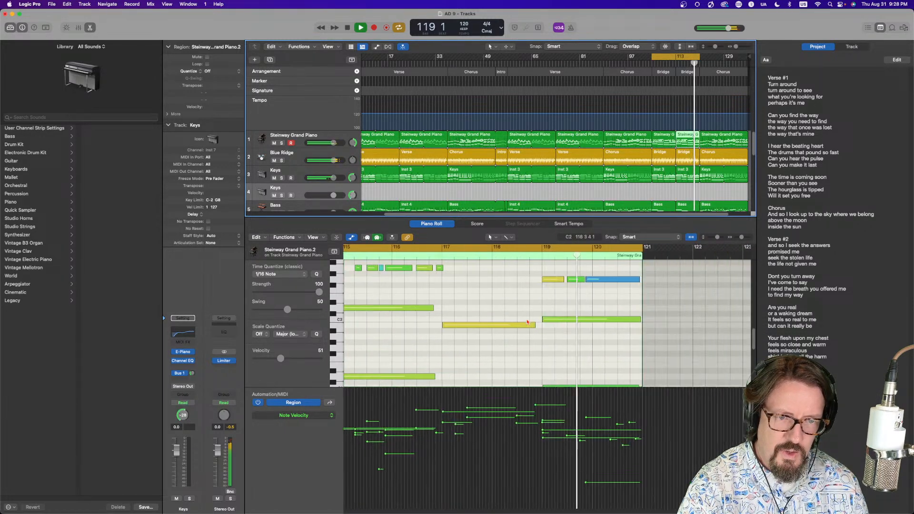
{"action": "scroll", "coordinate": [527, 322], "scroll_direction": "up", "scroll_amount": 3}
{"action": "scroll", "coordinate": [528, 322], "scroll_direction": "up", "scroll_amount": 2}
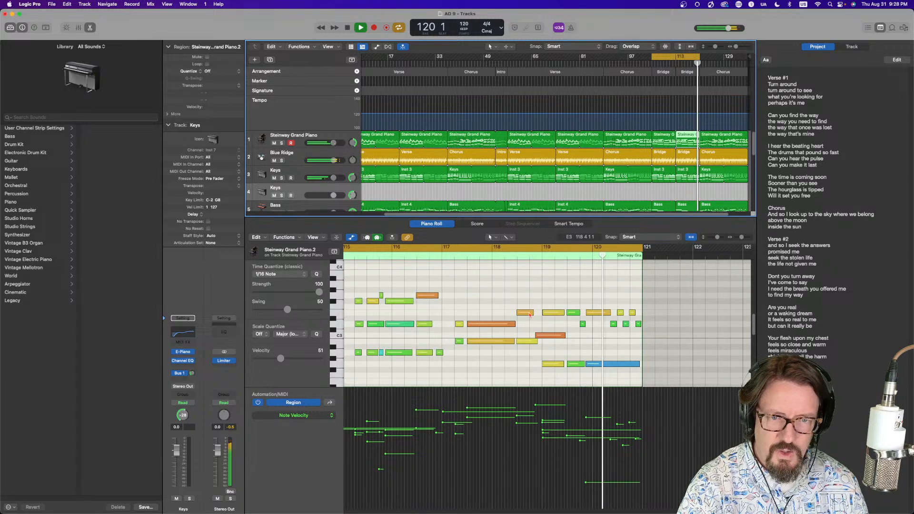
{"action": "key", "text": "space"}
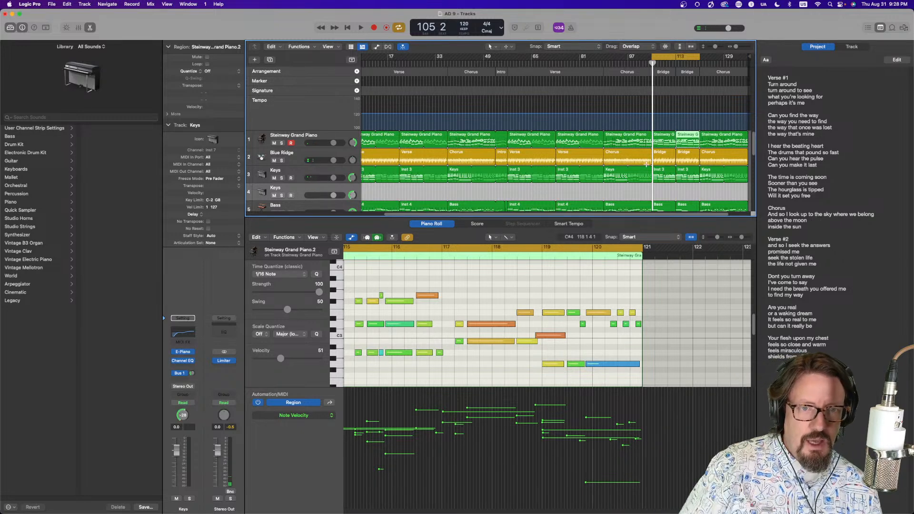
Select the second Alchemy track and change the audio I/O buffer size to 128 samples
{"action": "scroll", "coordinate": [661, 178], "scroll_direction": "down", "scroll_amount": 10}
{"action": "scroll", "coordinate": [662, 182], "scroll_direction": "up", "scroll_amount": 5}
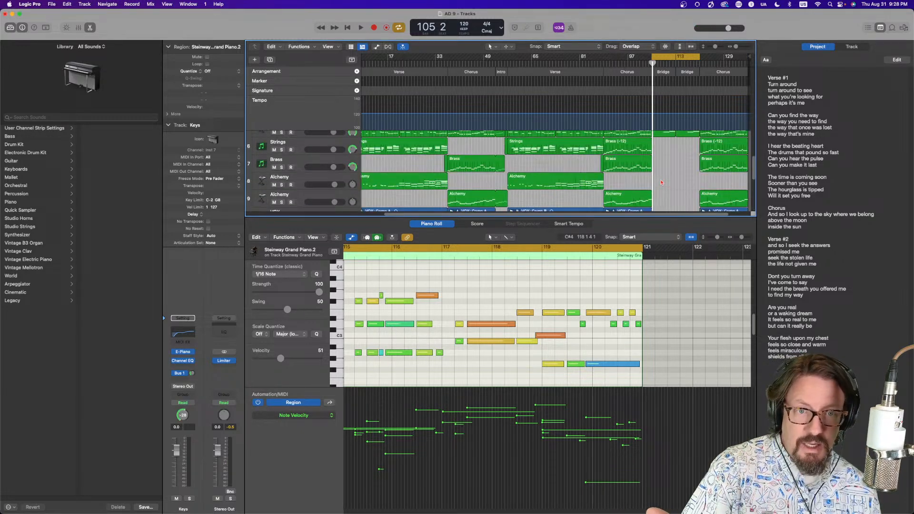
{"action": "left_click", "coordinate": [326, 195]}
{"action": "scroll", "coordinate": [293, 171], "scroll_direction": "up", "scroll_amount": 5}
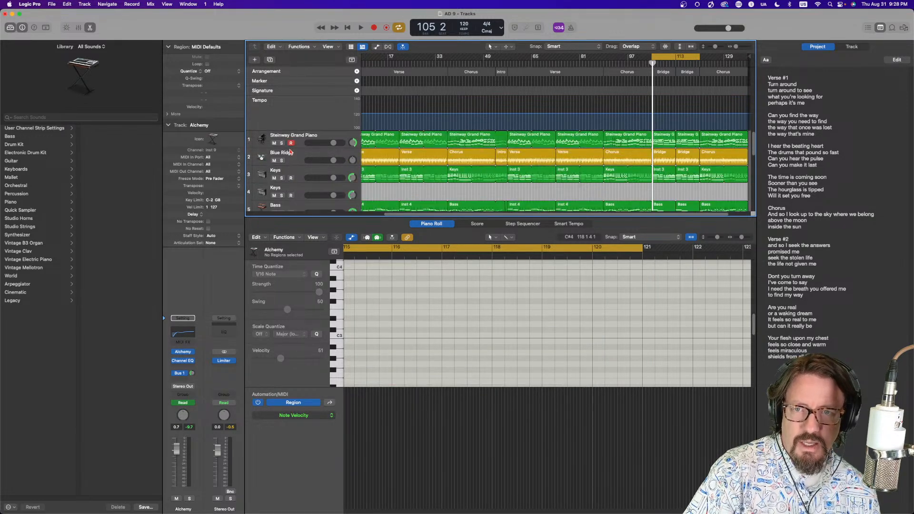
{"action": "scroll", "coordinate": [333, 171], "scroll_direction": "down", "scroll_amount": 8}
{"action": "scroll", "coordinate": [340, 173], "scroll_direction": "up", "scroll_amount": 6}
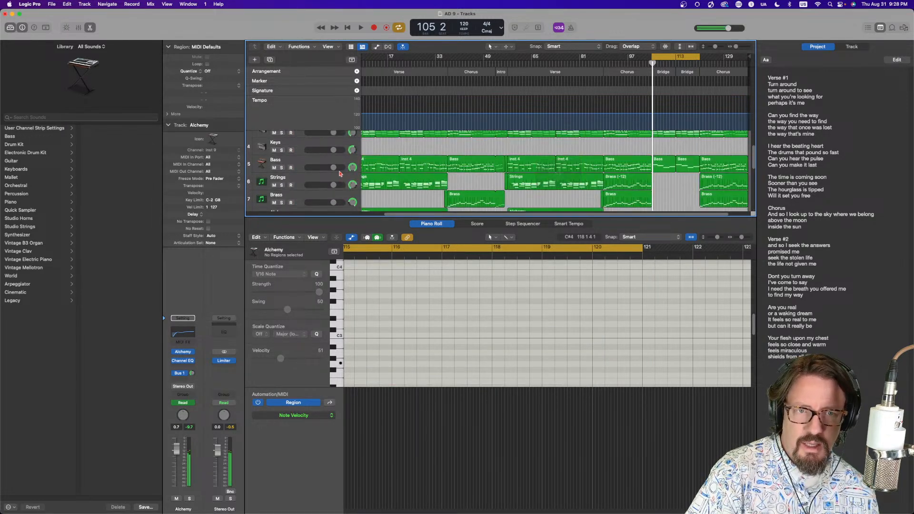
{"action": "left_click", "coordinate": [53, 3]}
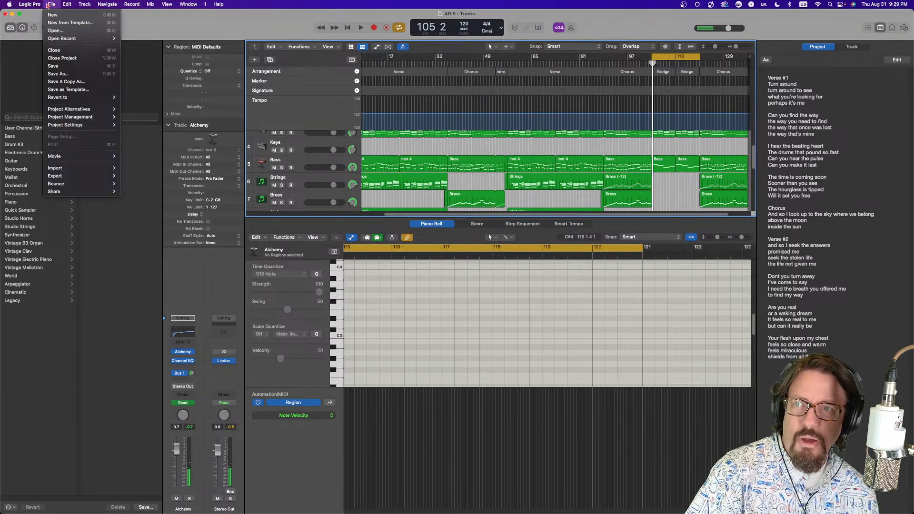
{"action": "mouse_move", "coordinate": [57, 27]}
{"action": "left_click", "coordinate": [116, 34]}
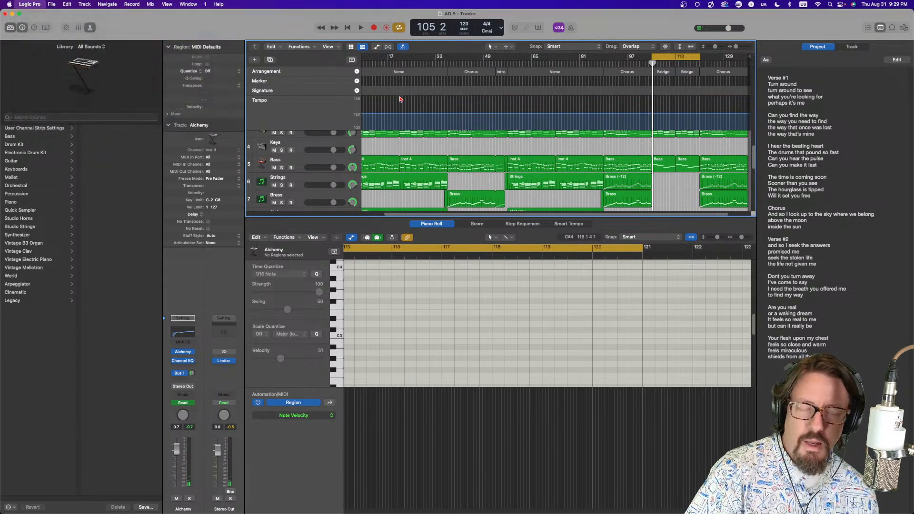
{"action": "left_click", "coordinate": [594, 208]}
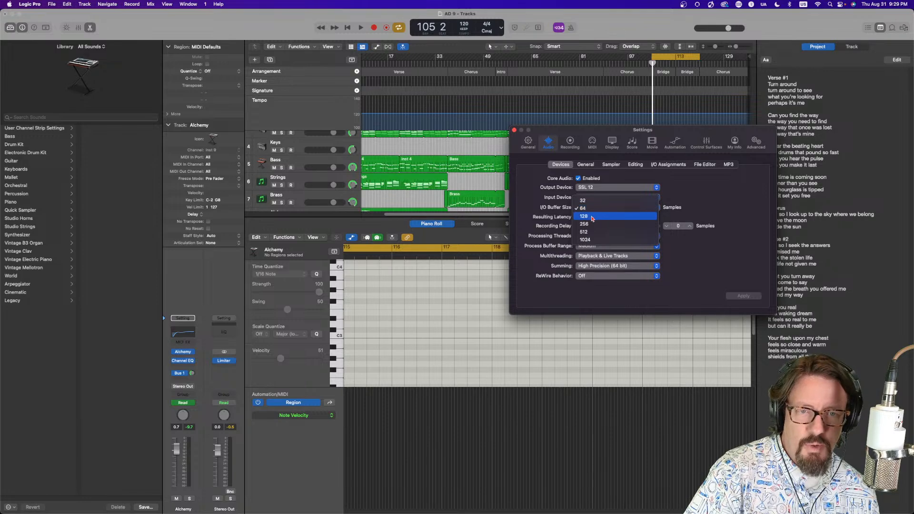
{"action": "left_click", "coordinate": [597, 217]}
{"action": "left_click", "coordinate": [739, 297]}
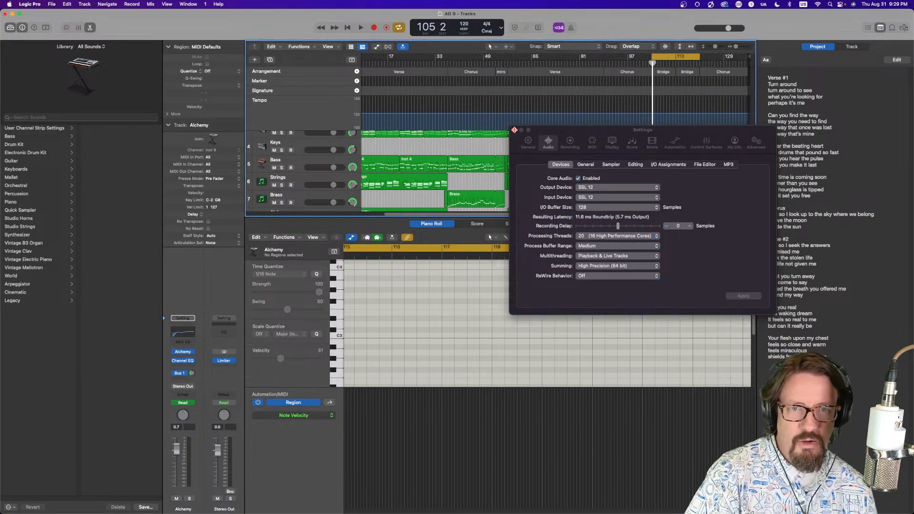
{"action": "left_click", "coordinate": [514, 131]}
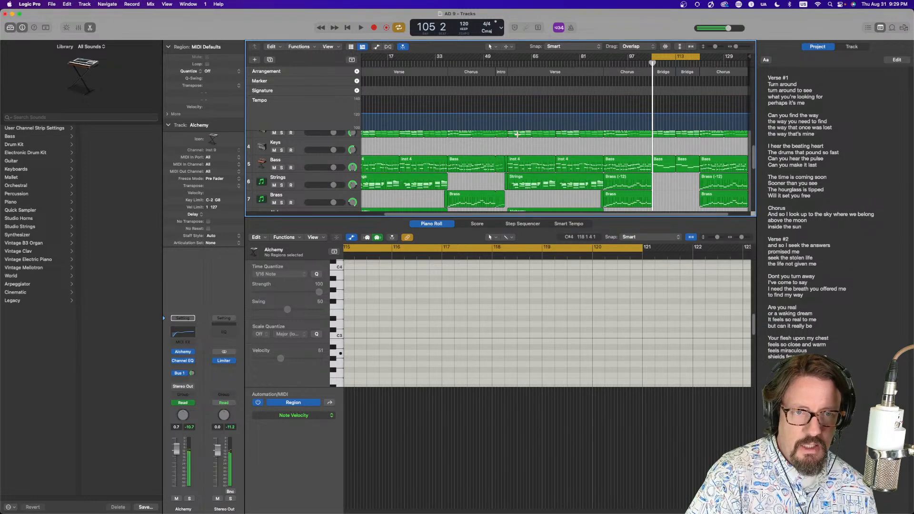
Record a take over the Bridge on the second Alchemy track and flatten its take folder
{"action": "key", "text": "space"}
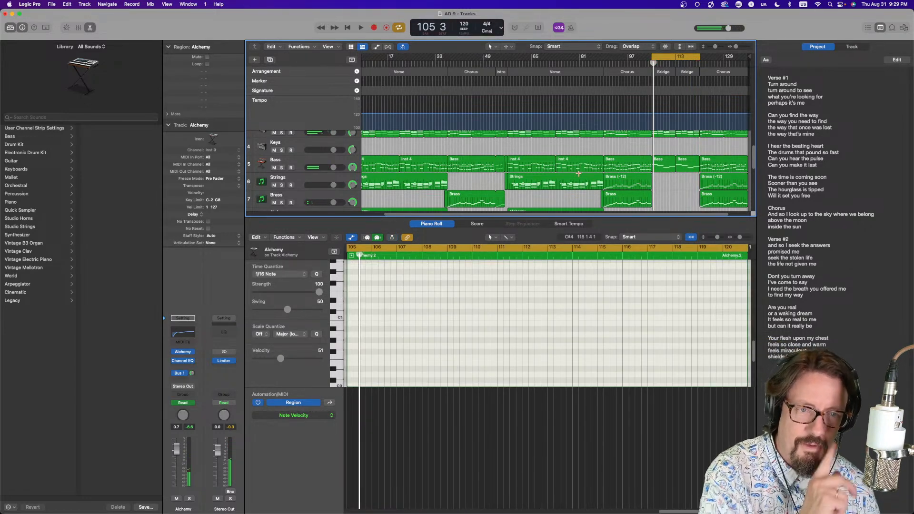
{"action": "scroll", "coordinate": [579, 174], "scroll_direction": "down", "scroll_amount": 5}
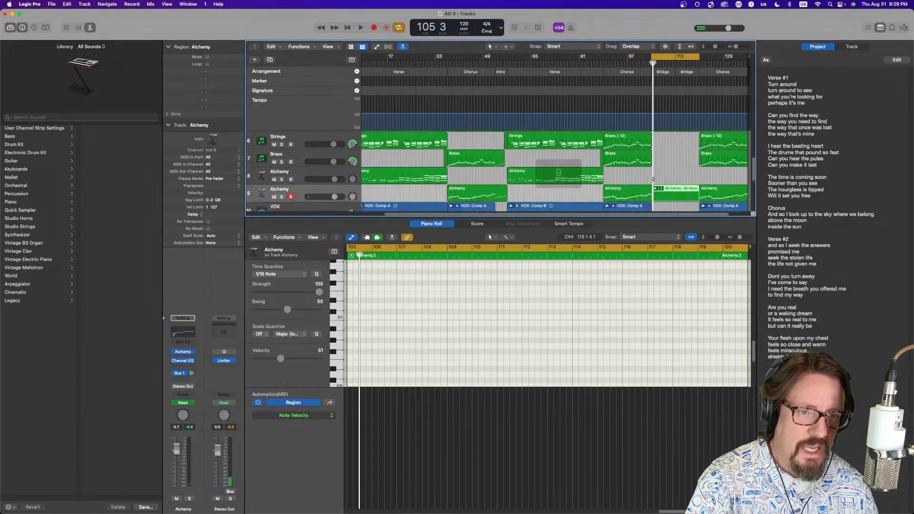
{"action": "left_click", "coordinate": [656, 189]}
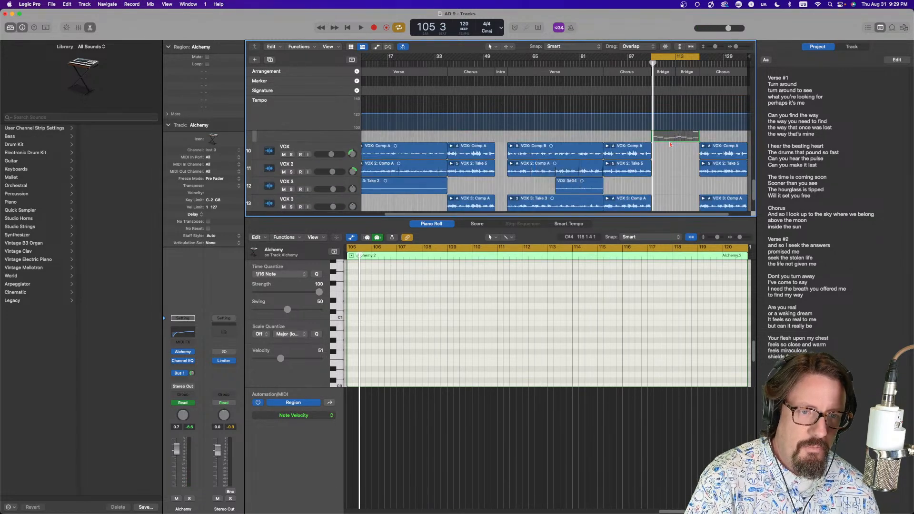
{"action": "left_click", "coordinate": [674, 160]}
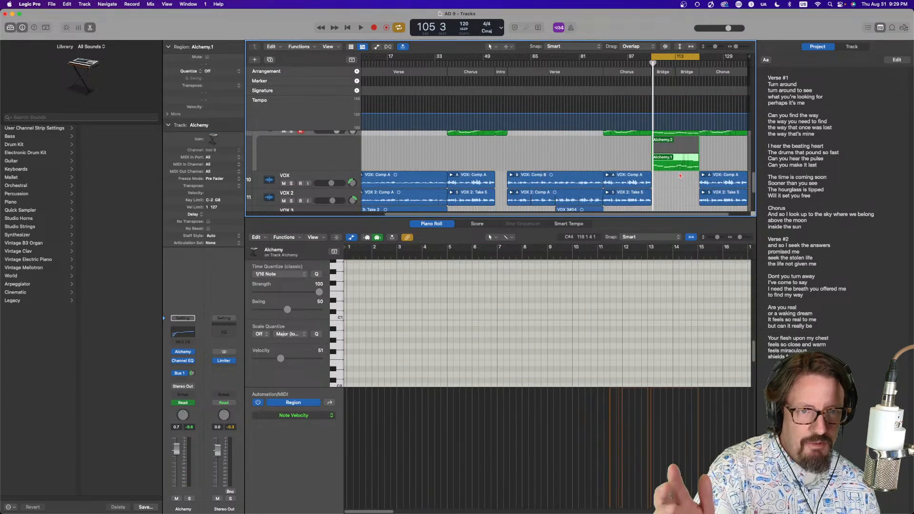
{"action": "scroll", "coordinate": [662, 140], "scroll_direction": "up", "scroll_amount": 1}
{"action": "left_click", "coordinate": [662, 134]}
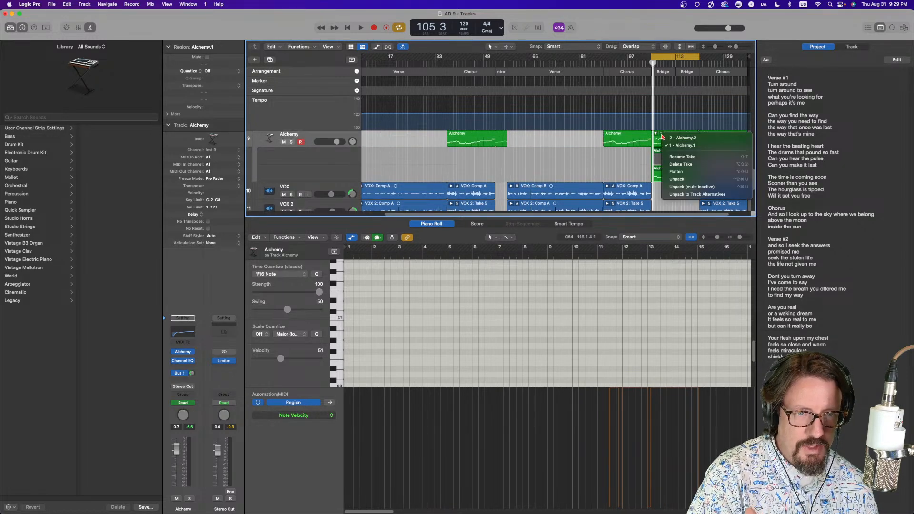
{"action": "left_click", "coordinate": [676, 172]}
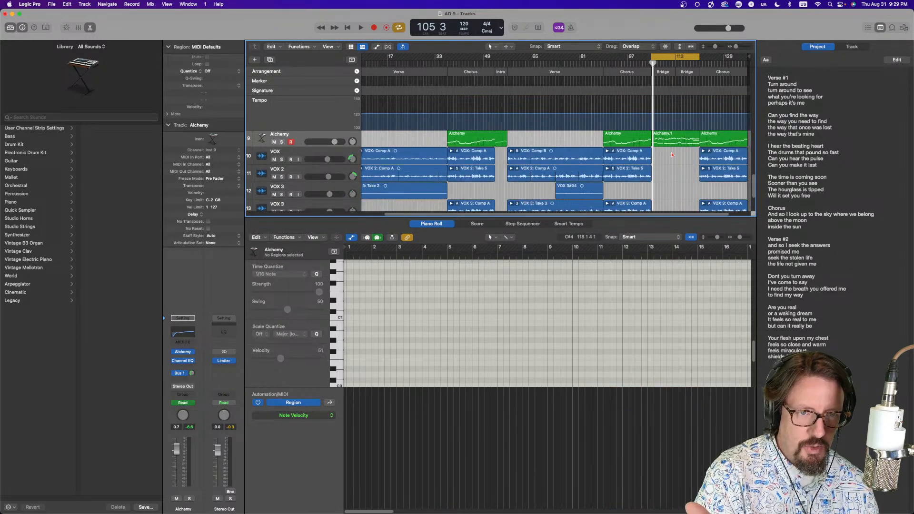
Close the editor and turn off the cycle range
{"action": "scroll", "coordinate": [659, 149], "scroll_direction": "up", "scroll_amount": 1}
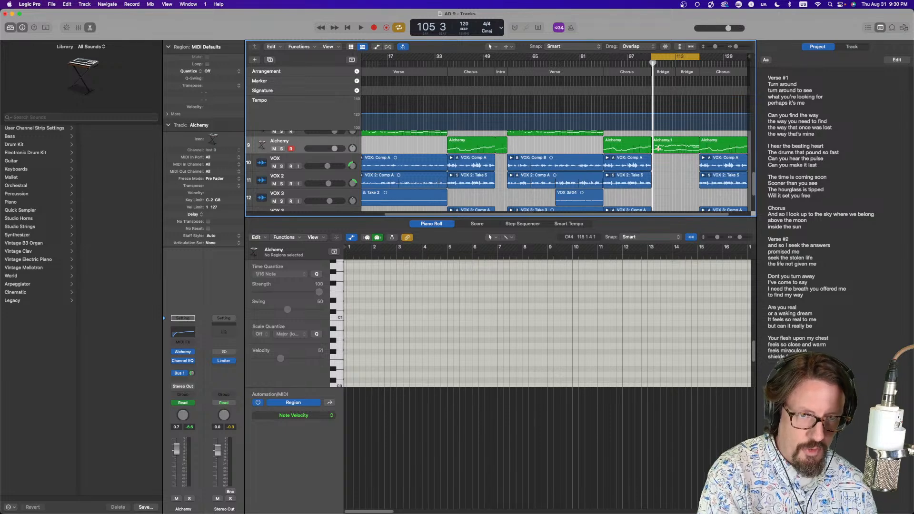
{"action": "scroll", "coordinate": [656, 145], "scroll_direction": "up", "scroll_amount": 3}
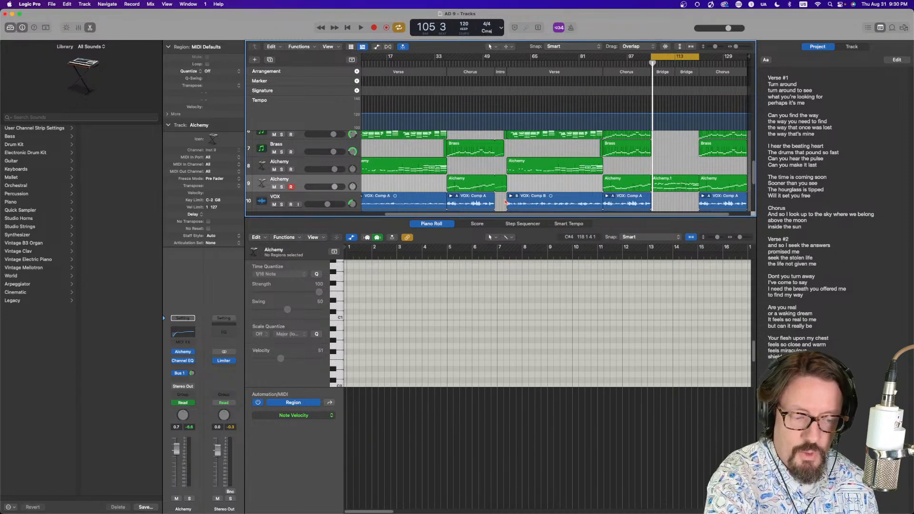
{"action": "key", "text": "e"}
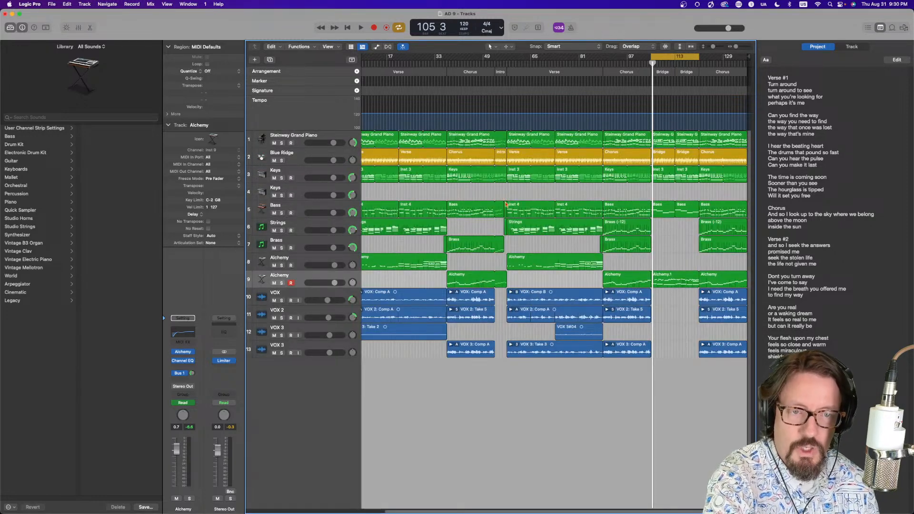
{"action": "left_click", "coordinate": [671, 57]}
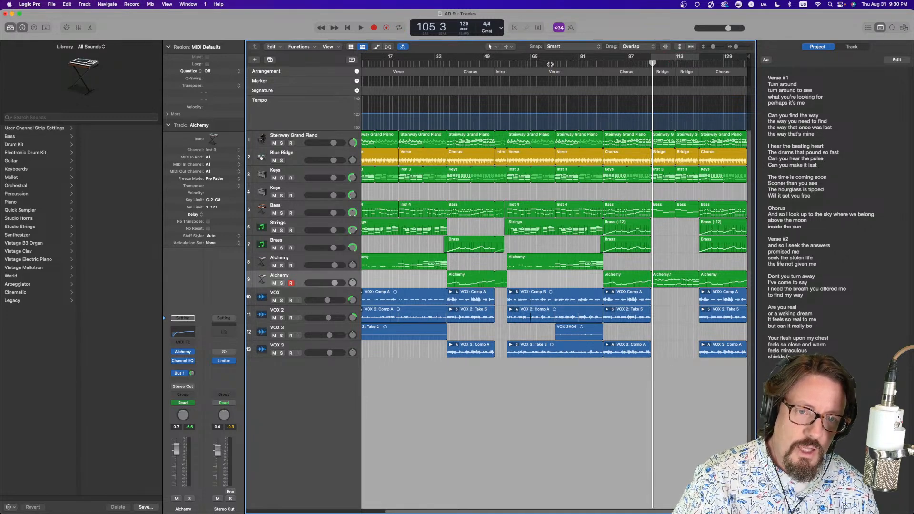
{"action": "scroll", "coordinate": [571, 310], "scroll_direction": "left", "scroll_amount": 3}
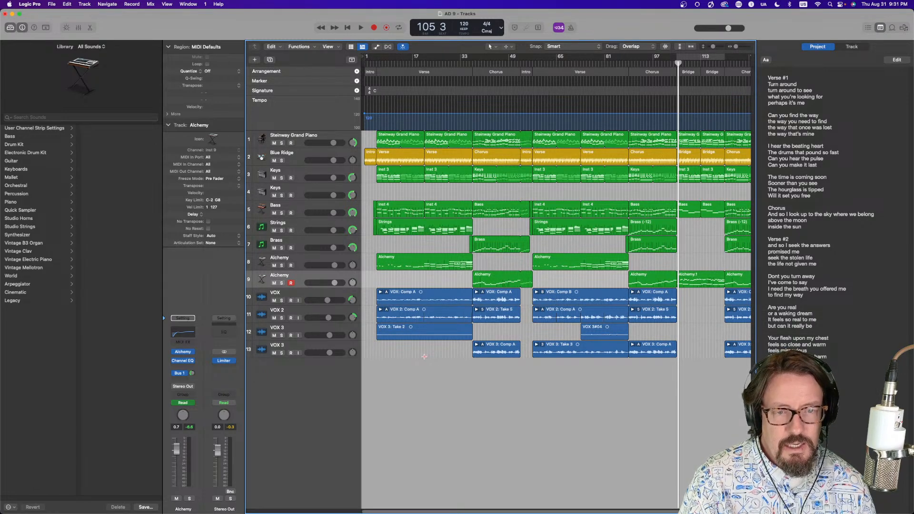
{"action": "scroll", "coordinate": [424, 356], "scroll_direction": "right", "scroll_amount": 2}
{"action": "scroll", "coordinate": [424, 356], "scroll_direction": "right", "scroll_amount": 3}
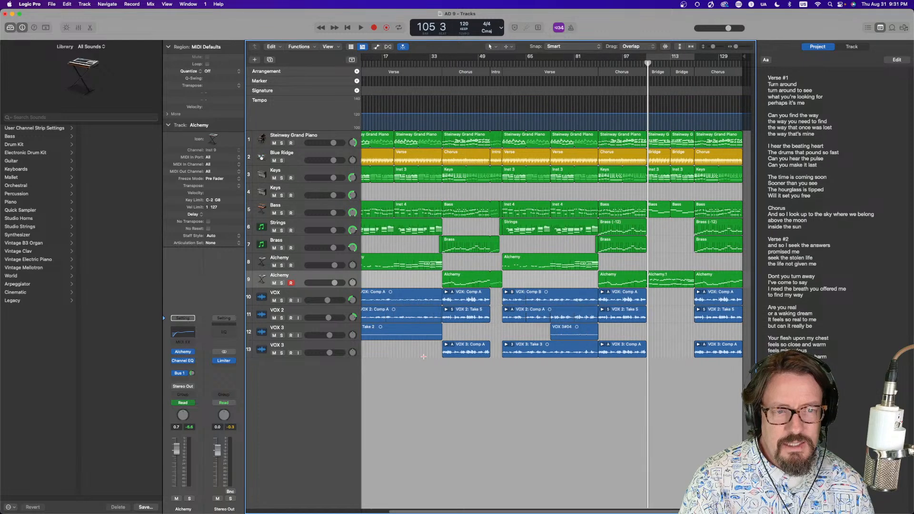
Open the Smart Controls pane for the selected Alchemy track
{"action": "scroll", "coordinate": [424, 356], "scroll_direction": "left", "scroll_amount": 3}
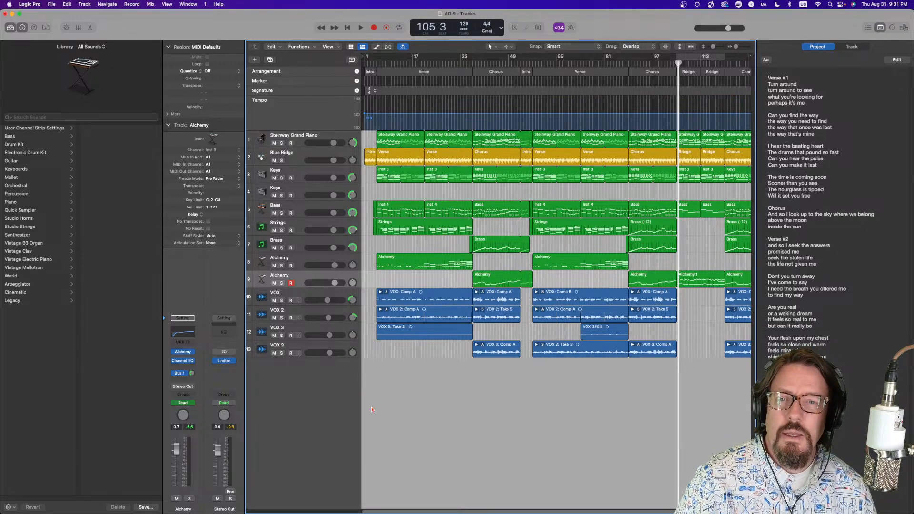
{"action": "left_click", "coordinate": [67, 28]}
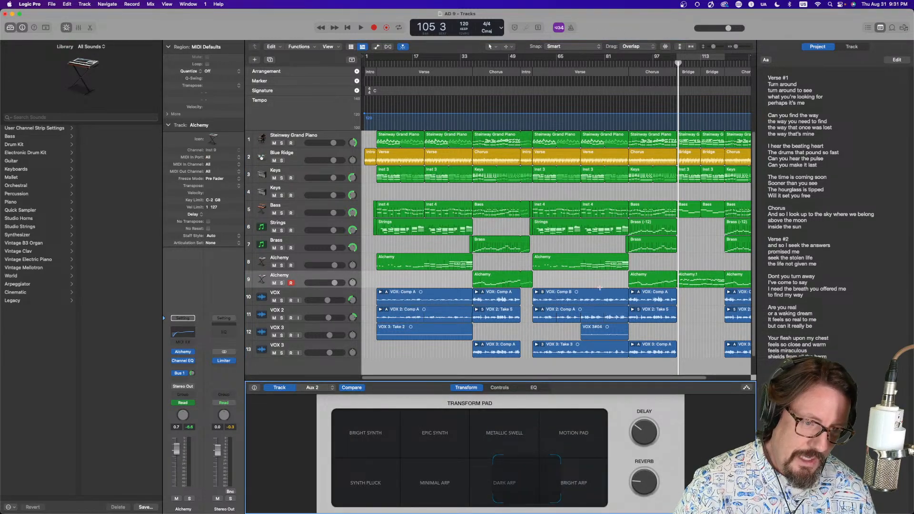
{"action": "left_click", "coordinate": [881, 27]}
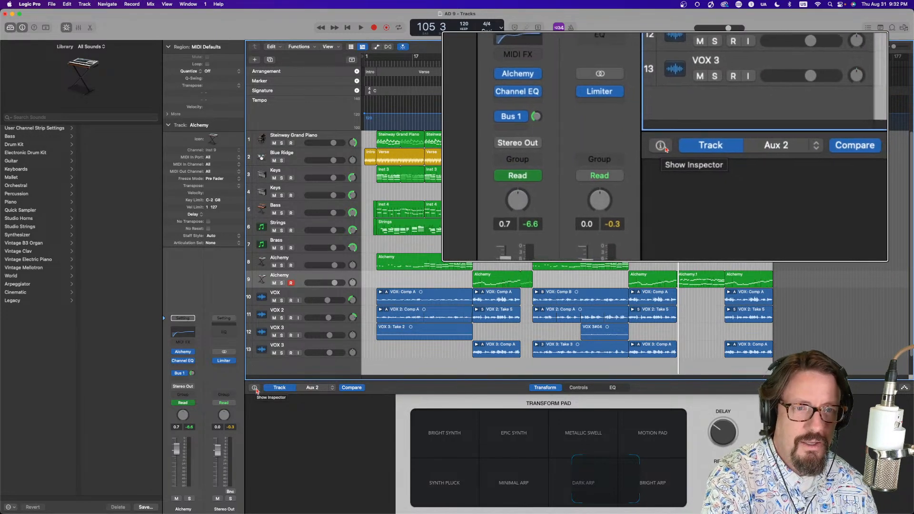
Show the Smart Controls inspector and examine the Transform Pad X and Y parameter mappings and external assignment
{"action": "left_click", "coordinate": [255, 388]}
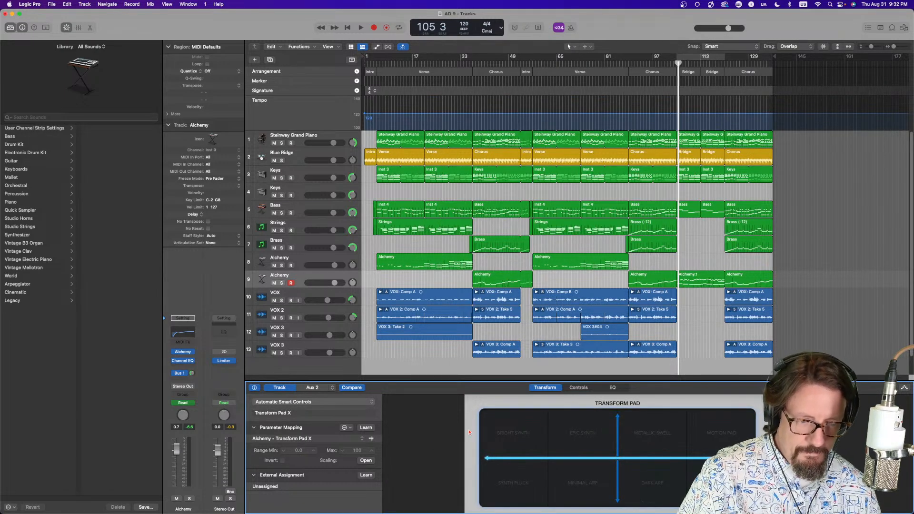
{"action": "left_click", "coordinate": [616, 447]}
{"action": "left_click", "coordinate": [602, 460]}
{"action": "left_click", "coordinate": [618, 448]}
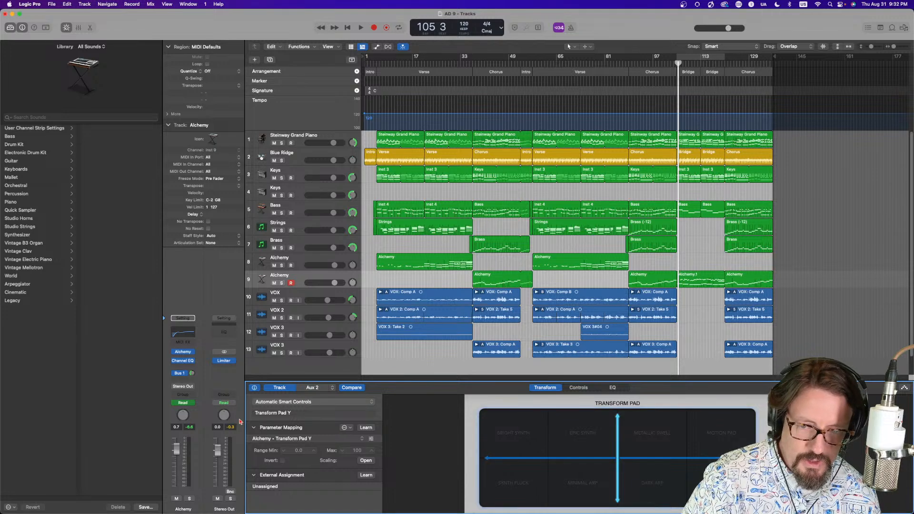
{"action": "left_click", "coordinate": [254, 475]}
{"action": "left_click", "coordinate": [254, 476]}
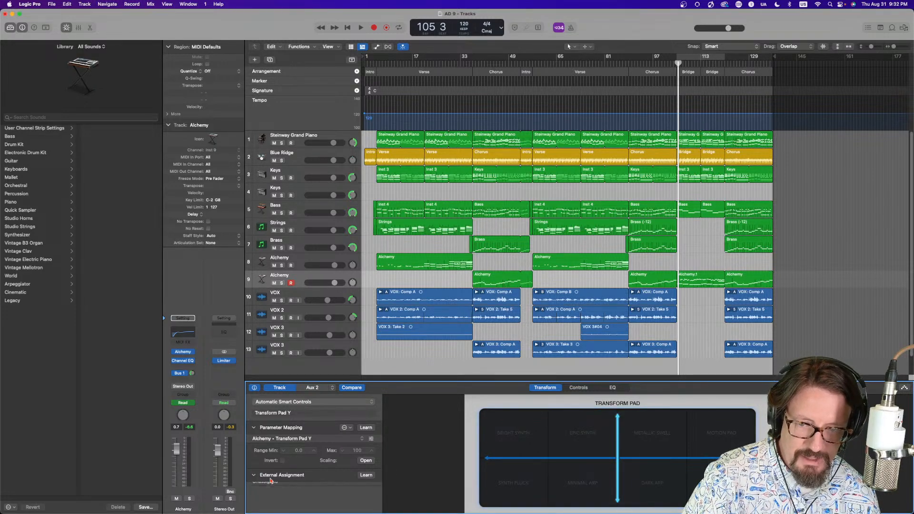
{"action": "left_click", "coordinate": [254, 475]}
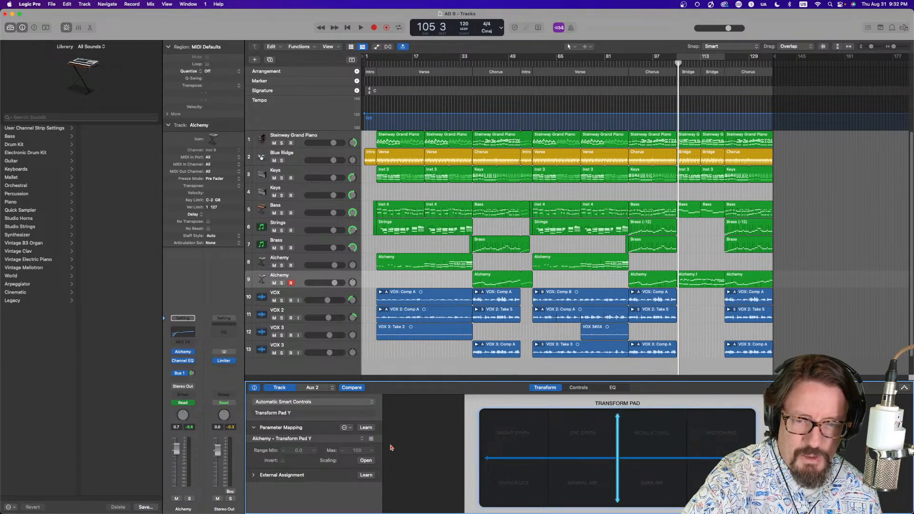
Try assigning an external controller to the Transform Pad parameters with Learn mode, then hide the inspector
{"action": "left_click", "coordinate": [366, 475]}
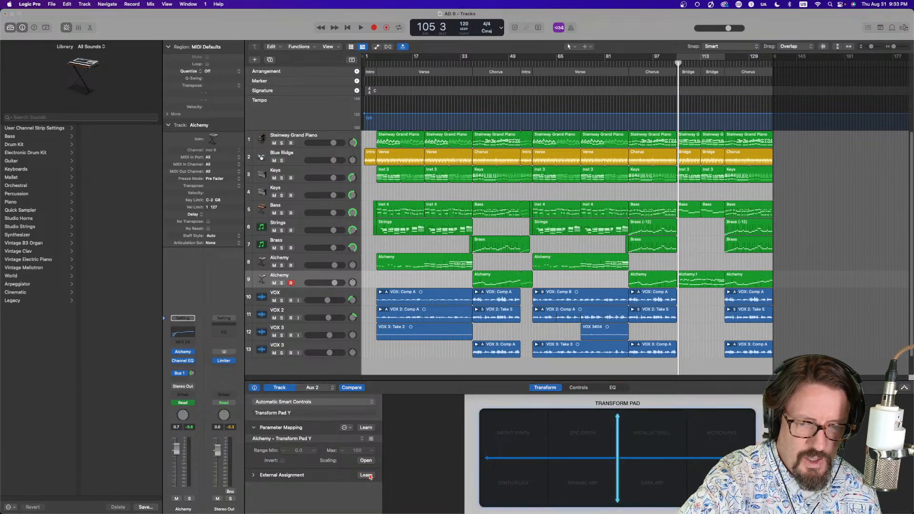
{"action": "key", "text": "Return"}
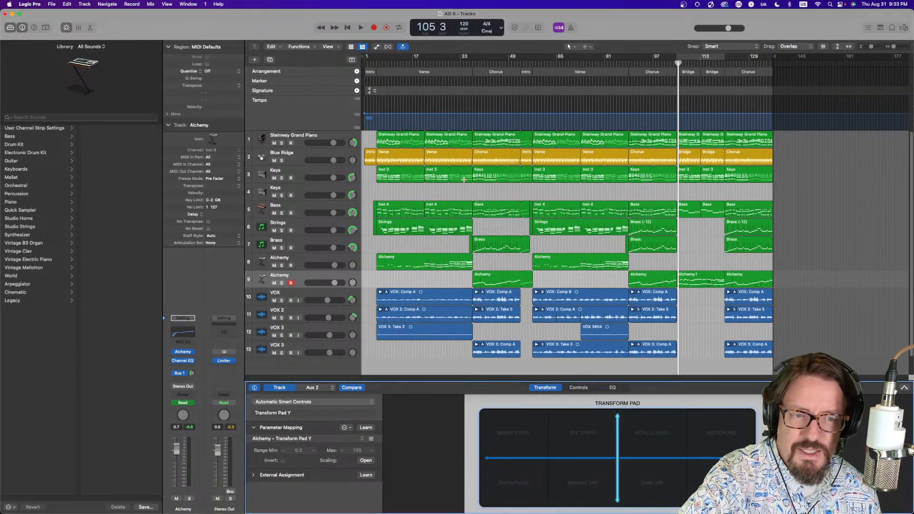
{"action": "left_click", "coordinate": [366, 476]}
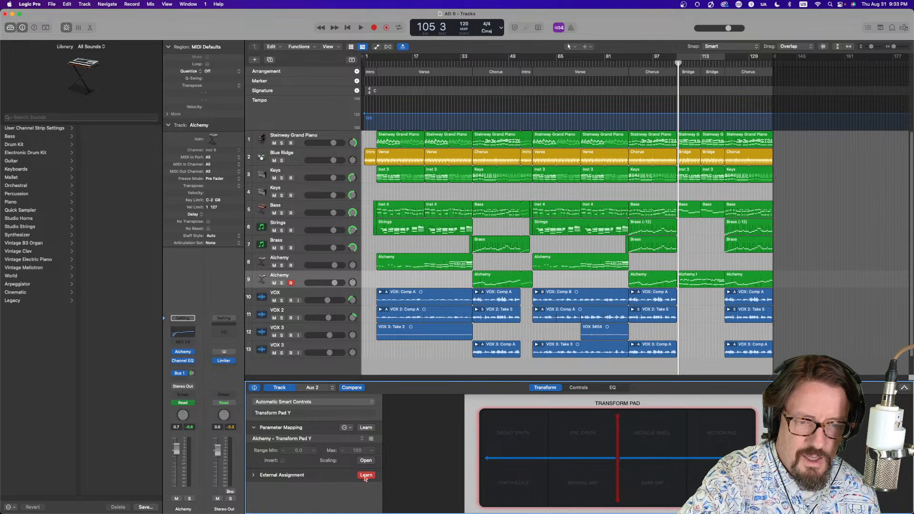
{"action": "left_click", "coordinate": [366, 475]}
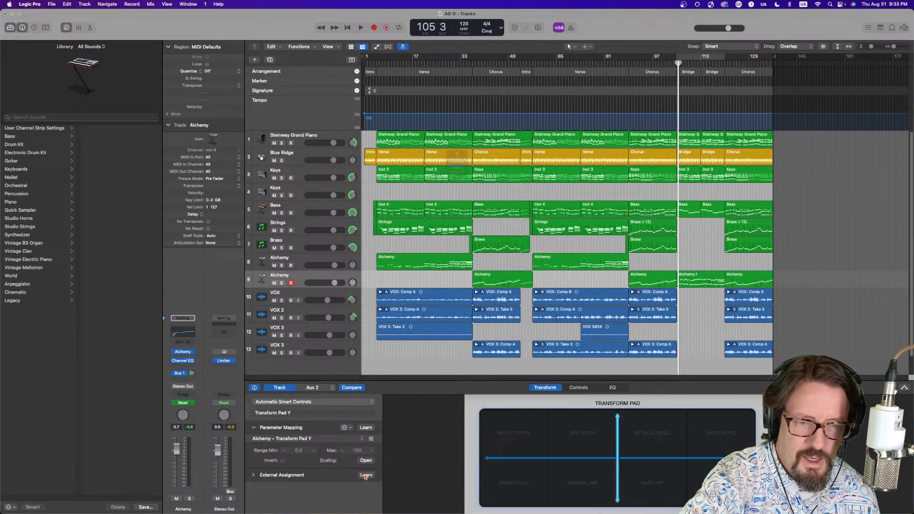
{"action": "left_click", "coordinate": [456, 176]}
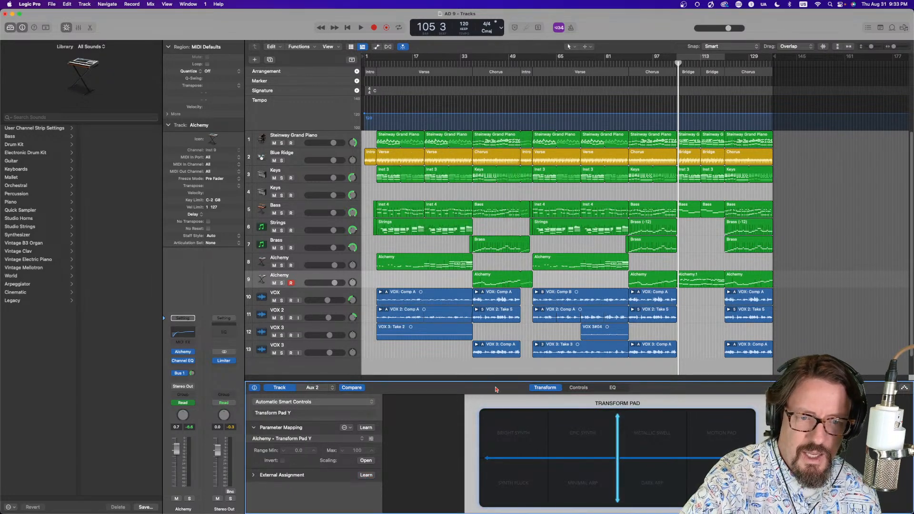
{"action": "left_click", "coordinate": [365, 476]}
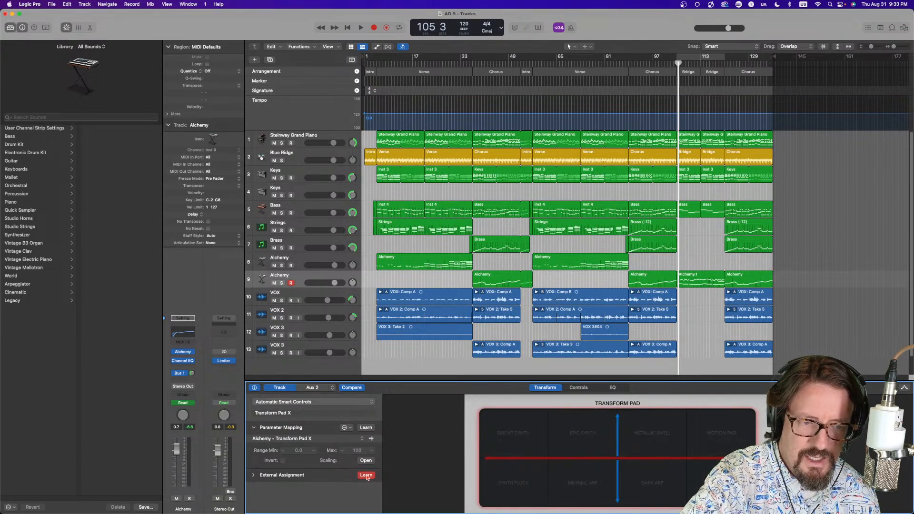
{"action": "left_click", "coordinate": [367, 475]}
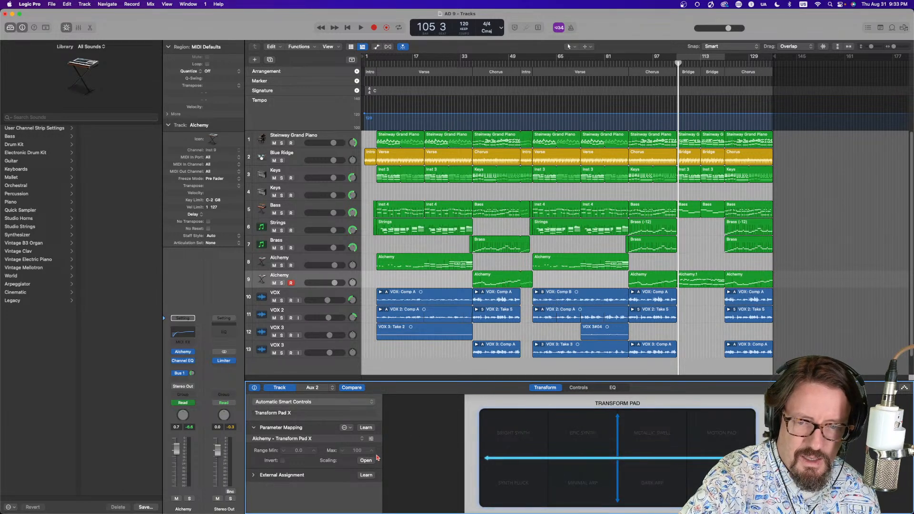
{"action": "left_click", "coordinate": [255, 388]}
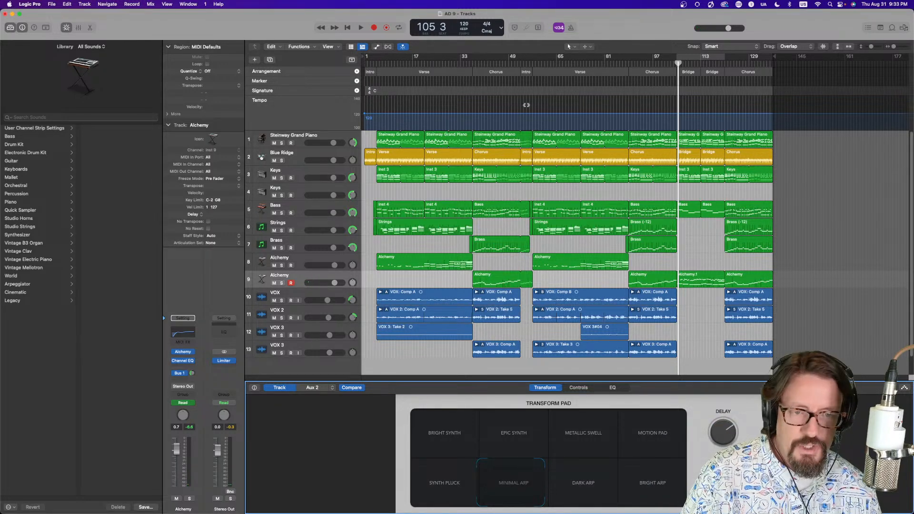
Play the song while toggling the automation view on and off
{"action": "key", "text": "space"}
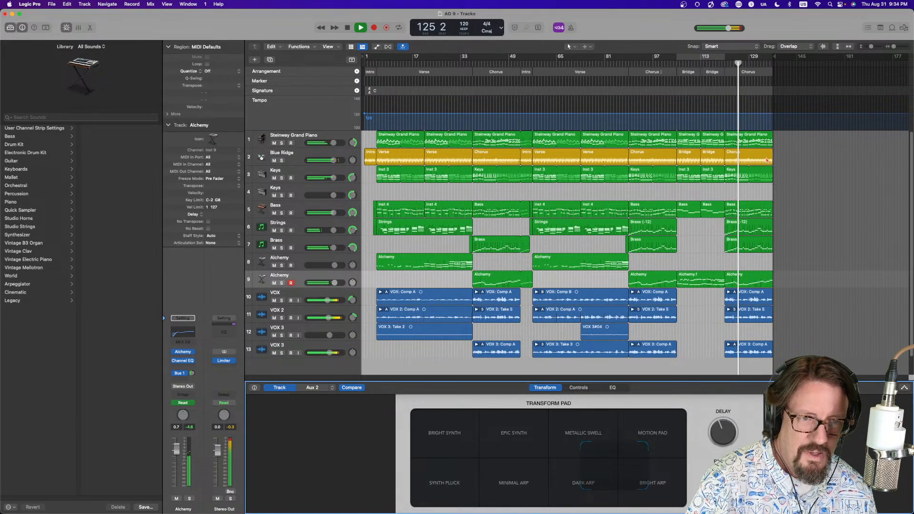
{"action": "key", "text": "a"}
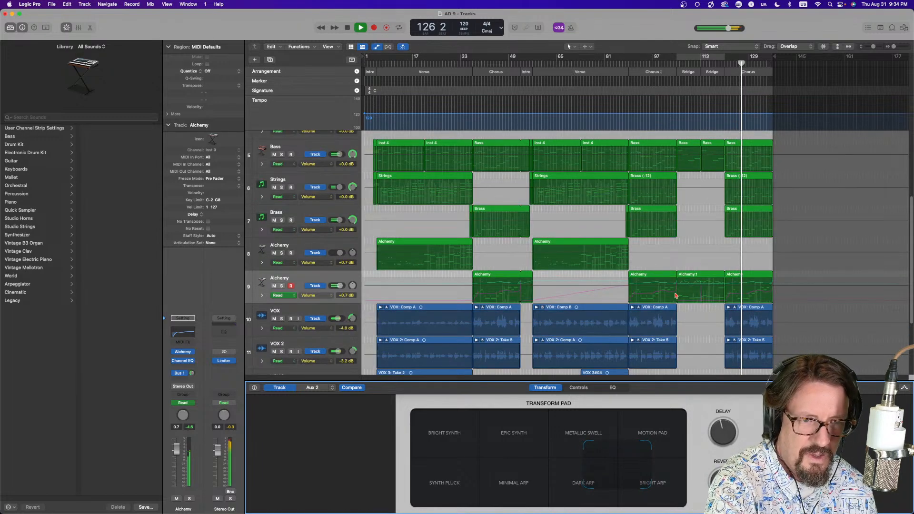
{"action": "key", "text": "a"}
{"action": "key", "text": "space"}
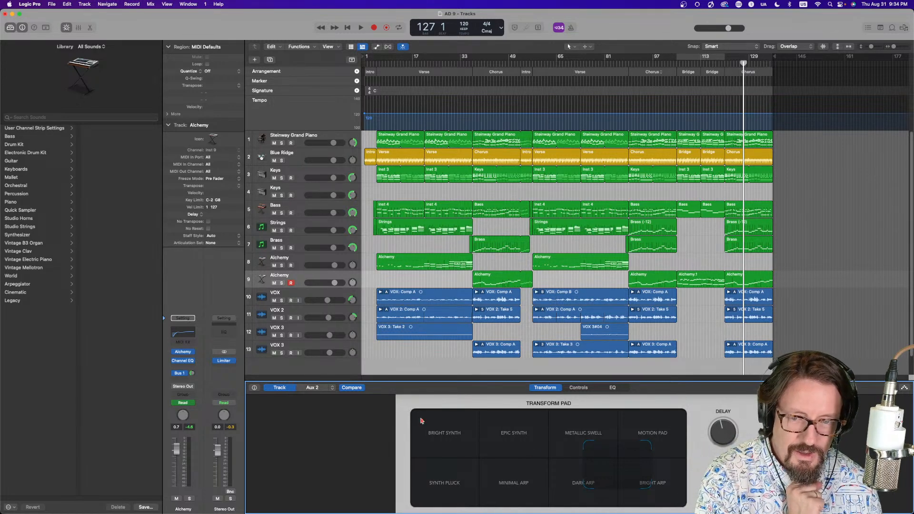
Reopen the inspector and browse the parameter mapping options available for Transform Pad X
{"action": "left_click", "coordinate": [254, 387]}
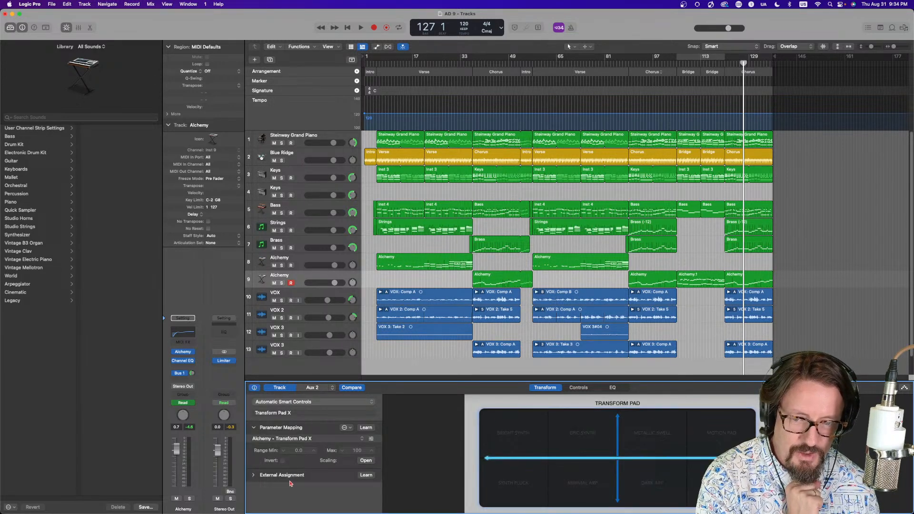
{"action": "left_click", "coordinate": [255, 388]}
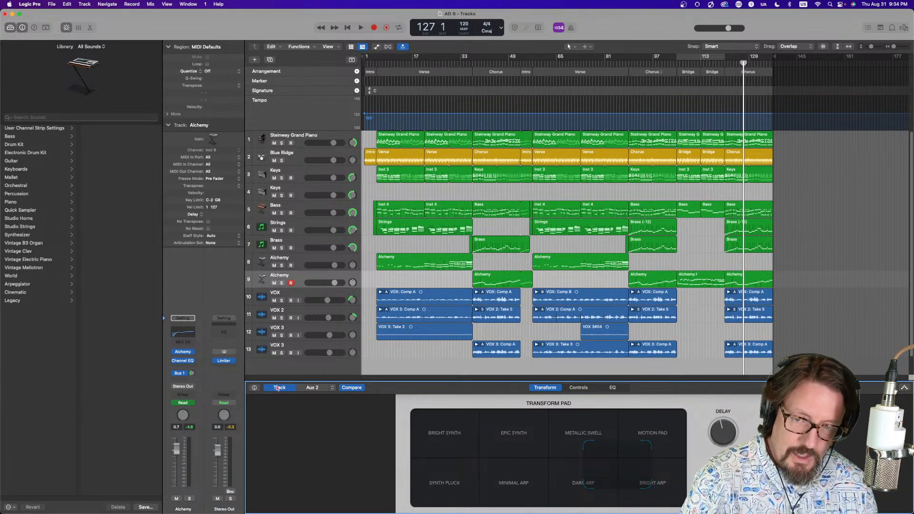
{"action": "left_click", "coordinate": [255, 387]}
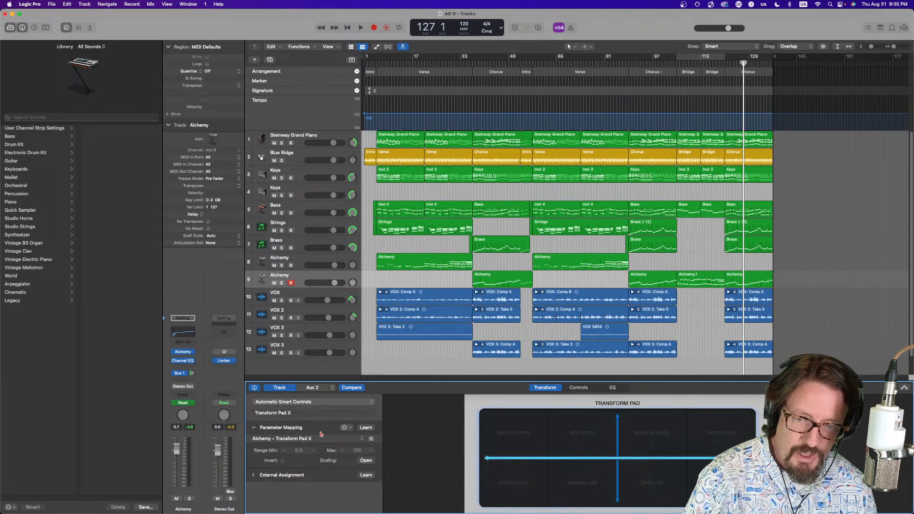
{"action": "left_click", "coordinate": [363, 439]}
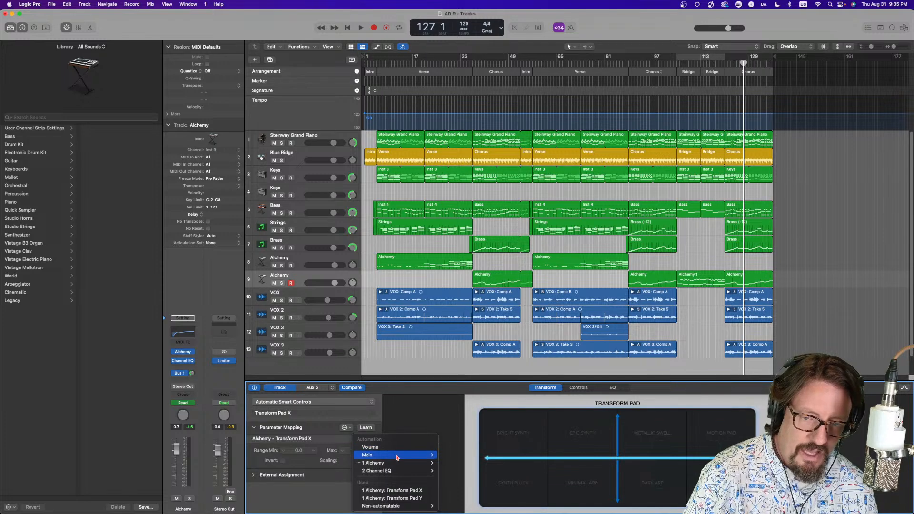
{"action": "mouse_move", "coordinate": [395, 455]}
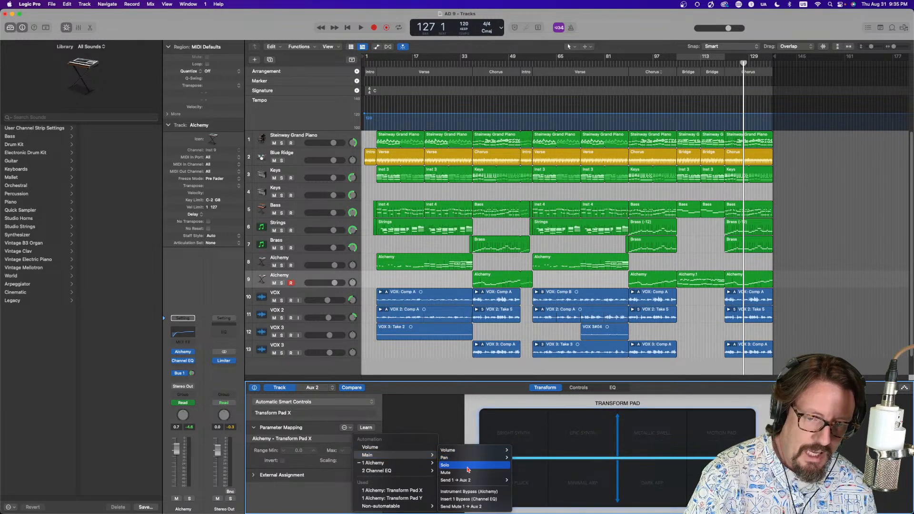
{"action": "mouse_move", "coordinate": [469, 483]}
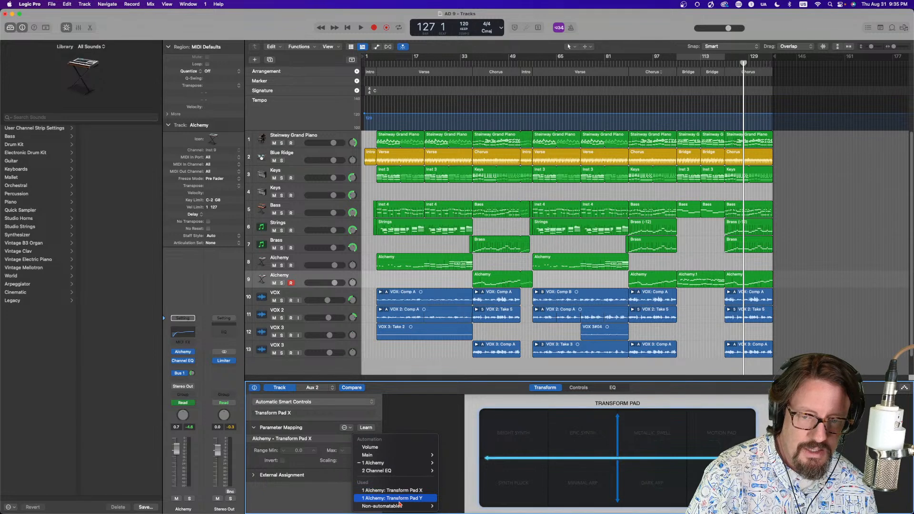
{"action": "mouse_move", "coordinate": [399, 507]}
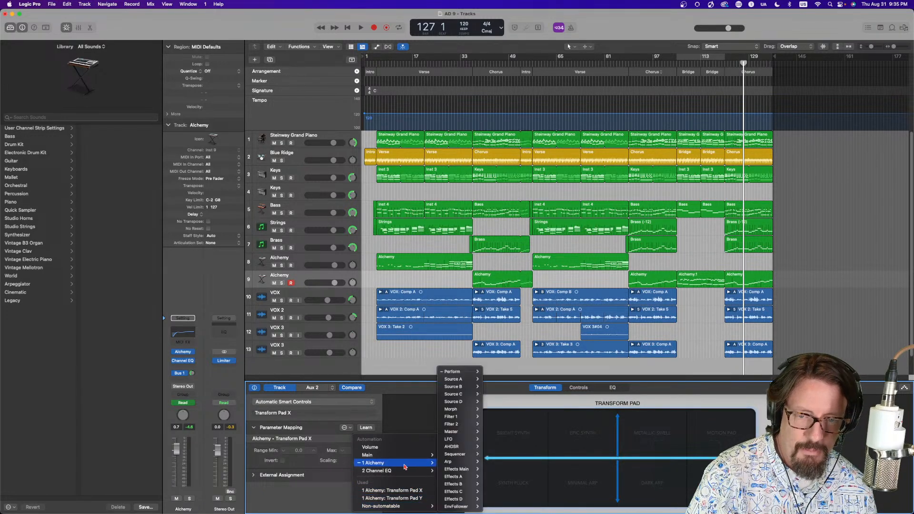
{"action": "mouse_move", "coordinate": [469, 373]}
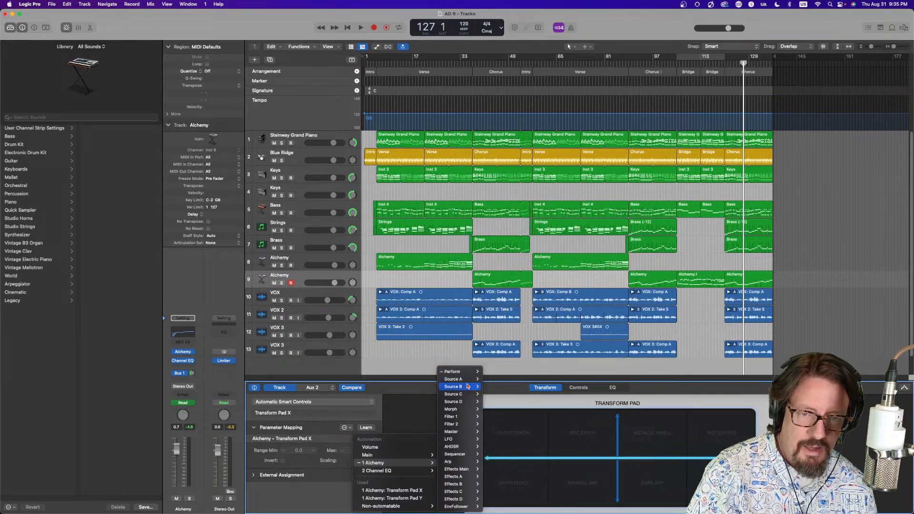
{"action": "mouse_move", "coordinate": [466, 397]}
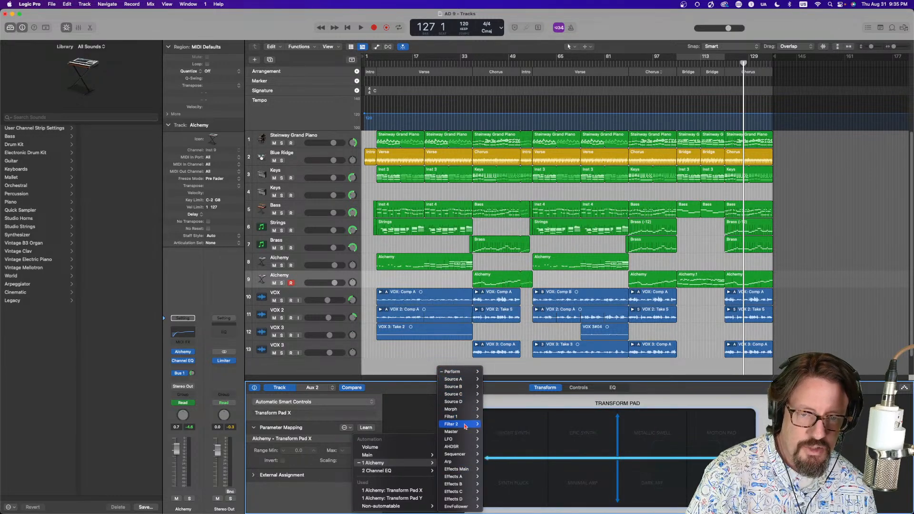
{"action": "mouse_move", "coordinate": [448, 462]}
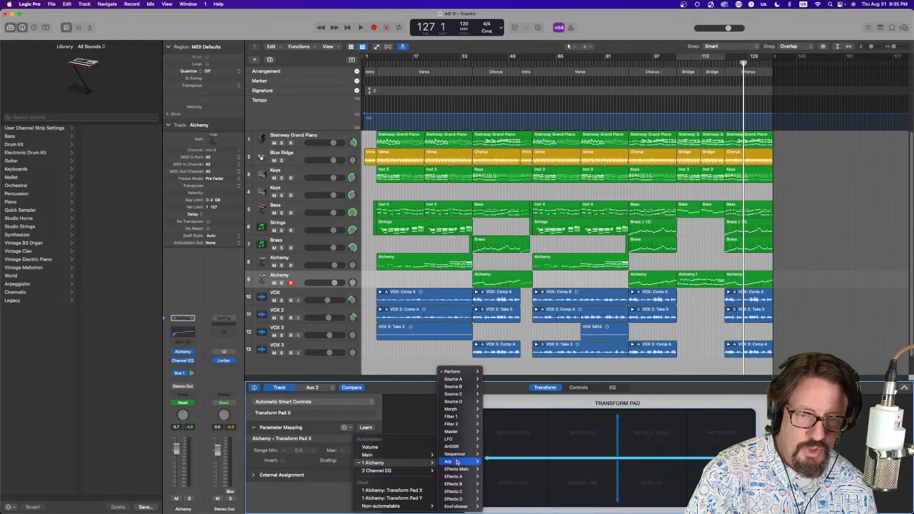
{"action": "mouse_move", "coordinate": [490, 461]}
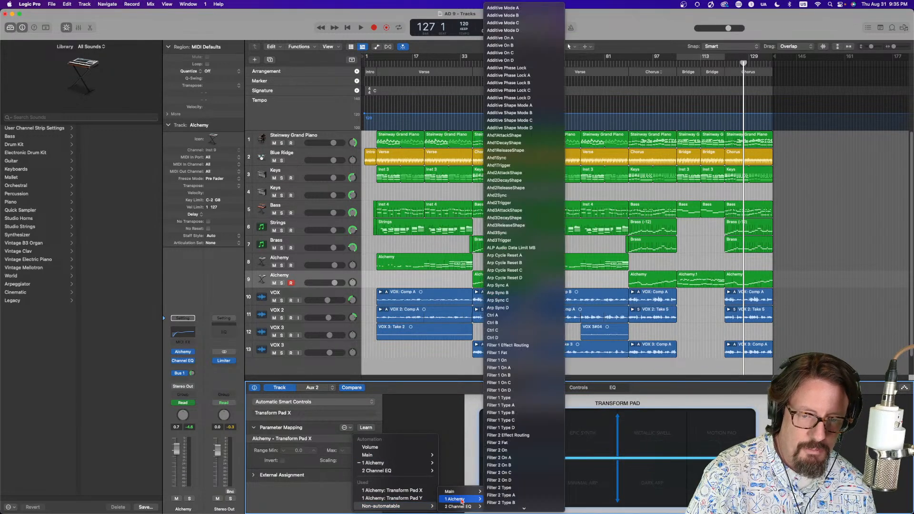
{"action": "mouse_move", "coordinate": [476, 507]}
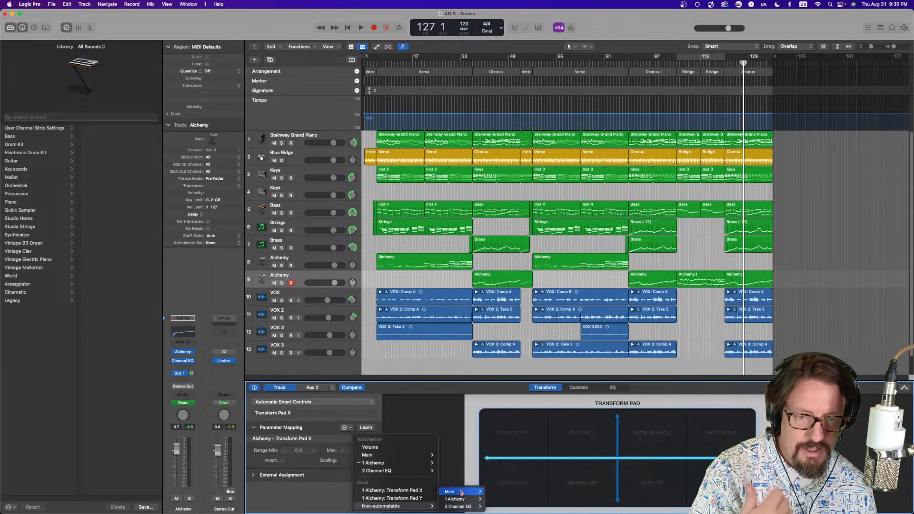
{"action": "left_click", "coordinate": [430, 423]}
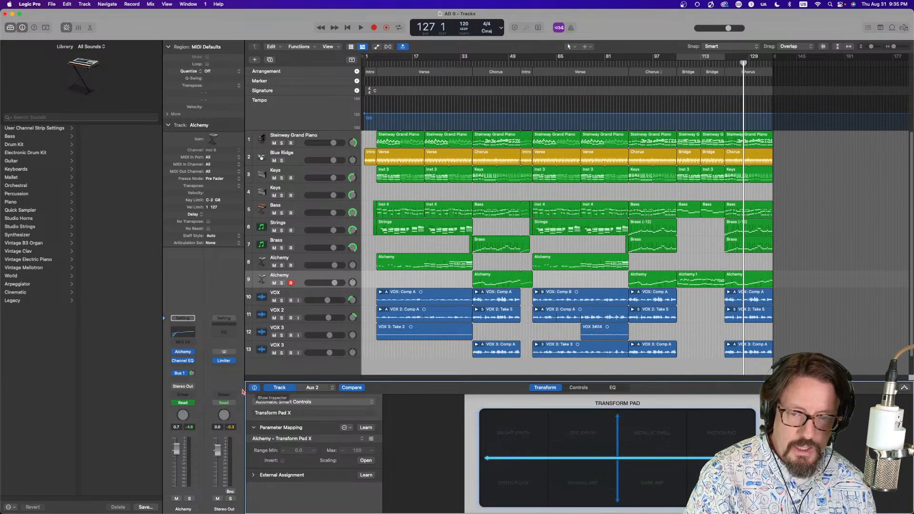
Select the Brass track and inspect the parameter mappings of its filter Smart Control knobs
{"action": "left_click", "coordinate": [311, 243]}
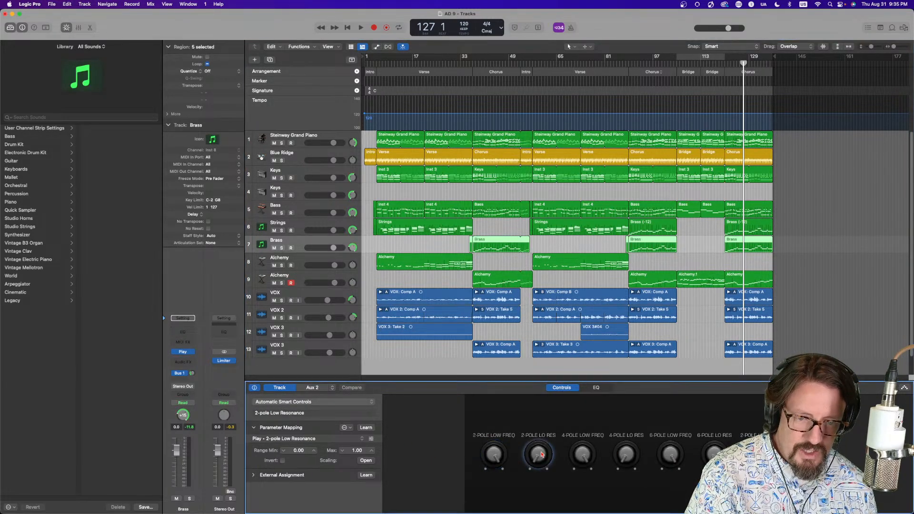
{"action": "left_click", "coordinate": [587, 455]}
{"action": "left_click", "coordinate": [625, 454]}
{"action": "left_click", "coordinate": [666, 453]}
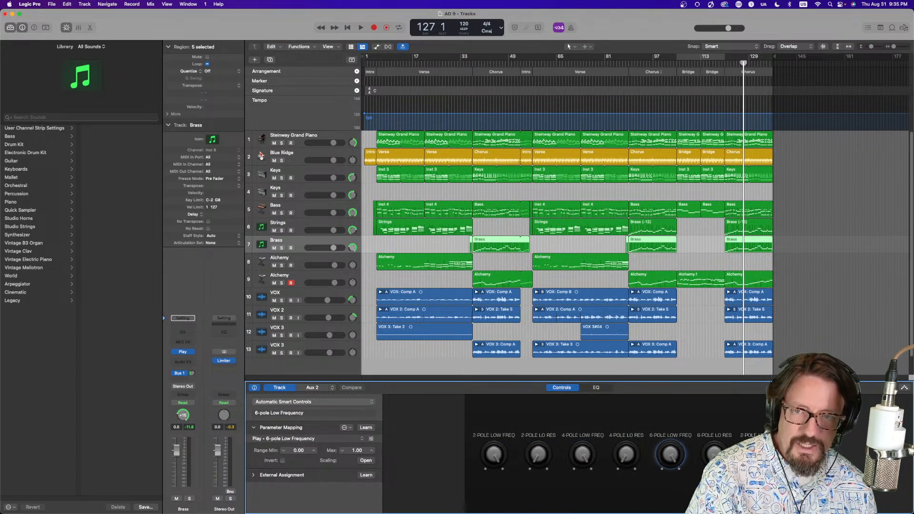
Select the Keys track and inspect the parameter mappings of its Treble and Release Smart Control knobs
{"action": "left_click", "coordinate": [300, 172]}
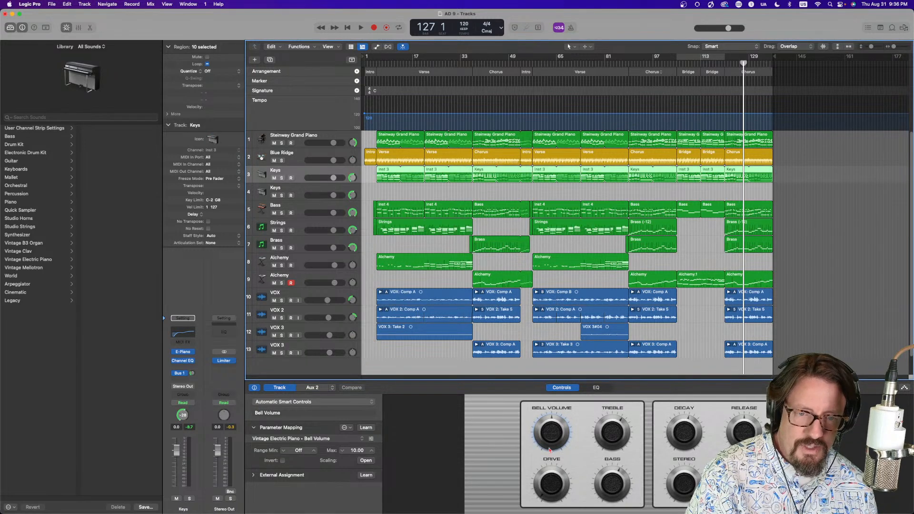
{"action": "left_click", "coordinate": [612, 438]}
{"action": "left_click", "coordinate": [753, 435]}
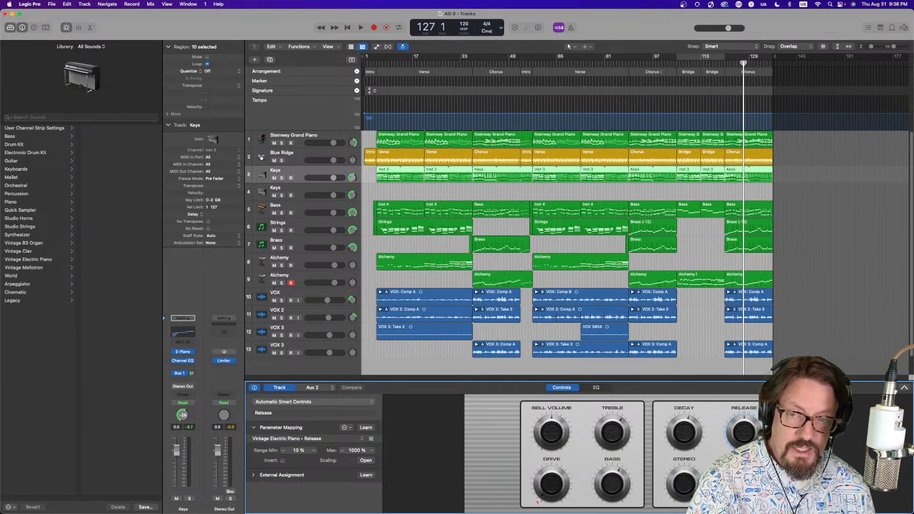
Close the Smart Controls inspector and briefly open and close the Piano Roll editor
{"action": "left_click", "coordinate": [254, 388]}
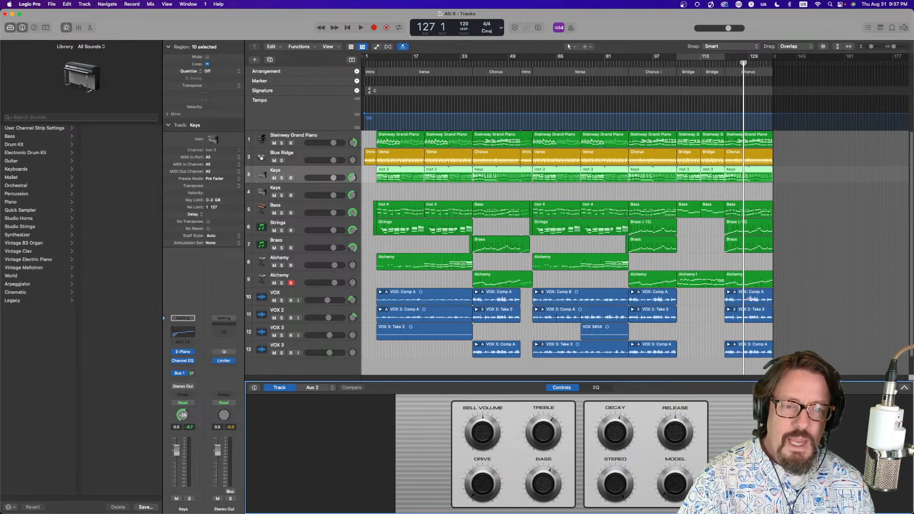
{"action": "key", "text": "p"}
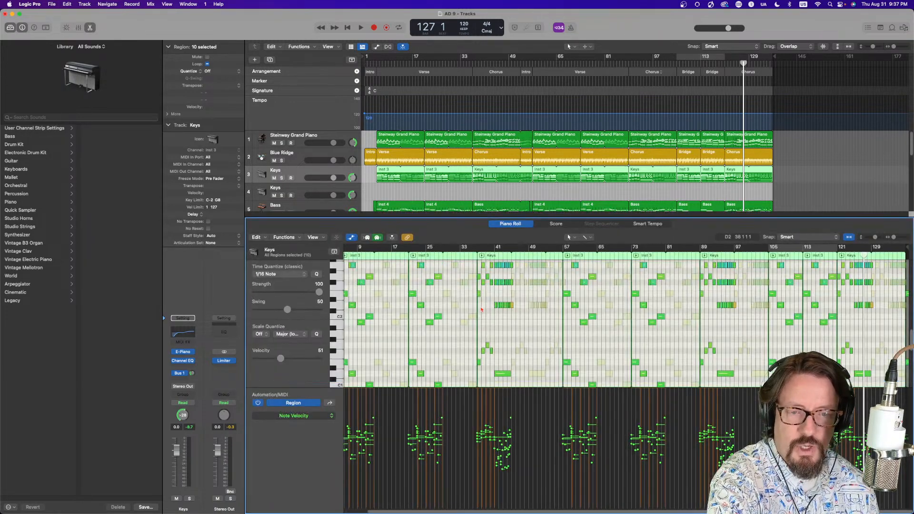
{"action": "key", "text": "p"}
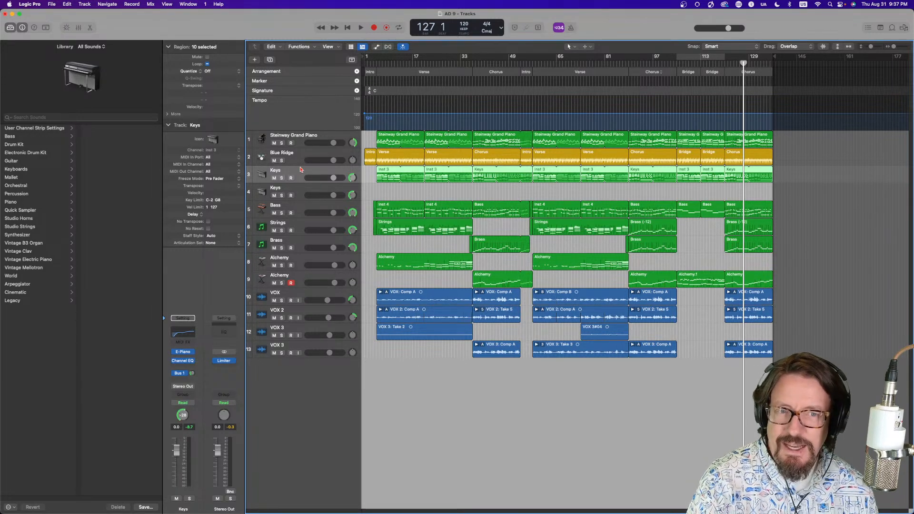
Deselect all regions and record-enable the second Keys track instead of the Alchemy track
{"action": "left_click", "coordinate": [419, 191]}
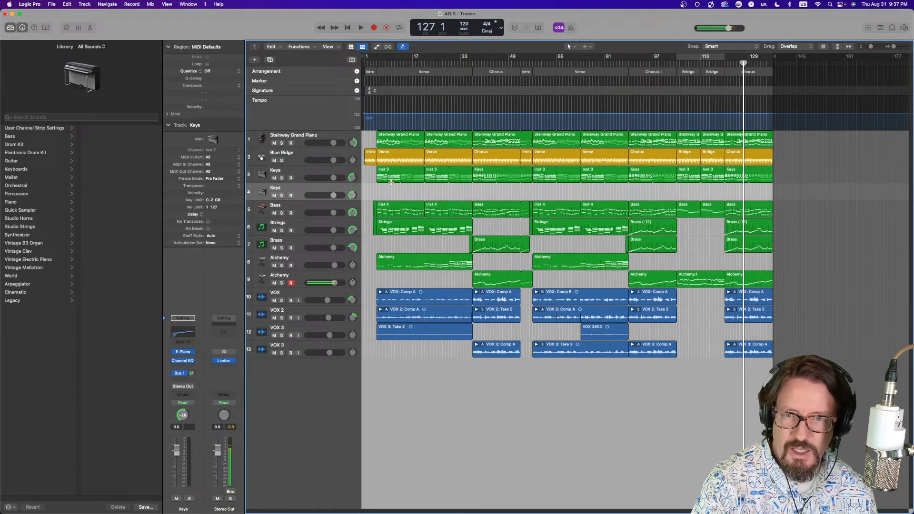
{"action": "left_click", "coordinate": [291, 282]}
{"action": "left_click", "coordinate": [291, 195]}
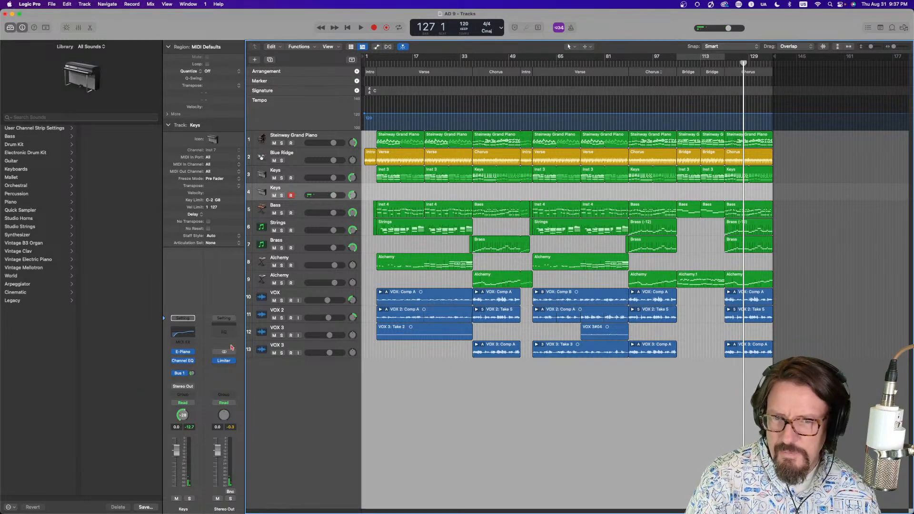
{"action": "left_click", "coordinate": [193, 361]}
{"action": "left_click", "coordinate": [202, 338]}
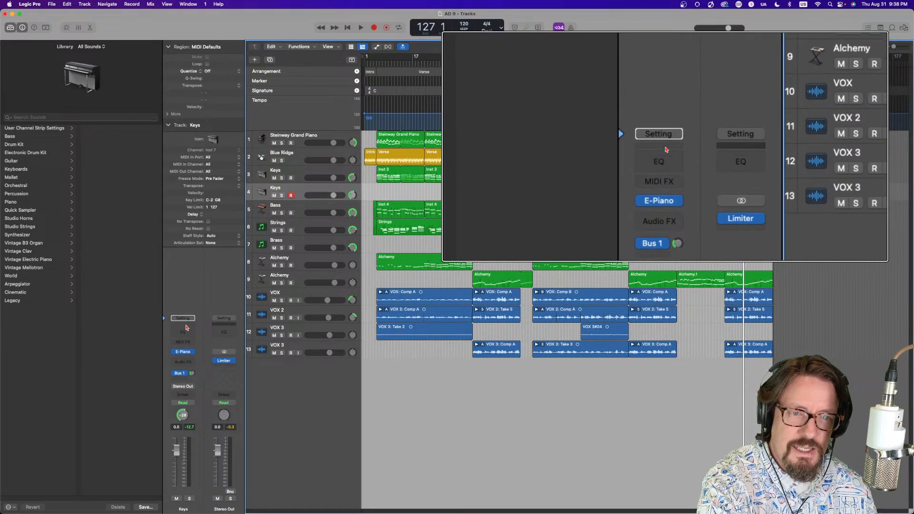
{"action": "left_click", "coordinate": [190, 352]}
{"action": "mouse_move", "coordinate": [197, 385]}
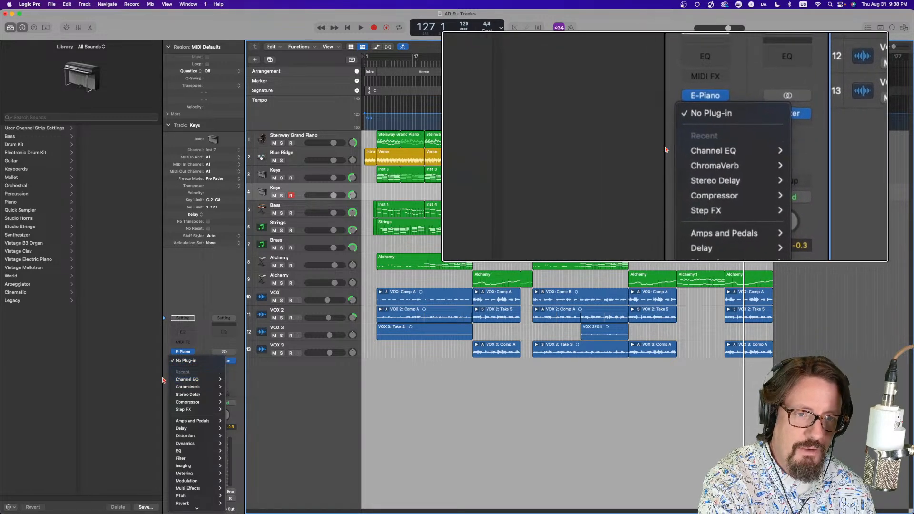
{"action": "mouse_move", "coordinate": [178, 402]}
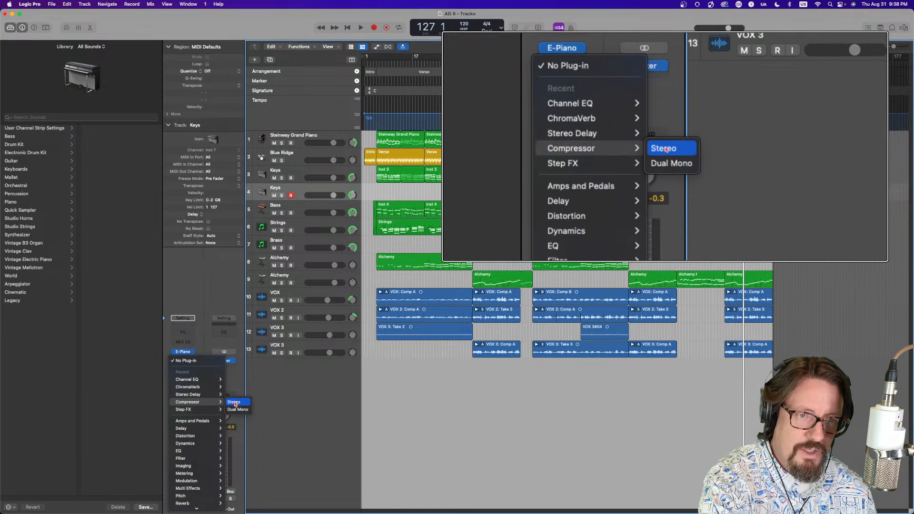
{"action": "left_click", "coordinate": [165, 398]}
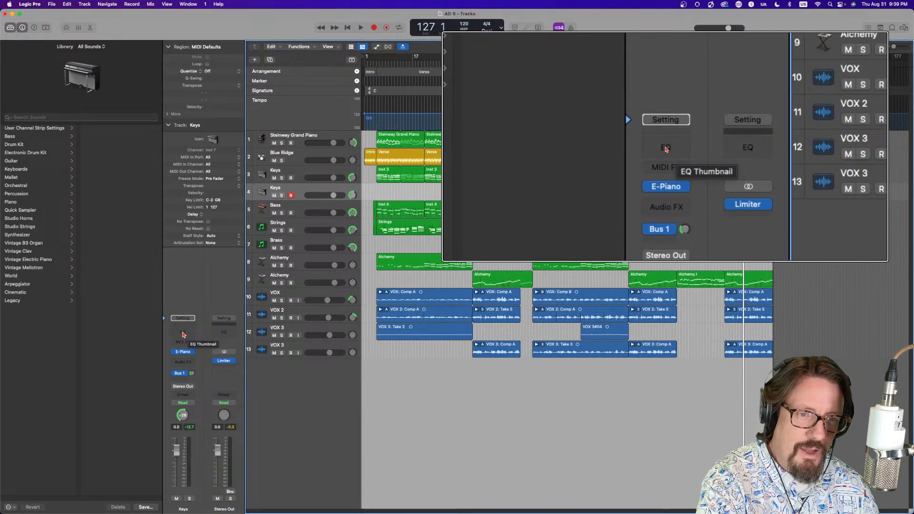
Insert a Channel EQ and a Compressor on the Keys channel strip
{"action": "left_click", "coordinate": [183, 334]}
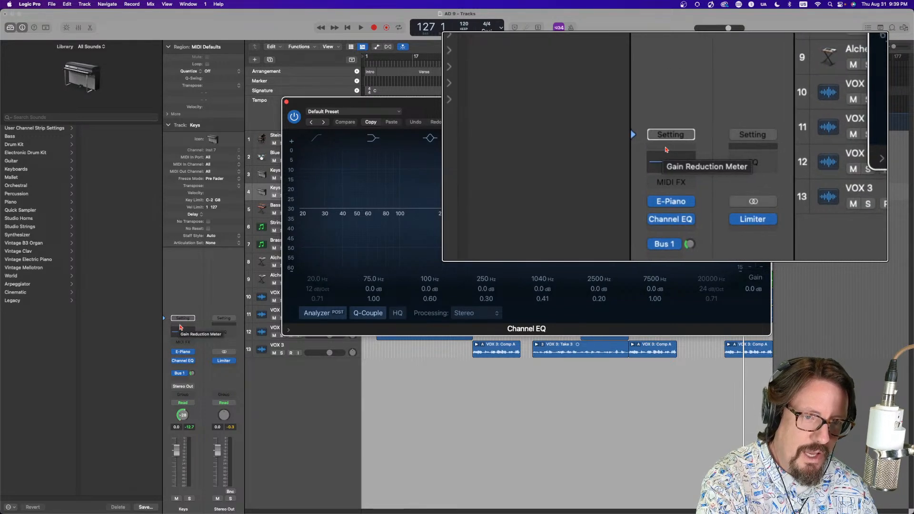
{"action": "left_click", "coordinate": [183, 328]}
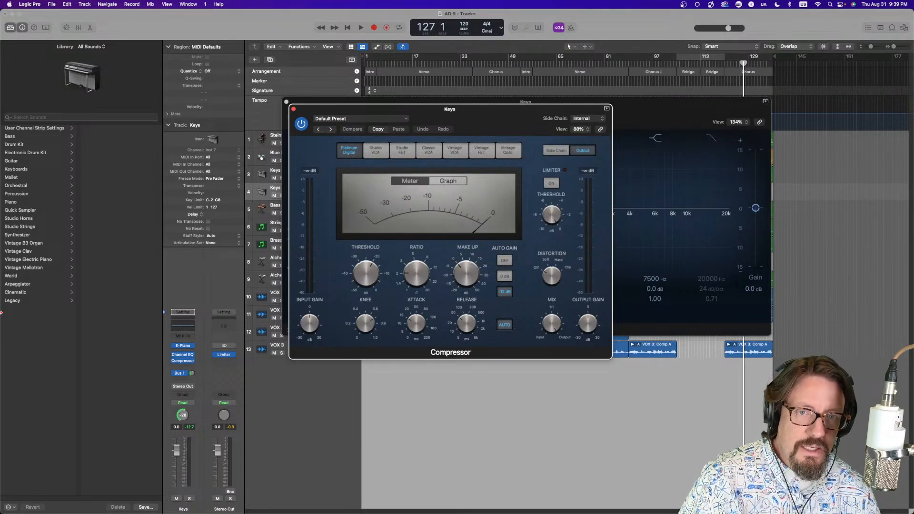
Shape the Channel EQ with an 83 Hz low cut, a -3.3 dB dip at 326 Hz and a +2.3 dB boost at 1230 Hz, then A/B it via bypass
{"action": "left_click_drag", "start_coordinate": [491, 122], "coordinate": [326, 202]}
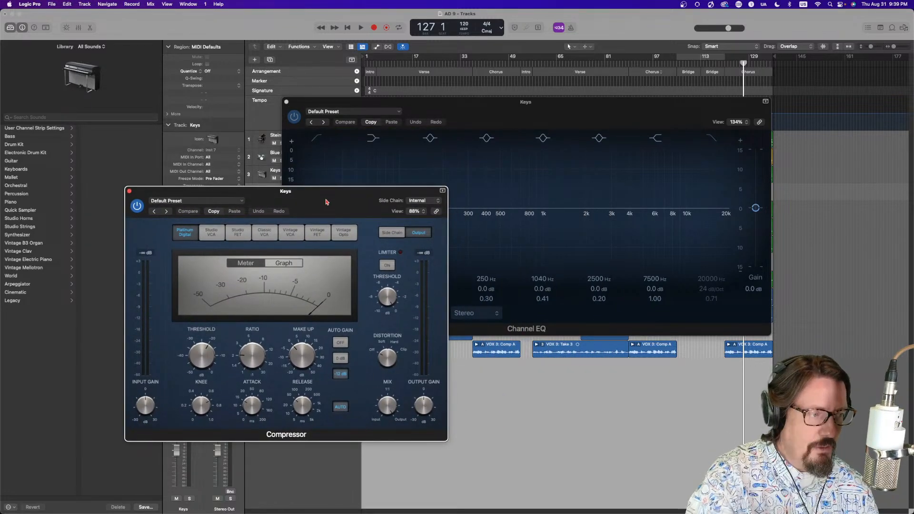
{"action": "left_click", "coordinate": [506, 101]}
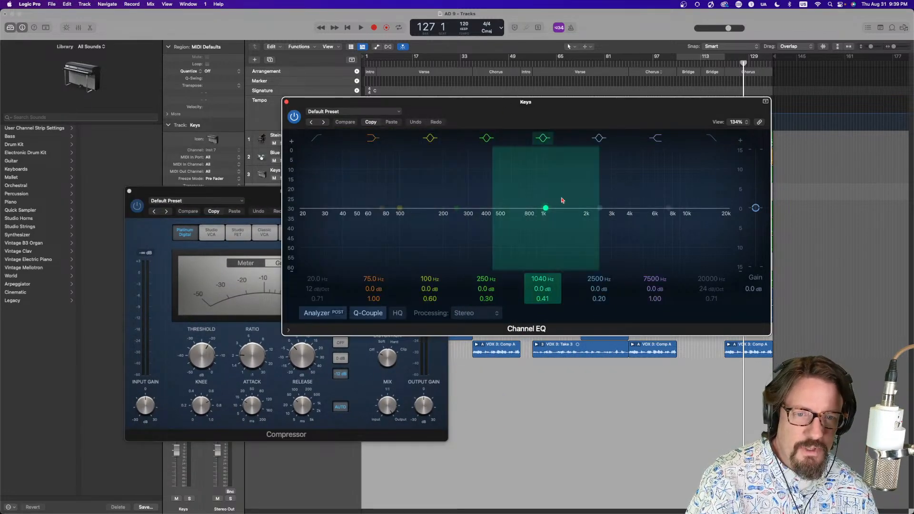
{"action": "left_click_drag", "start_coordinate": [675, 209], "coordinate": [582, 198]}
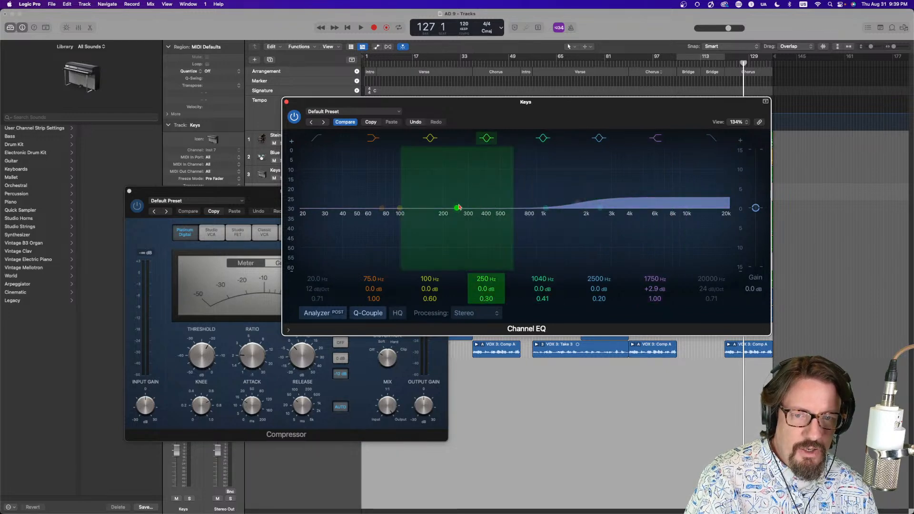
{"action": "left_click_drag", "start_coordinate": [458, 210], "coordinate": [473, 221]}
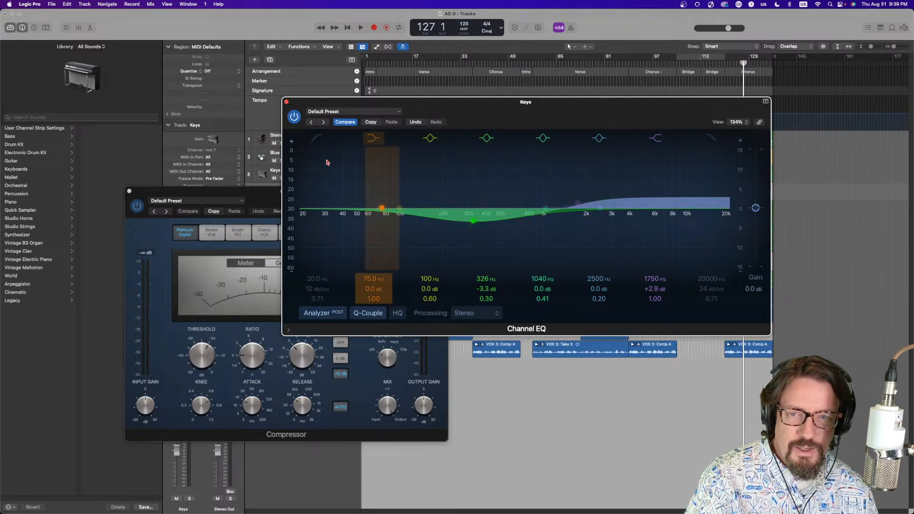
{"action": "left_click_drag", "start_coordinate": [314, 204], "coordinate": [388, 219]}
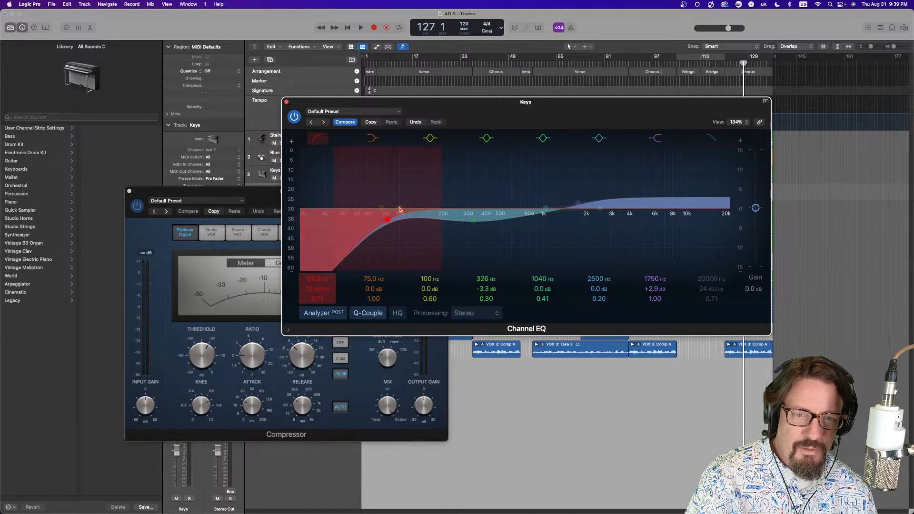
{"action": "left_click_drag", "start_coordinate": [578, 207], "coordinate": [555, 202]}
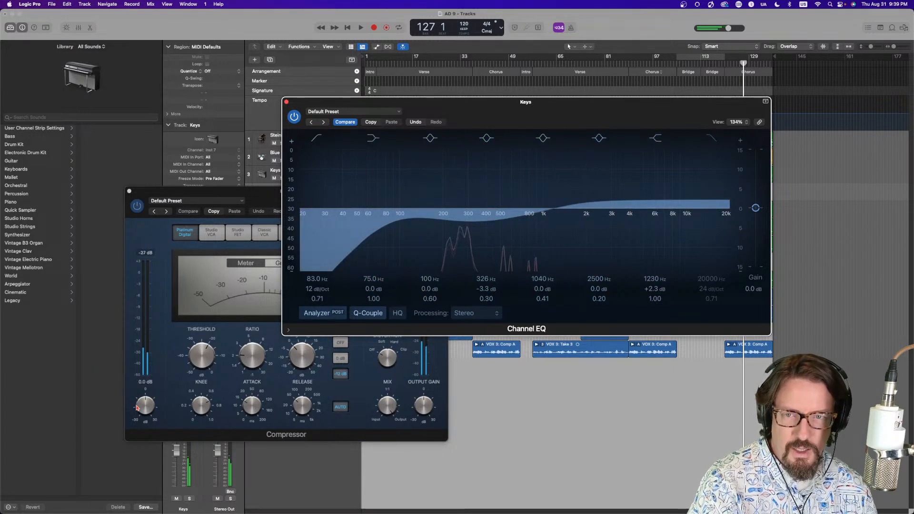
{"action": "left_click", "coordinate": [295, 117]}
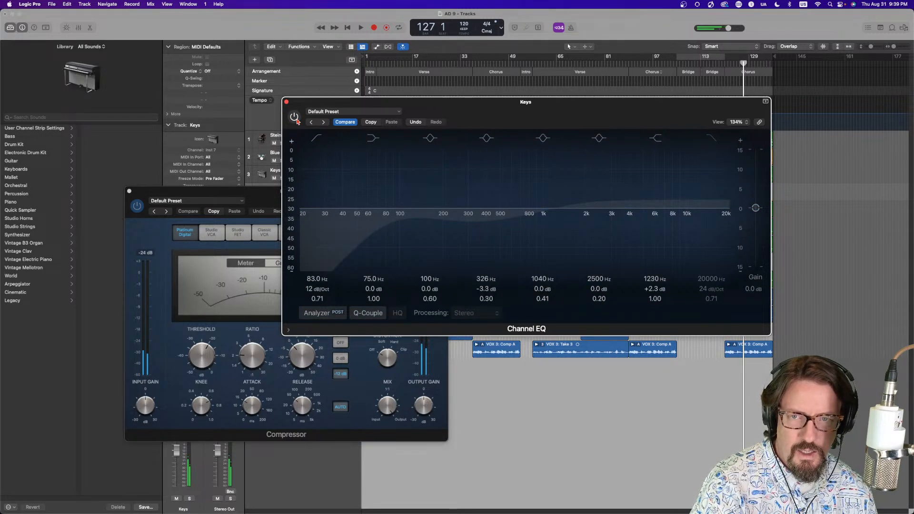
{"action": "left_click", "coordinate": [295, 118]}
Switch the Compressor display to Graph and adjust its threshold
{"action": "left_click", "coordinate": [220, 196]}
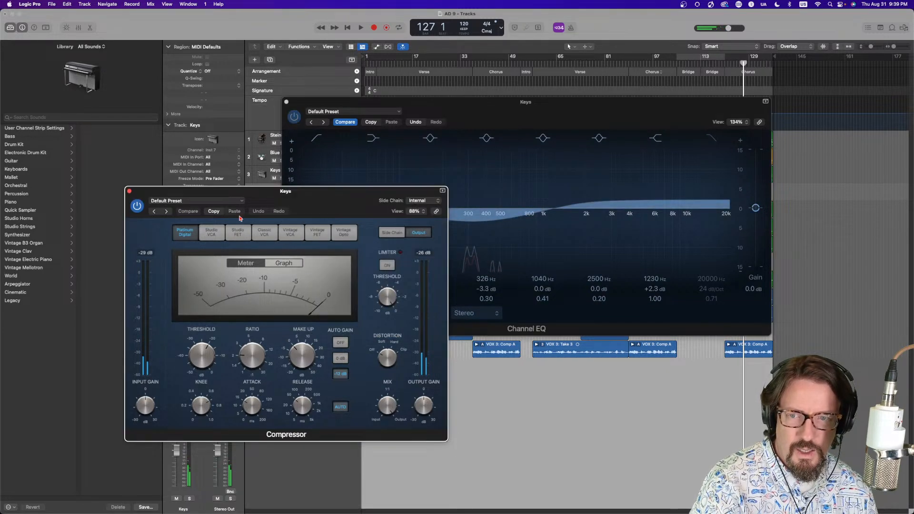
{"action": "left_click", "coordinate": [289, 263]}
{"action": "left_click_drag", "start_coordinate": [202, 356], "coordinate": [206, 383]}
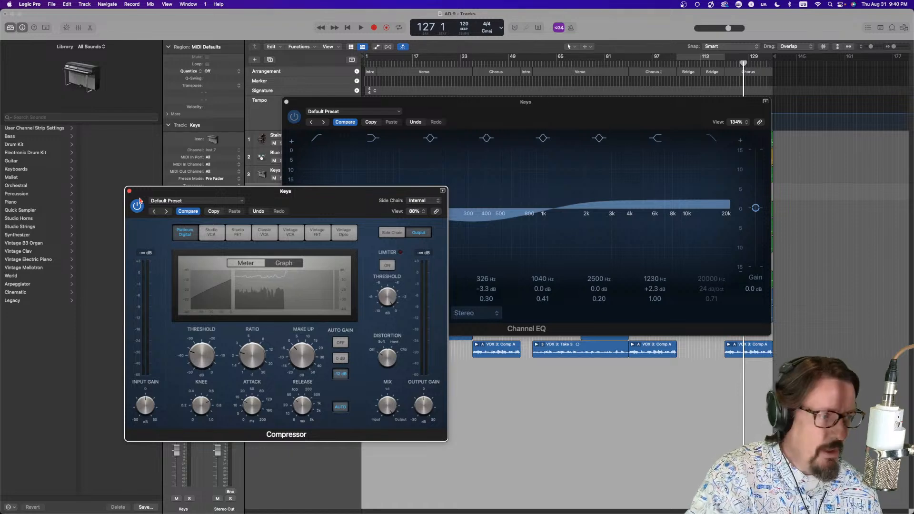
Close the Channel EQ, enlarge the Compressor window and examine its knobs and Meter and Graph displays
{"action": "left_click", "coordinate": [287, 104]}
{"action": "left_click", "coordinate": [287, 103]}
{"action": "left_click_drag", "start_coordinate": [265, 195], "coordinate": [357, 79]}
{"action": "left_click_drag", "start_coordinate": [542, 322], "coordinate": [736, 377]}
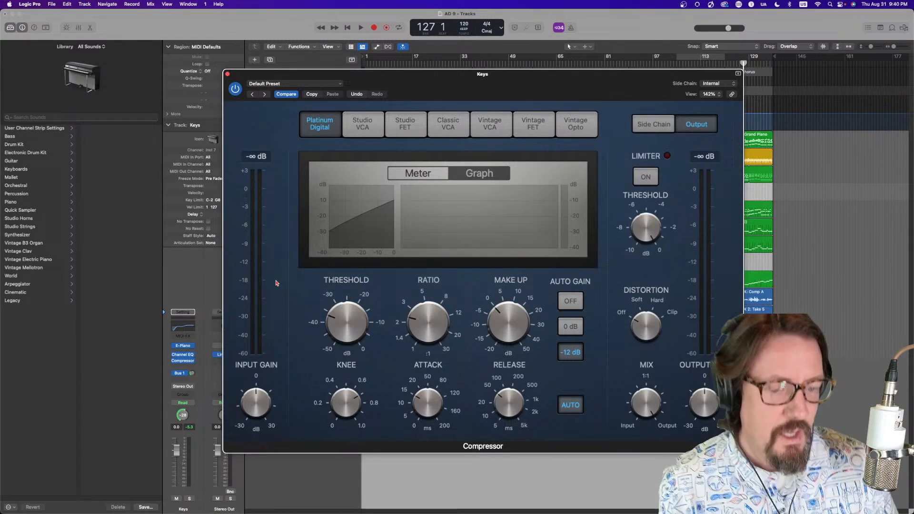
{"action": "mouse_move", "coordinate": [424, 328]}
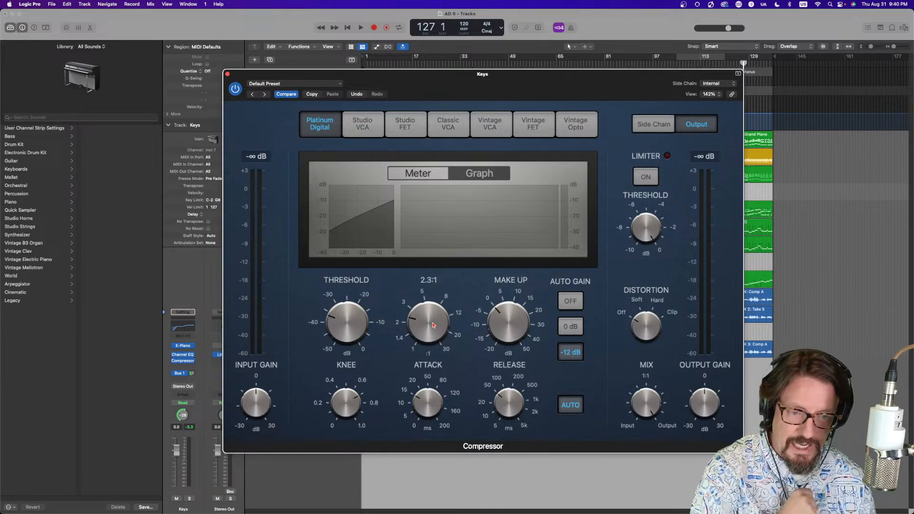
{"action": "mouse_move", "coordinate": [375, 404]}
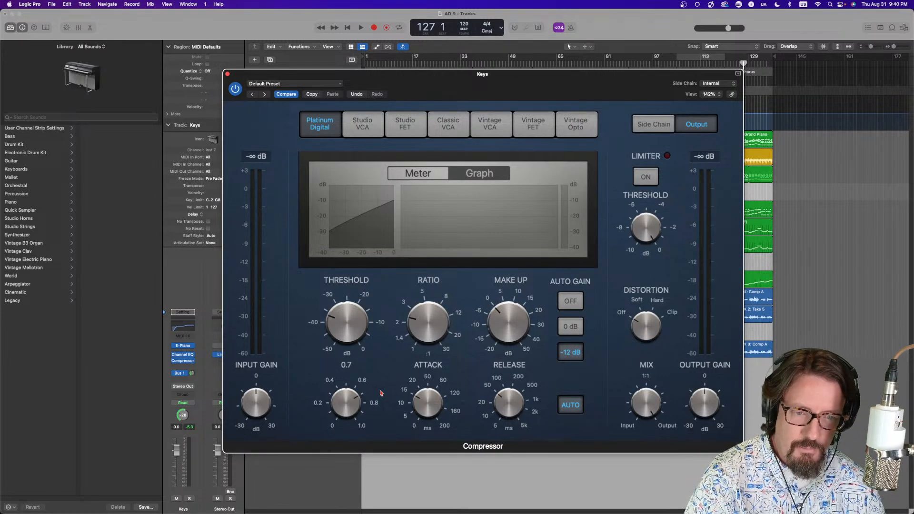
{"action": "mouse_move", "coordinate": [400, 388]}
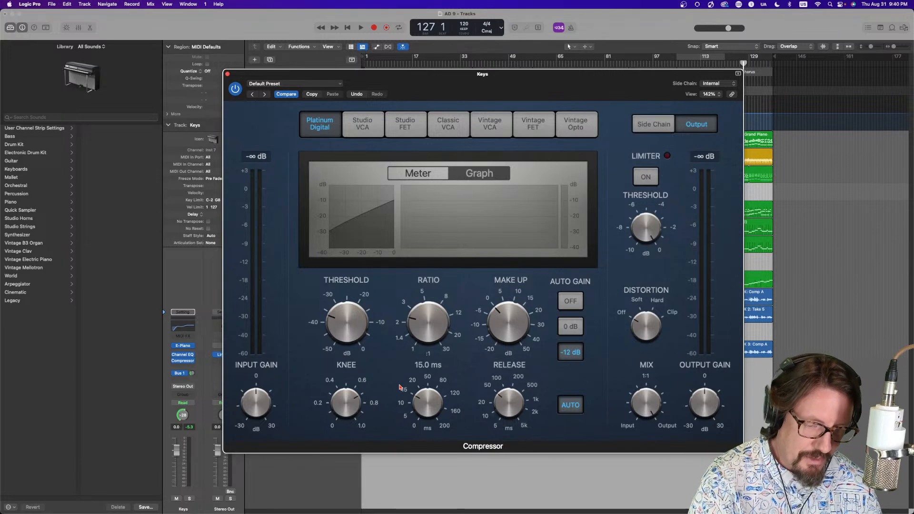
{"action": "mouse_move", "coordinate": [365, 297]}
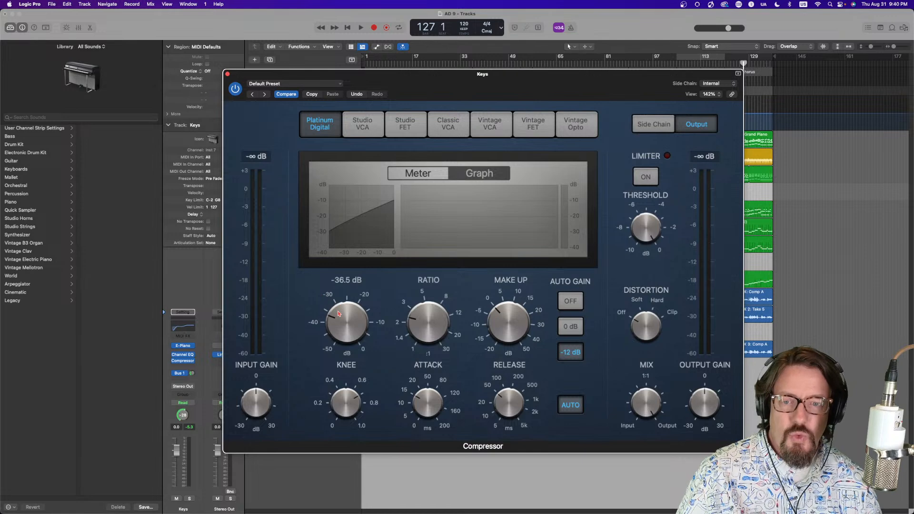
{"action": "left_click", "coordinate": [424, 173]}
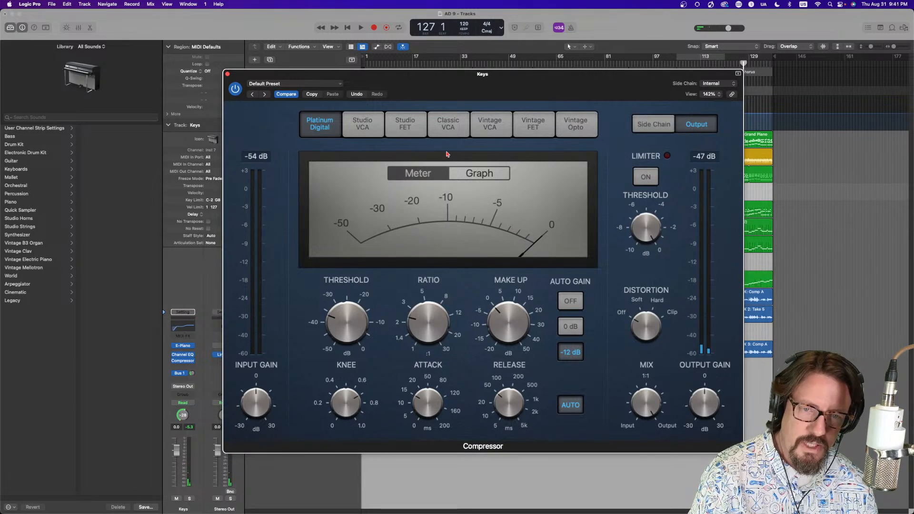
{"action": "left_click", "coordinate": [481, 176]}
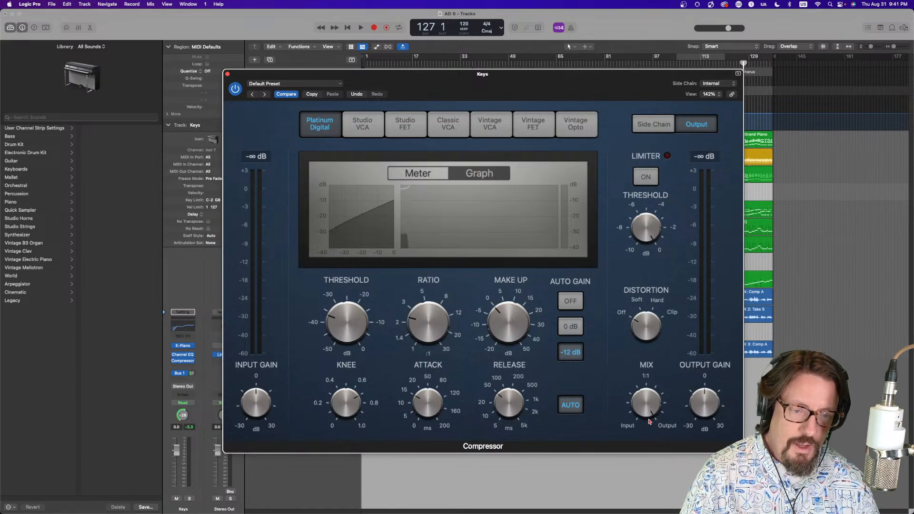
Set the Compressor's Mix knob to 30.5%
{"action": "left_click_drag", "start_coordinate": [648, 410], "coordinate": [620, 363]}
{"action": "left_click_drag", "start_coordinate": [631, 417], "coordinate": [605, 343]}
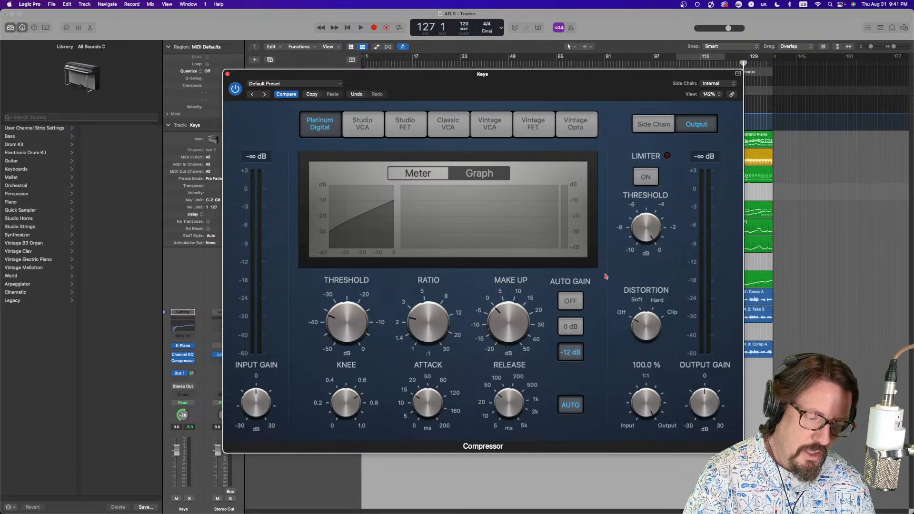
{"action": "left_click_drag", "start_coordinate": [336, 329], "coordinate": [340, 333]}
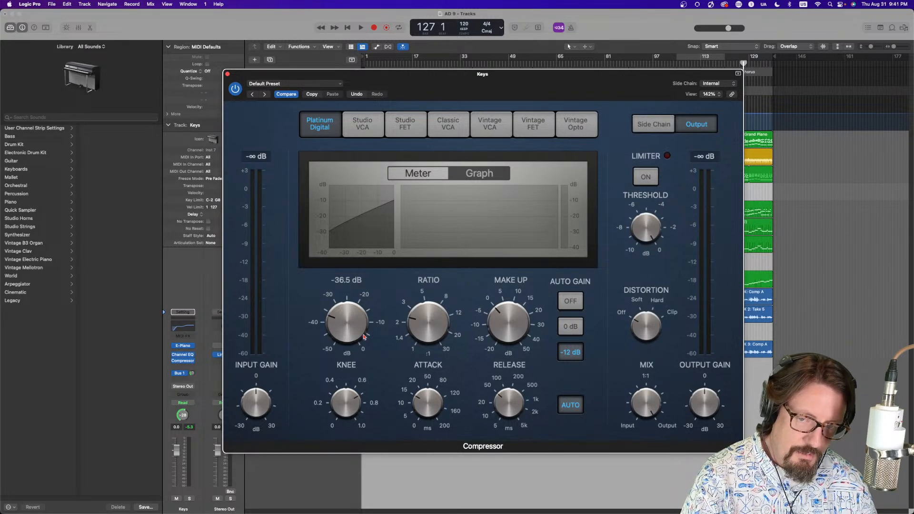
{"action": "mouse_move", "coordinate": [322, 387]}
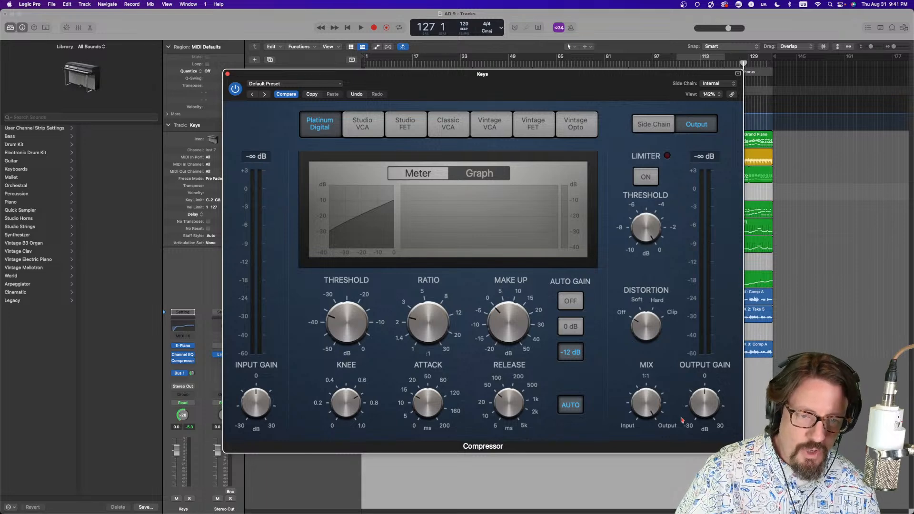
{"action": "left_click_drag", "start_coordinate": [652, 398], "coordinate": [603, 329]}
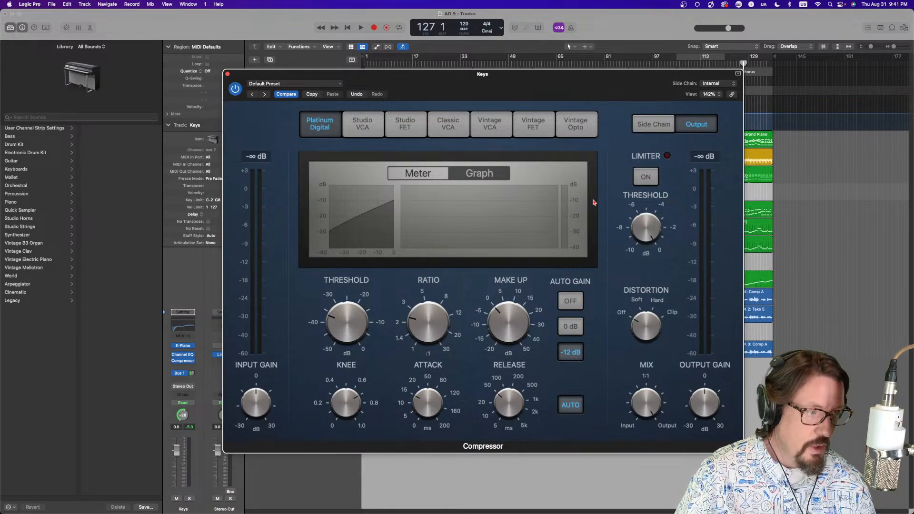
{"action": "mouse_move", "coordinate": [648, 405]}
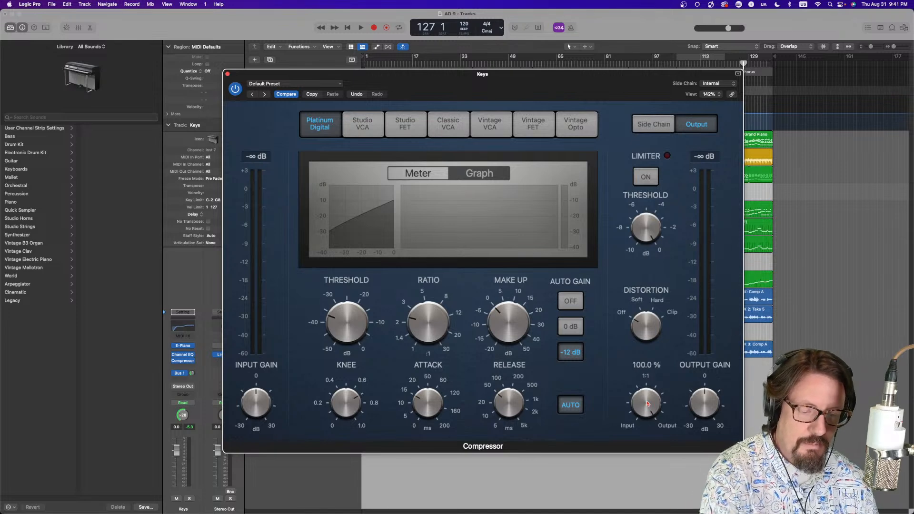
{"action": "left_click_drag", "start_coordinate": [647, 404], "coordinate": [650, 454]}
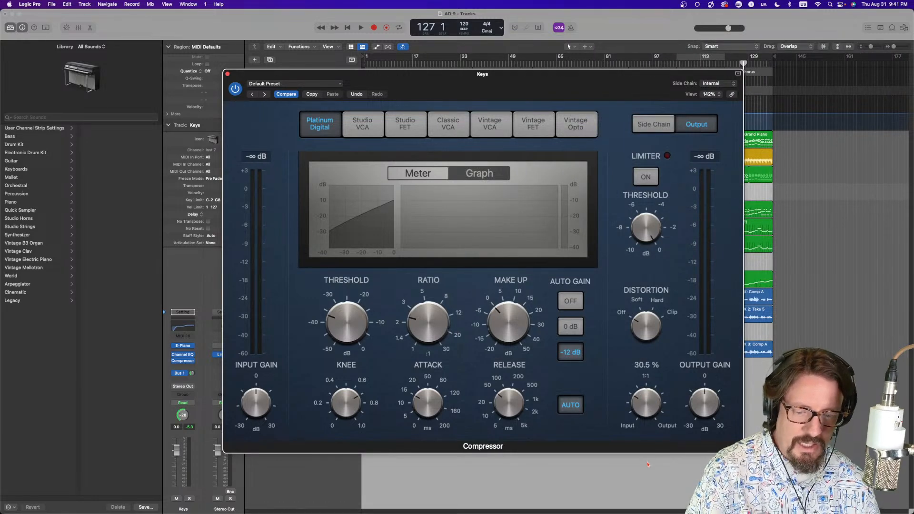
Play the song and switch the compressor model to Studio VCA
{"action": "key", "text": "space"}
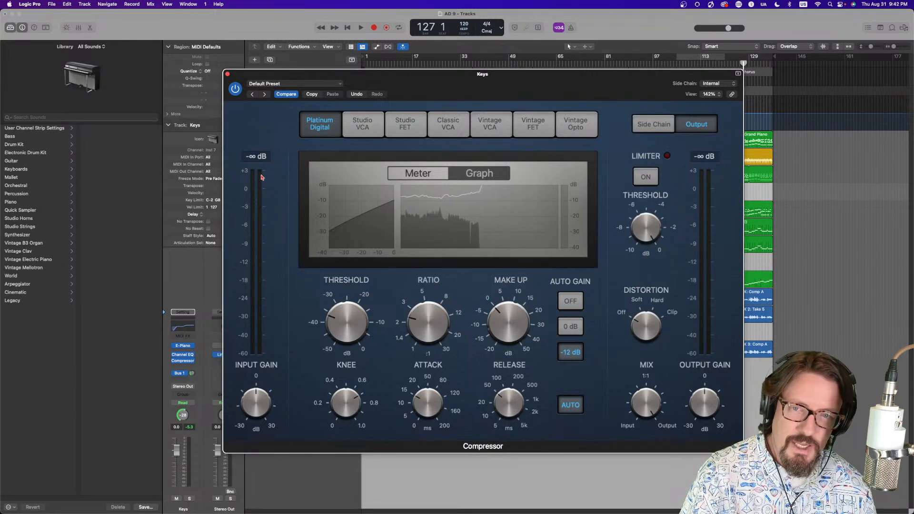
{"action": "left_click", "coordinate": [363, 125]}
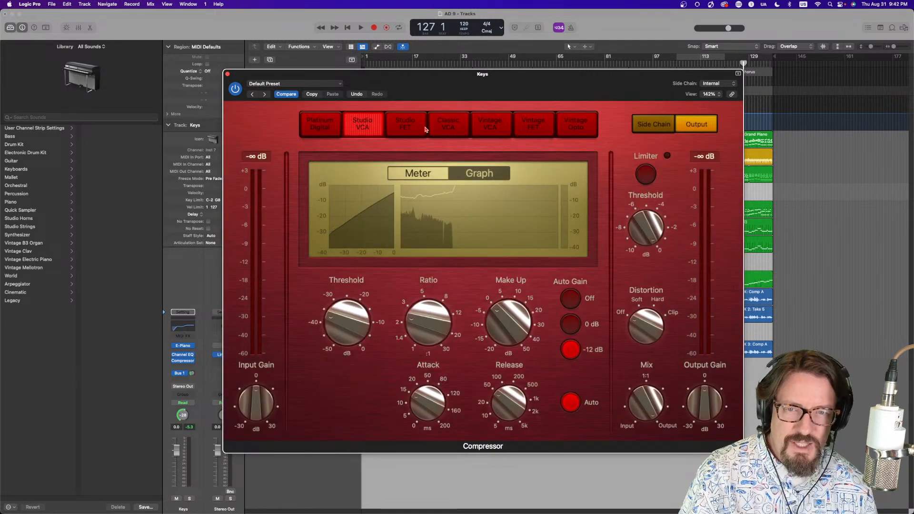
Audition the Studio FET, Classic VCA, Vintage VCA and Vintage FET compressor models, settling on Vintage VCA
{"action": "left_click", "coordinate": [408, 129]}
{"action": "left_click", "coordinate": [447, 128]}
{"action": "left_click", "coordinate": [491, 128]}
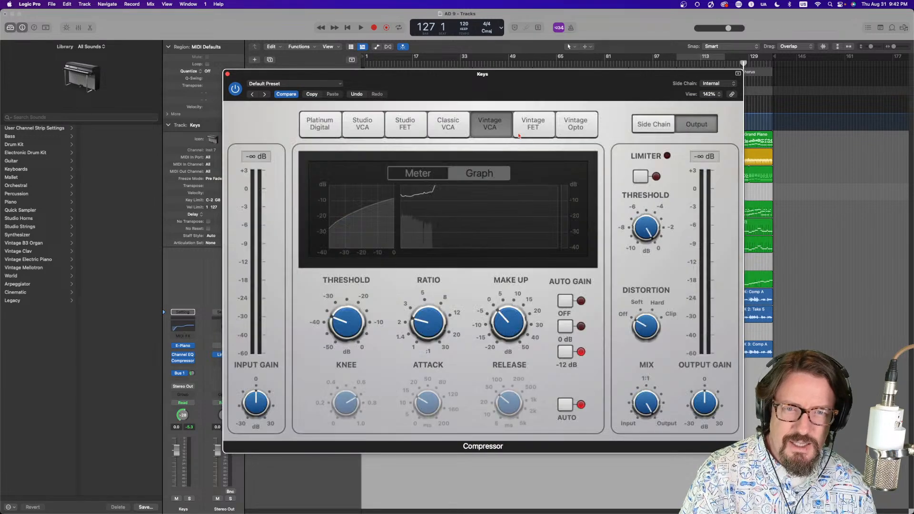
{"action": "left_click", "coordinate": [533, 126]}
{"action": "left_click", "coordinate": [481, 126]}
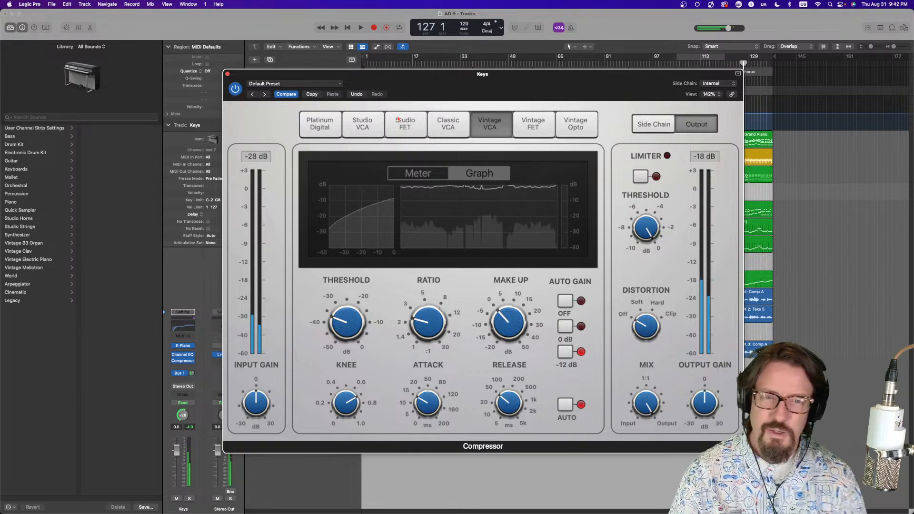
{"action": "mouse_move", "coordinate": [328, 301]}
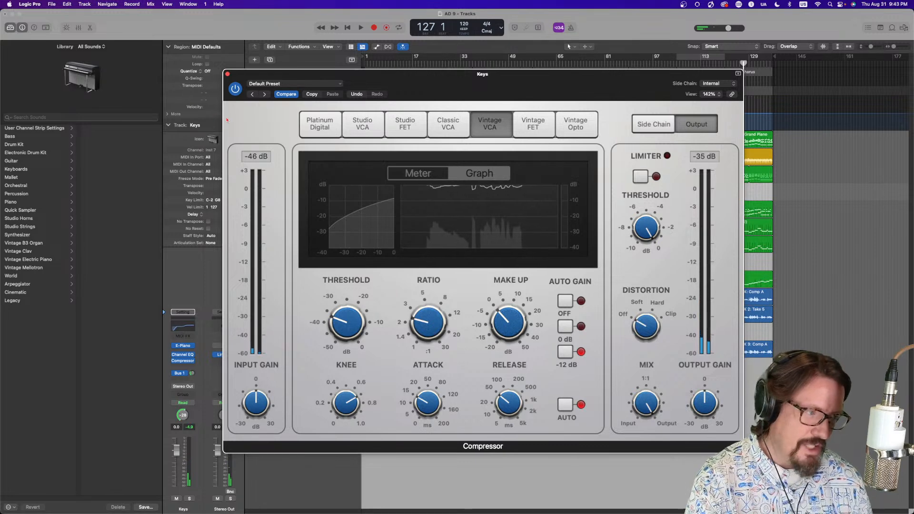
Insert a Velocity Processor MIDI effect on the Keys channel strip
{"action": "left_click_drag", "start_coordinate": [305, 76], "coordinate": [424, 59]}
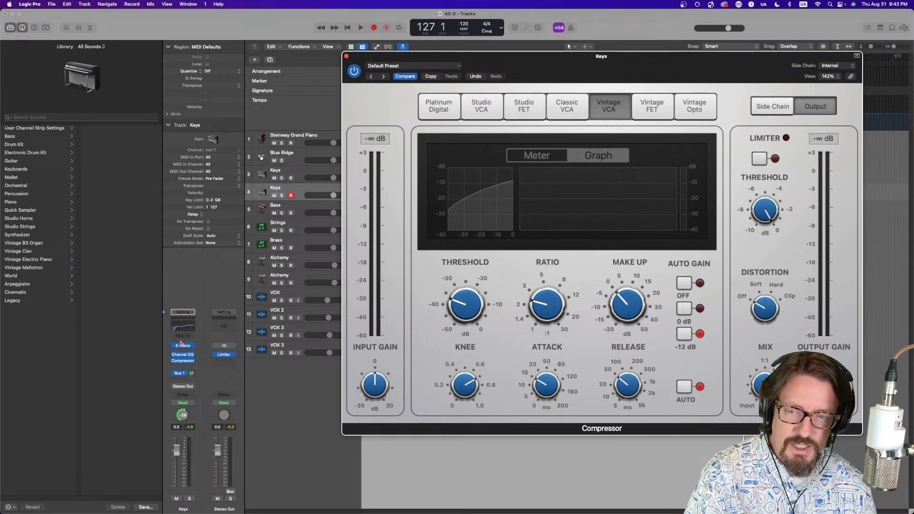
{"action": "left_click", "coordinate": [182, 338]}
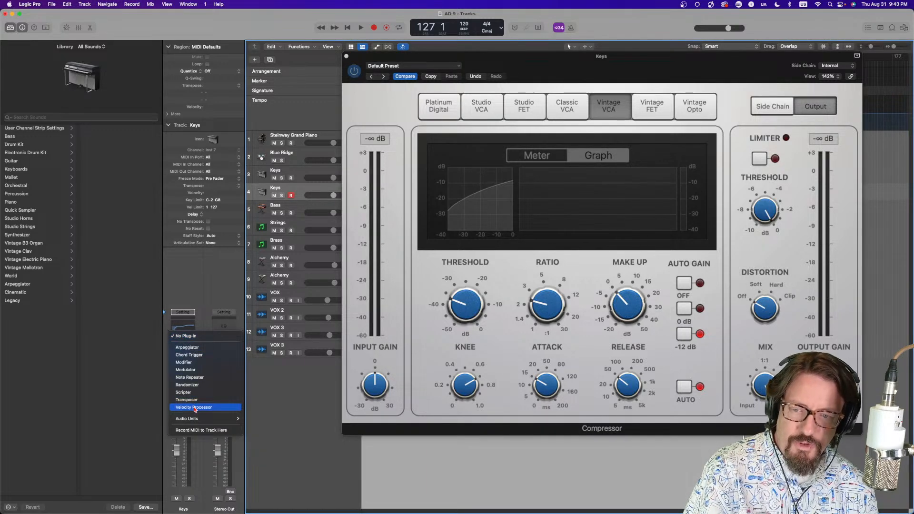
{"action": "left_click", "coordinate": [140, 355]}
{"action": "key", "text": "alt+super+8"}
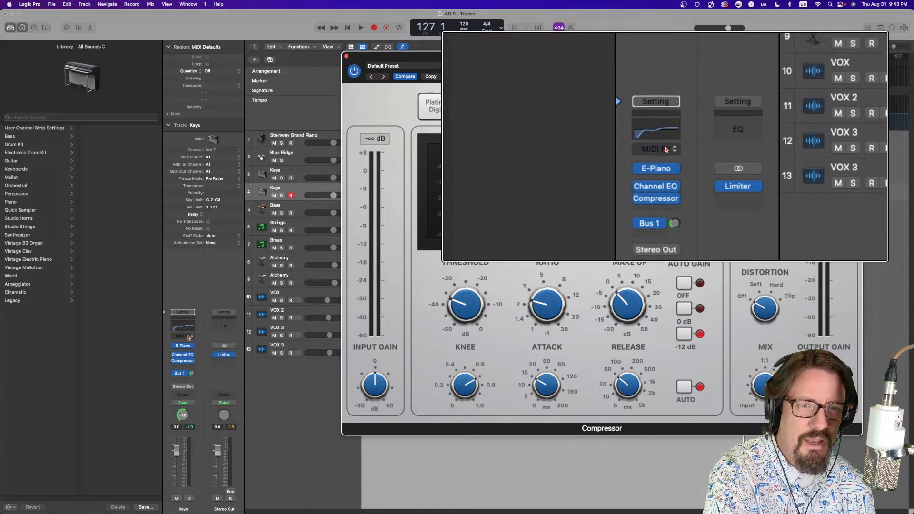
{"action": "left_click", "coordinate": [189, 338]}
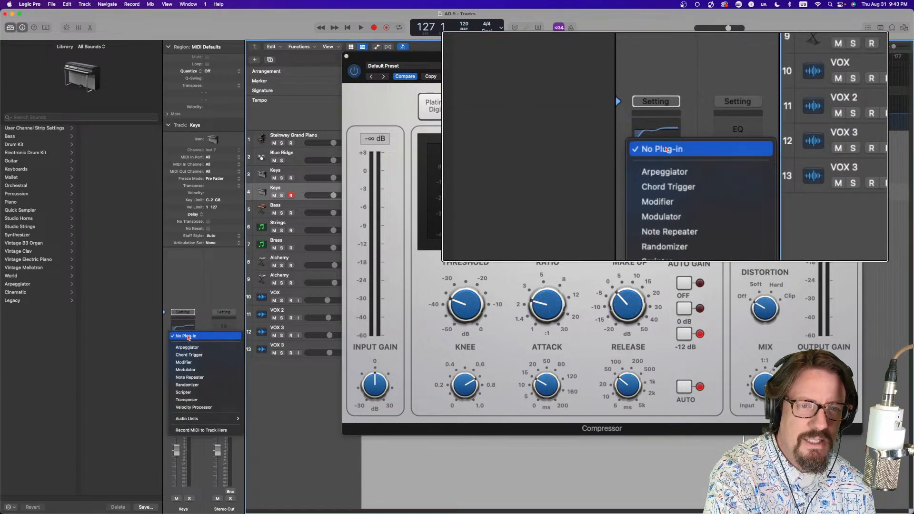
{"action": "left_click", "coordinate": [195, 408]}
{"action": "key", "text": "alt+super+8"}
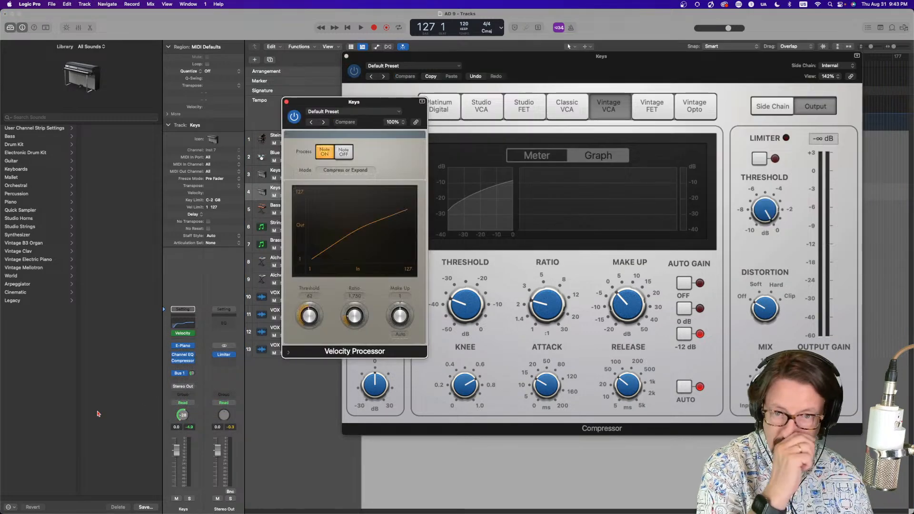
Enlarge the Velocity Processor window and set its Threshold to 51 with a Ratio of 2.625
{"action": "left_click_drag", "start_coordinate": [403, 106], "coordinate": [345, 45]}
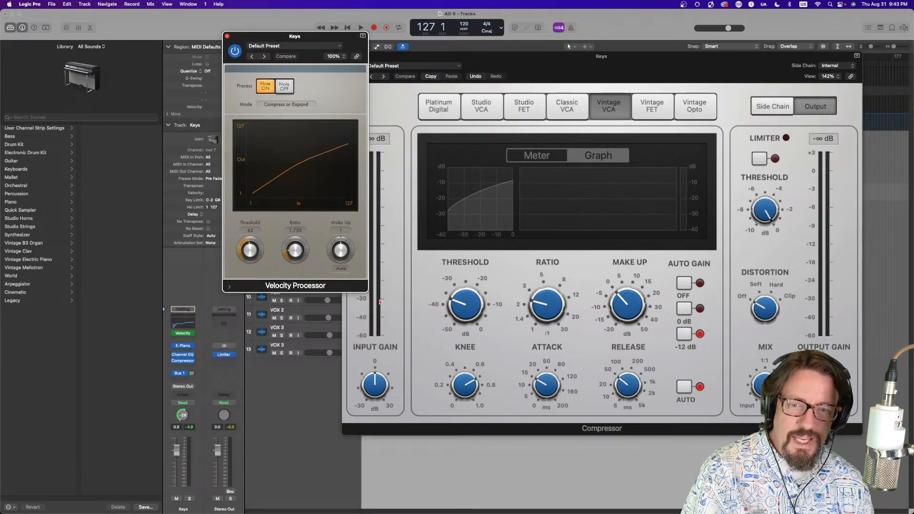
{"action": "left_click_drag", "start_coordinate": [367, 289], "coordinate": [478, 365]}
{"action": "left_click_drag", "start_coordinate": [430, 47], "coordinate": [592, 43]}
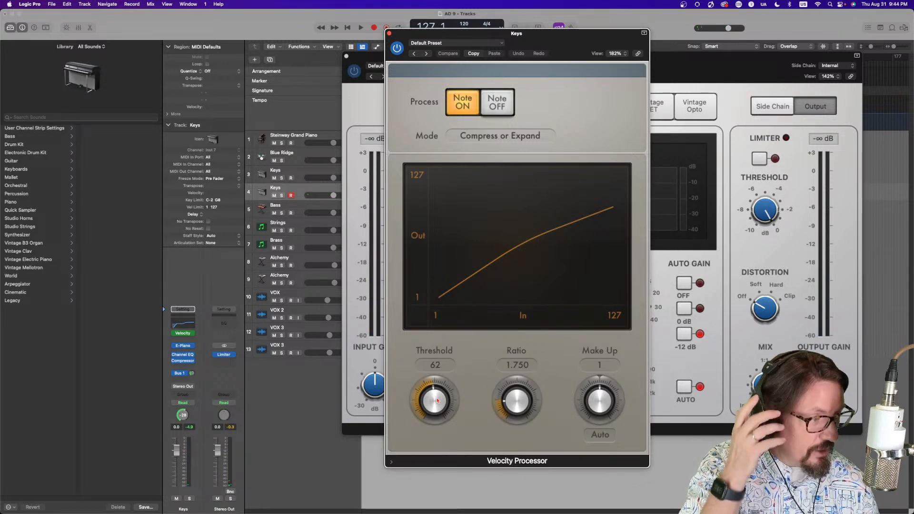
{"action": "left_click_drag", "start_coordinate": [437, 400], "coordinate": [519, 397]}
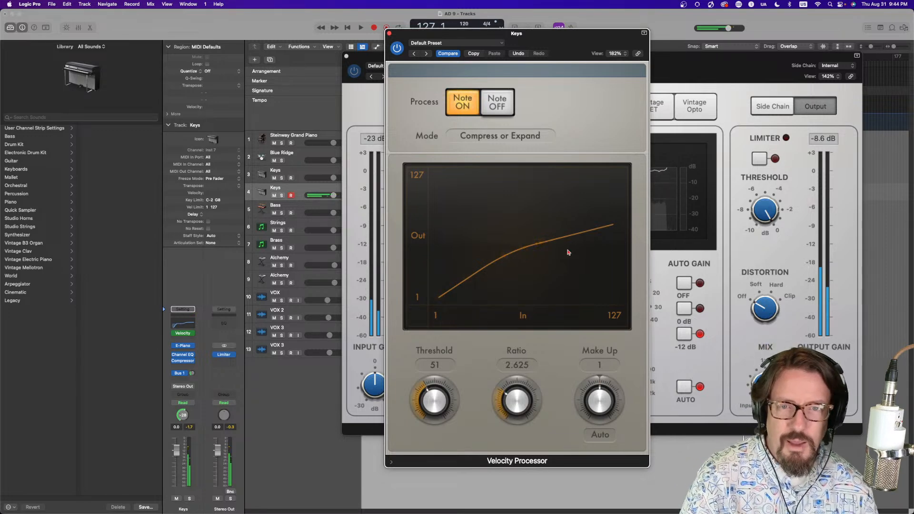
Check the Velocity Processor's Mode options and set its Ratio to 2.000
{"action": "left_click", "coordinate": [512, 136]}
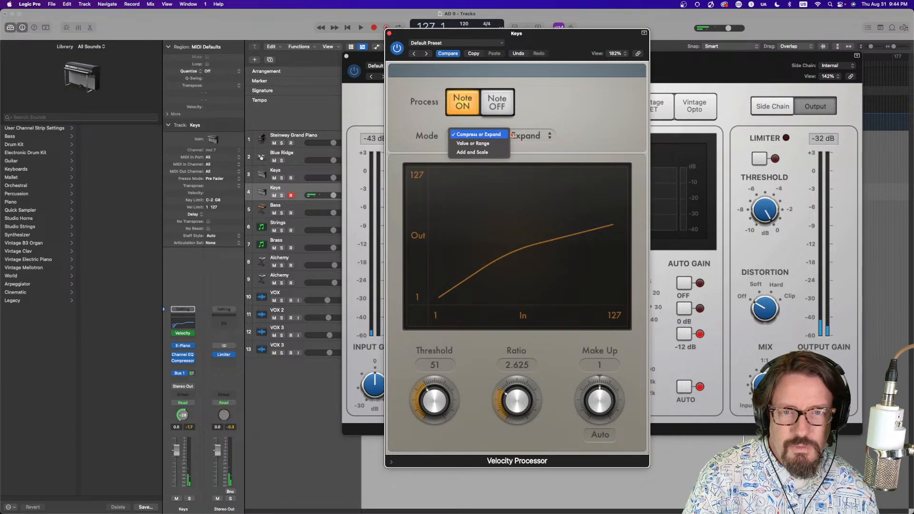
{"action": "left_click", "coordinate": [550, 113]}
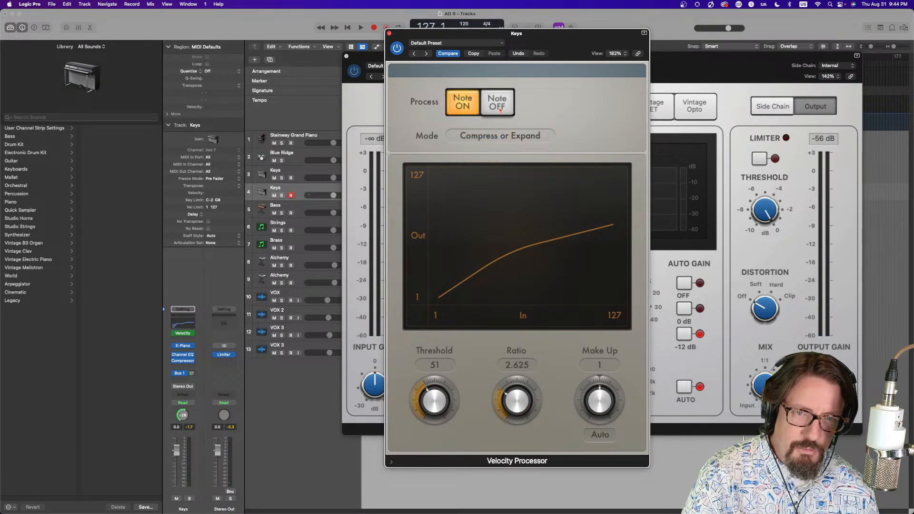
{"action": "mouse_move", "coordinate": [517, 395]}
{"action": "left_mouse_down"}
{"action": "mouse_move", "coordinate": [525, 393]}
{"action": "mouse_move", "coordinate": [515, 395]}
{"action": "left_mouse_up"}
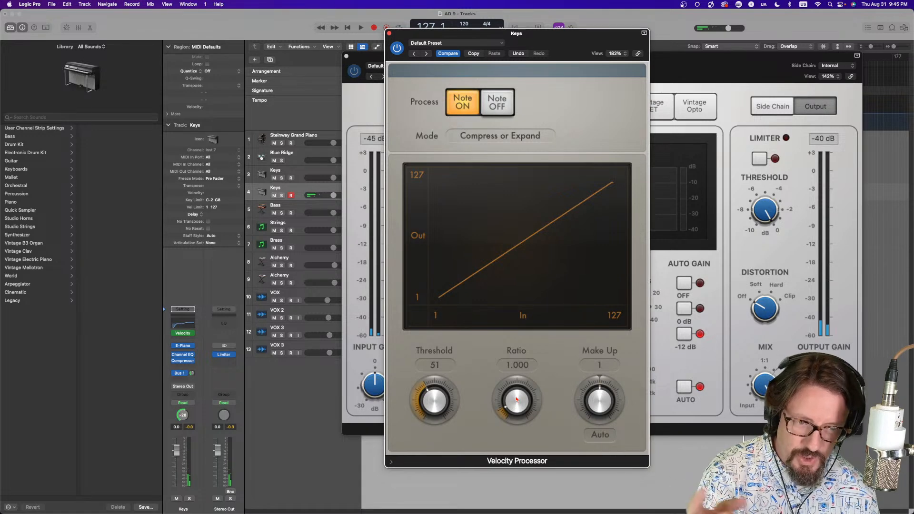
{"action": "left_click_drag", "start_coordinate": [517, 400], "coordinate": [520, 379]}
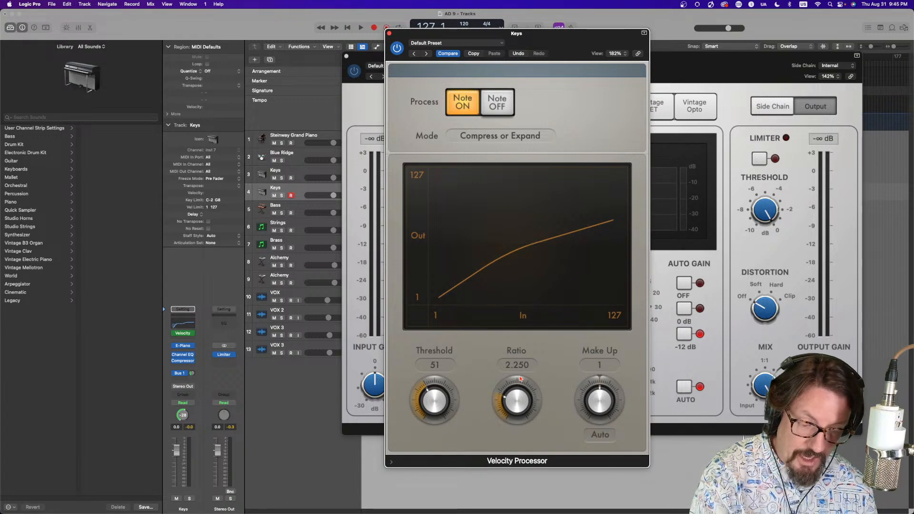
{"action": "left_click_drag", "start_coordinate": [520, 379], "coordinate": [521, 383]}
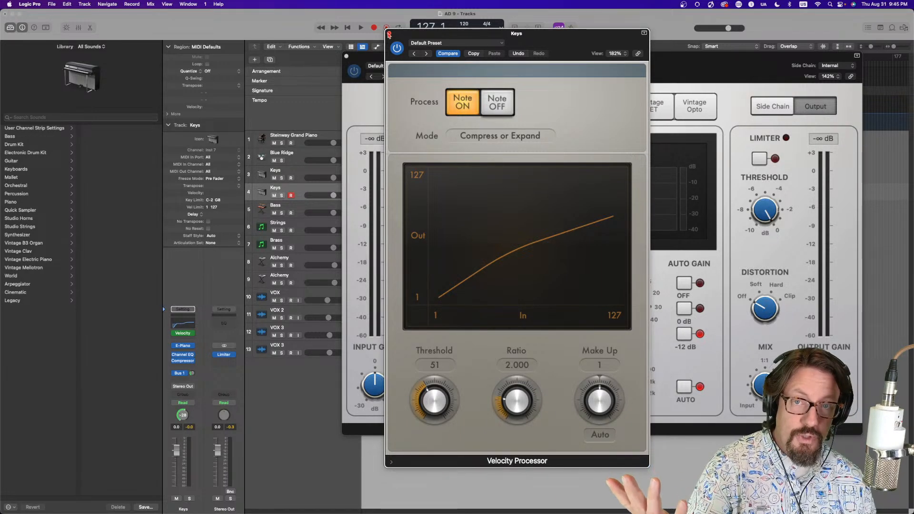
Close the Compressor and Velocity Processor windows
{"action": "left_click_drag", "start_coordinate": [415, 36], "coordinate": [80, 48]}
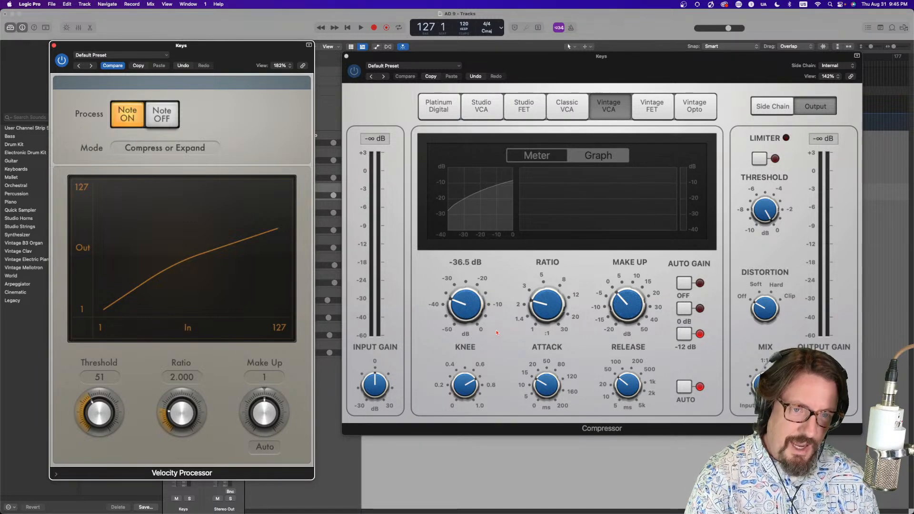
{"action": "left_click", "coordinate": [669, 69]}
{"action": "left_click_drag", "start_coordinate": [669, 70], "coordinate": [670, 73]}
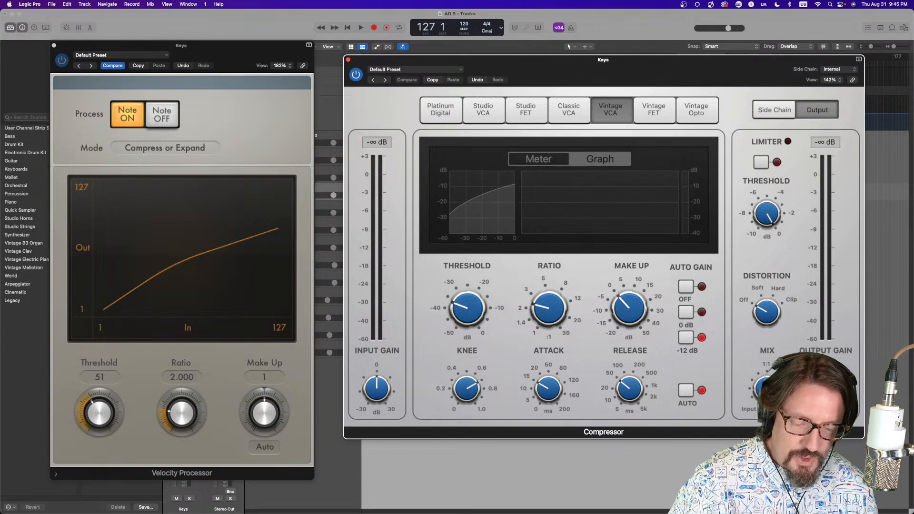
{"action": "left_click", "coordinate": [348, 59]}
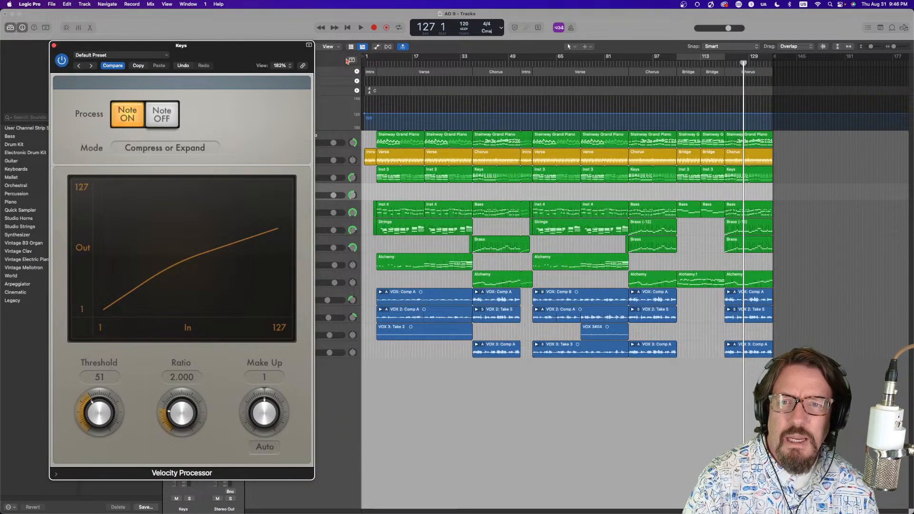
{"action": "left_click", "coordinate": [54, 45]}
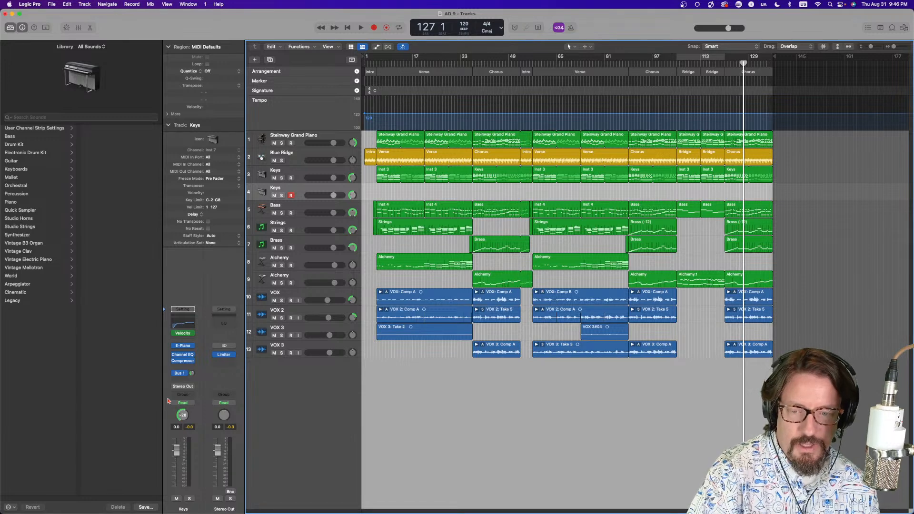
Select the VOX track and examine the options offered for its pan knob
{"action": "left_click", "coordinate": [310, 294]}
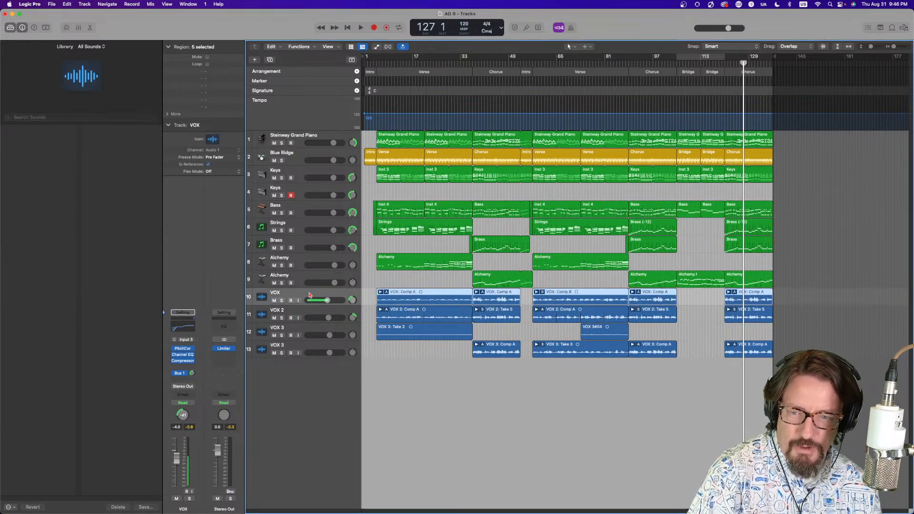
{"action": "right_click", "coordinate": [183, 416]}
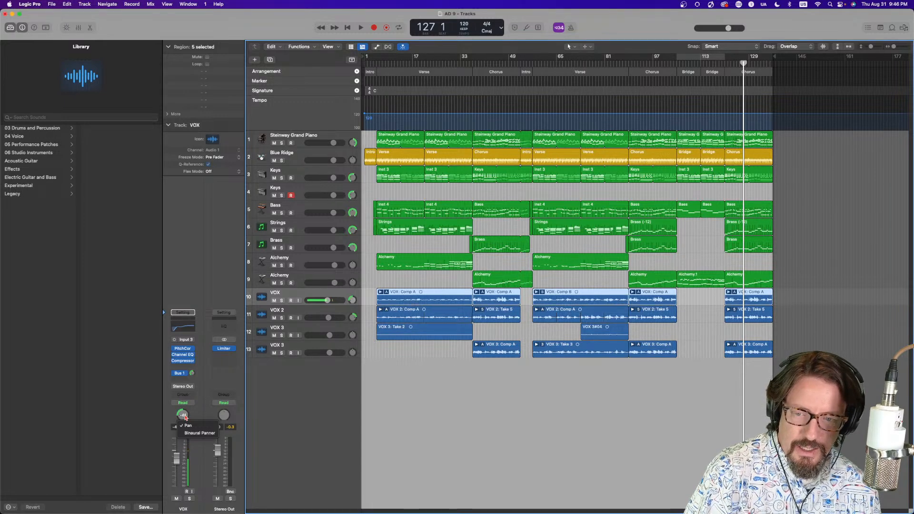
{"action": "left_click", "coordinate": [216, 395]}
{"action": "right_click", "coordinate": [352, 300]}
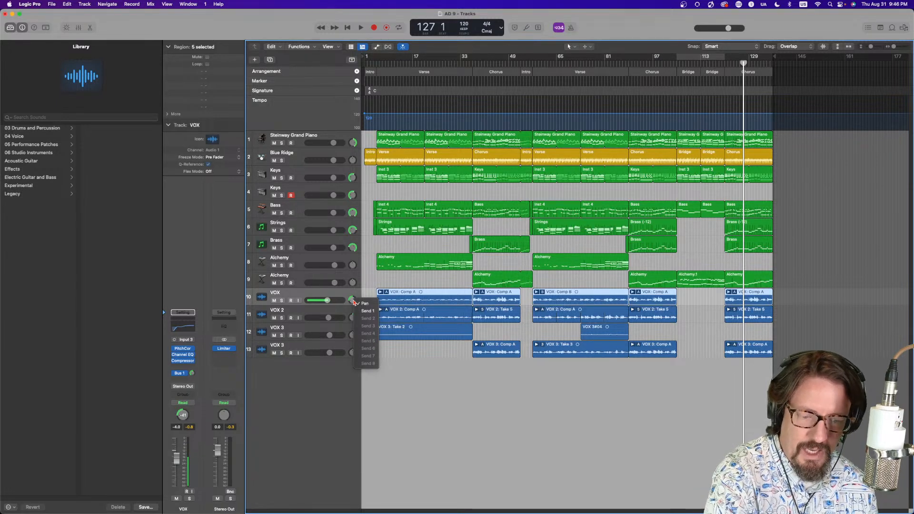
{"action": "left_click", "coordinate": [335, 391]}
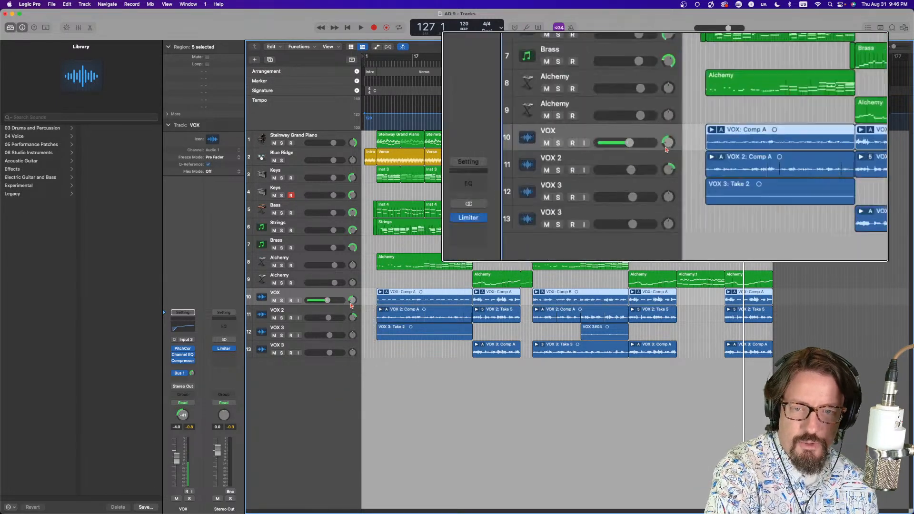
Switch the VOX track header knob to Send 1 and back to Pan
{"action": "right_click", "coordinate": [354, 301]}
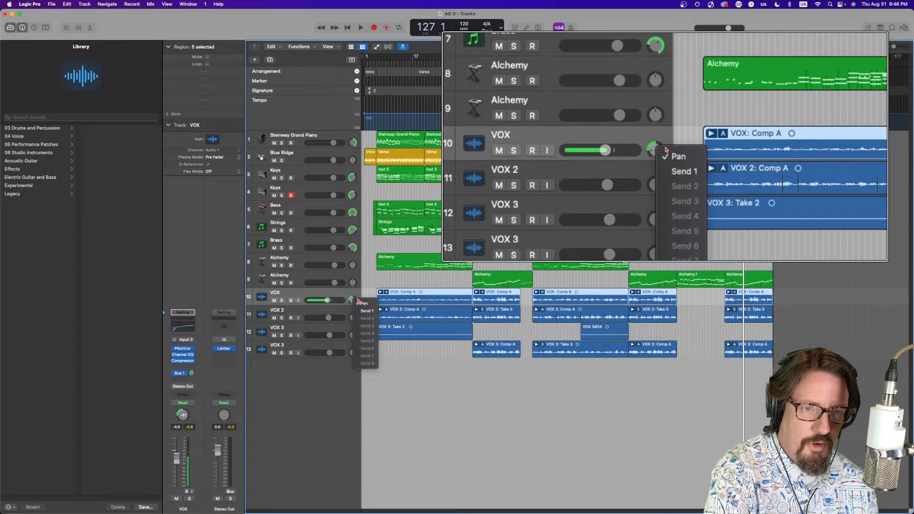
{"action": "left_click", "coordinate": [362, 310]}
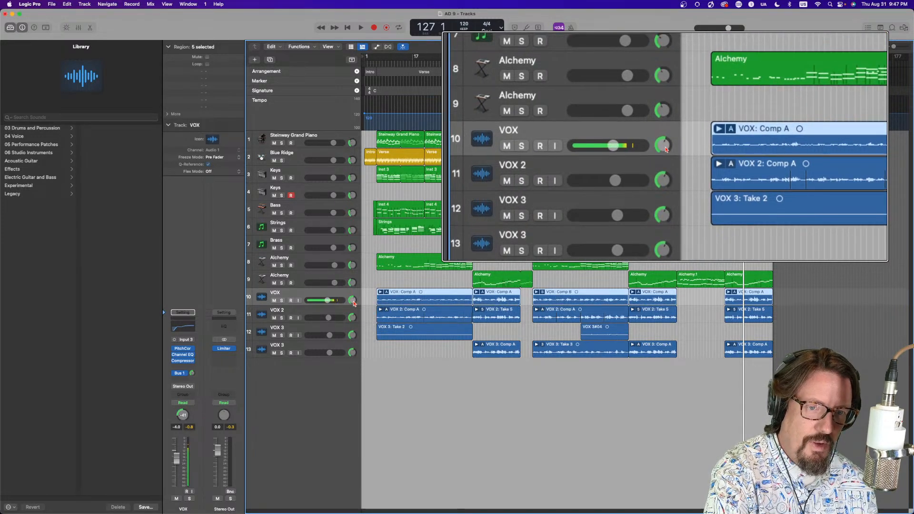
{"action": "right_click", "coordinate": [353, 302]}
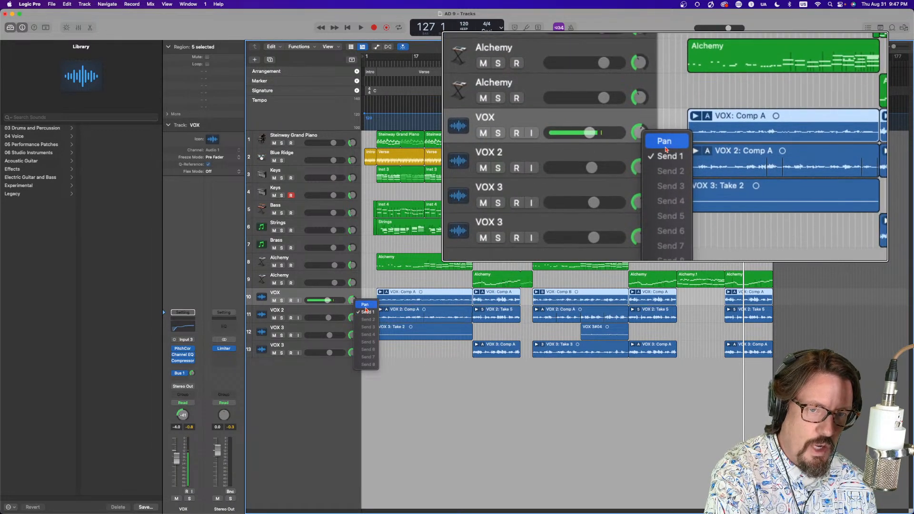
{"action": "left_click", "coordinate": [365, 307]}
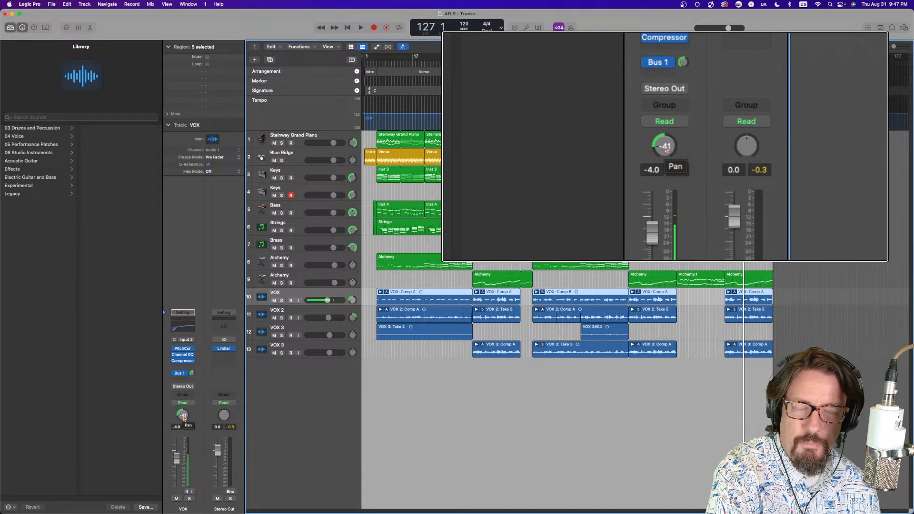
Examine the VOX channel's panner options
{"action": "right_click", "coordinate": [184, 418]}
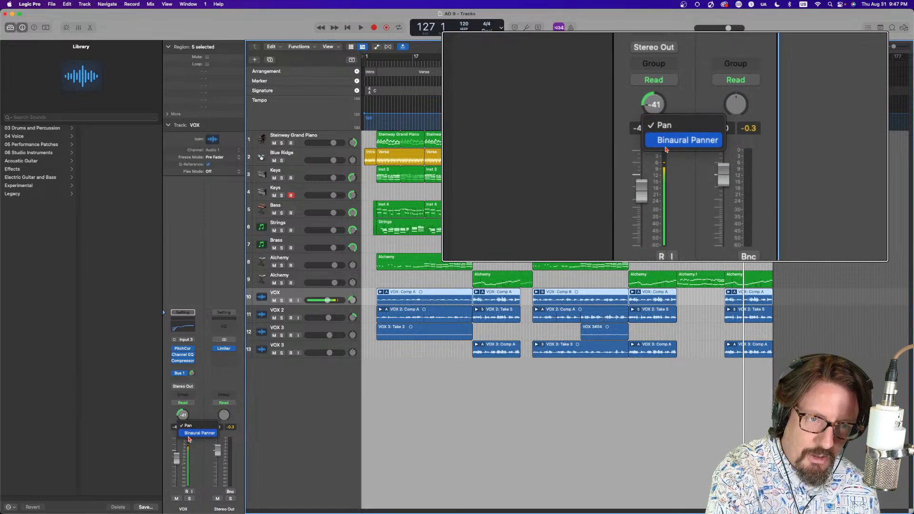
{"action": "left_click", "coordinate": [201, 413]}
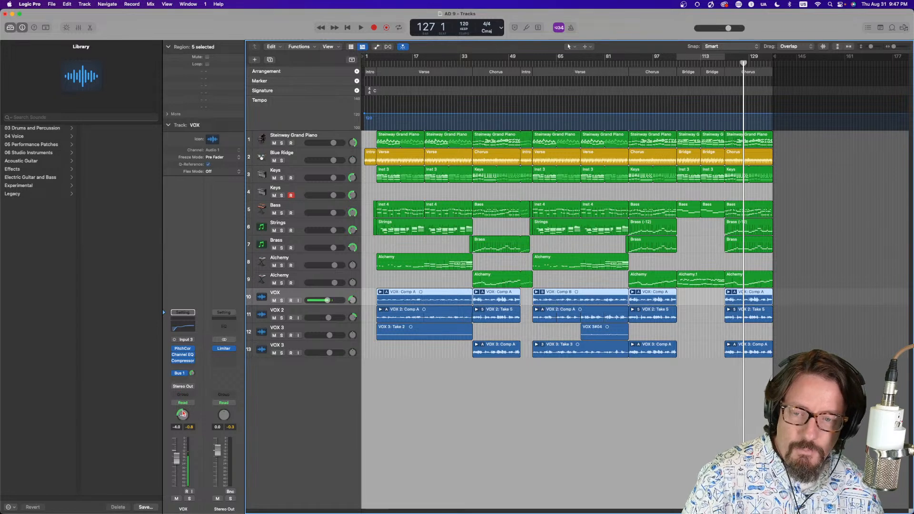
{"action": "right_click", "coordinate": [184, 417]}
{"action": "left_click", "coordinate": [262, 411]}
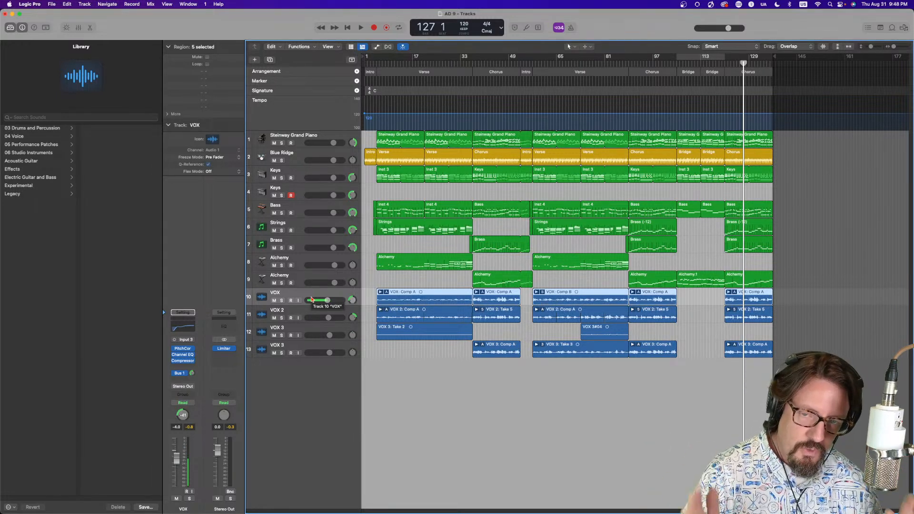
Select the Keys track and examine its channel's panner mode options
{"action": "left_click", "coordinate": [311, 190]}
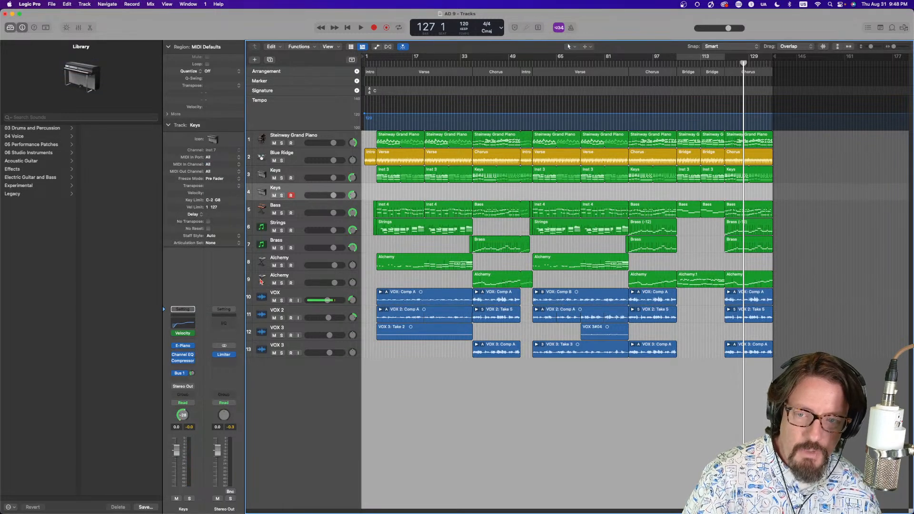
{"action": "right_click", "coordinate": [184, 416]}
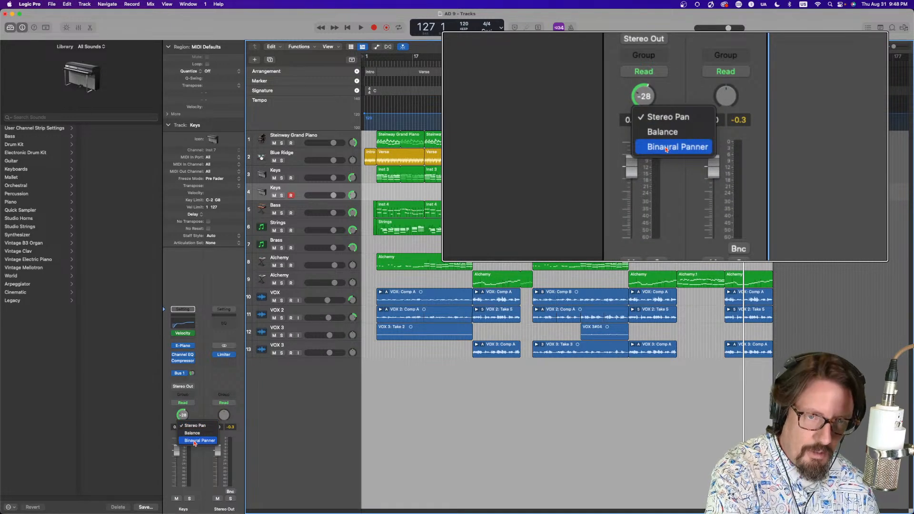
{"action": "left_click", "coordinate": [172, 418]}
{"action": "right_click", "coordinate": [183, 416]}
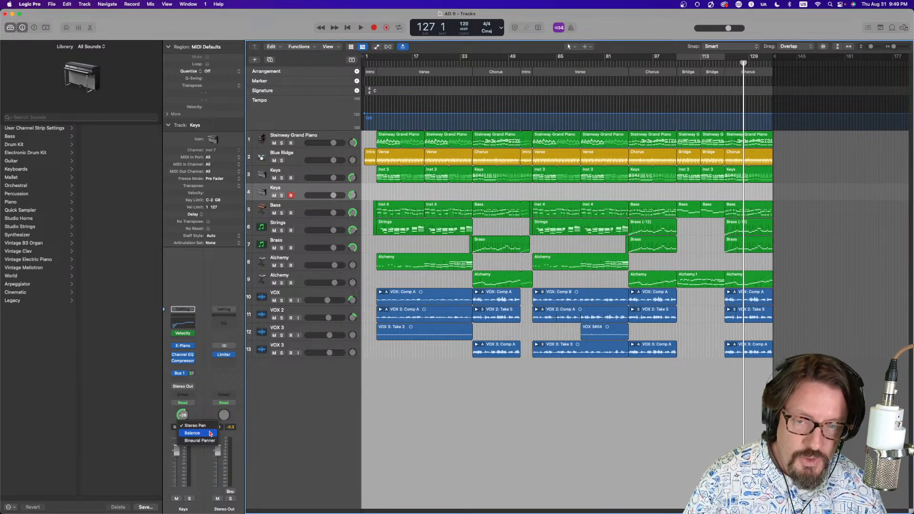
{"action": "left_click", "coordinate": [281, 388]}
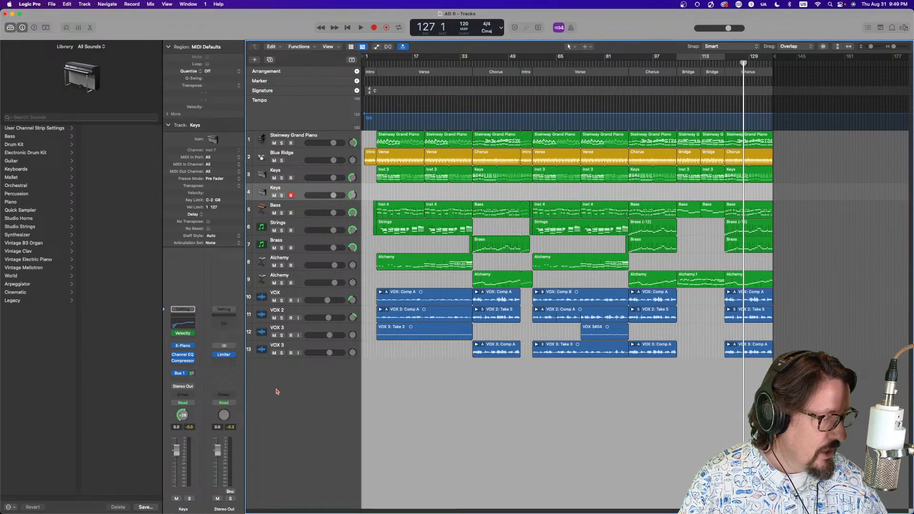
{"action": "right_click", "coordinate": [182, 415]}
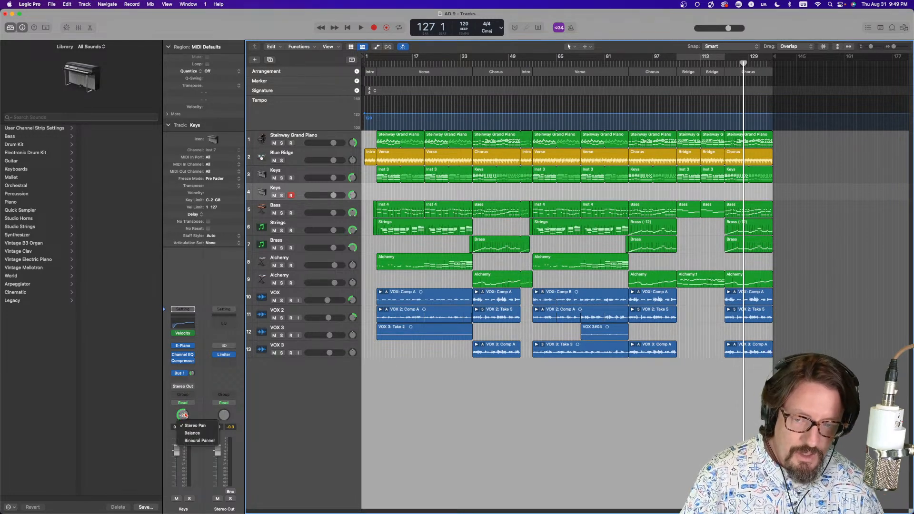
{"action": "left_click", "coordinate": [250, 420]}
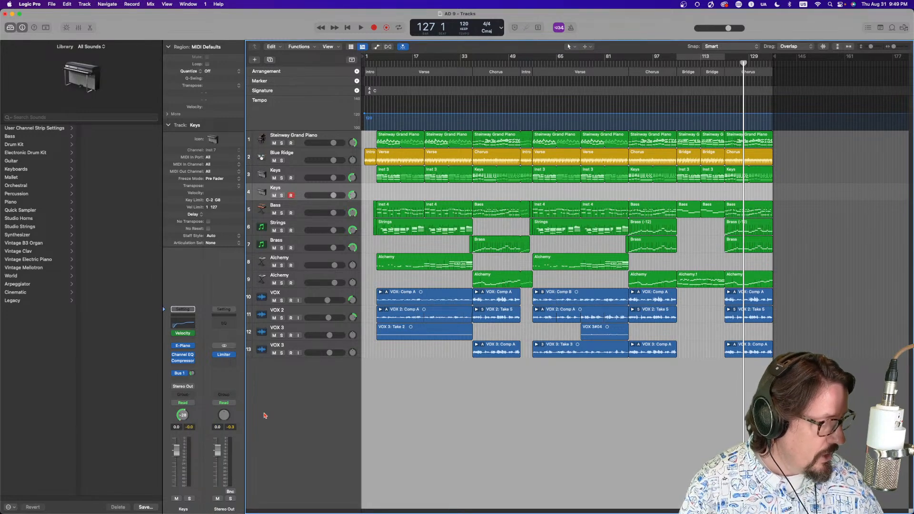
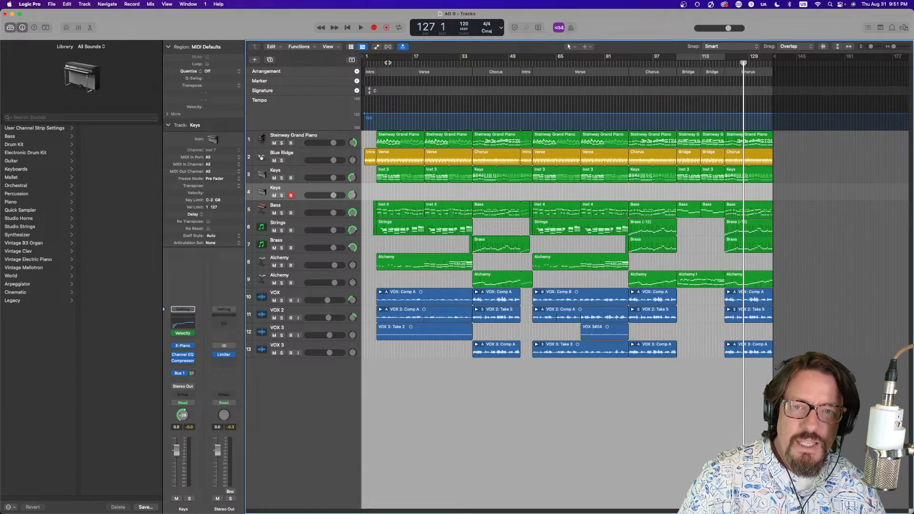
Set a cycle range over the song starting at bar 5
{"action": "left_click_drag", "start_coordinate": [688, 58], "coordinate": [376, 66]}
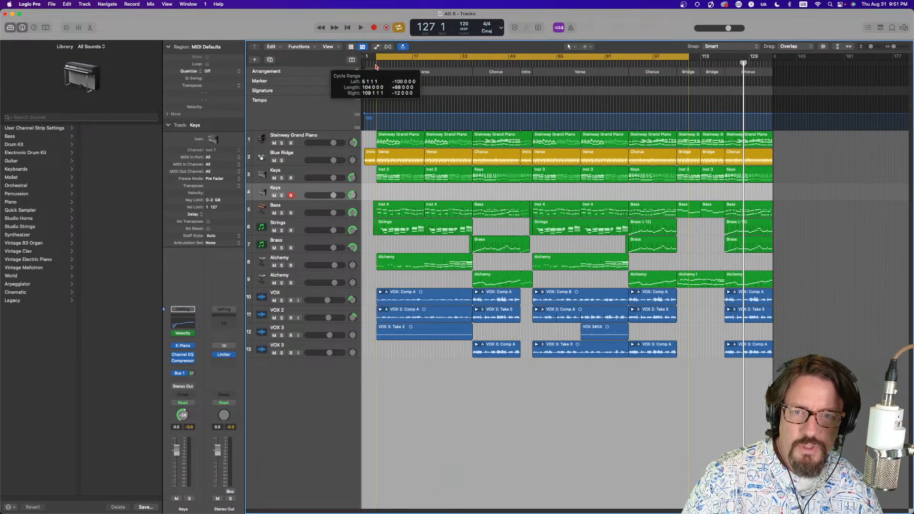
{"action": "mouse_move", "coordinate": [688, 58]}
{"action": "left_mouse_down"}
{"action": "mouse_move", "coordinate": [757, 61]}
{"action": "mouse_move", "coordinate": [677, 61]}
{"action": "left_mouse_up"}
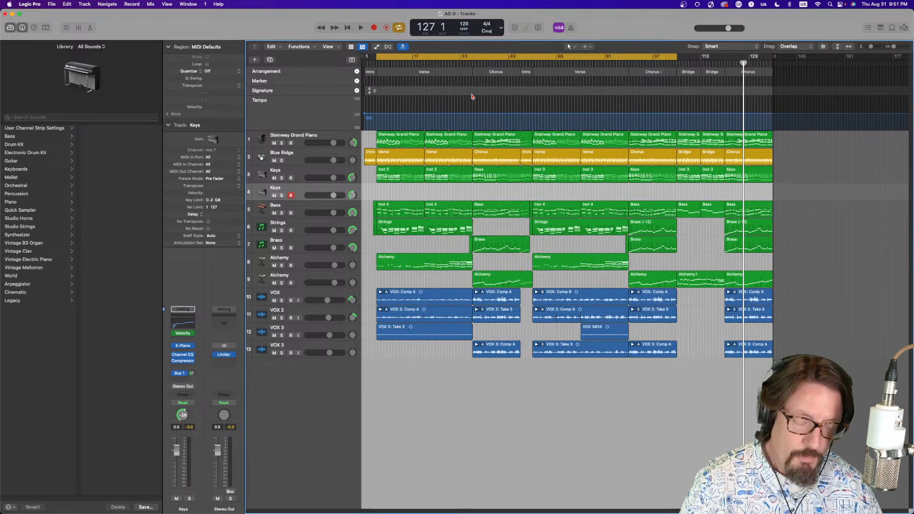
Select the VOX track and start playback
{"action": "left_click", "coordinate": [318, 292]}
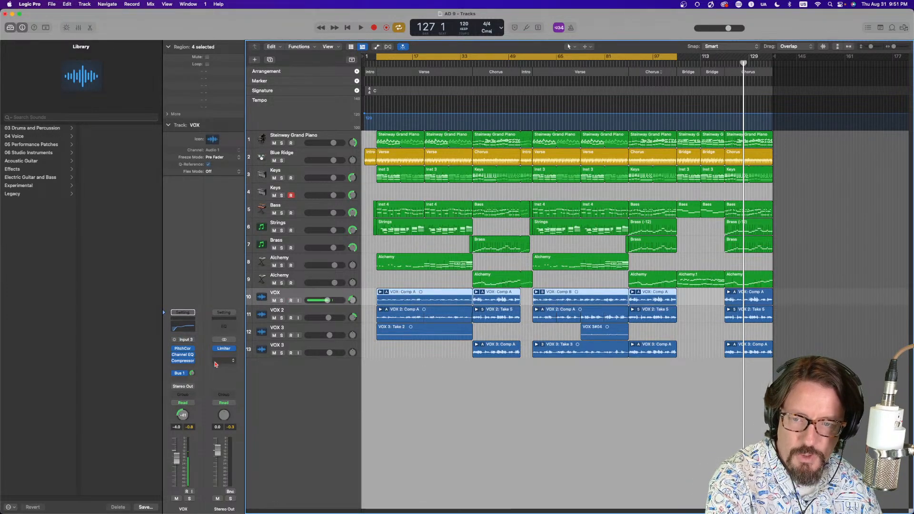
{"action": "key", "text": "space"}
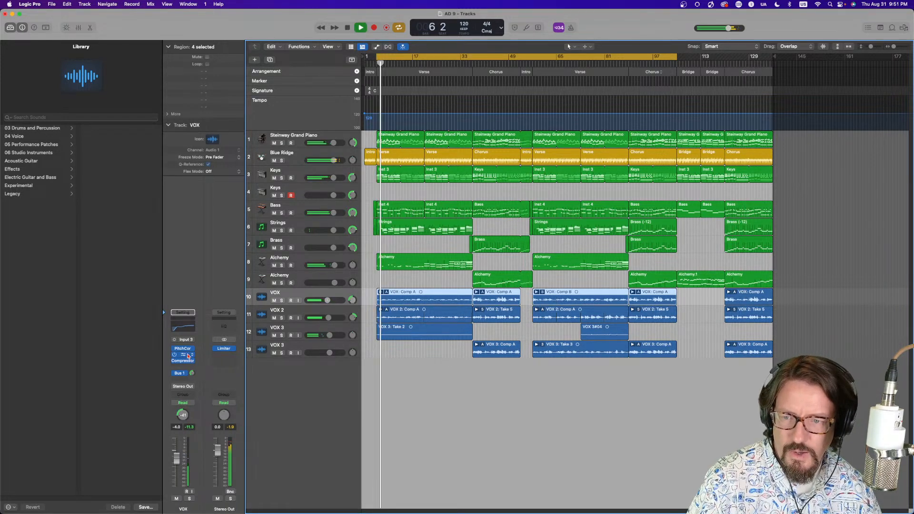
Show the VOX channel's Bus 1 aux in the inspector and open its ChromaVerb plug-in
{"action": "left_click", "coordinate": [180, 373]}
{"action": "left_click", "coordinate": [183, 374]}
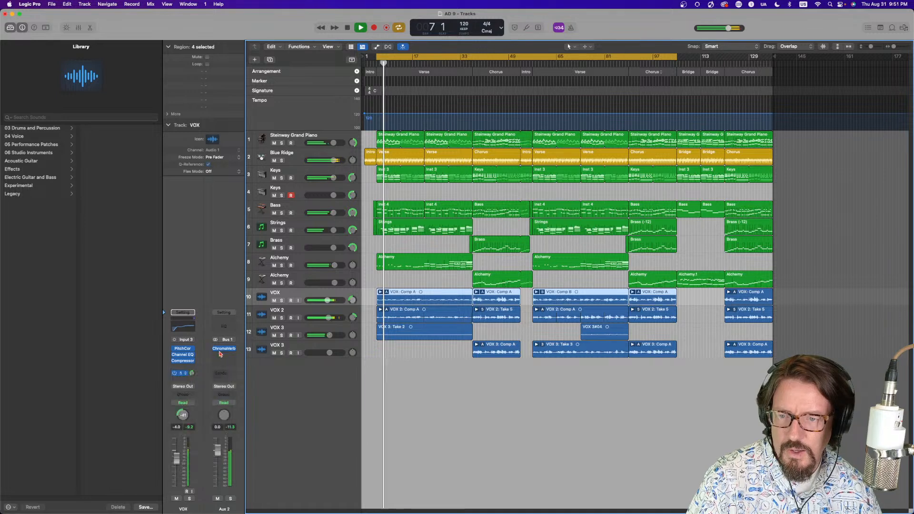
{"action": "left_click", "coordinate": [224, 349]}
{"action": "left_click_drag", "start_coordinate": [636, 106], "coordinate": [604, 92]}
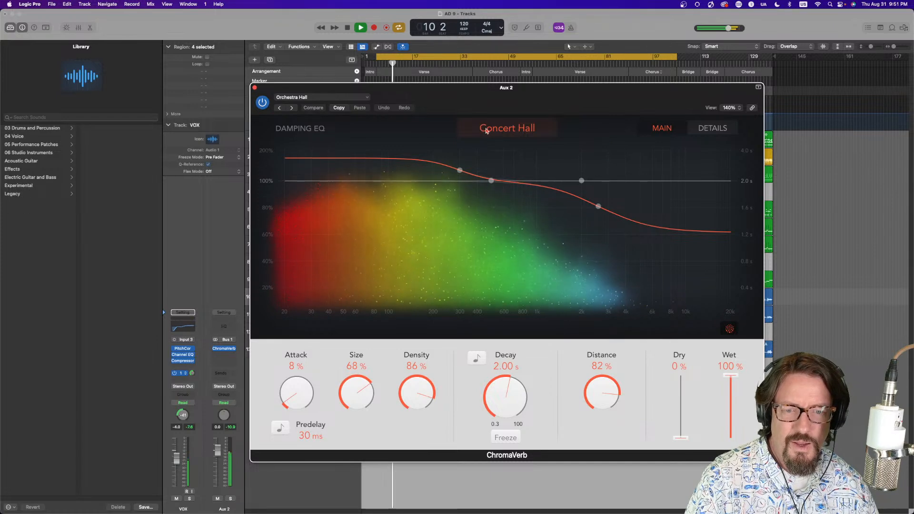
Solo the Aux 2 reverb channel to audition it, view the ChromaVerb Details and Main pages, then unsolo and stop
{"action": "left_click", "coordinate": [231, 498]}
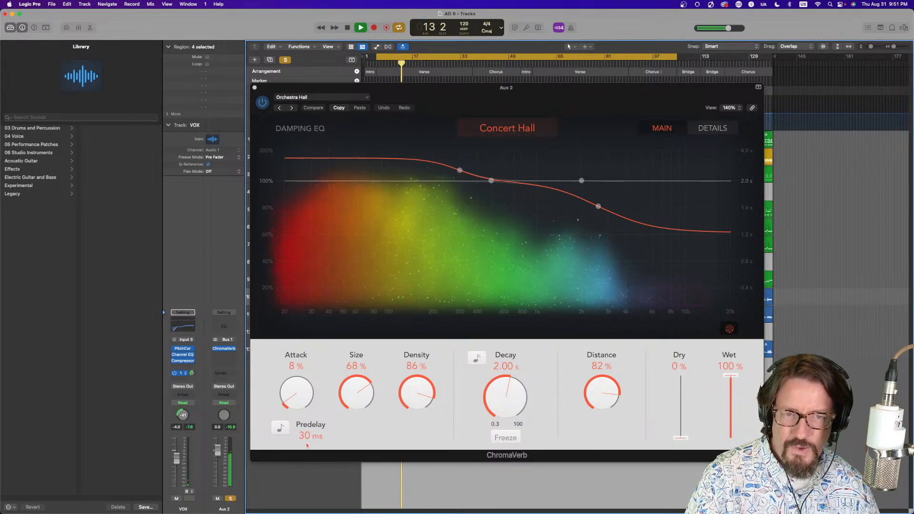
{"action": "left_click", "coordinate": [713, 129]}
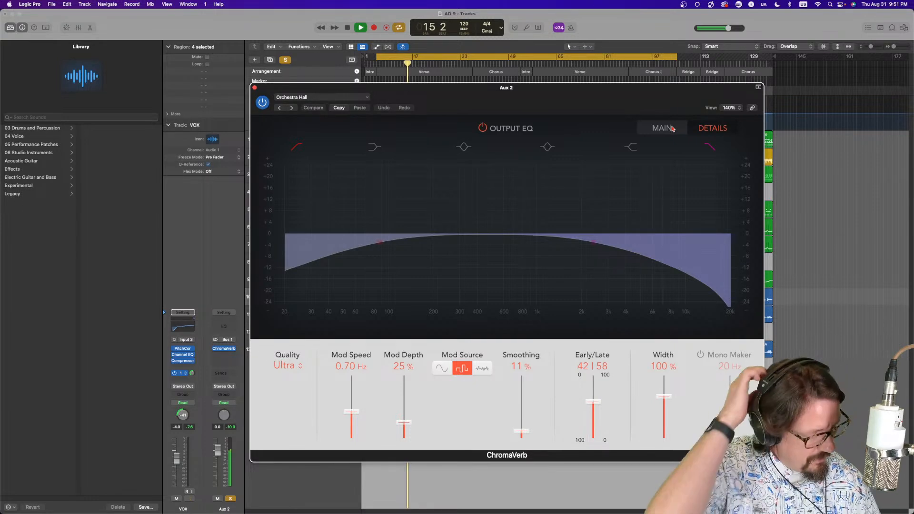
{"action": "left_click", "coordinate": [673, 129]}
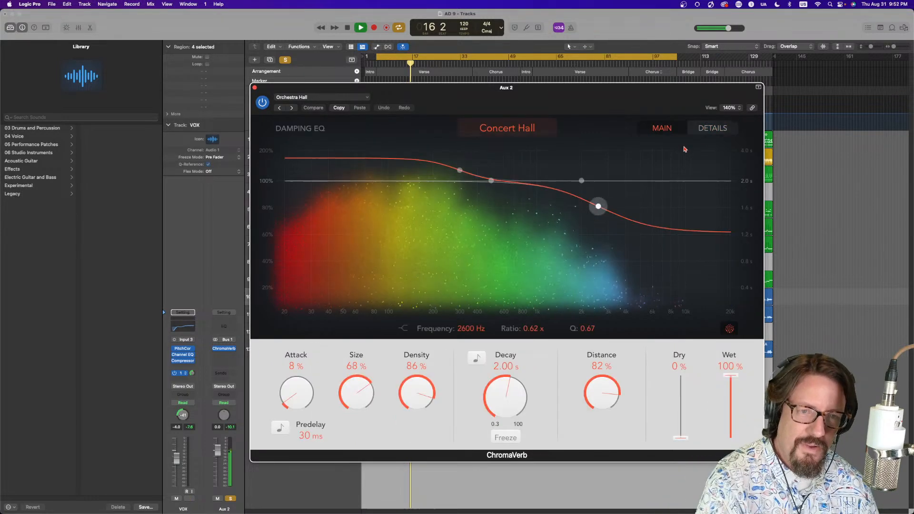
{"action": "left_click", "coordinate": [231, 499]}
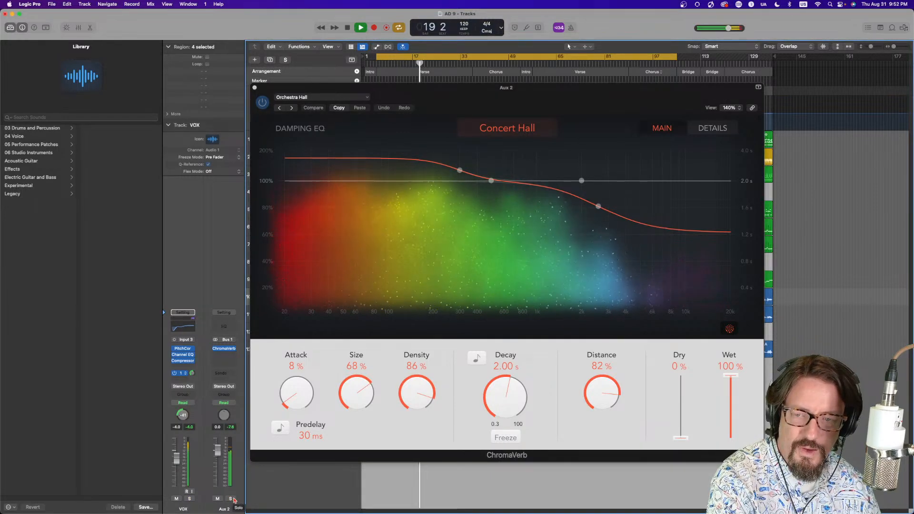
{"action": "key", "text": "space"}
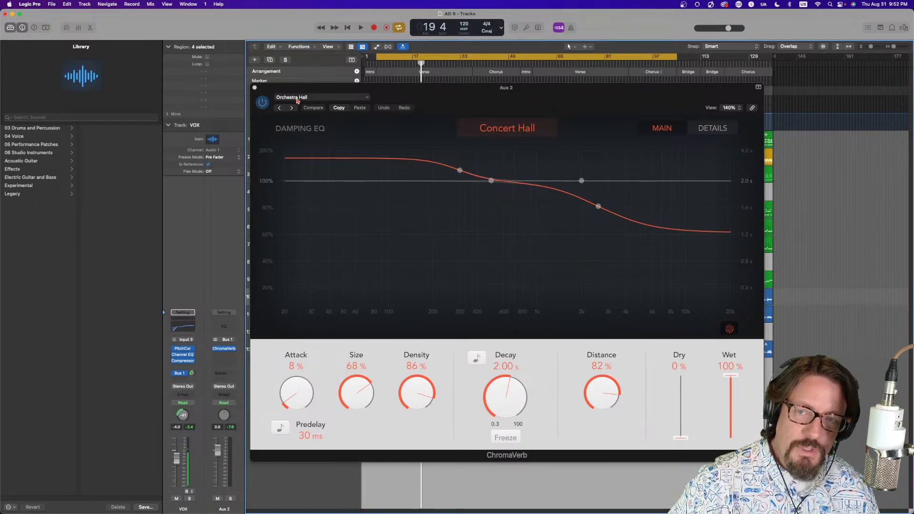
Insert a second ChromaVerb on the Aux 2 channel and load its Halls preset Vocal Plate
{"action": "left_click_drag", "start_coordinate": [310, 92], "coordinate": [430, 79]}
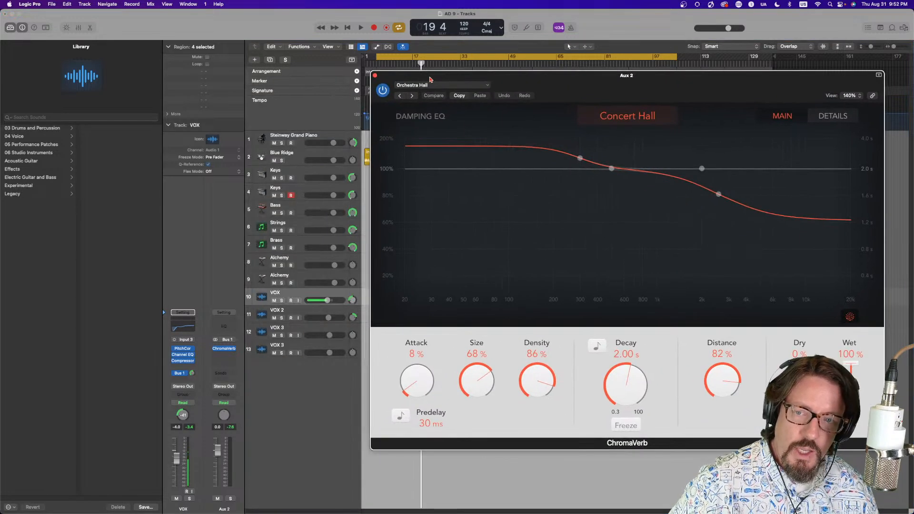
{"action": "left_click", "coordinate": [216, 350]}
{"action": "left_click", "coordinate": [219, 357]}
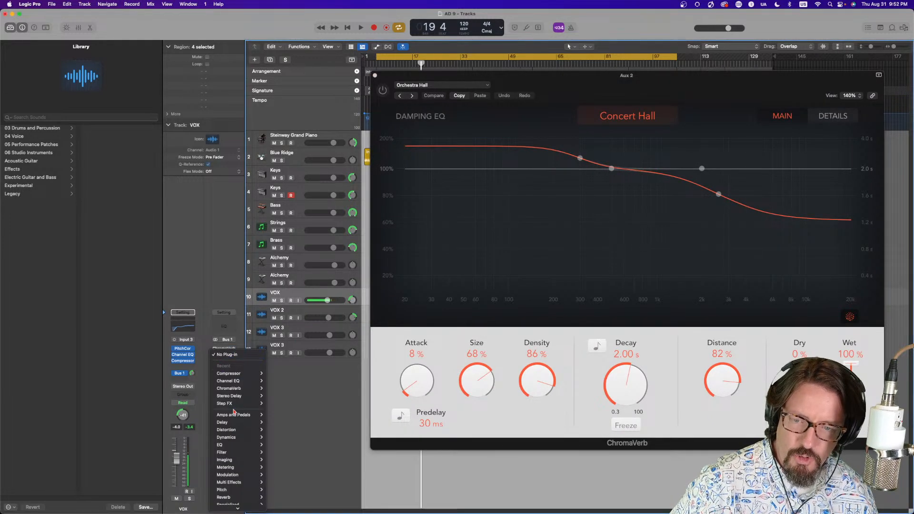
{"action": "mouse_move", "coordinate": [238, 388]}
{"action": "left_click", "coordinate": [280, 389]}
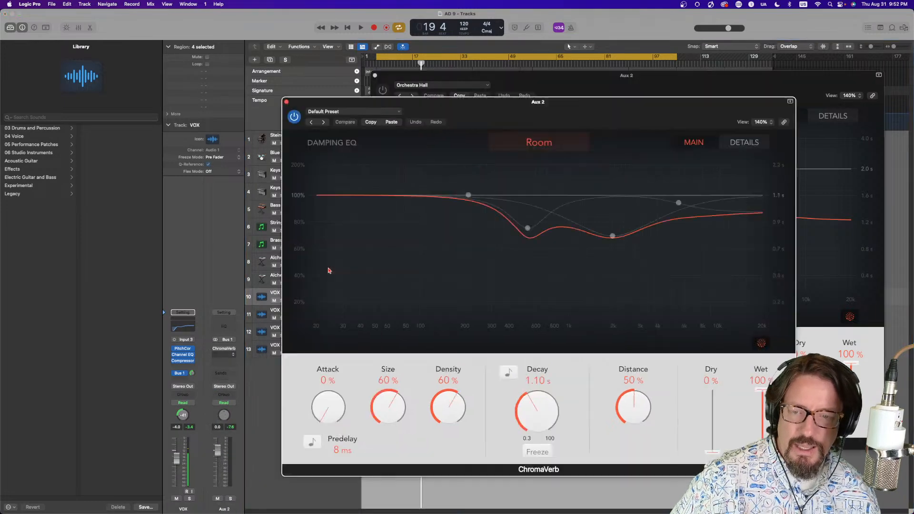
{"action": "left_click", "coordinate": [377, 115]}
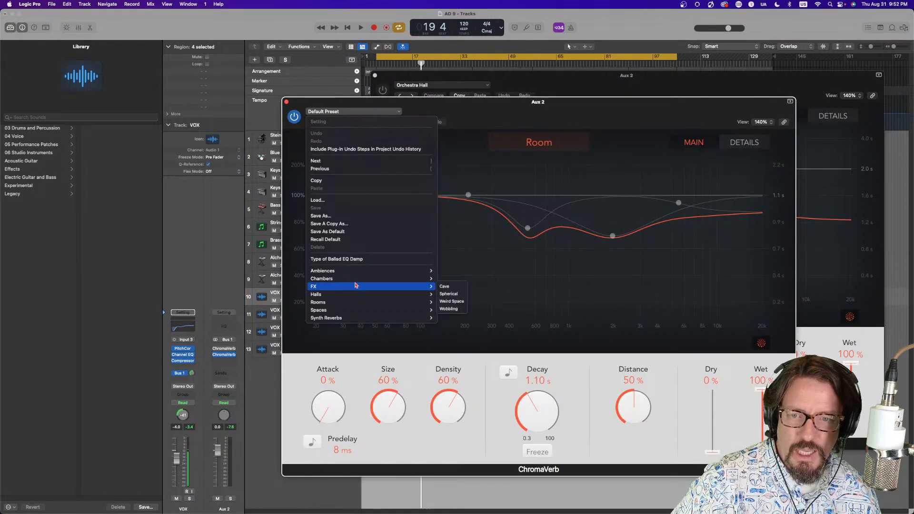
{"action": "mouse_move", "coordinate": [356, 280]}
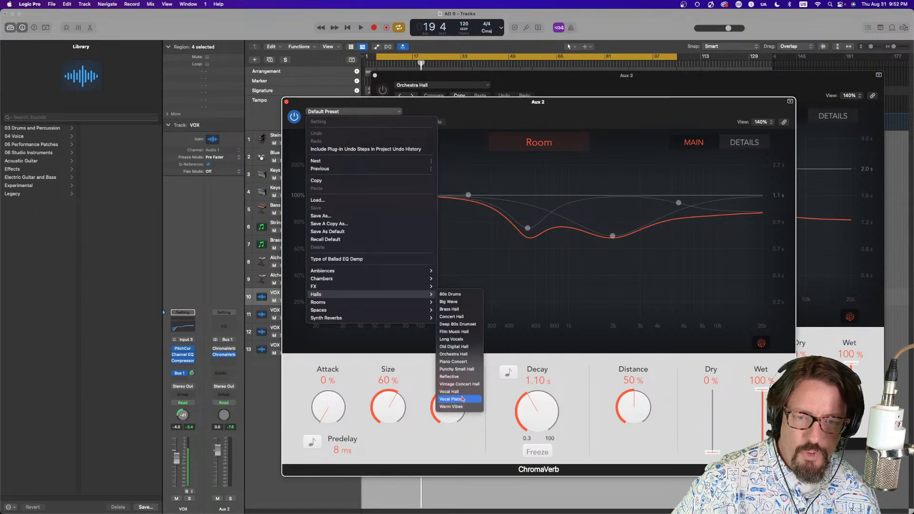
{"action": "left_click", "coordinate": [461, 399]}
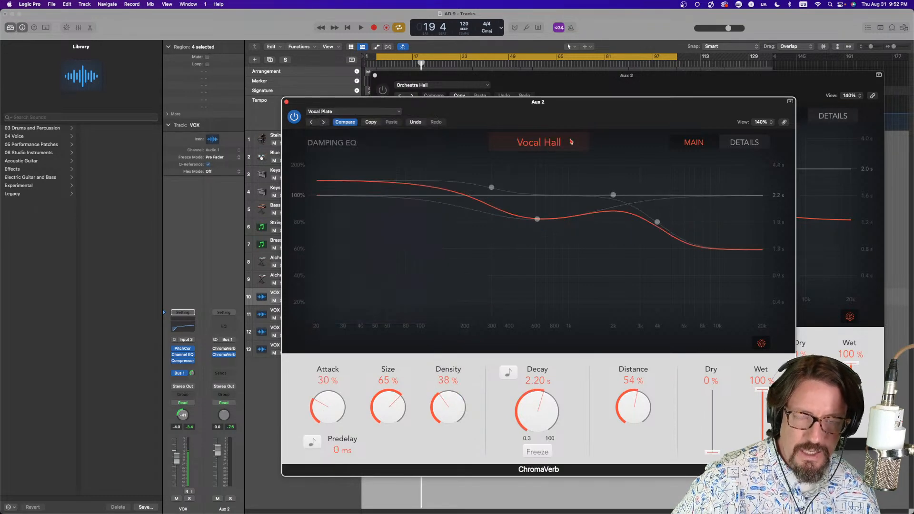
Enable the new ChromaVerb's Output EQ low cut and set it to about 230 Hz
{"action": "left_click", "coordinate": [742, 146]}
{"action": "left_click_drag", "start_coordinate": [705, 259], "coordinate": [670, 257]}
{"action": "left_click", "coordinate": [329, 161]}
{"action": "left_click_drag", "start_coordinate": [318, 257], "coordinate": [475, 248]}
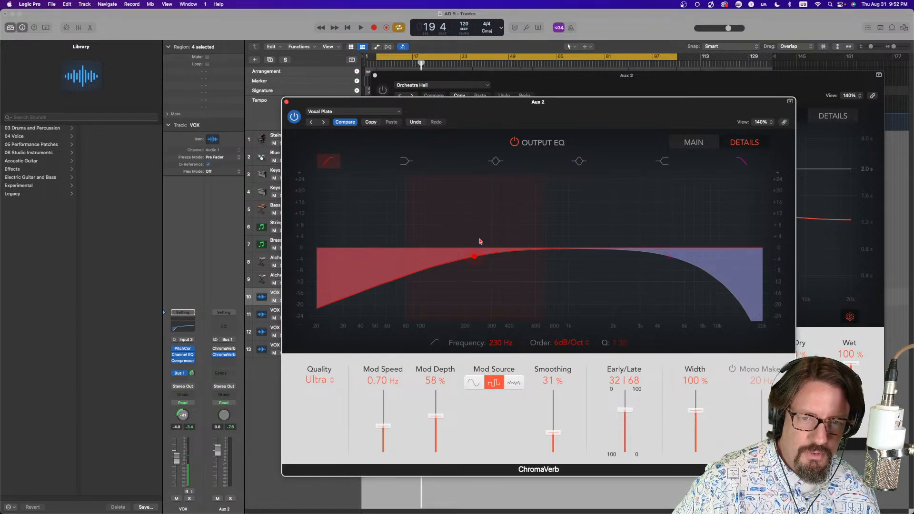
Solo Aux 2 during playback, toggling the two ChromaVerb plug-ins on and off to compare them, then close the plug-in windows
{"action": "key", "text": "space"}
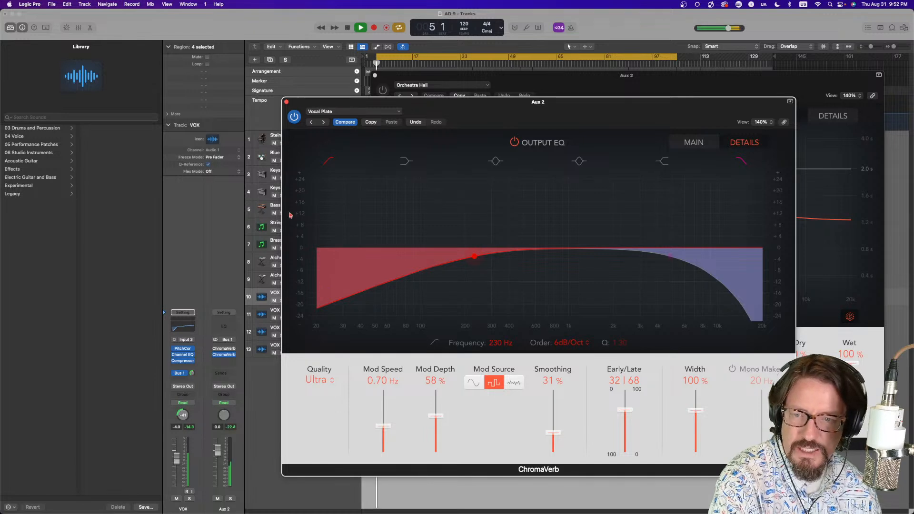
{"action": "left_click", "coordinate": [231, 499]}
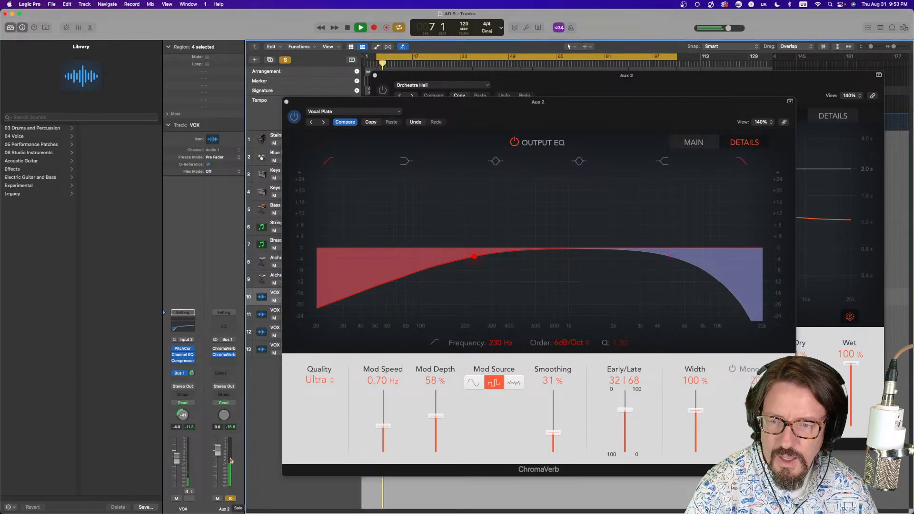
{"action": "left_click", "coordinate": [216, 356]}
{"action": "left_click", "coordinate": [216, 349]}
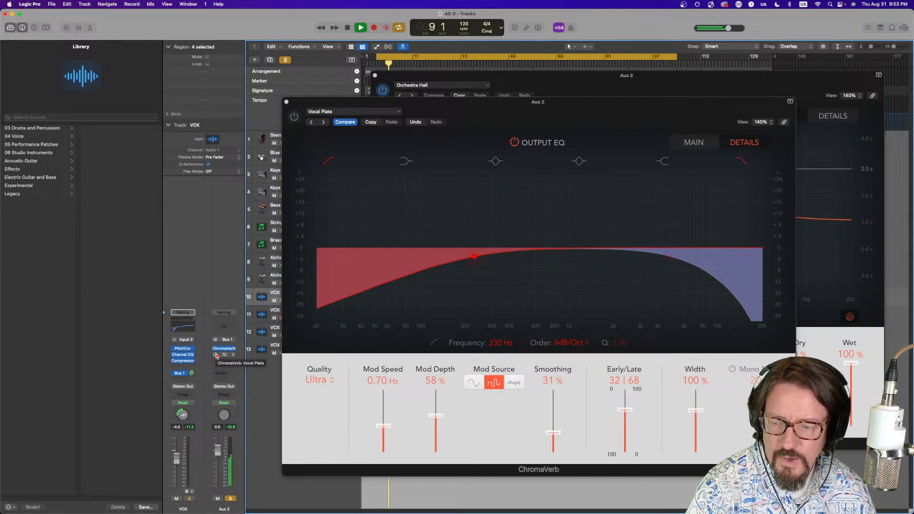
{"action": "left_click", "coordinate": [216, 355]}
{"action": "left_click", "coordinate": [216, 349]}
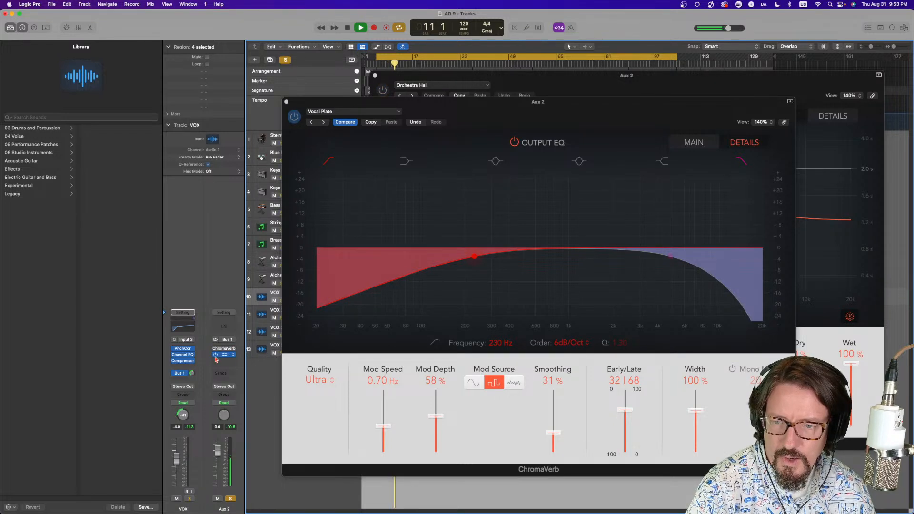
{"action": "left_click", "coordinate": [216, 350]}
{"action": "left_click", "coordinate": [215, 350]}
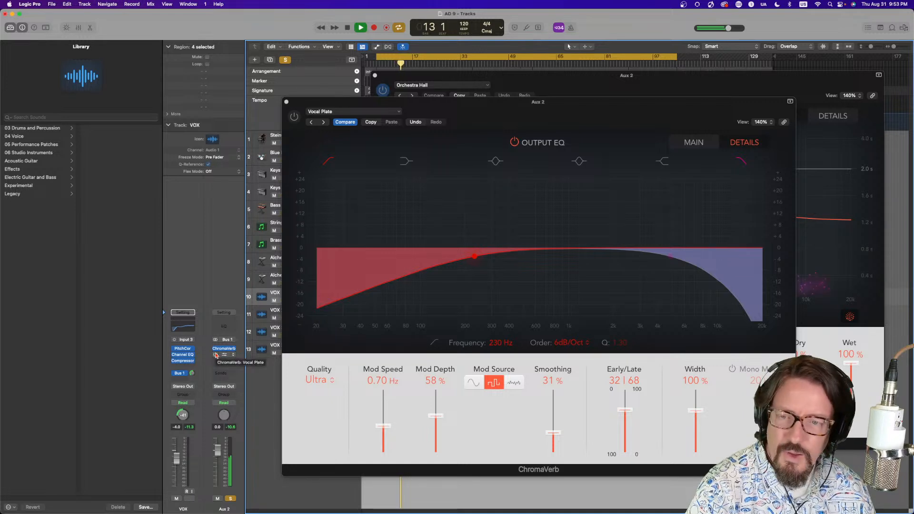
{"action": "left_click", "coordinate": [216, 350]}
{"action": "left_click", "coordinate": [215, 355]}
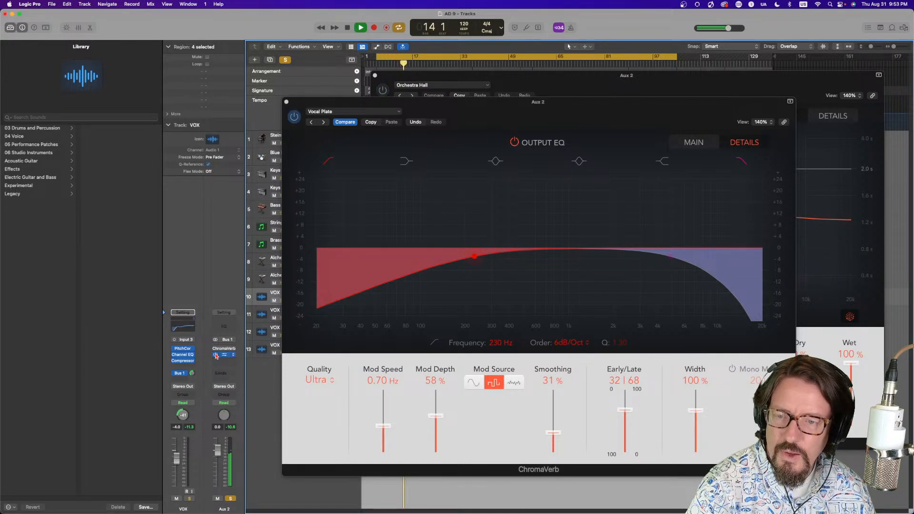
{"action": "key", "text": "space"}
{"action": "left_click", "coordinate": [216, 355]}
{"action": "left_click", "coordinate": [216, 351]}
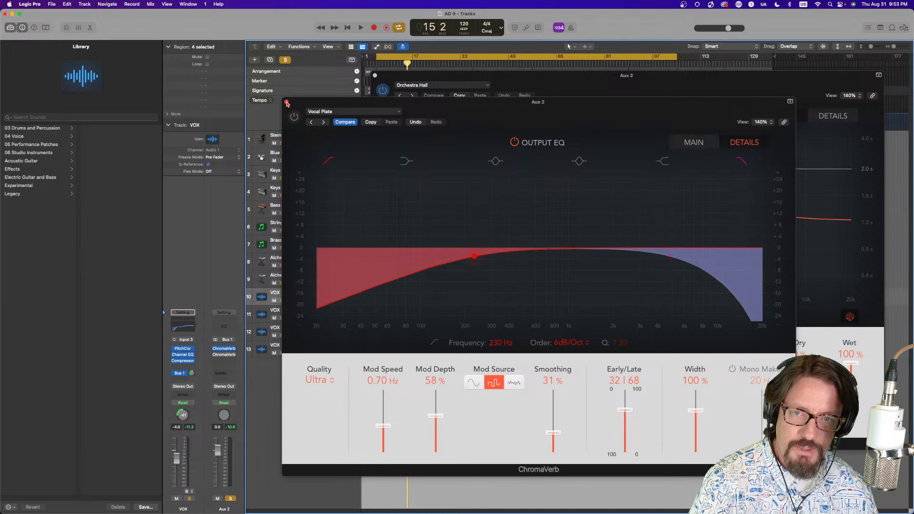
{"action": "left_click", "coordinate": [286, 102]}
{"action": "left_click", "coordinate": [376, 76]}
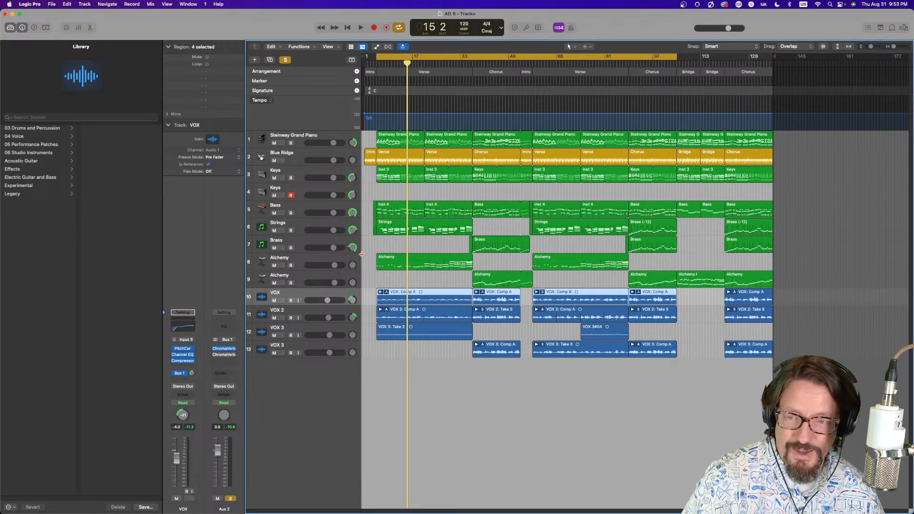
Open the first ChromaVerb and examine its Quality options on the Details page
{"action": "left_click", "coordinate": [228, 350]}
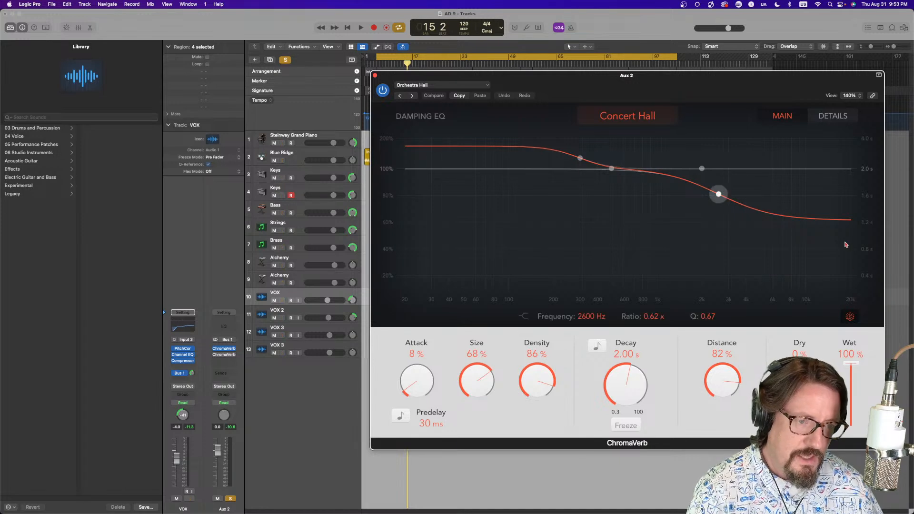
{"action": "left_click", "coordinate": [842, 116]}
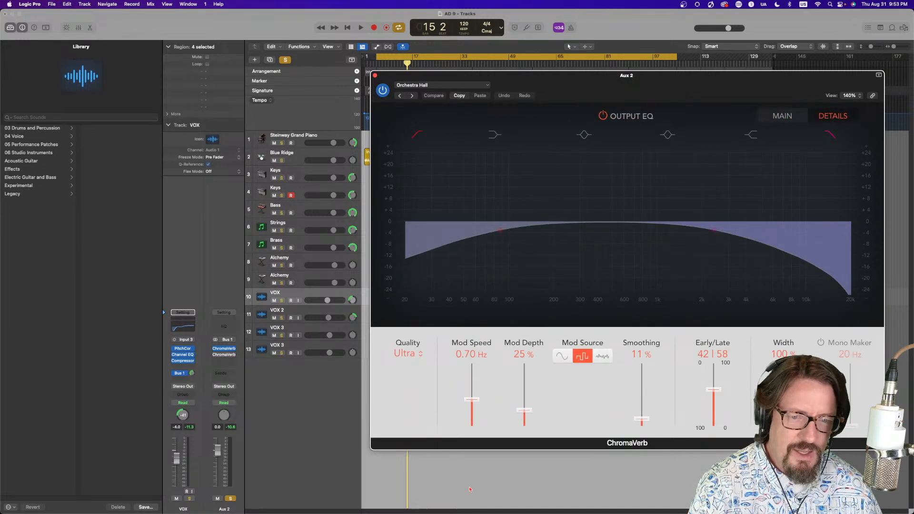
{"action": "left_click", "coordinate": [414, 355]}
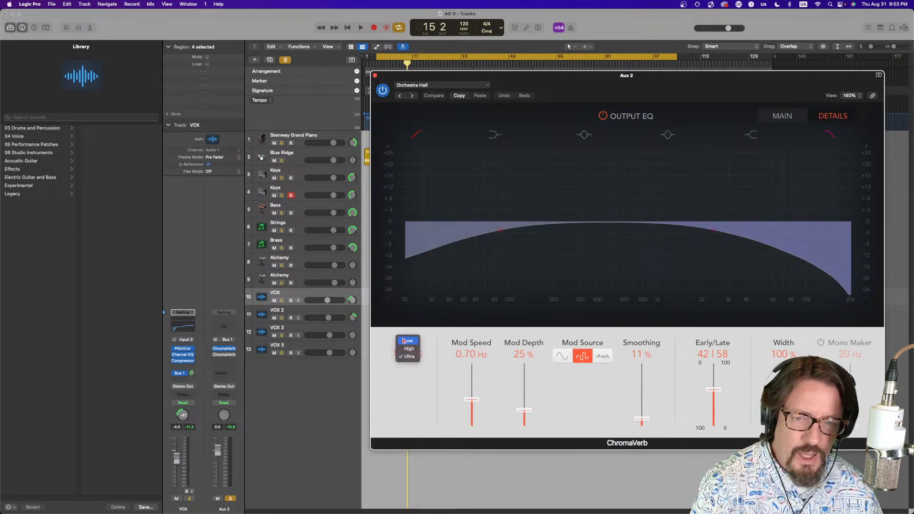
{"action": "left_click", "coordinate": [417, 351]}
{"action": "left_click", "coordinate": [417, 351]}
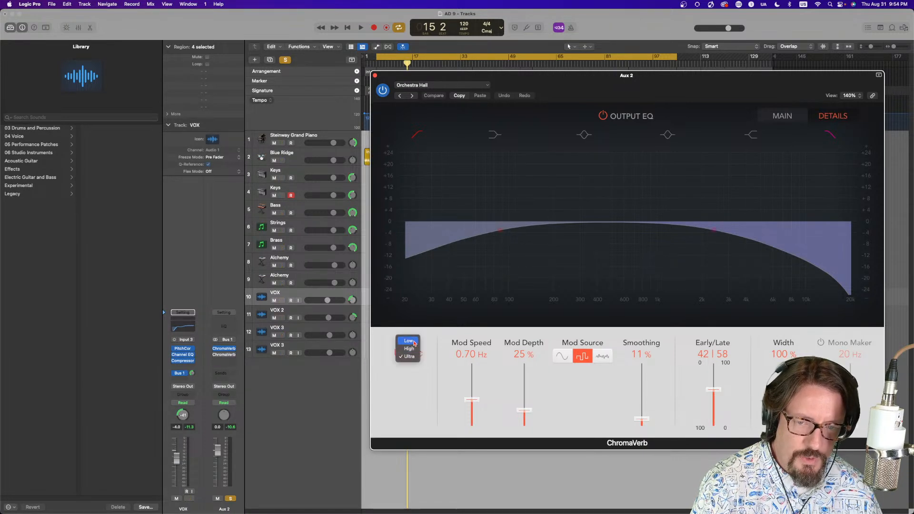
{"action": "left_click", "coordinate": [411, 376]}
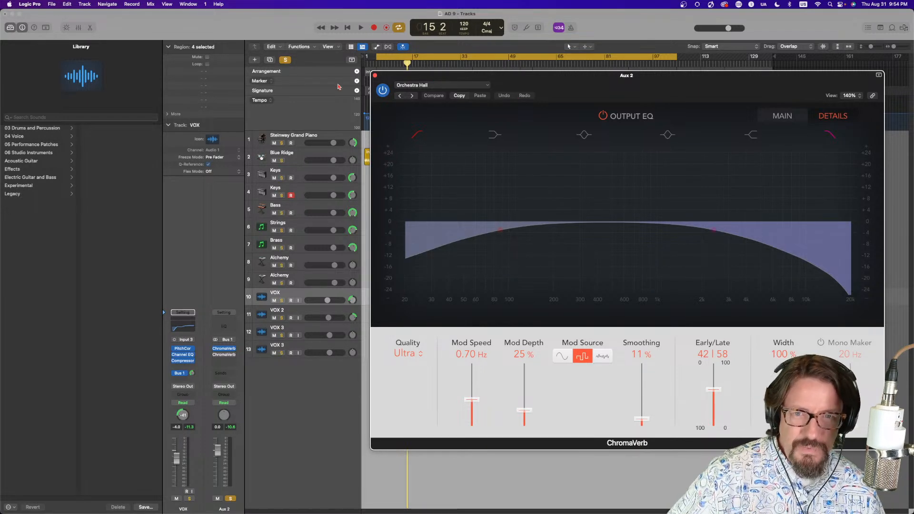
{"action": "left_click", "coordinate": [782, 116]}
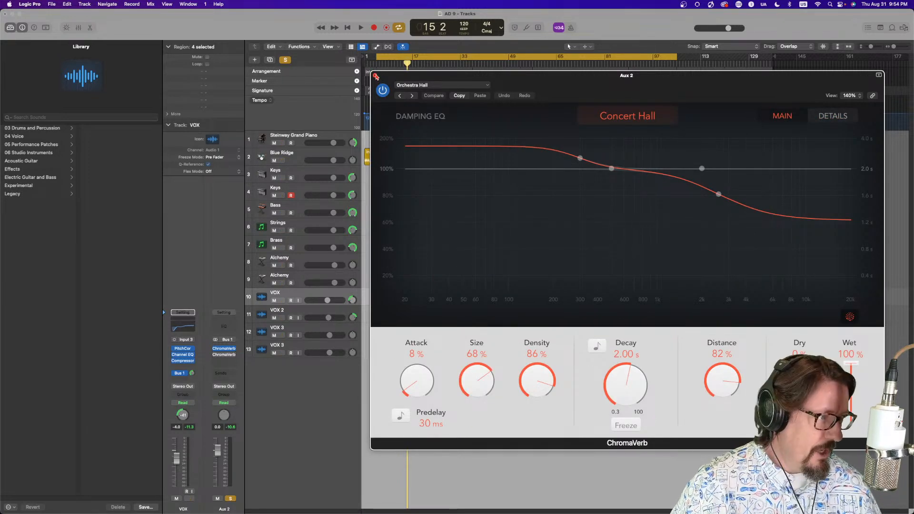
{"action": "left_click", "coordinate": [376, 77]}
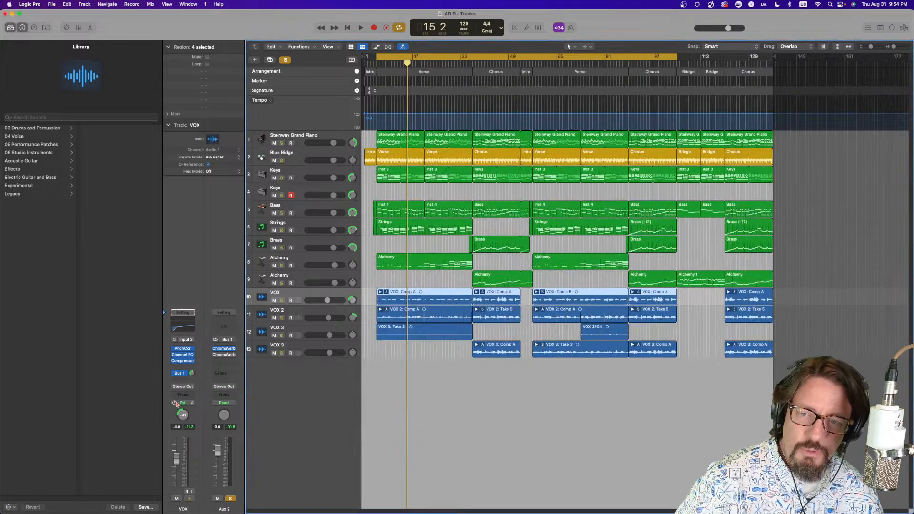
Insert a Channel EQ after the reverbs on the Aux 2 channel
{"action": "left_click", "coordinate": [225, 360]}
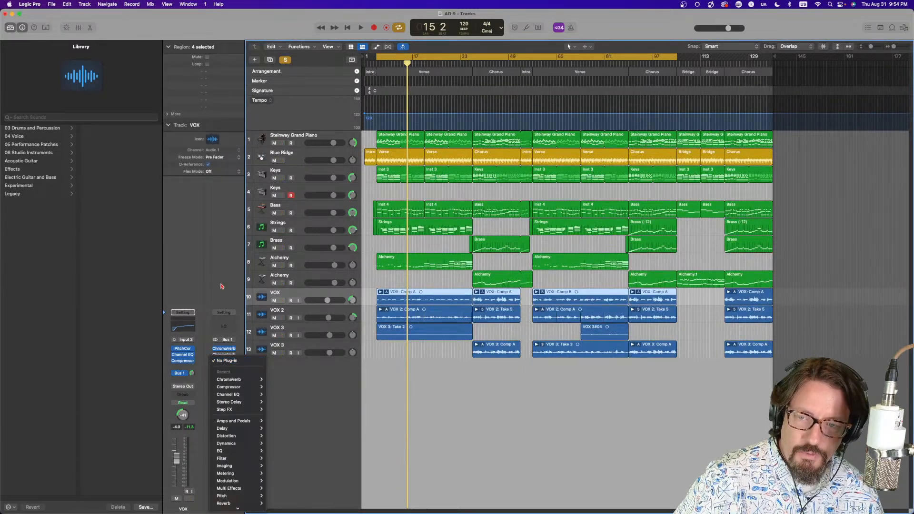
{"action": "left_click", "coordinate": [228, 395]}
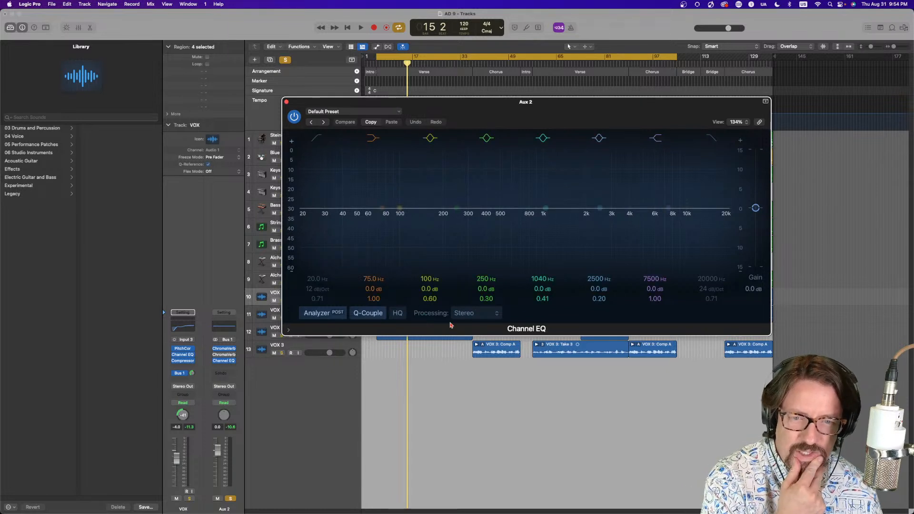
Set the Aux 2 Channel EQ's processing to Mid Only and its output gain to about -4.8 dB, auditioning during playback
{"action": "left_click", "coordinate": [473, 313]}
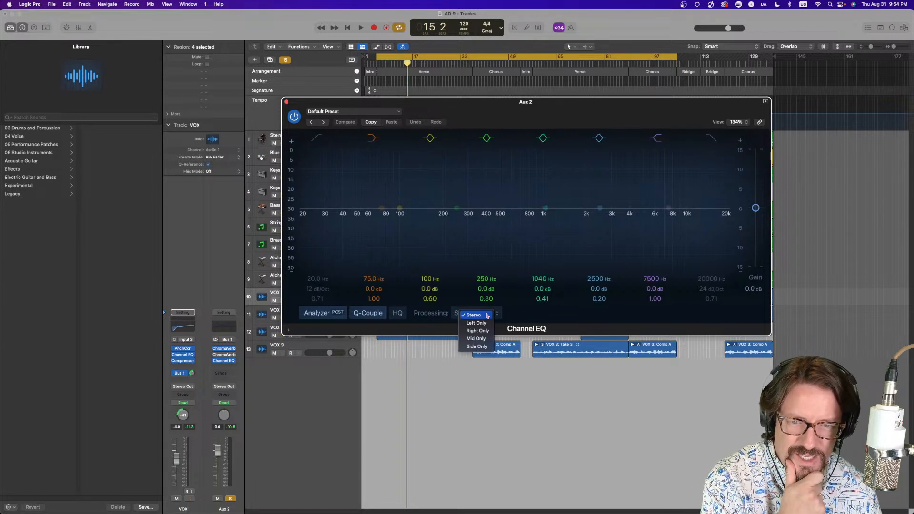
{"action": "left_click", "coordinate": [476, 338]}
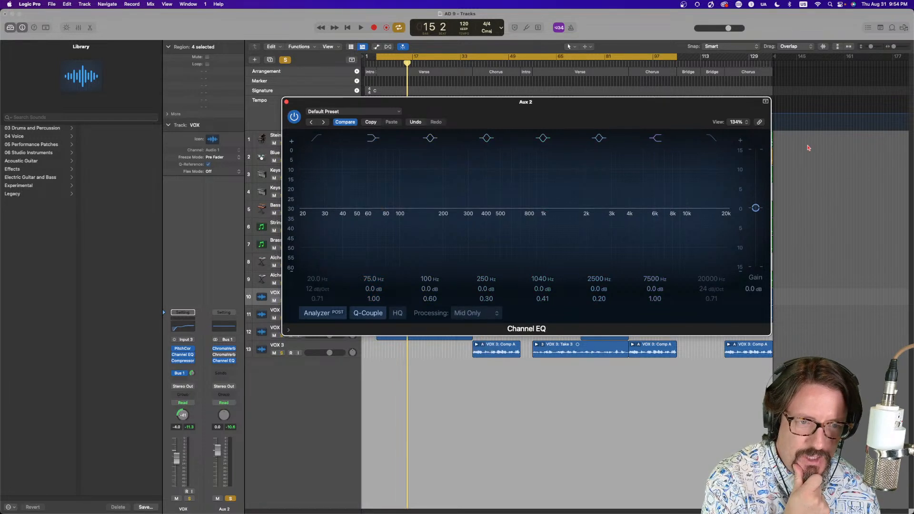
{"action": "left_click_drag", "start_coordinate": [756, 207], "coordinate": [755, 222]}
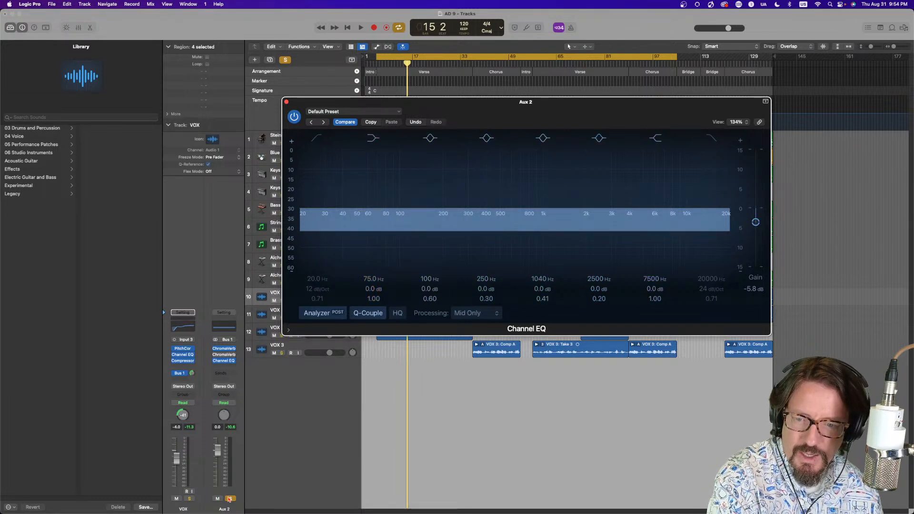
{"action": "key", "text": "space"}
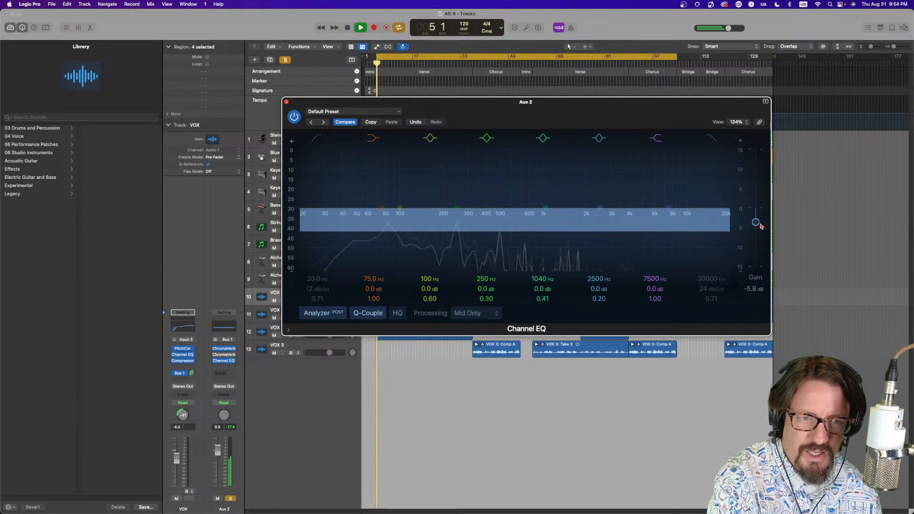
{"action": "left_click_drag", "start_coordinate": [755, 222], "coordinate": [761, 177]}
{"action": "mouse_move", "coordinate": [757, 180]}
{"action": "left_mouse_down"}
{"action": "mouse_move", "coordinate": [756, 234]}
{"action": "mouse_move", "coordinate": [756, 220]}
{"action": "left_mouse_up"}
{"action": "key", "text": "space"}
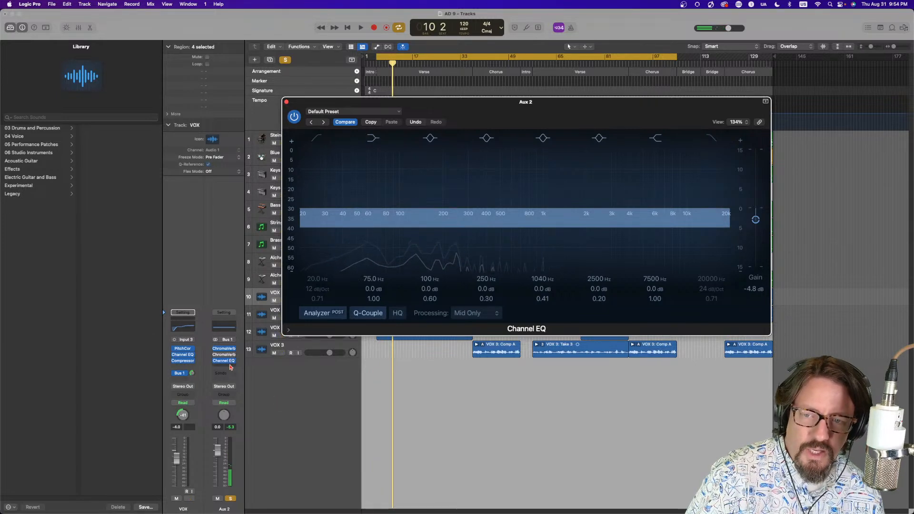
{"action": "left_click_drag", "start_coordinate": [290, 105], "coordinate": [432, 103]}
{"action": "left_click", "coordinate": [439, 100]}
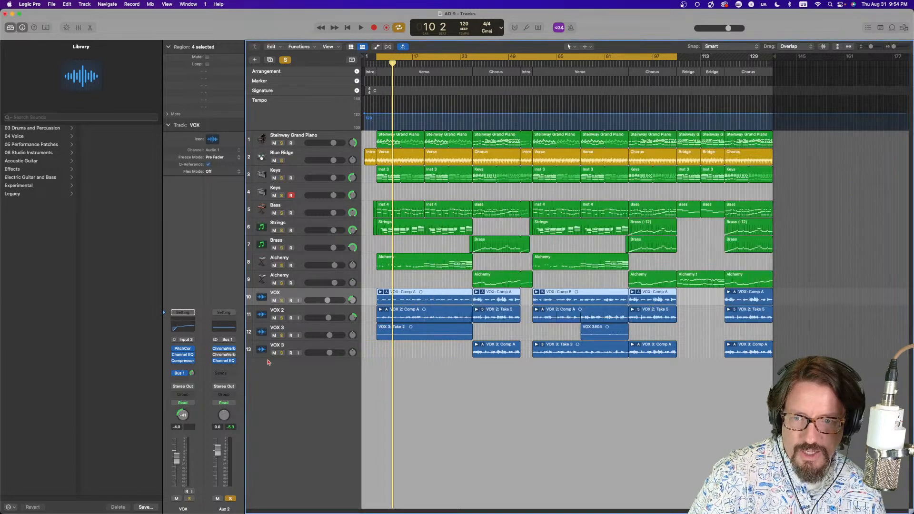
Insert a stereo Correlation Meter after the Channel EQ on Aux 2 and watch it during playback
{"action": "left_click", "coordinate": [229, 368]}
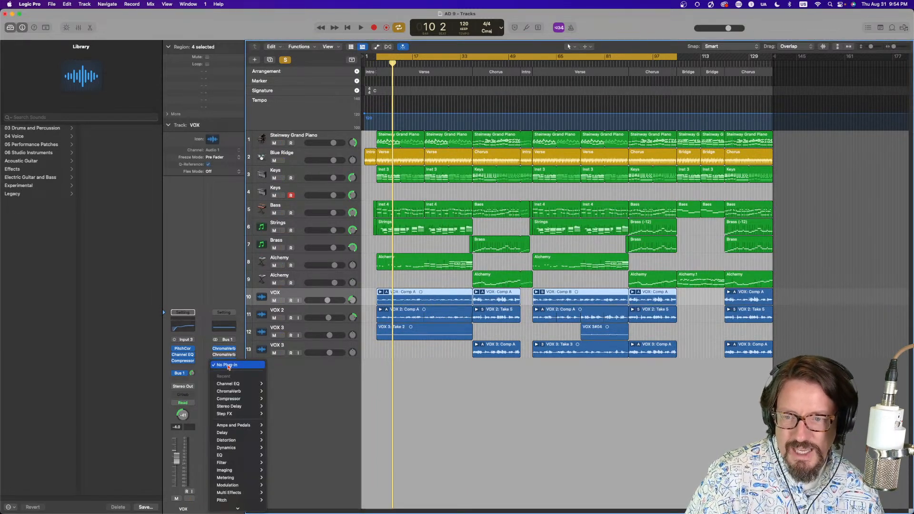
{"action": "mouse_move", "coordinate": [230, 388]}
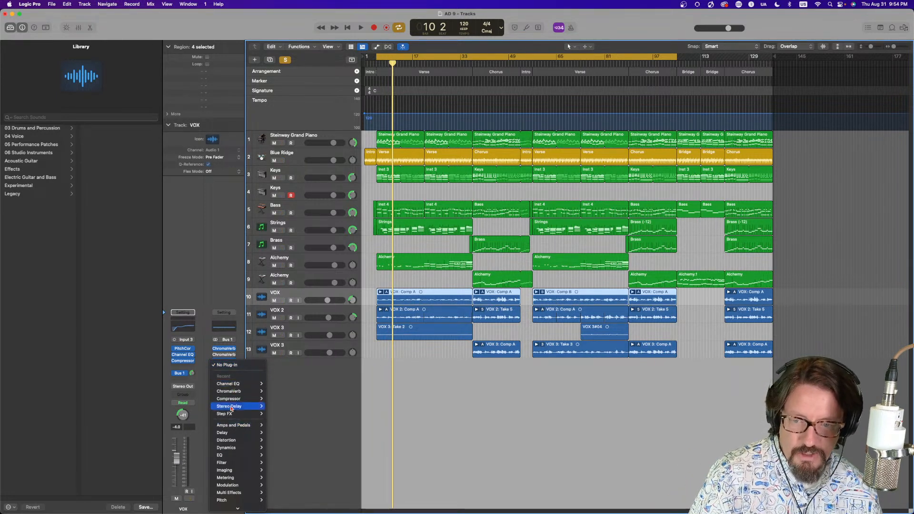
{"action": "mouse_move", "coordinate": [238, 509]}
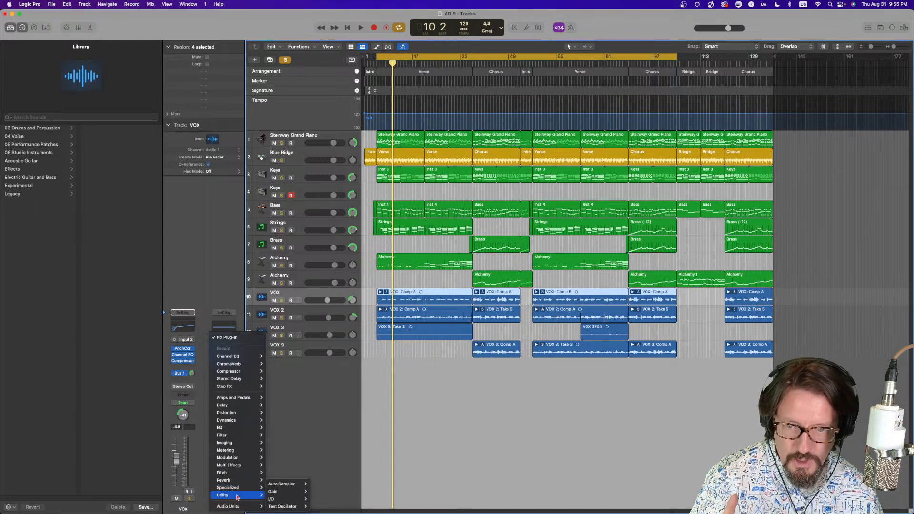
{"action": "mouse_move", "coordinate": [239, 450]}
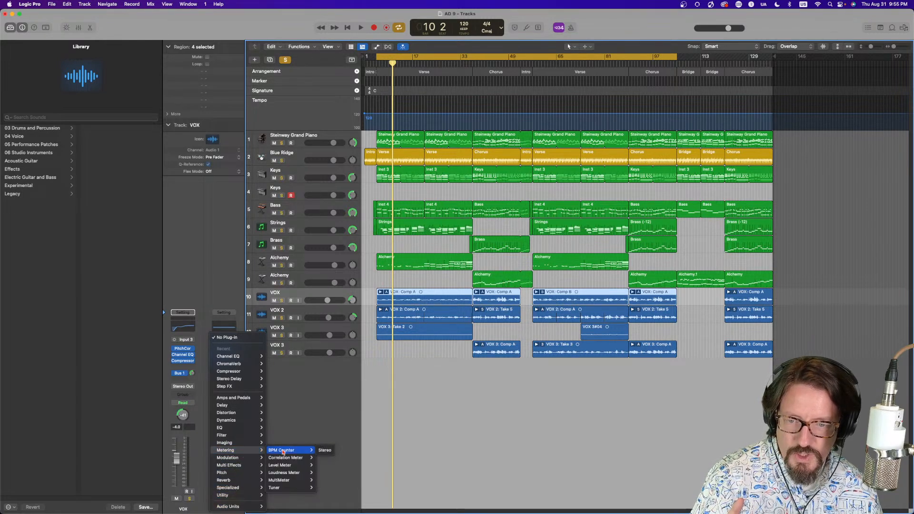
{"action": "mouse_move", "coordinate": [291, 461]}
{"action": "left_click", "coordinate": [328, 460]}
{"action": "key", "text": "space"}
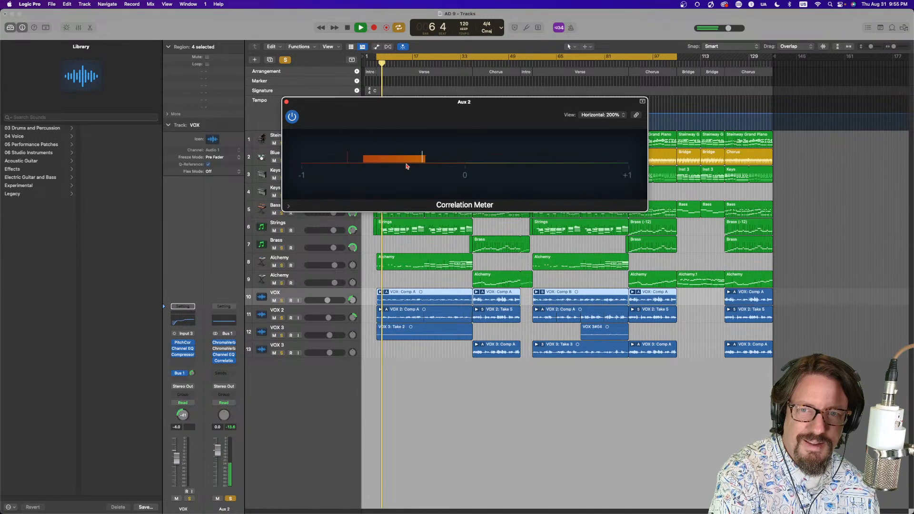
{"action": "key", "text": "space"}
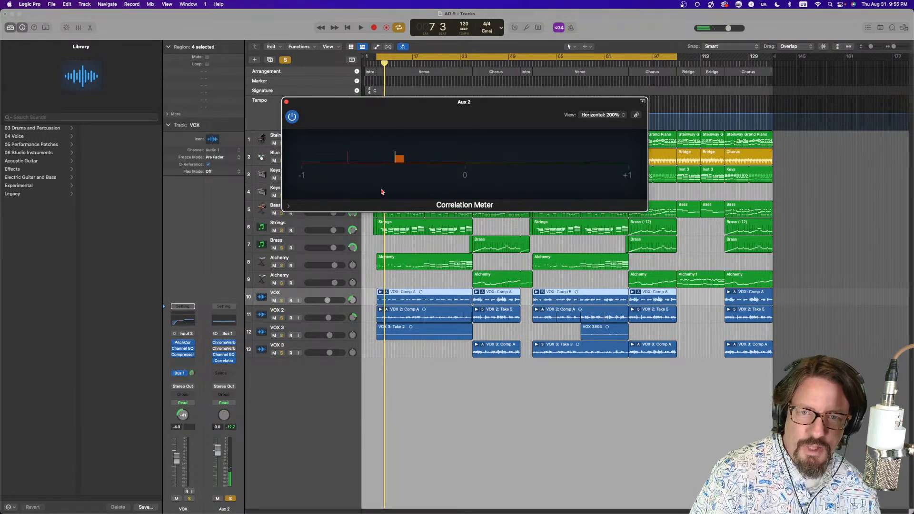
Insert a Gain utility plug-in after the Correlation Meter on the Aux 2 channel
{"action": "left_click", "coordinate": [223, 355]}
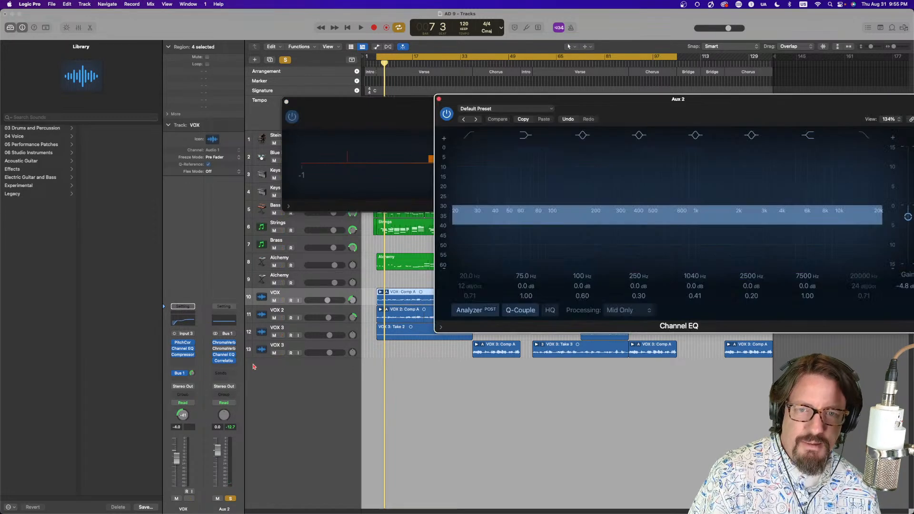
{"action": "left_click_drag", "start_coordinate": [708, 101], "coordinate": [639, 237]}
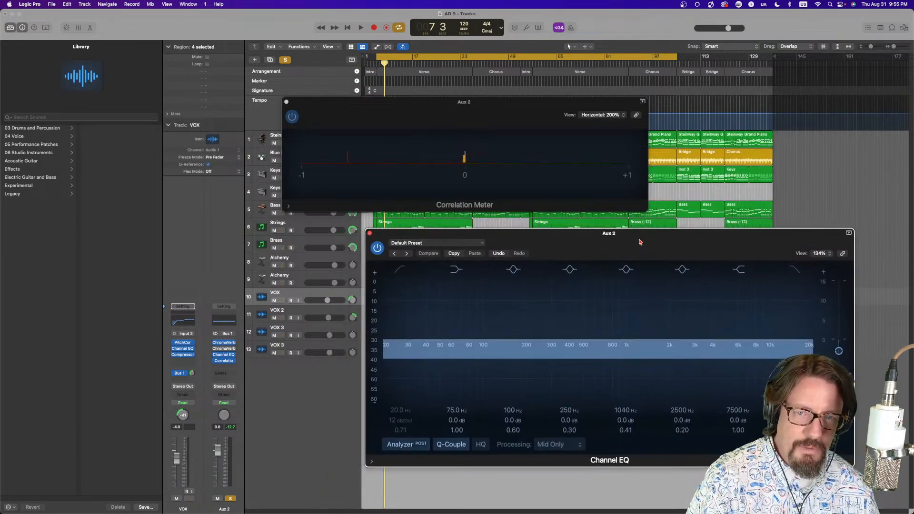
{"action": "left_click", "coordinate": [226, 367]}
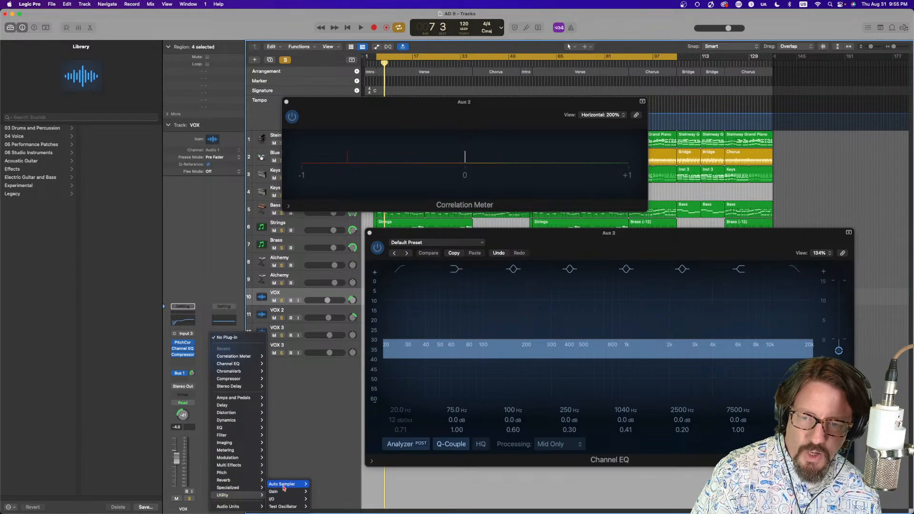
{"action": "mouse_move", "coordinate": [286, 492]}
{"action": "left_click", "coordinate": [319, 493]}
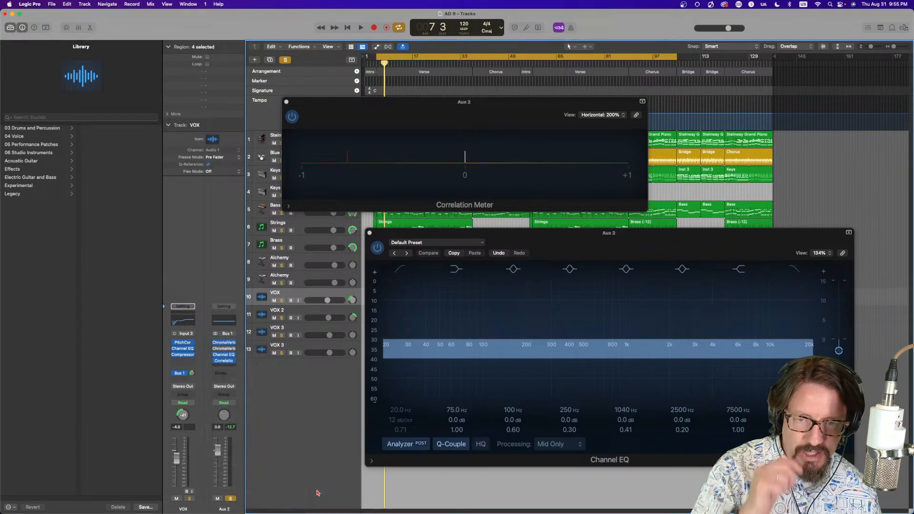
{"action": "left_click_drag", "start_coordinate": [394, 114], "coordinate": [323, 406]}
Switch the Gain plug-in's Mono on and off during playback to compare mono and stereo reverb
{"action": "left_click", "coordinate": [335, 467]}
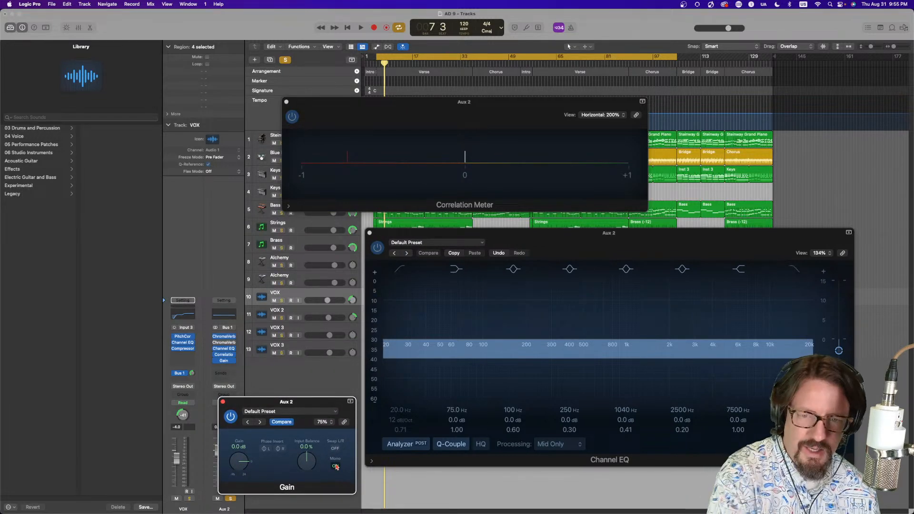
{"action": "key", "text": "space"}
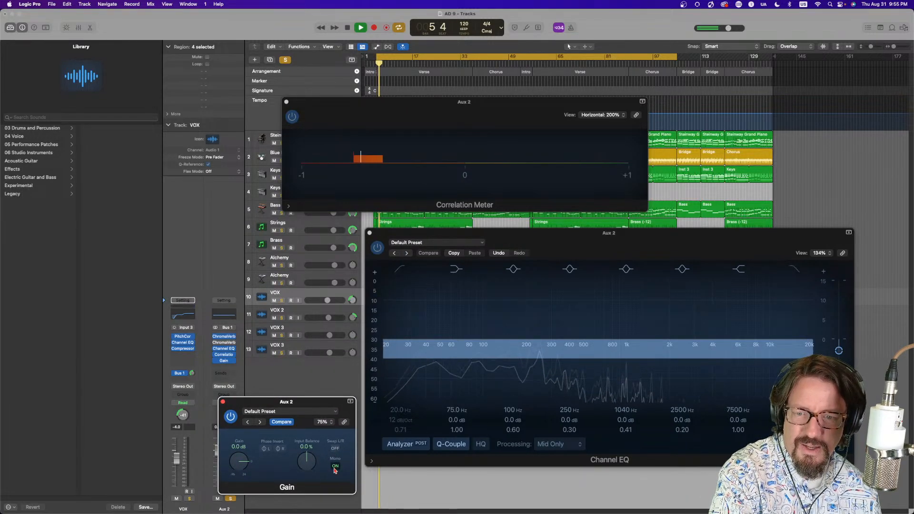
{"action": "left_click", "coordinate": [335, 468]}
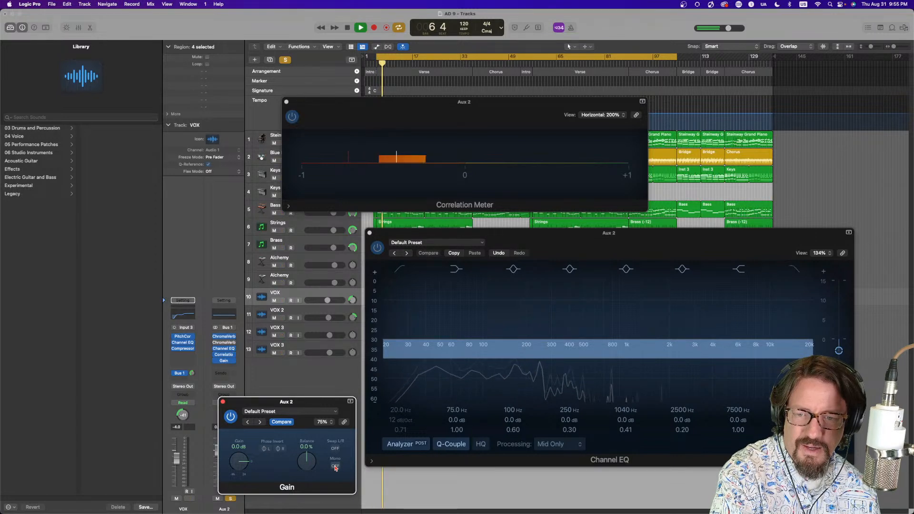
{"action": "left_click", "coordinate": [335, 467]}
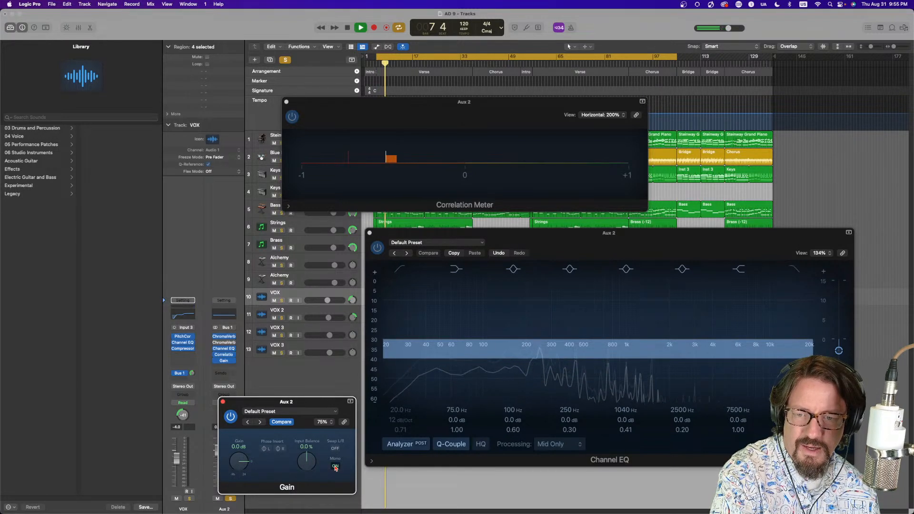
{"action": "left_click", "coordinate": [335, 467]}
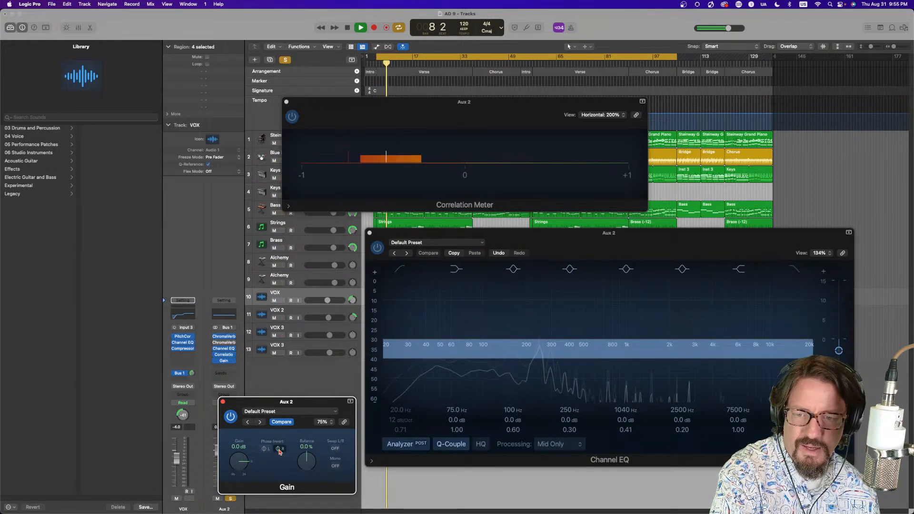
{"action": "left_click", "coordinate": [335, 468]}
{"action": "left_click", "coordinate": [336, 468]}
{"action": "key", "text": "space"}
Move the Gain plug-in ahead of the Correlation Meter, then bypass and re-enable the Aux 2 plug-ins during playback to compare
{"action": "left_click_drag", "start_coordinate": [232, 351], "coordinate": [228, 369]}
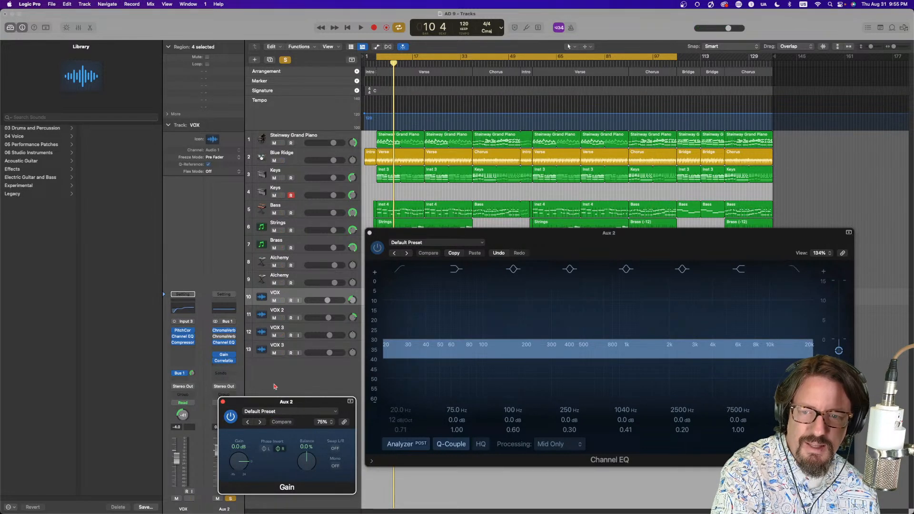
{"action": "left_click", "coordinate": [226, 363]}
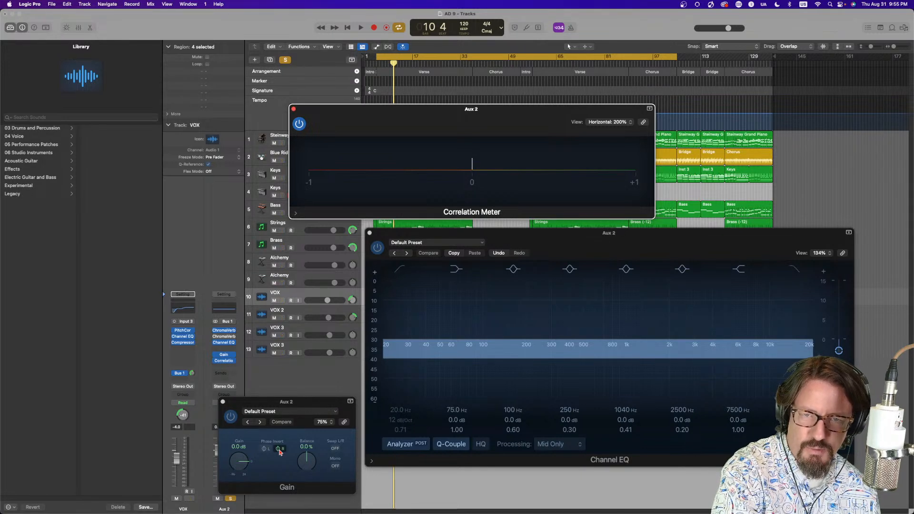
{"action": "key", "text": "space"}
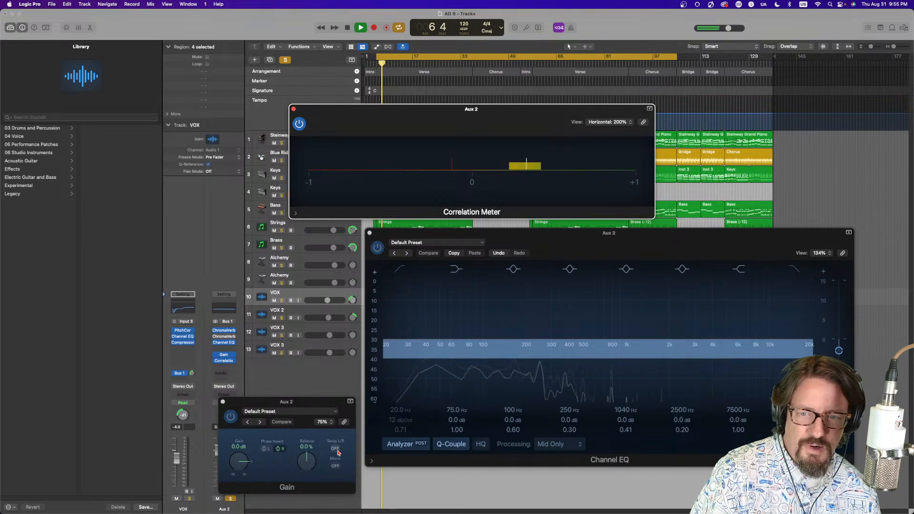
{"action": "left_click", "coordinate": [217, 355]}
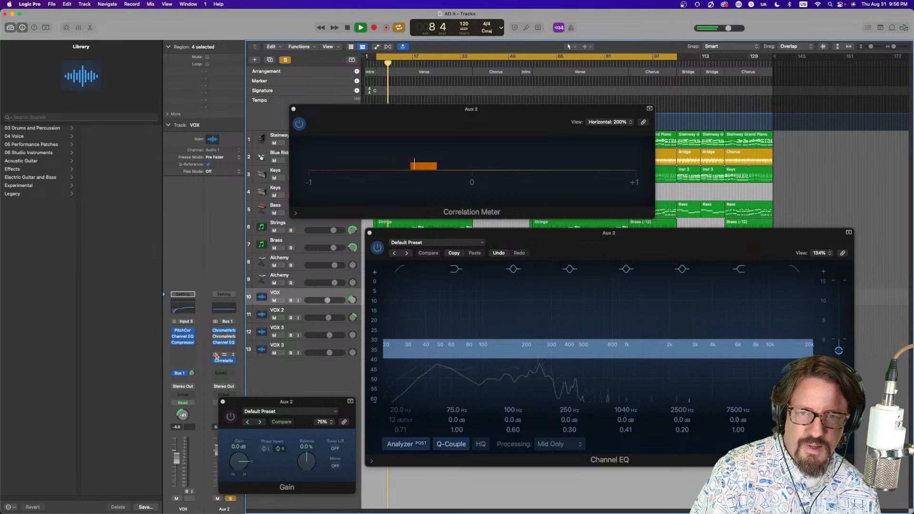
{"action": "left_click", "coordinate": [217, 355]}
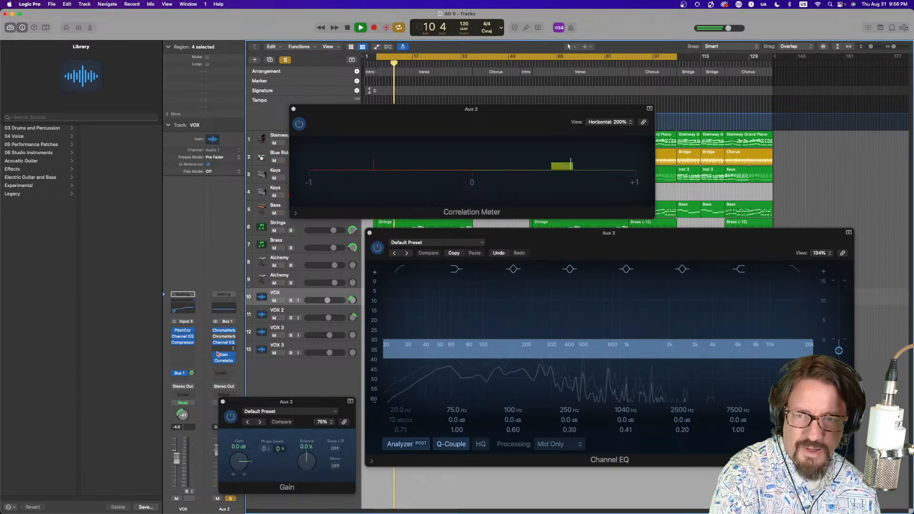
{"action": "left_click", "coordinate": [217, 355]}
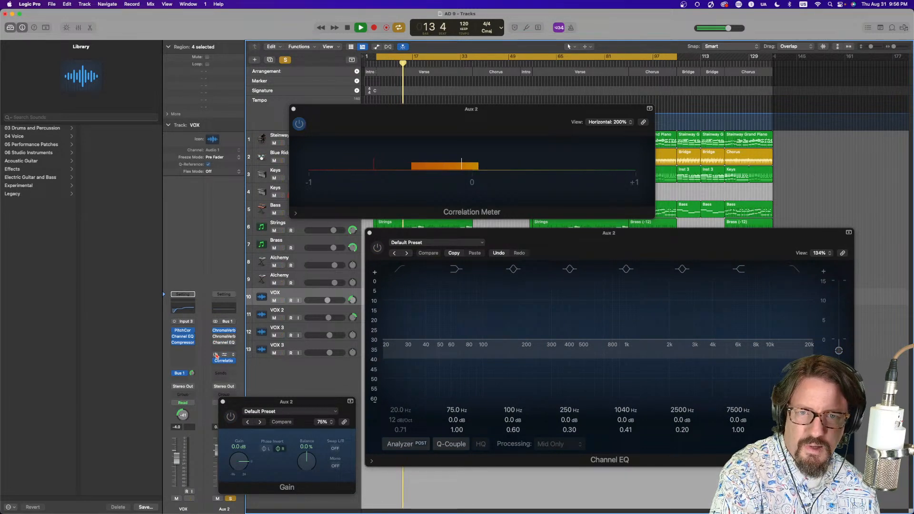
{"action": "key", "text": "space"}
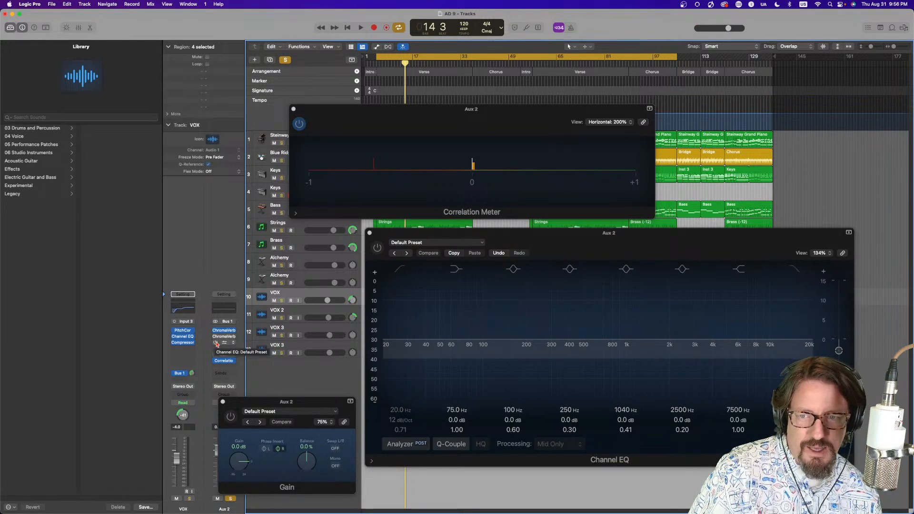
{"action": "left_click", "coordinate": [216, 343]}
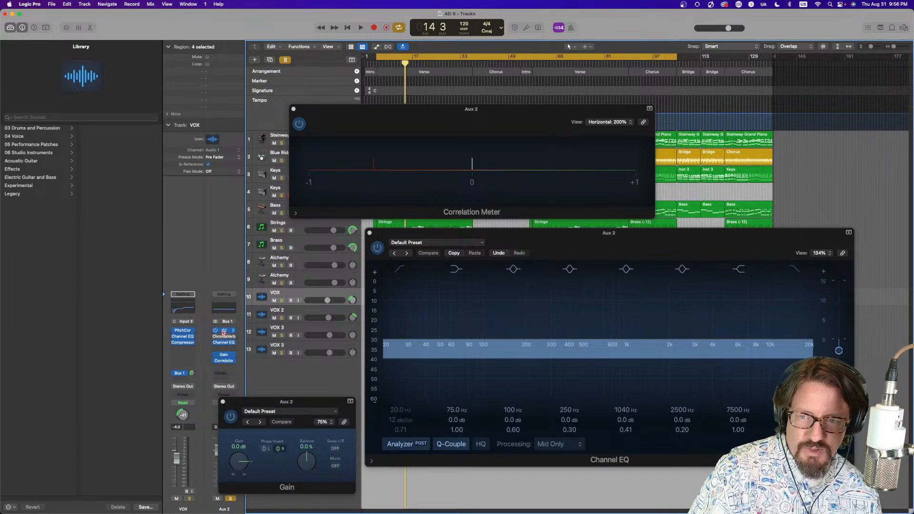
Open the first ChromaVerb, view its Details page, and close it
{"action": "left_click", "coordinate": [224, 330]}
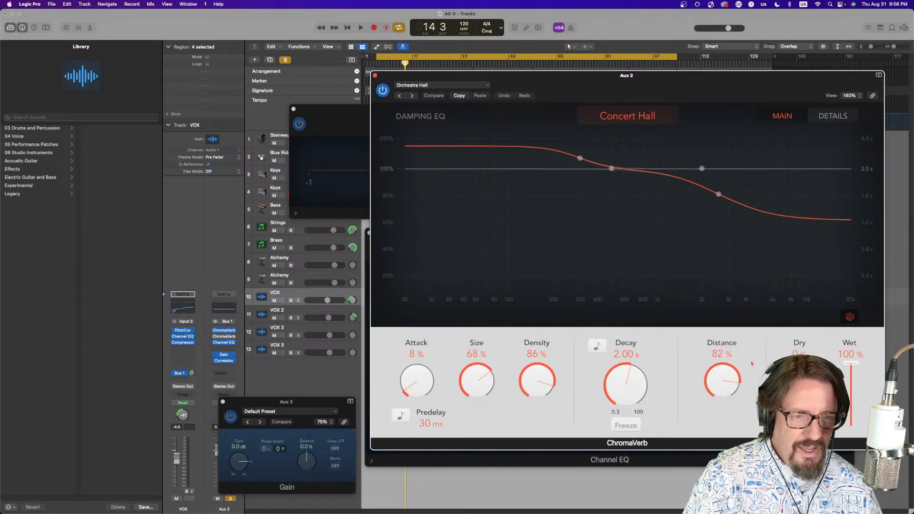
{"action": "left_click", "coordinate": [833, 117]}
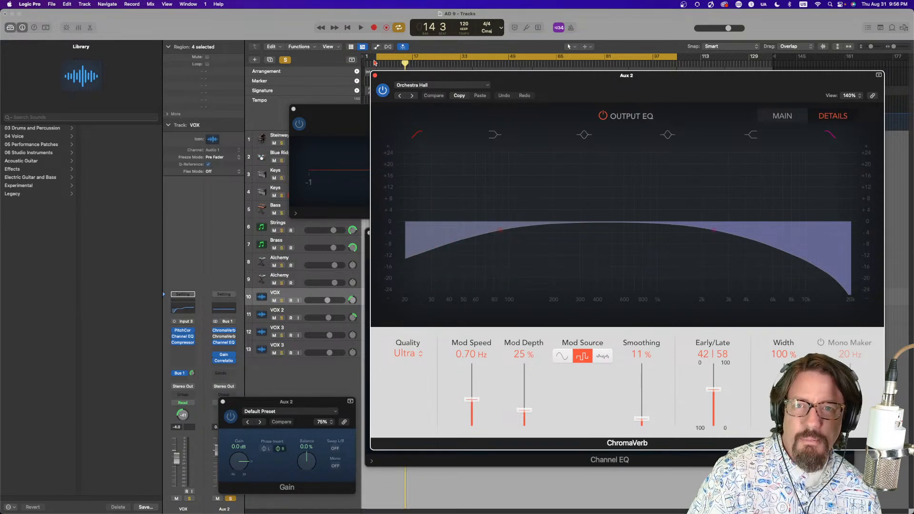
{"action": "left_click", "coordinate": [375, 76]}
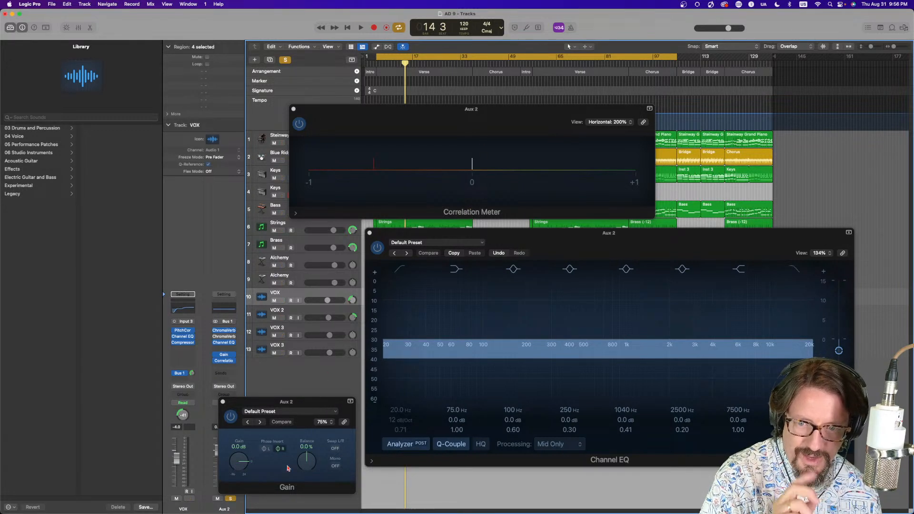
Toggle the Gain plug-in's right-channel phase invert and close the Channel EQ and Correlation Meter windows
{"action": "left_click", "coordinate": [280, 449]}
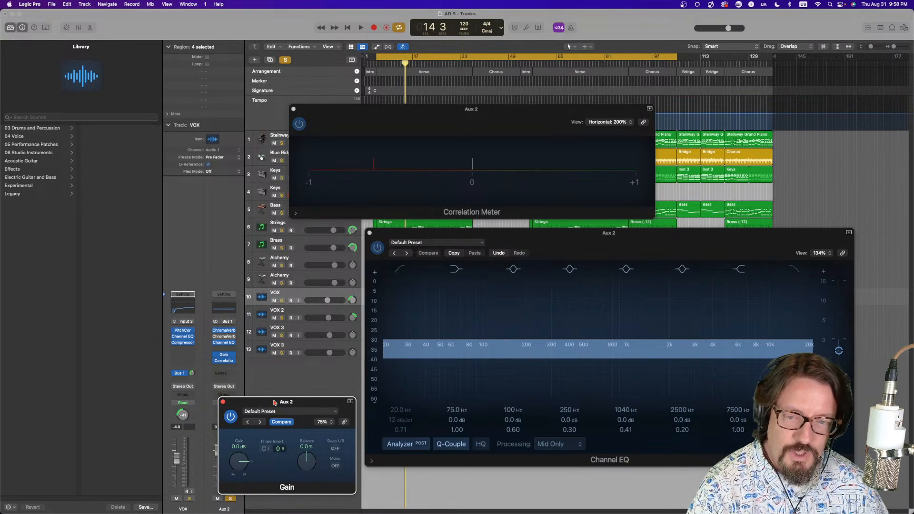
{"action": "left_click", "coordinate": [369, 233]}
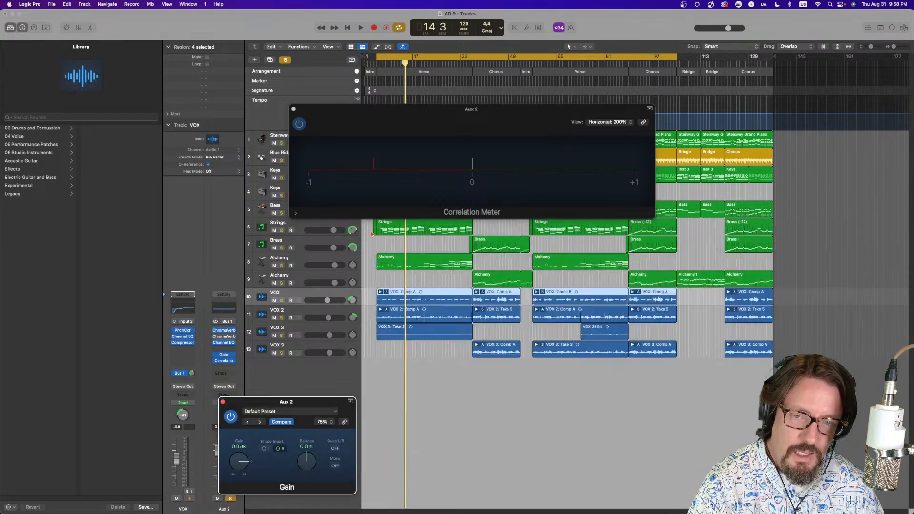
{"action": "left_click", "coordinate": [293, 108]}
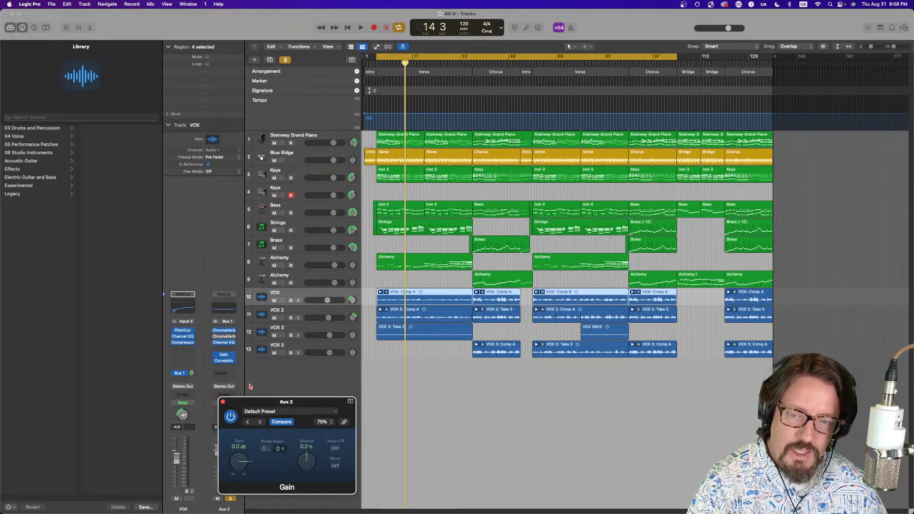
Close the Gain plug-in window, start playback, and unsolo the Aux 2 channel to hear the full mix
{"action": "left_click", "coordinate": [223, 401]}
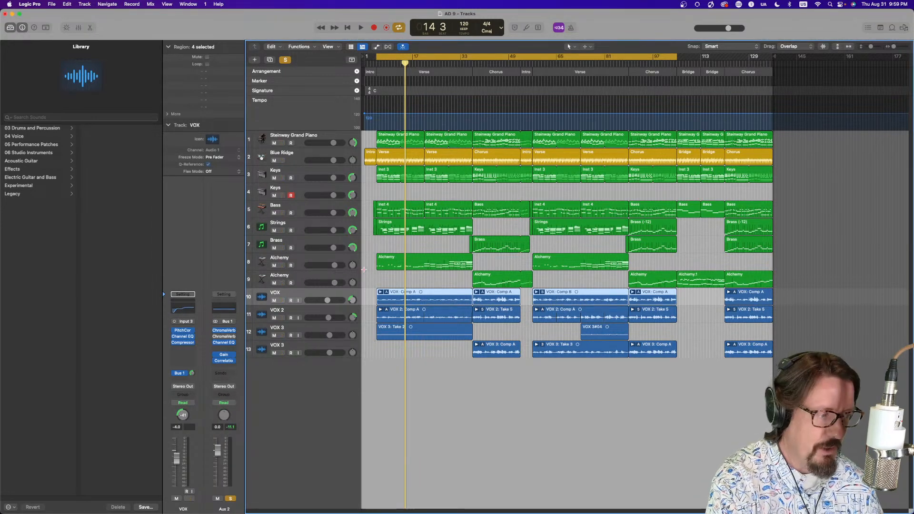
{"action": "key", "text": "space"}
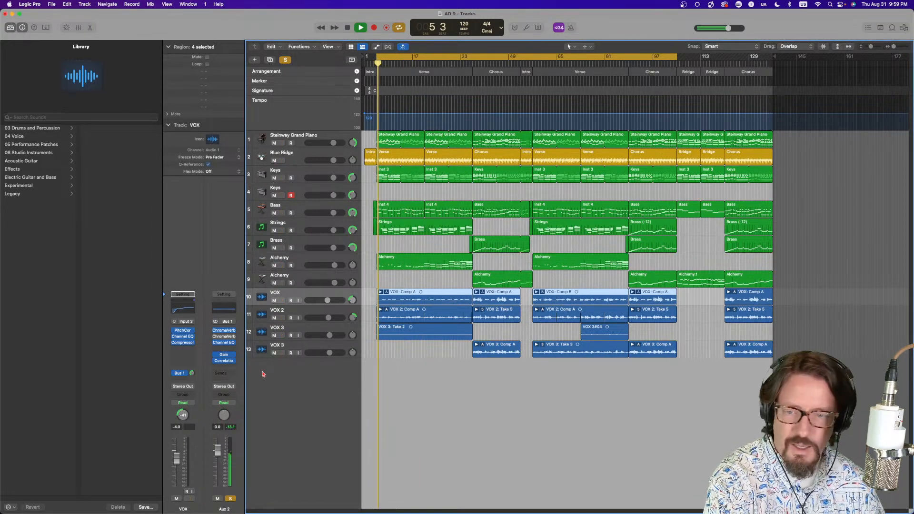
{"action": "left_click", "coordinate": [231, 498]}
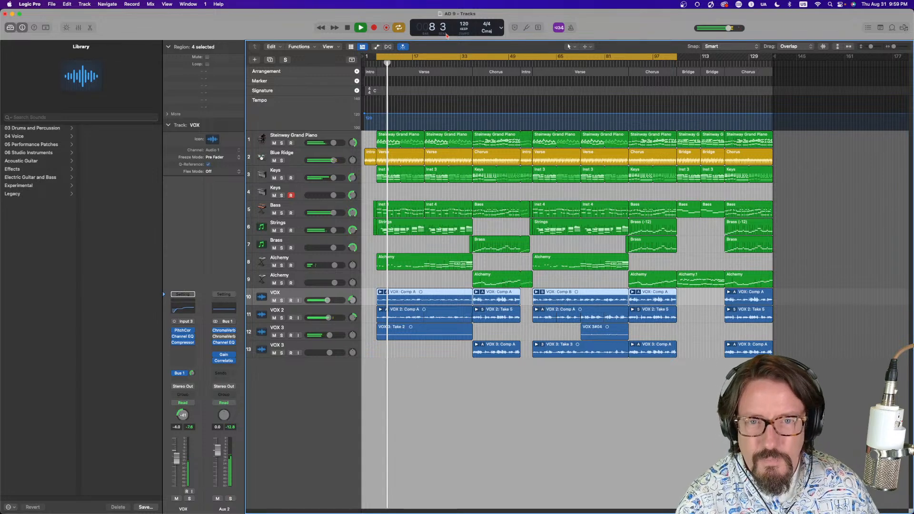
Move the playhead to the Chorus, mute the four VOX tracks, and play the instrumental mix
{"action": "left_click", "coordinate": [471, 59]}
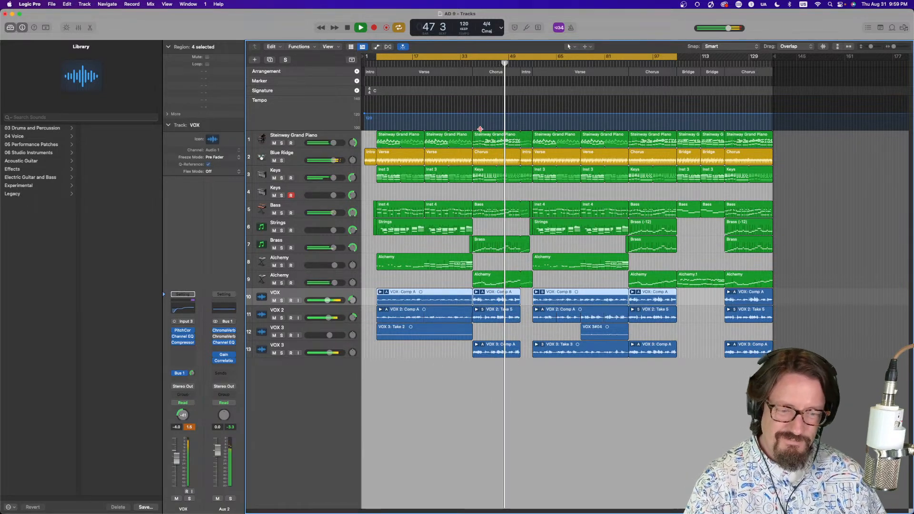
{"action": "key", "text": "space"}
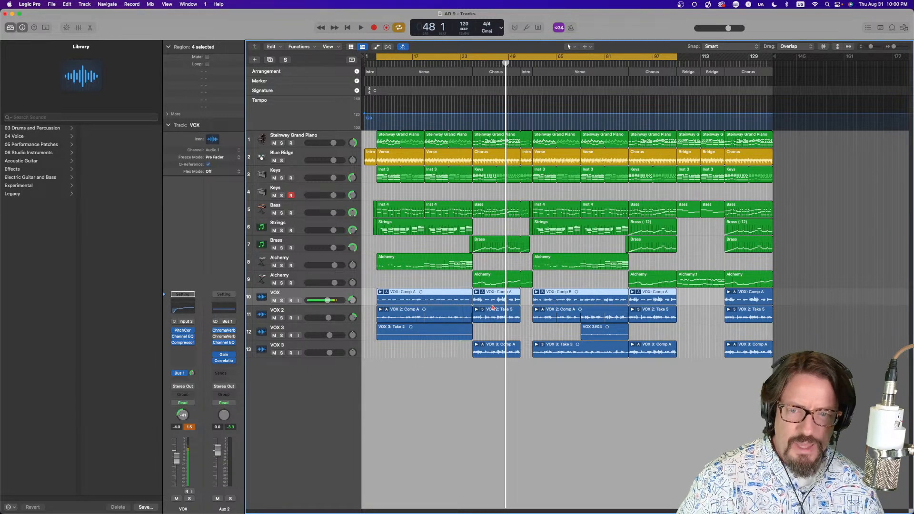
{"action": "left_click_drag", "start_coordinate": [274, 301], "coordinate": [275, 353]}
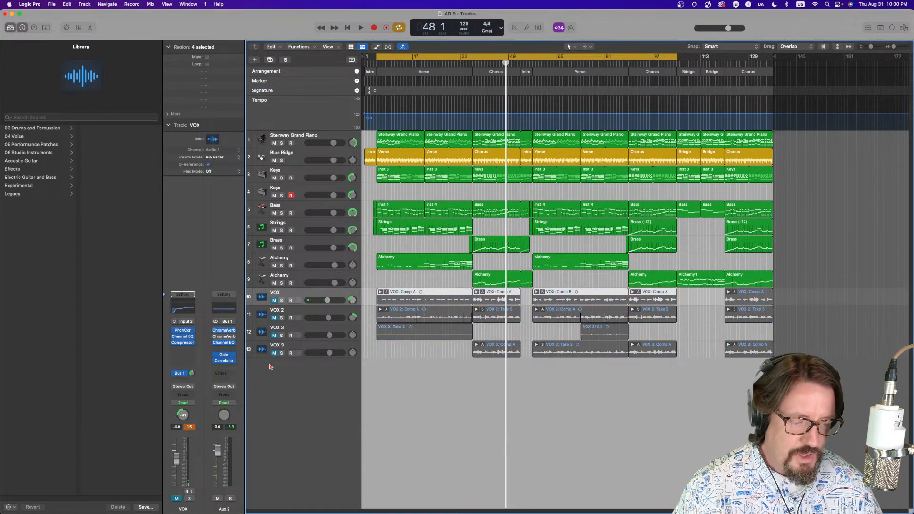
{"action": "key", "text": "space"}
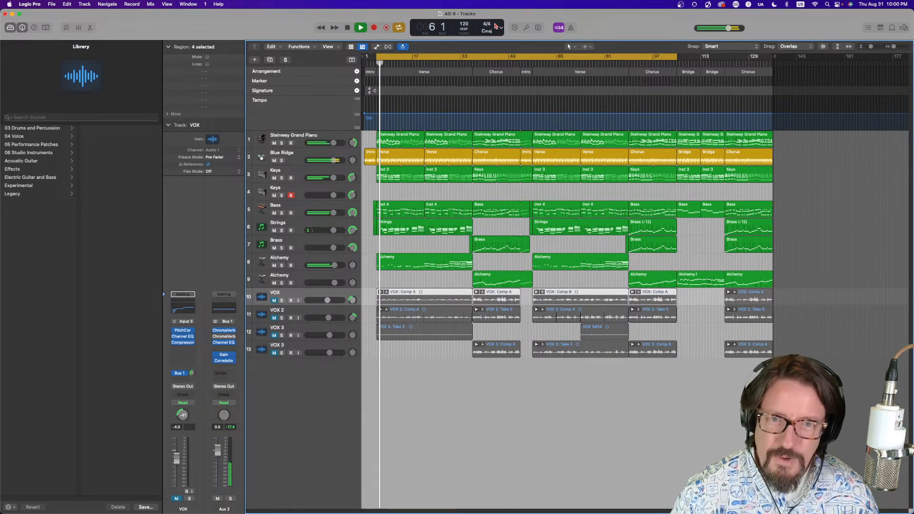
Select and solo the Brass track, then play it back from the Chorus at bar 49
{"action": "left_click", "coordinate": [472, 63]}
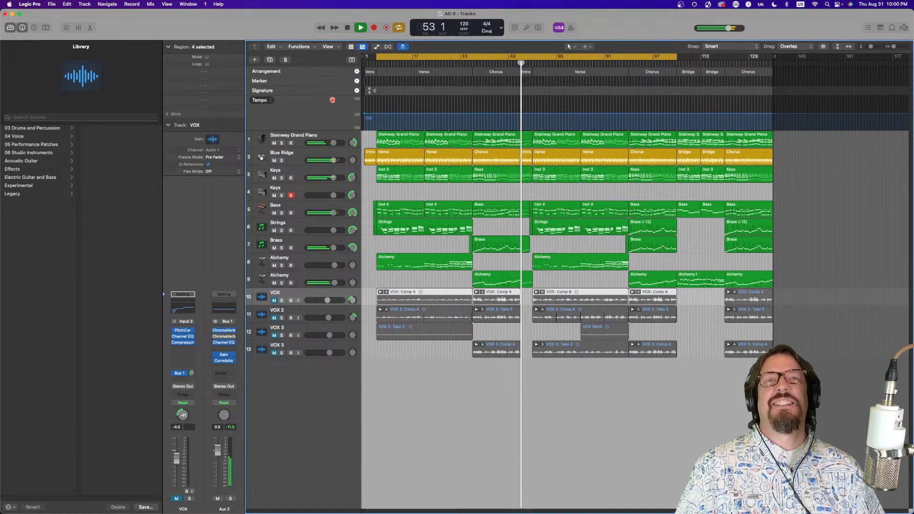
{"action": "key", "text": "space"}
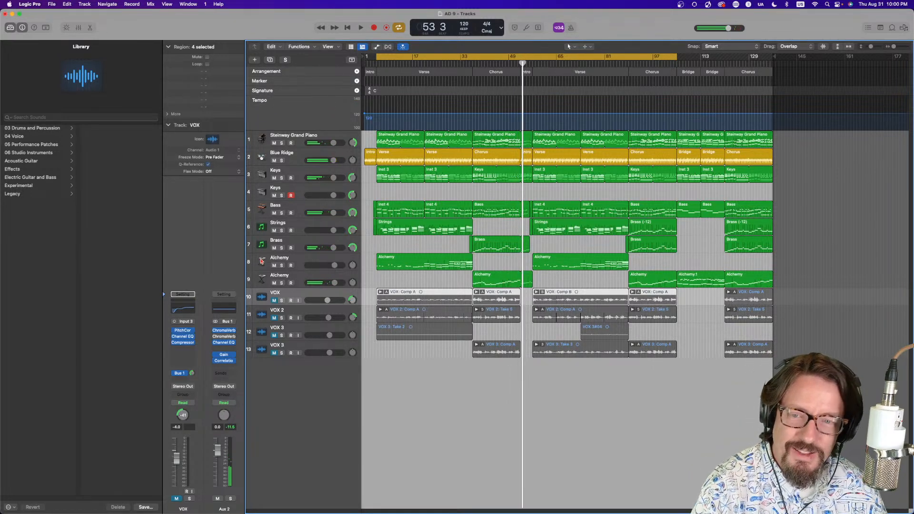
{"action": "left_click", "coordinate": [300, 240]}
{"action": "left_click", "coordinate": [281, 247]}
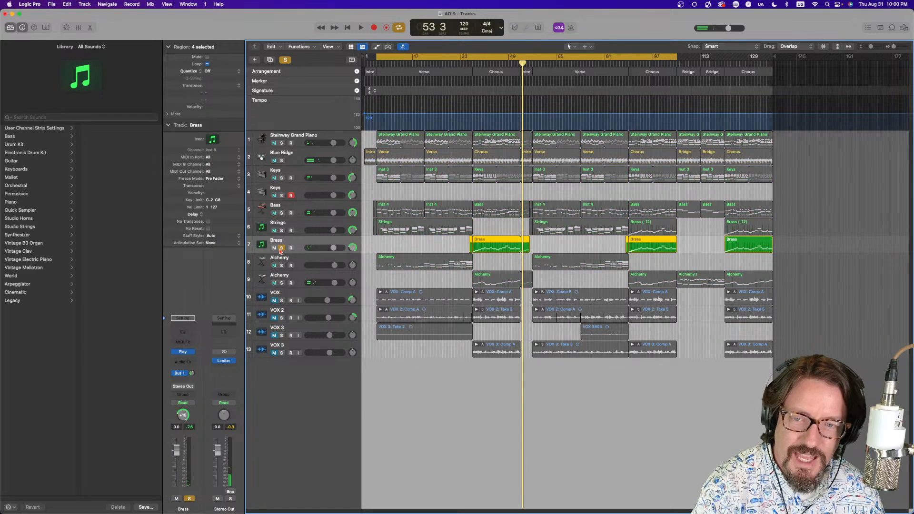
{"action": "left_click", "coordinate": [472, 59]}
{"action": "left_click", "coordinate": [472, 62]}
{"action": "key", "text": "space"}
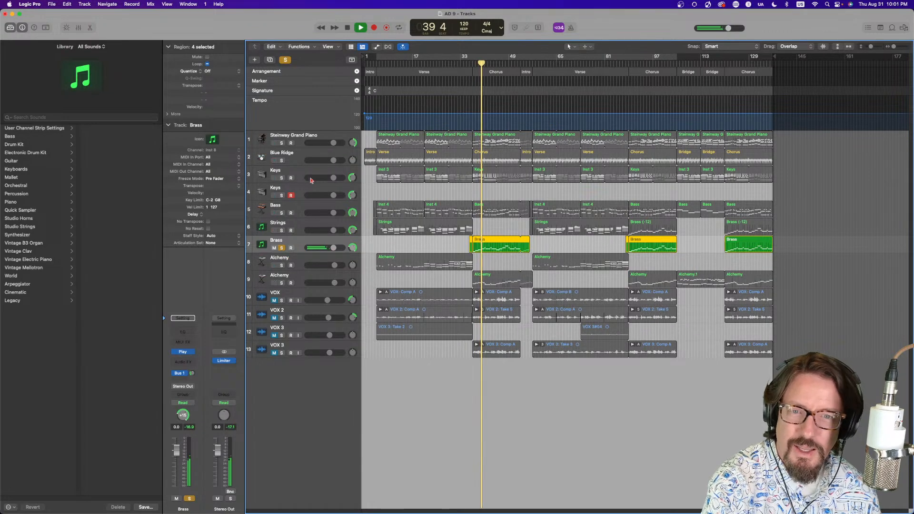
Add solos on Blue Ridge, Bass, Keys, Steinway Grand Piano and the second Alchemy track during playback
{"action": "left_click", "coordinate": [281, 161]}
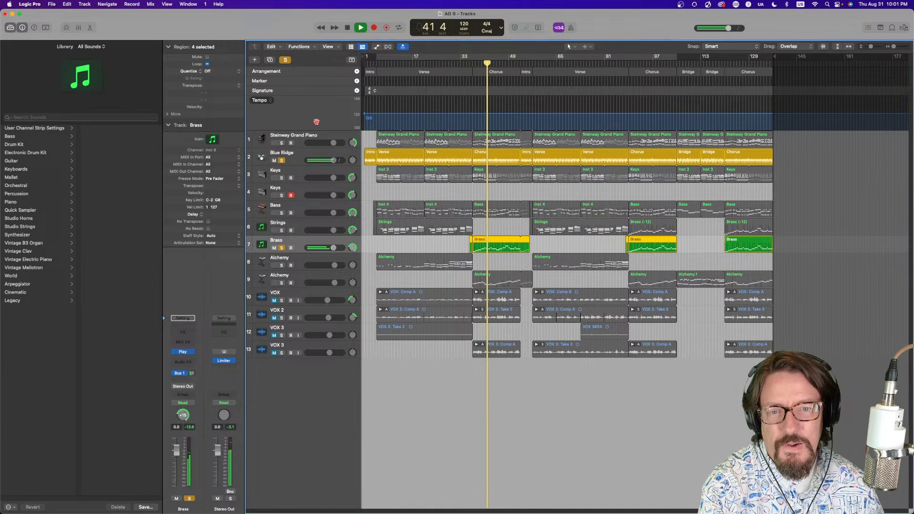
{"action": "left_click", "coordinate": [282, 213]}
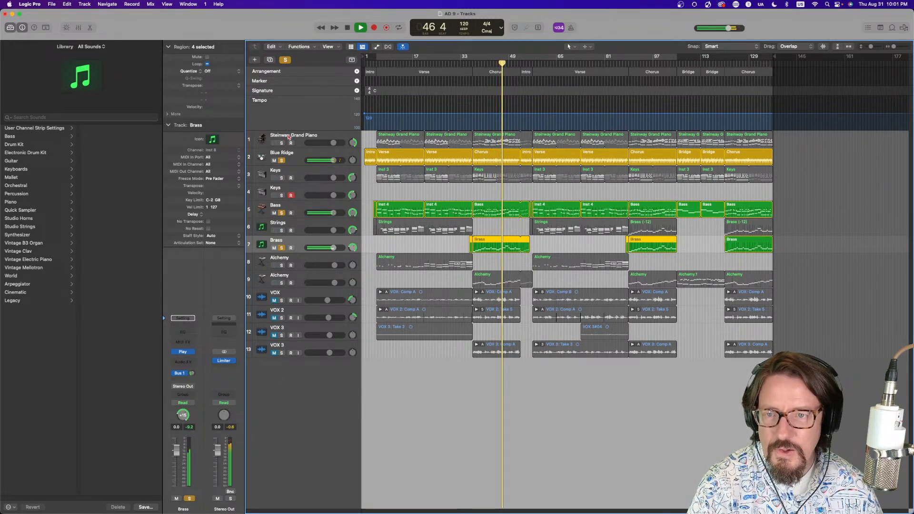
{"action": "left_click", "coordinate": [282, 179]}
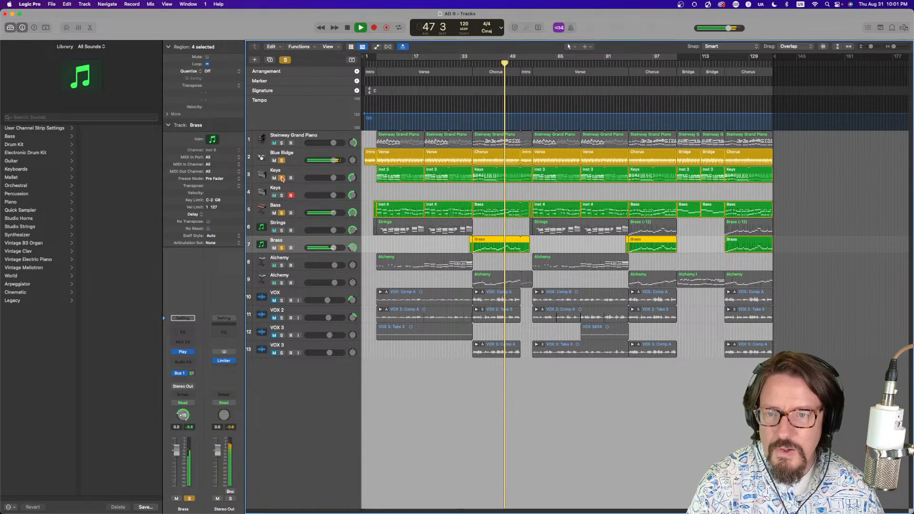
{"action": "left_click", "coordinate": [282, 143]}
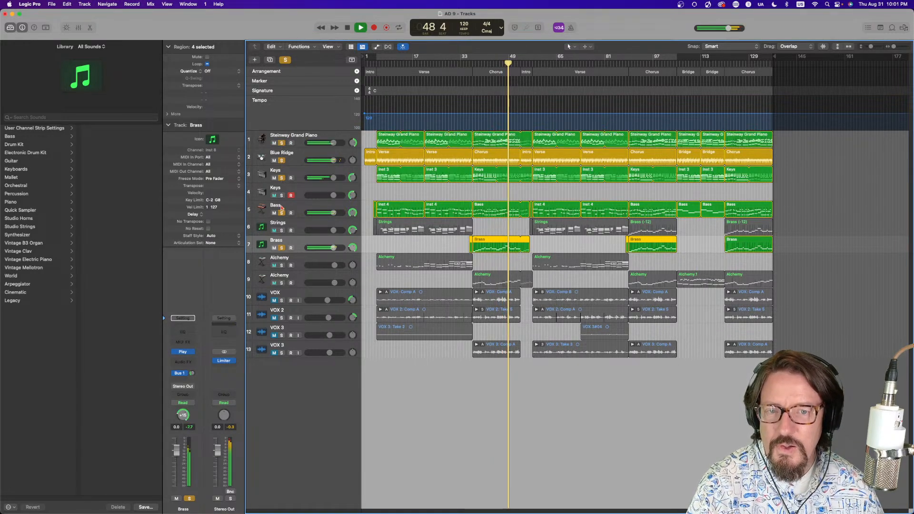
{"action": "left_click", "coordinate": [281, 284]}
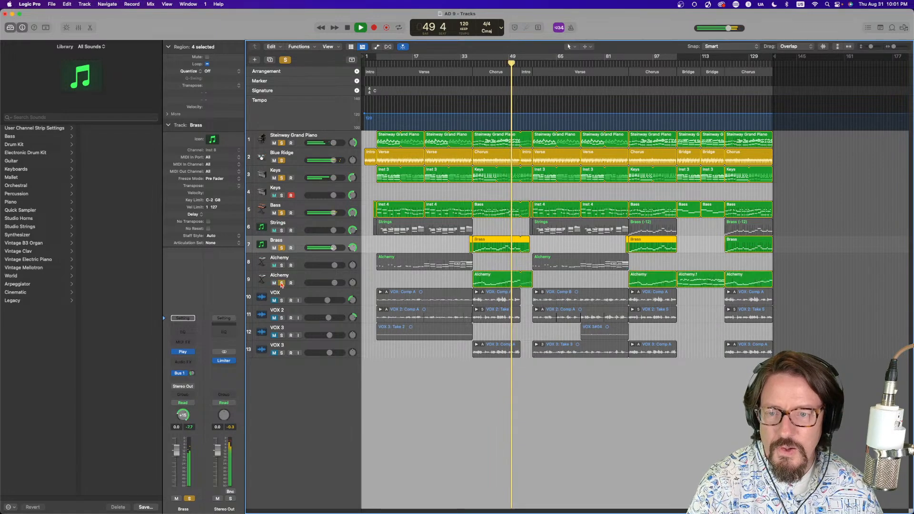
Clear the track solos across the instrument tracks and stop playback
{"action": "left_click_drag", "start_coordinate": [281, 283], "coordinate": [282, 213]}
{"action": "mouse_move", "coordinate": [260, 31]}
{"action": "left_mouse_down"}
{"action": "mouse_move", "coordinate": [279, 88]}
{"action": "mouse_move", "coordinate": [259, 31]}
{"action": "left_mouse_up"}
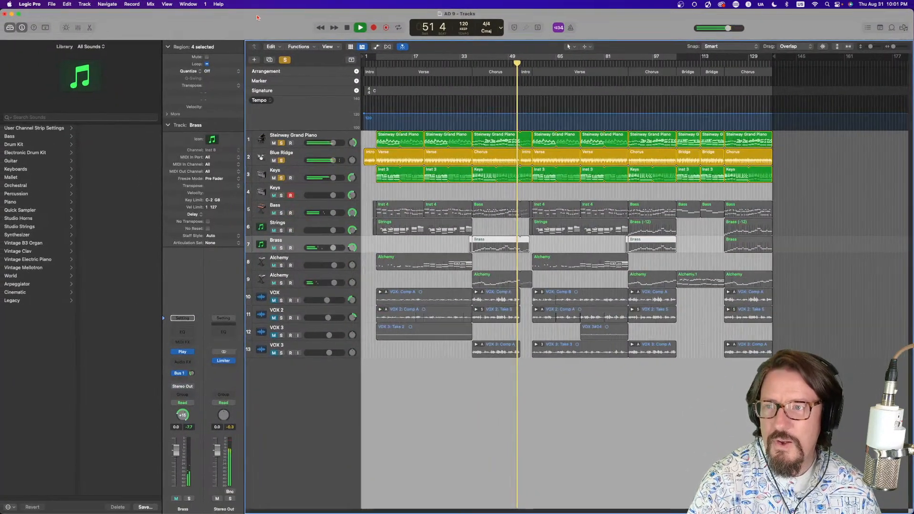
{"action": "left_click_drag", "start_coordinate": [281, 143], "coordinate": [281, 179]}
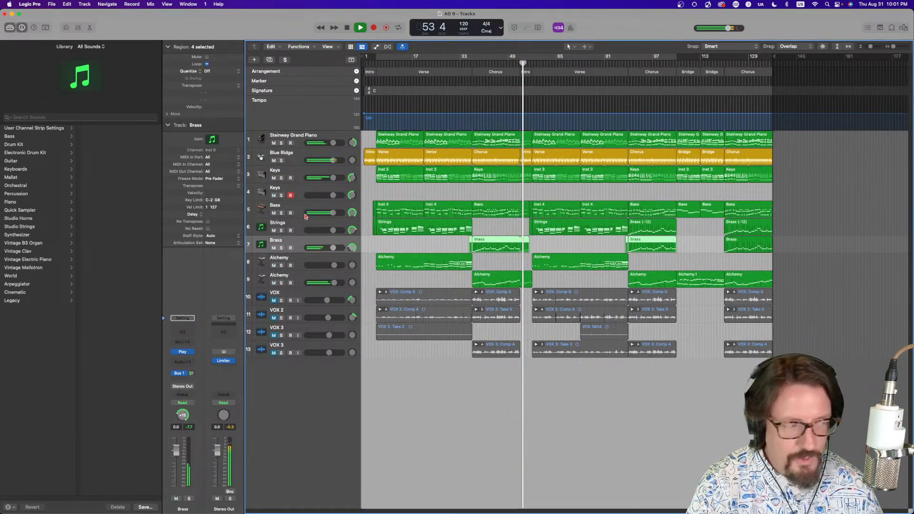
{"action": "key", "text": "space"}
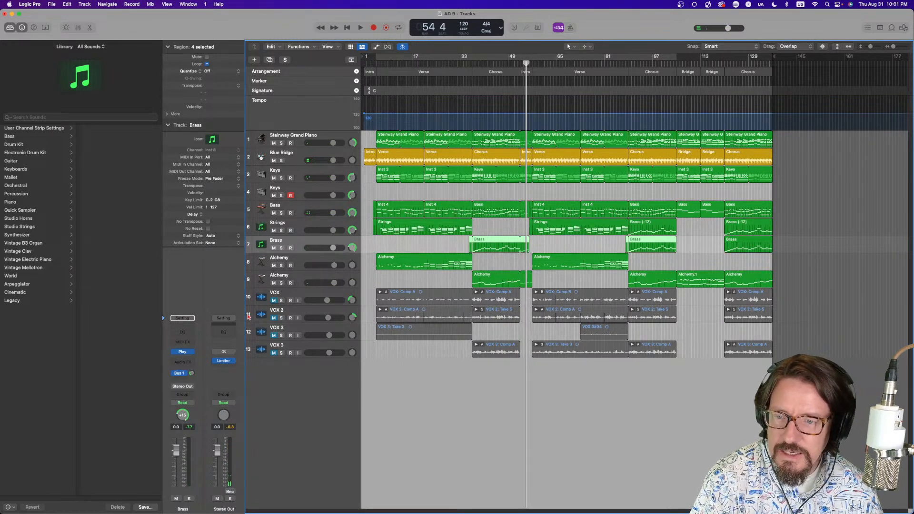
Open the Brass track's Play instrument plug-in, view its Player and Browser pages, and close it
{"action": "left_click", "coordinate": [183, 354]}
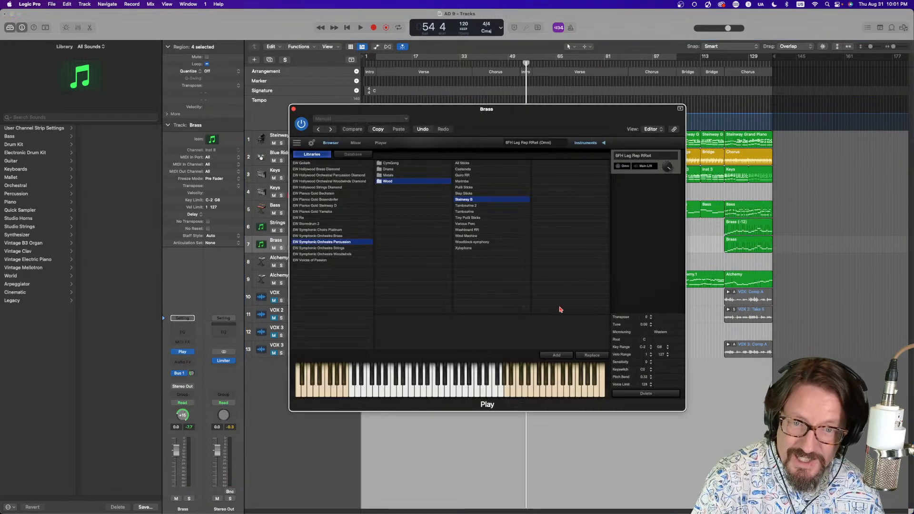
{"action": "left_click", "coordinate": [381, 143]}
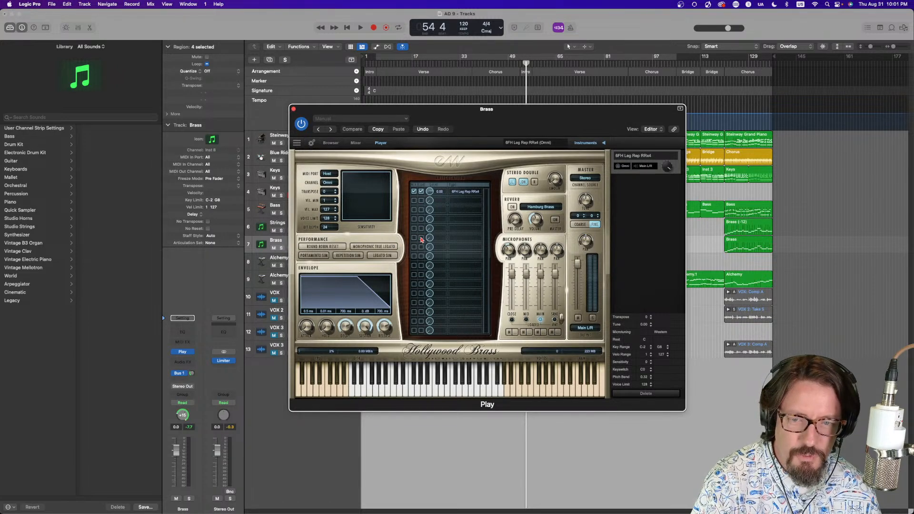
{"action": "left_click_drag", "start_coordinate": [451, 120], "coordinate": [640, 172]}
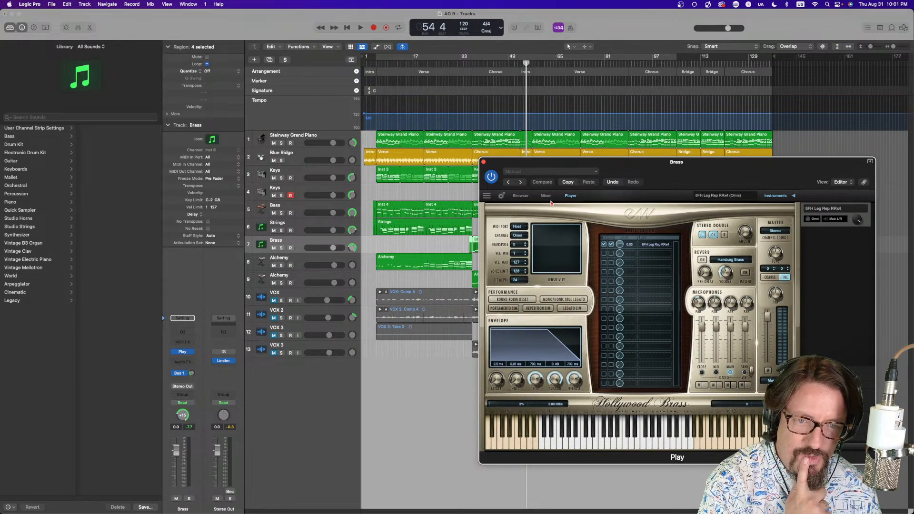
{"action": "left_click", "coordinate": [519, 197]}
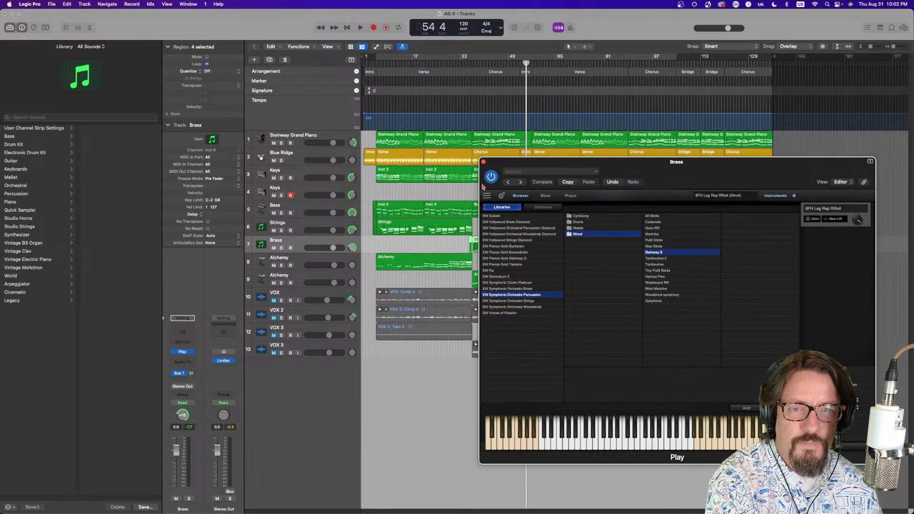
{"action": "left_click", "coordinate": [483, 162]}
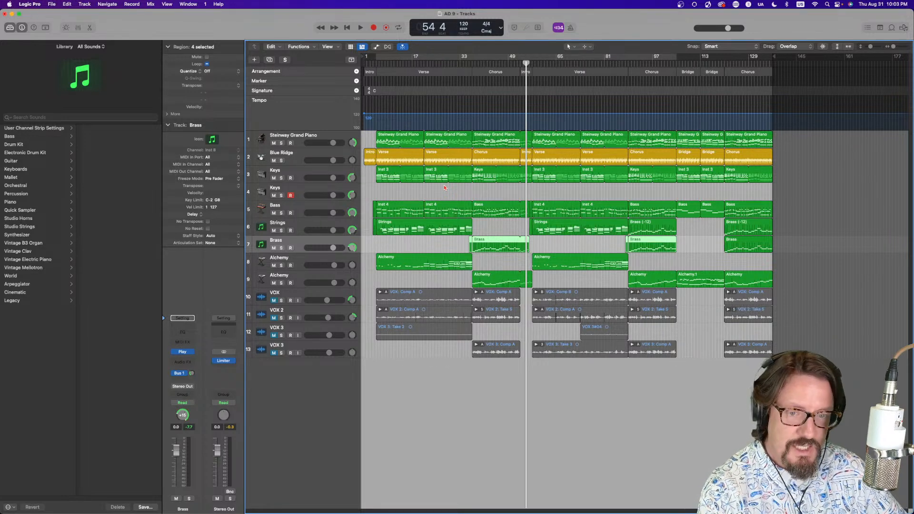
Unmute the four VOX tracks and audition the song from bar 33
{"action": "left_click", "coordinate": [469, 62]}
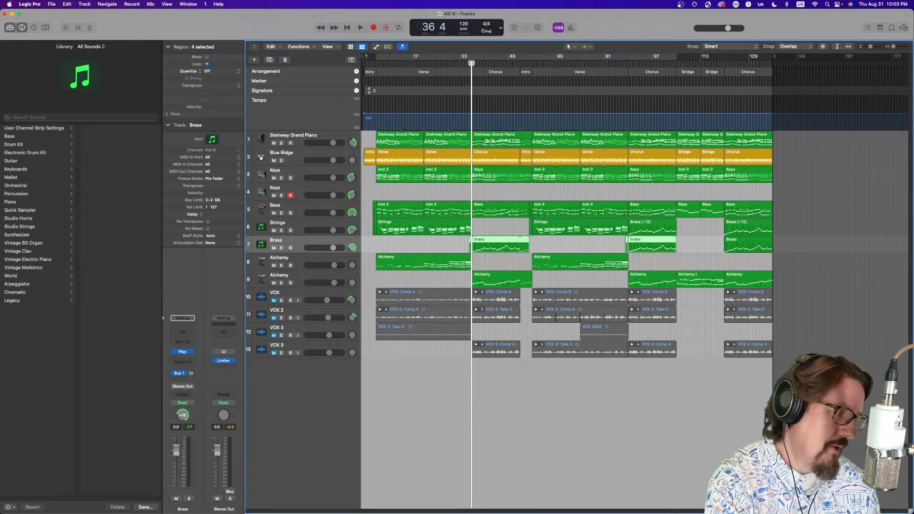
{"action": "key", "text": "space"}
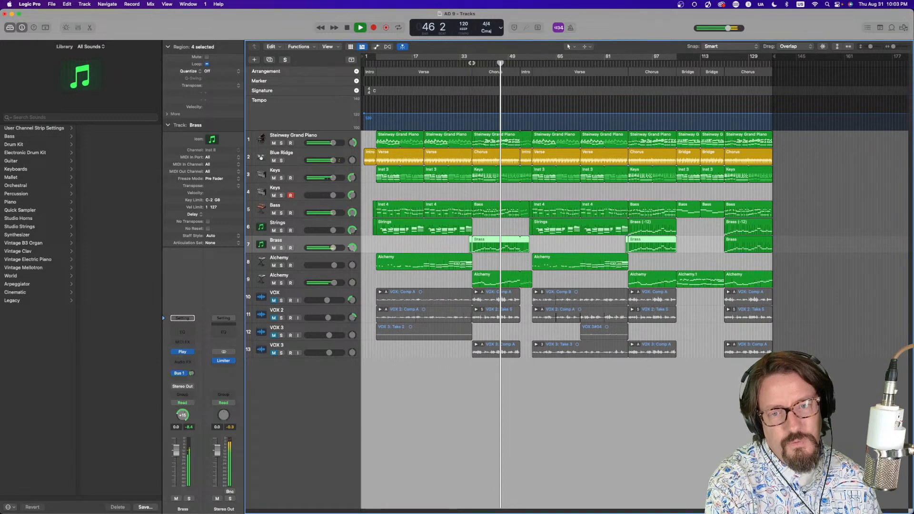
{"action": "key", "text": "space"}
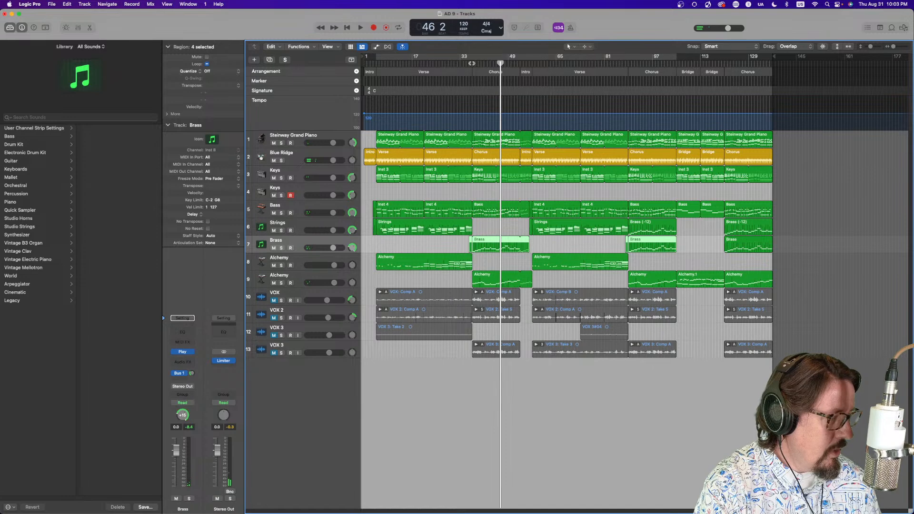
{"action": "left_click", "coordinate": [471, 63]}
{"action": "left_click", "coordinate": [273, 301]}
{"action": "left_click_drag", "start_coordinate": [274, 318], "coordinate": [273, 357]}
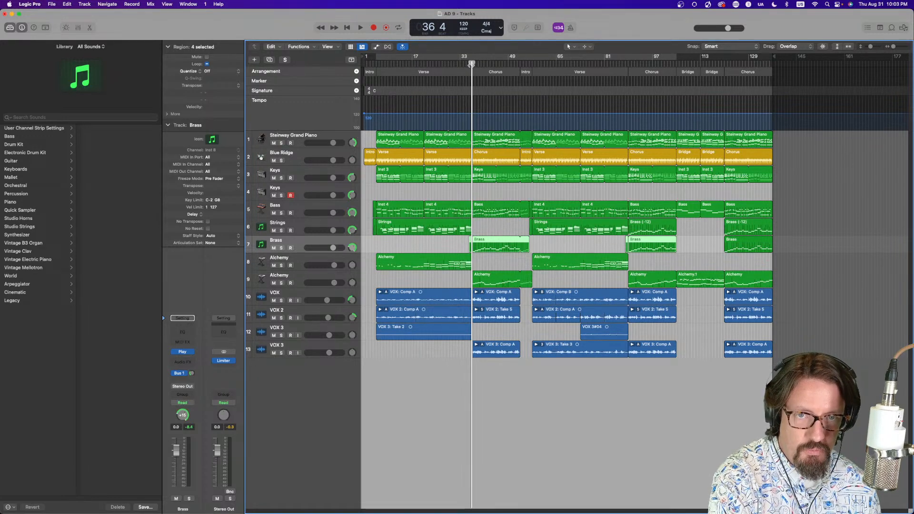
{"action": "key", "text": "space"}
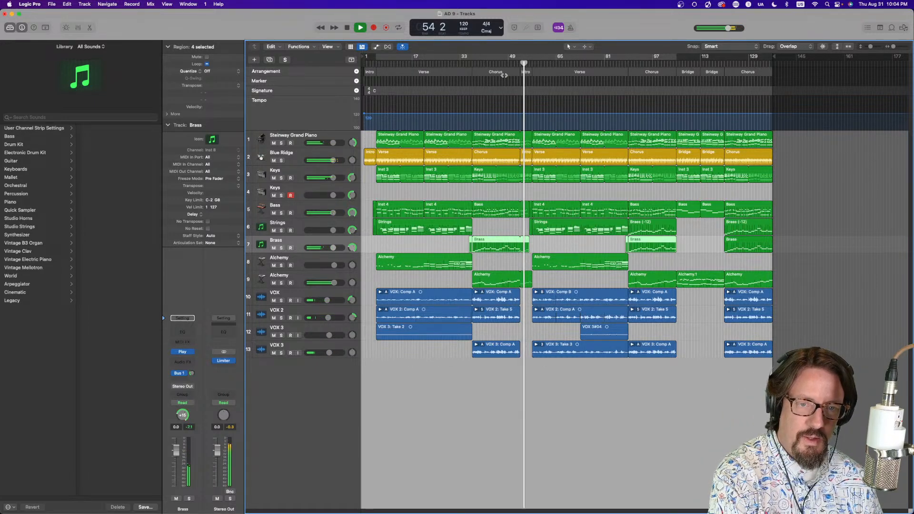
{"action": "key", "text": "space"}
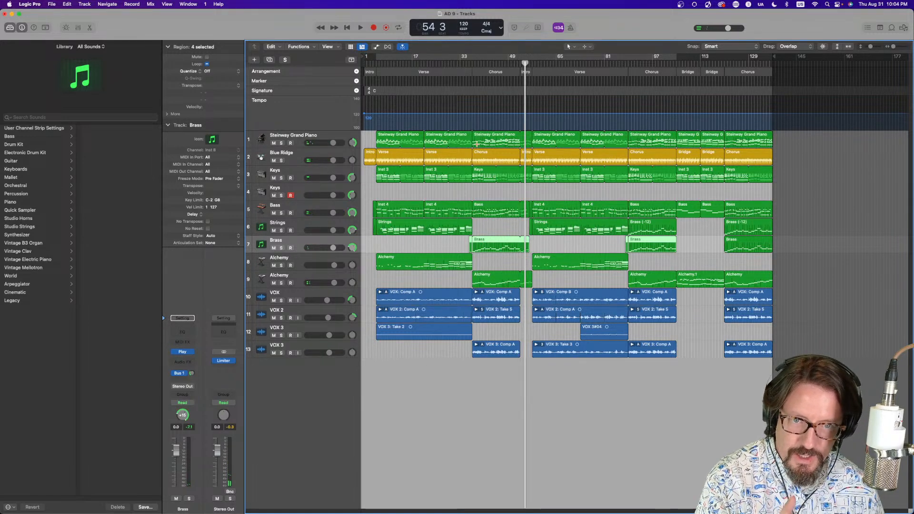
Set a cycle range over bars 33 to 49, open the project notepad with the lyrics, and play the section
{"action": "left_click_drag", "start_coordinate": [473, 58], "coordinate": [524, 63]}
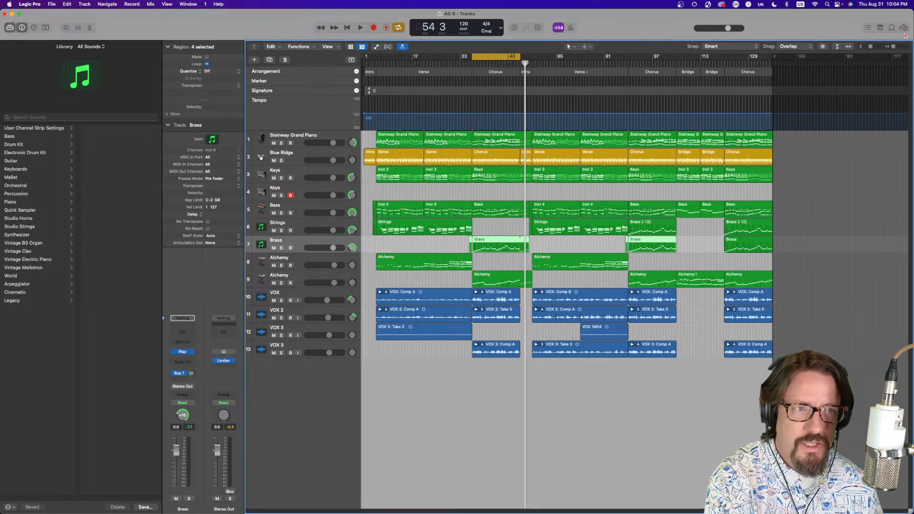
{"action": "left_click", "coordinate": [883, 28]}
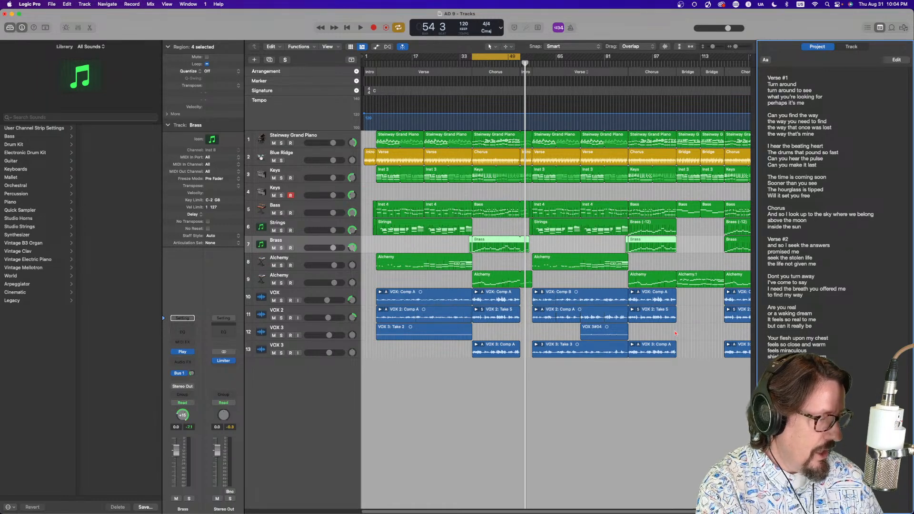
{"action": "key", "text": "space"}
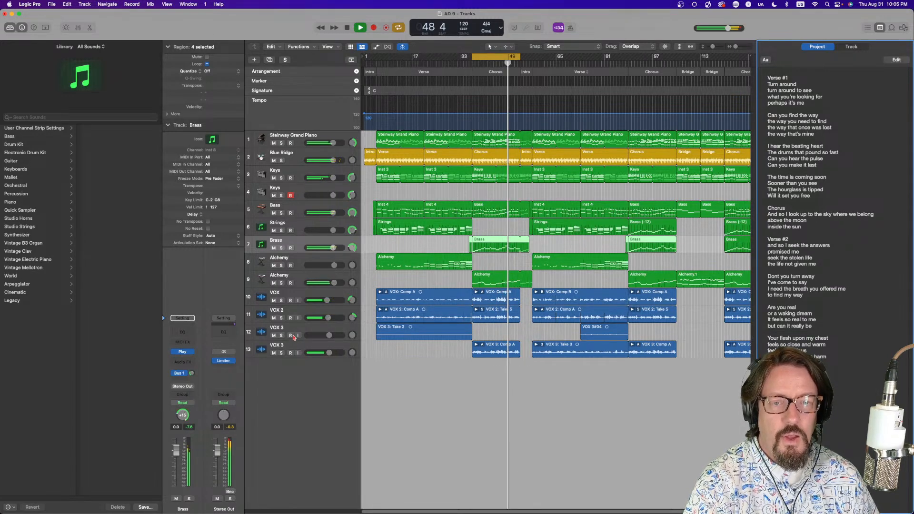
{"action": "key", "text": "space"}
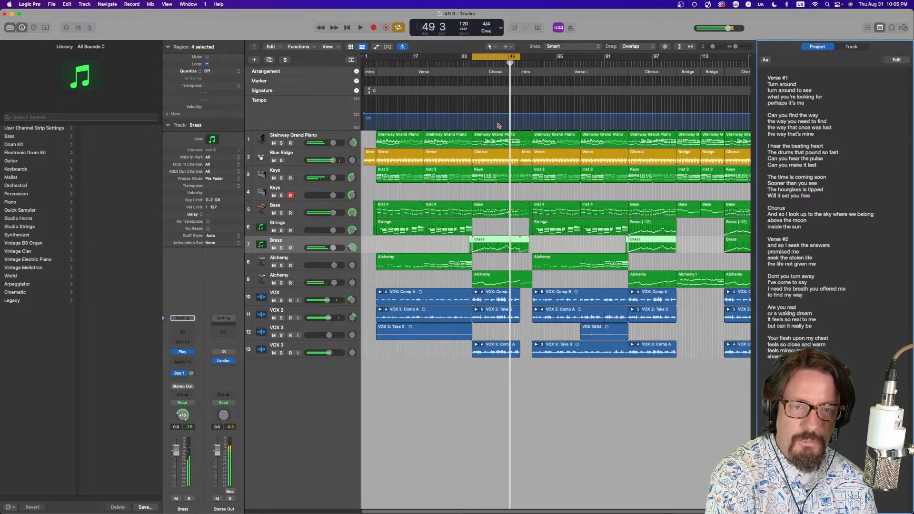
{"action": "left_click", "coordinate": [505, 60]}
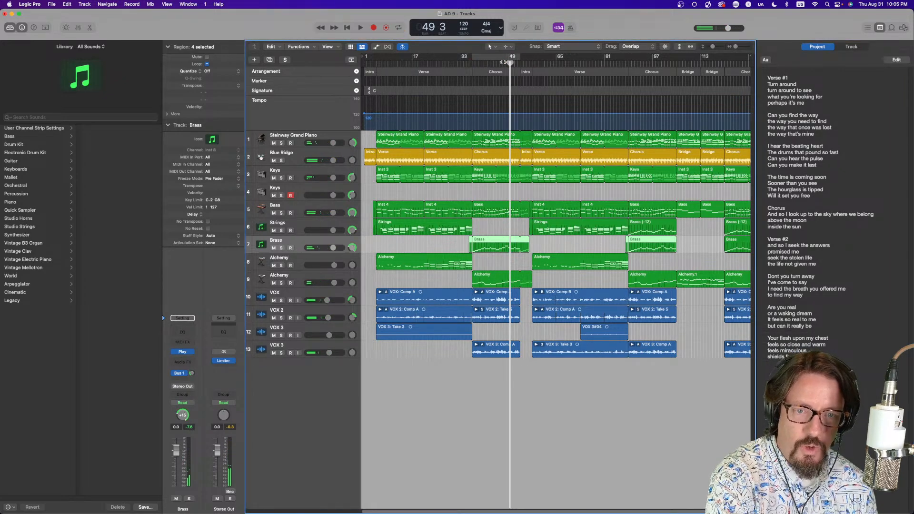
Play the arrangement from bar 37, stop, and return the playhead to bar 37
{"action": "left_click", "coordinate": [505, 62]}
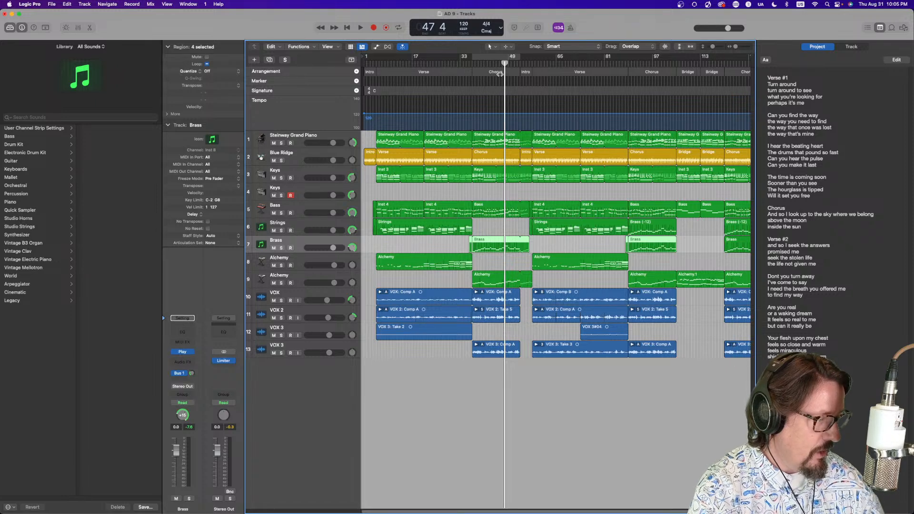
{"action": "left_click_drag", "start_coordinate": [495, 63], "coordinate": [472, 63]}
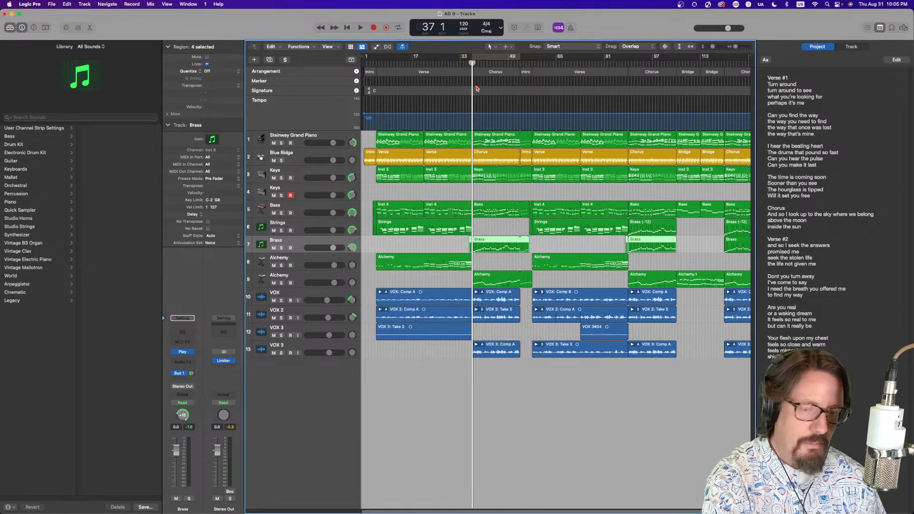
{"action": "key", "text": "space"}
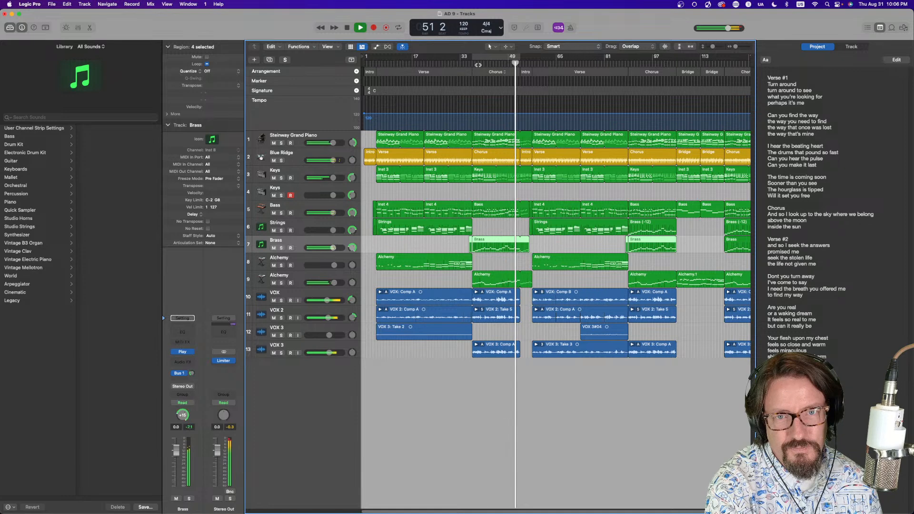
{"action": "key", "text": "space"}
{"action": "left_click_drag", "start_coordinate": [480, 65], "coordinate": [472, 64]}
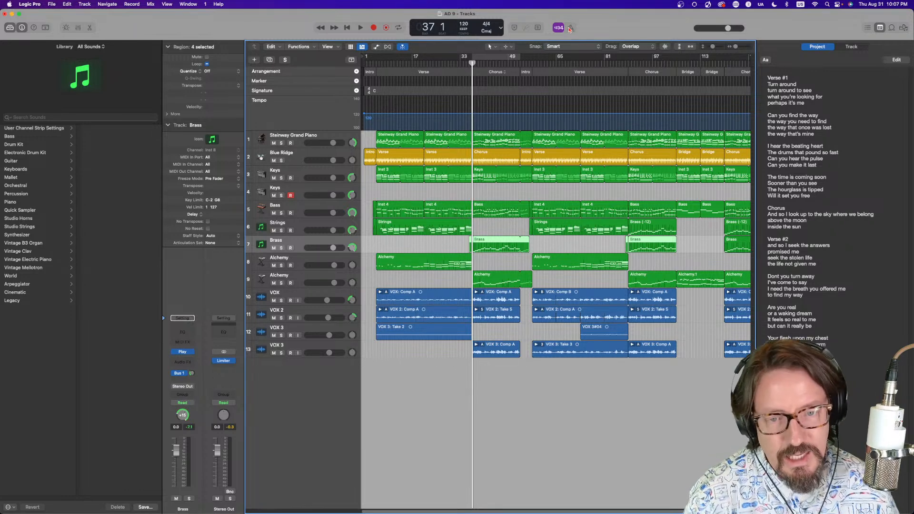
Open the Brass regions in the Piano Roll, zoom in horizontally, and play through the brass part
{"action": "double_click", "coordinate": [484, 242]}
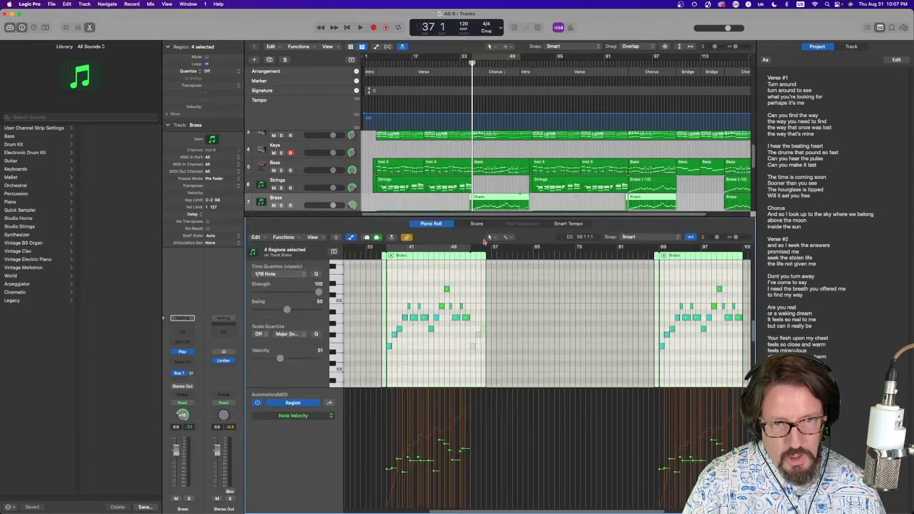
{"action": "key", "text": "super+Right"}
{"action": "key", "text": "super+Right"}
{"action": "key", "text": "super+Right"}
{"action": "key", "text": "super+Right"}
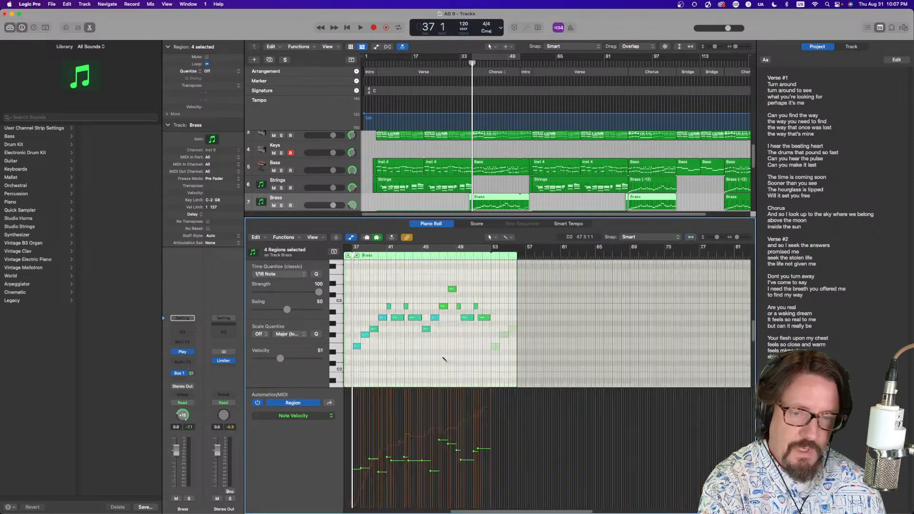
{"action": "key", "text": "space"}
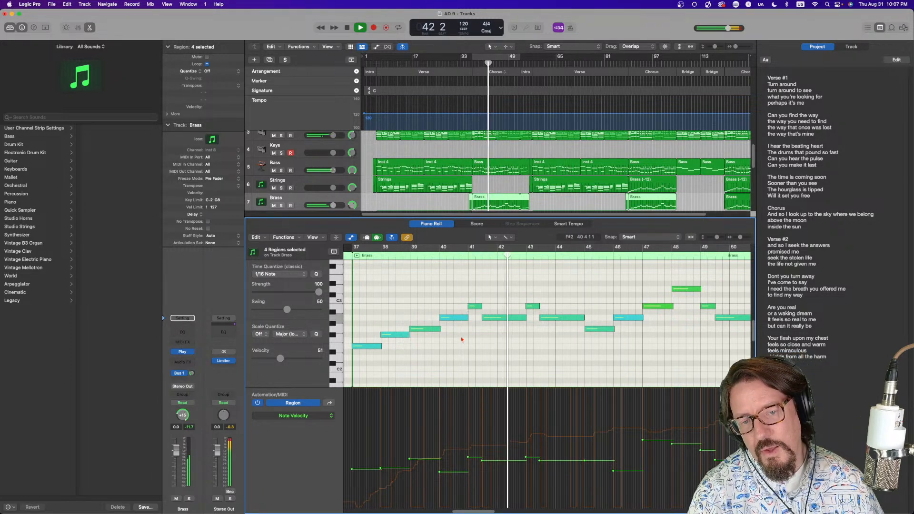
{"action": "mouse_move", "coordinate": [462, 318]}
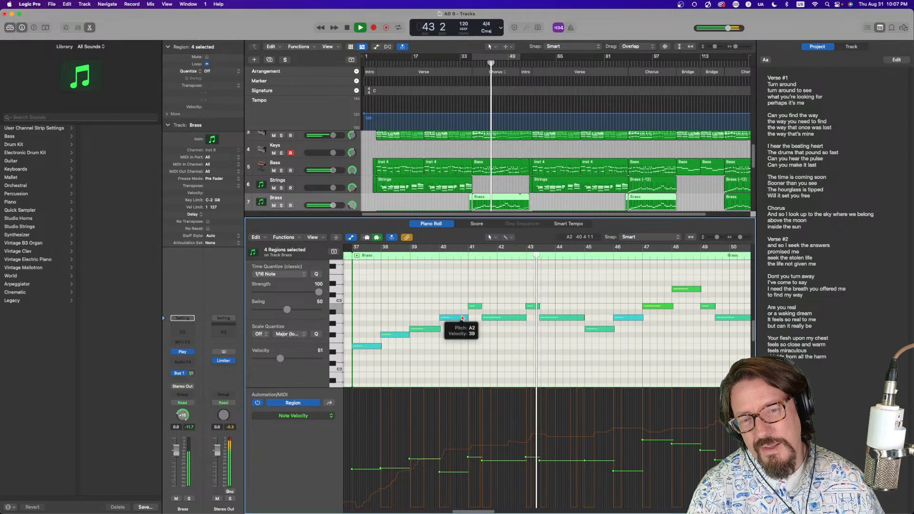
{"action": "left_click", "coordinate": [405, 258]}
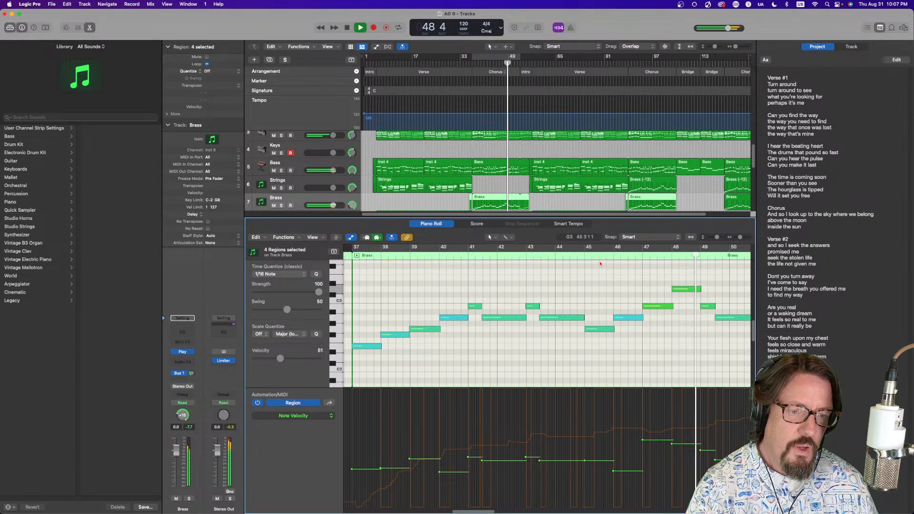
{"action": "key", "text": "space"}
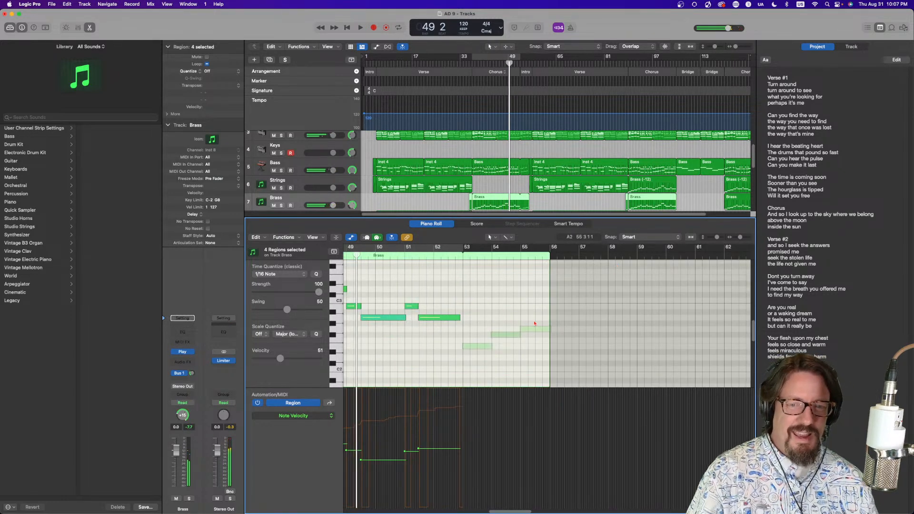
Scroll through the brass notes in the Piano Roll and close the editor
{"action": "scroll", "coordinate": [513, 318], "scroll_direction": "left", "scroll_amount": 10}
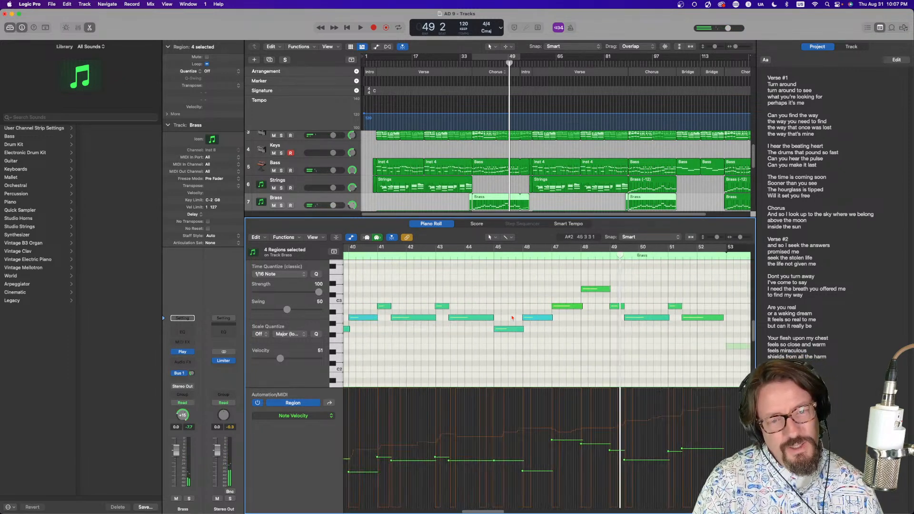
{"action": "scroll", "coordinate": [513, 318], "scroll_direction": "left", "scroll_amount": 3}
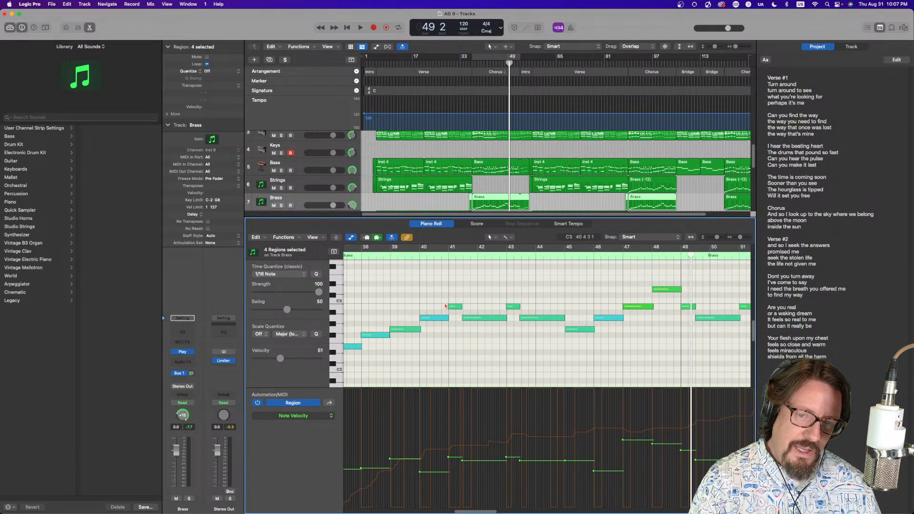
{"action": "scroll", "coordinate": [446, 306], "scroll_direction": "left", "scroll_amount": 5}
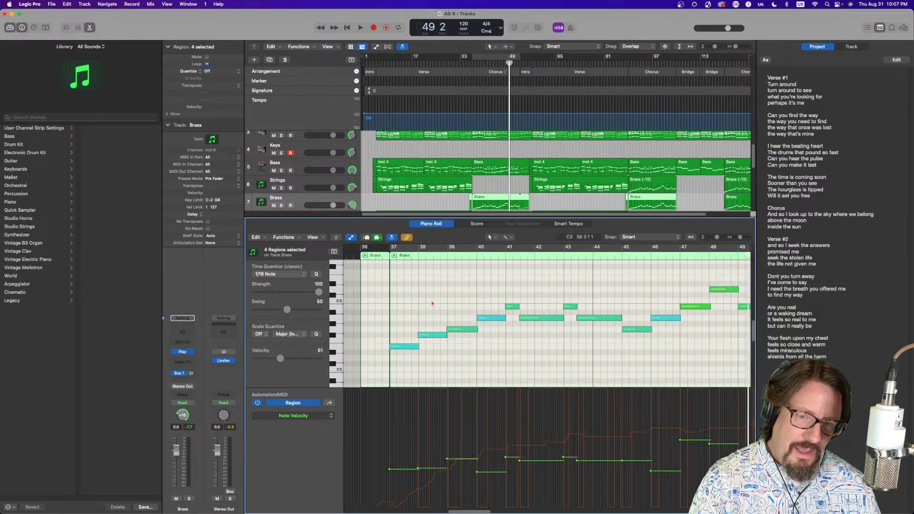
{"action": "scroll", "coordinate": [432, 303], "scroll_direction": "right", "scroll_amount": 5}
{"action": "scroll", "coordinate": [430, 302], "scroll_direction": "right", "scroll_amount": 3}
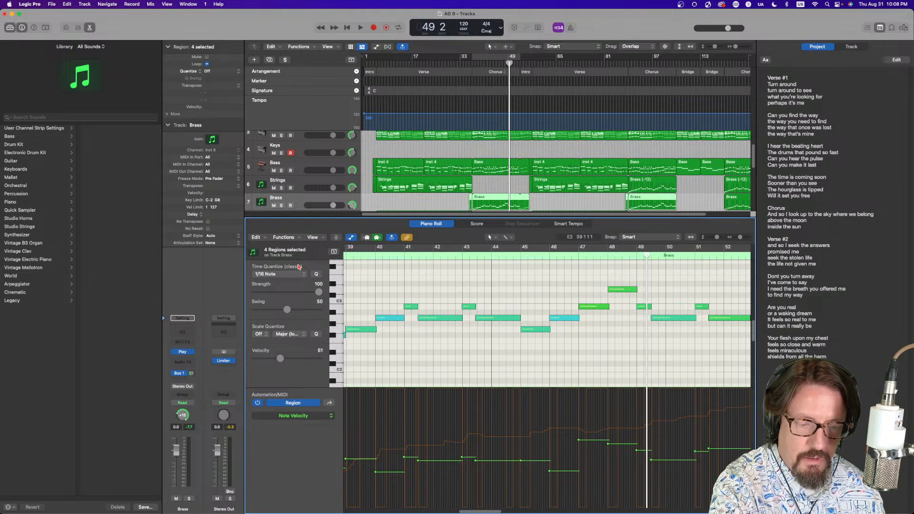
{"action": "key", "text": "p"}
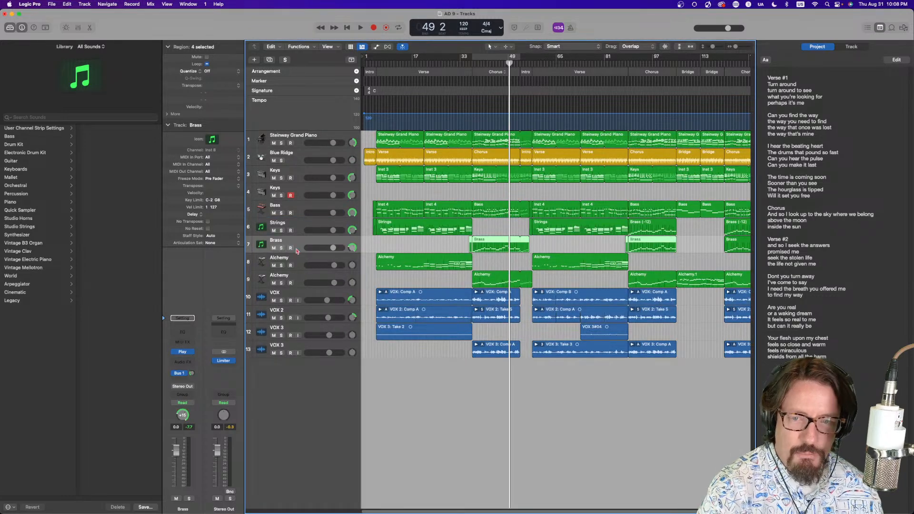
Add a new software instrument track below the second Alchemy track and load the Play instrument plug-in on it
{"action": "left_click", "coordinate": [315, 279]}
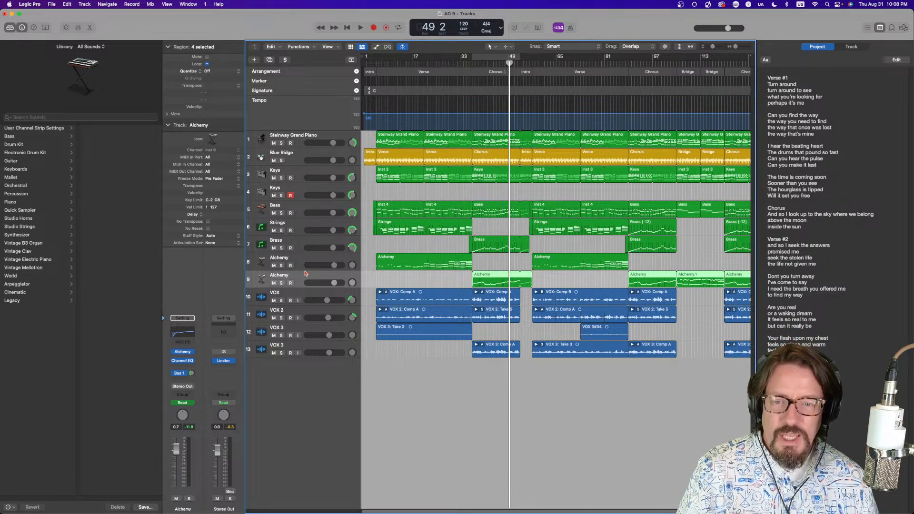
{"action": "left_click", "coordinate": [84, 4]}
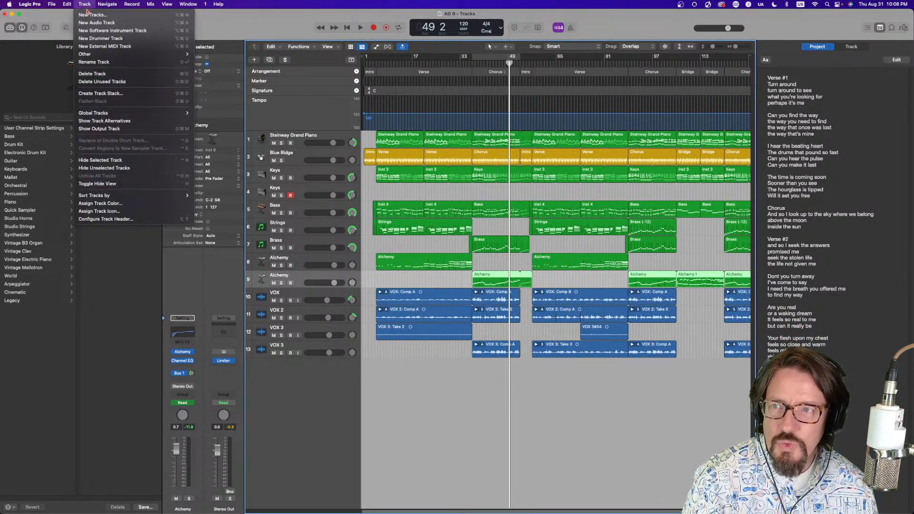
{"action": "left_click", "coordinate": [90, 31]}
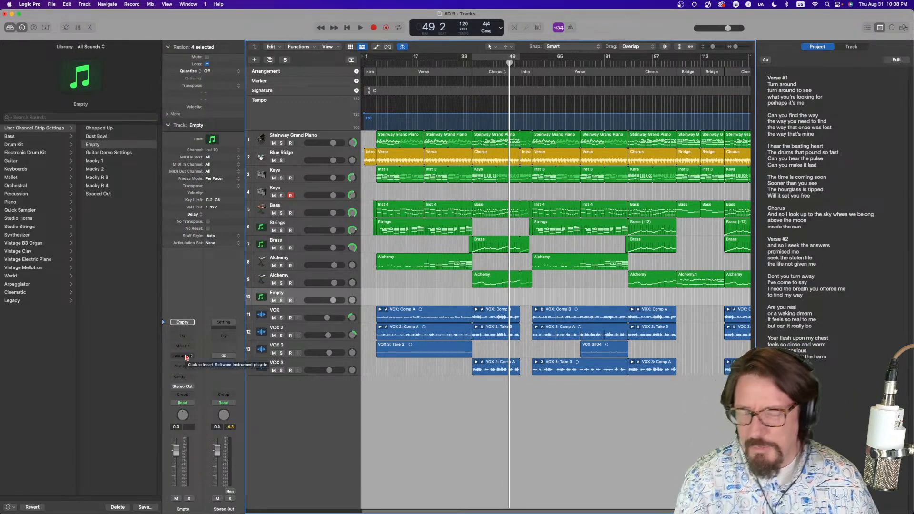
{"action": "left_click", "coordinate": [185, 357]}
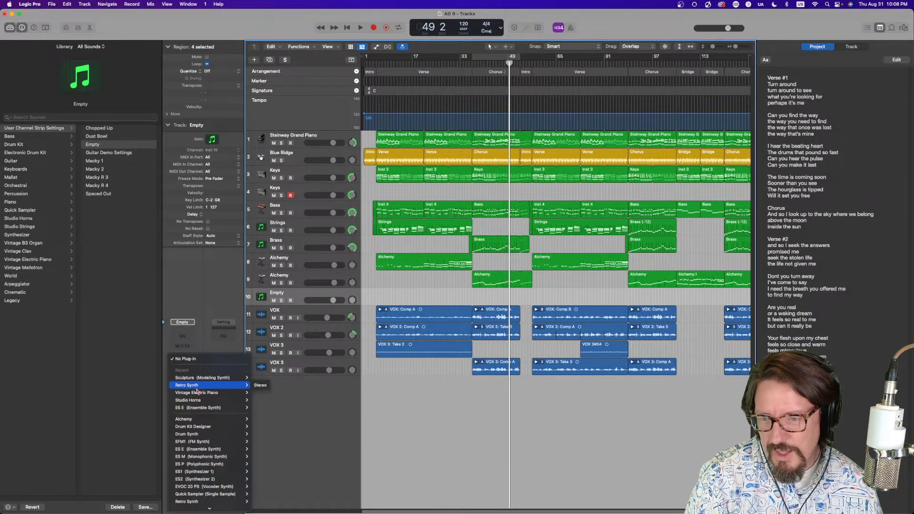
{"action": "mouse_move", "coordinate": [195, 504]}
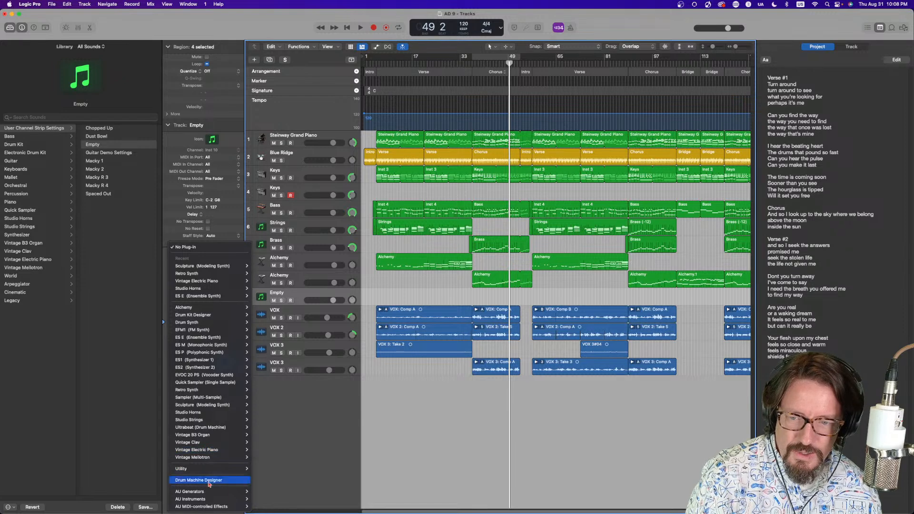
{"action": "mouse_move", "coordinate": [269, 477]}
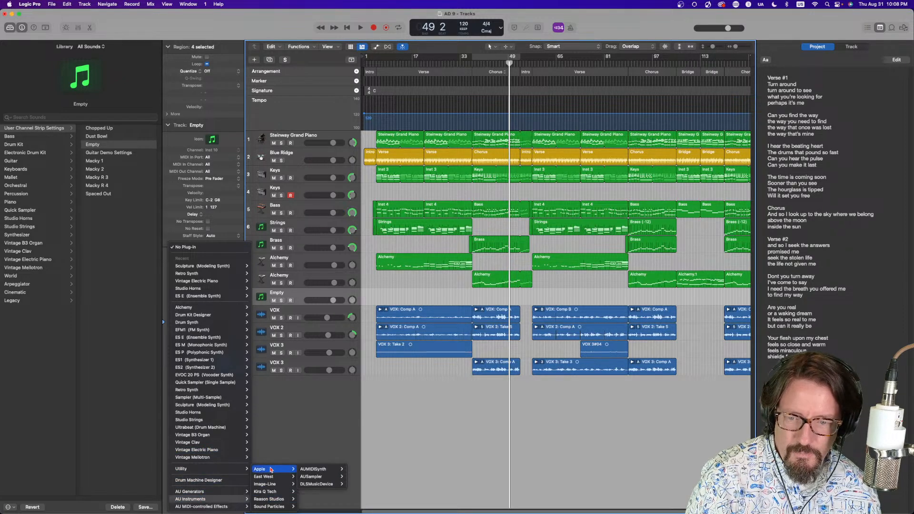
{"action": "left_click", "coordinate": [335, 478]}
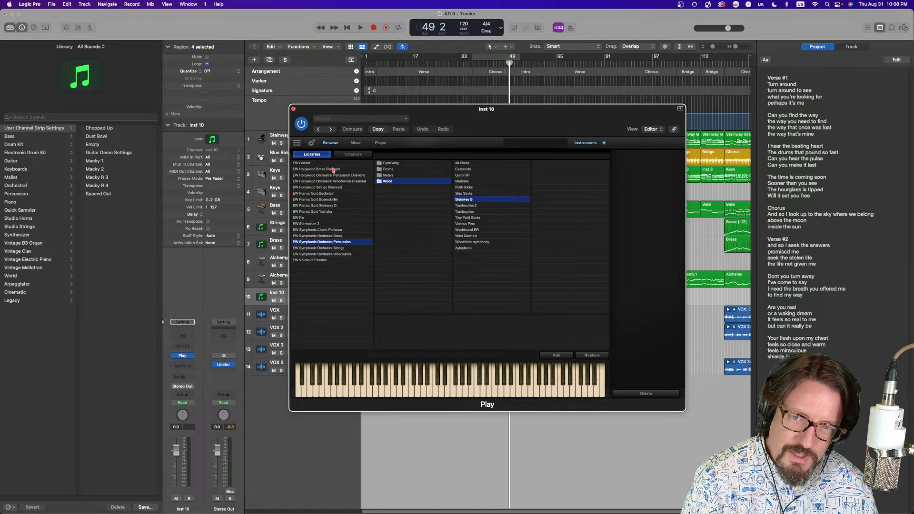
Browse EW Symphonic Choirs Platinum multis and load BOYS WB SOFT from Boys WB into the Play instrument
{"action": "left_click", "coordinate": [321, 230]}
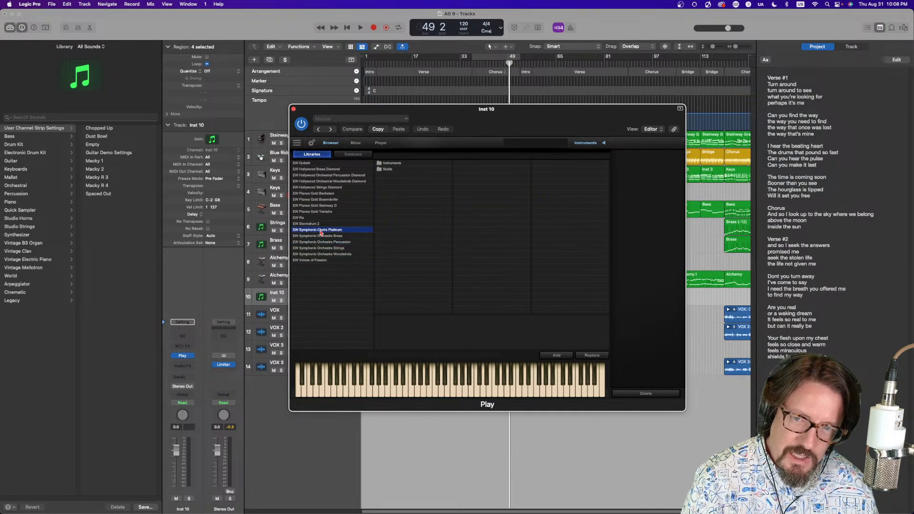
{"action": "left_click", "coordinate": [387, 170]}
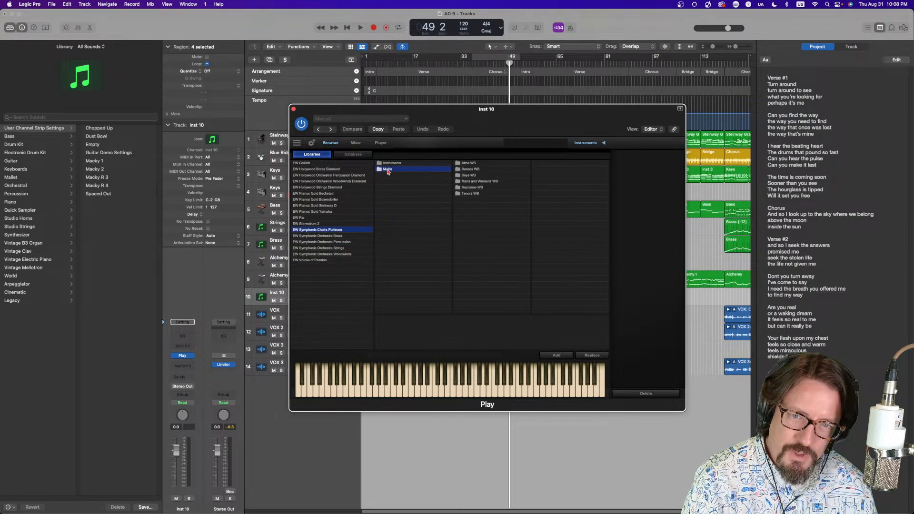
{"action": "left_click", "coordinate": [475, 182]}
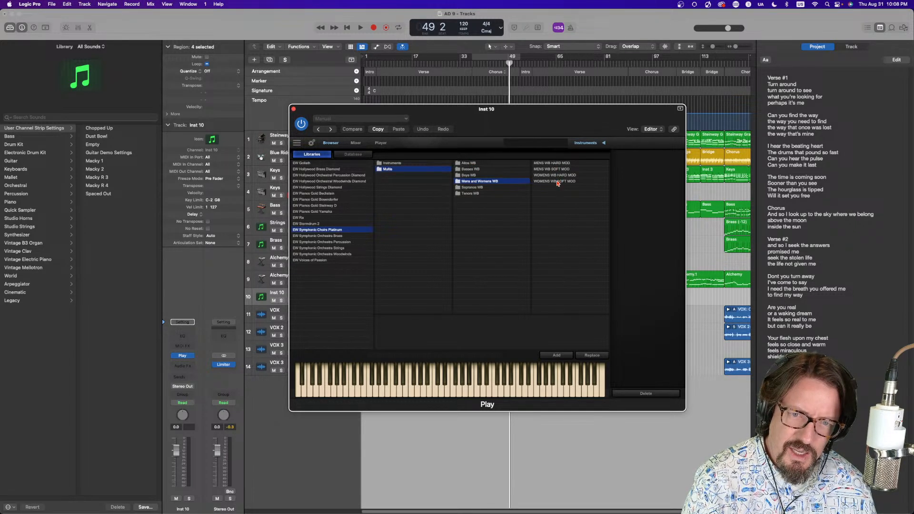
{"action": "left_click", "coordinate": [475, 195]}
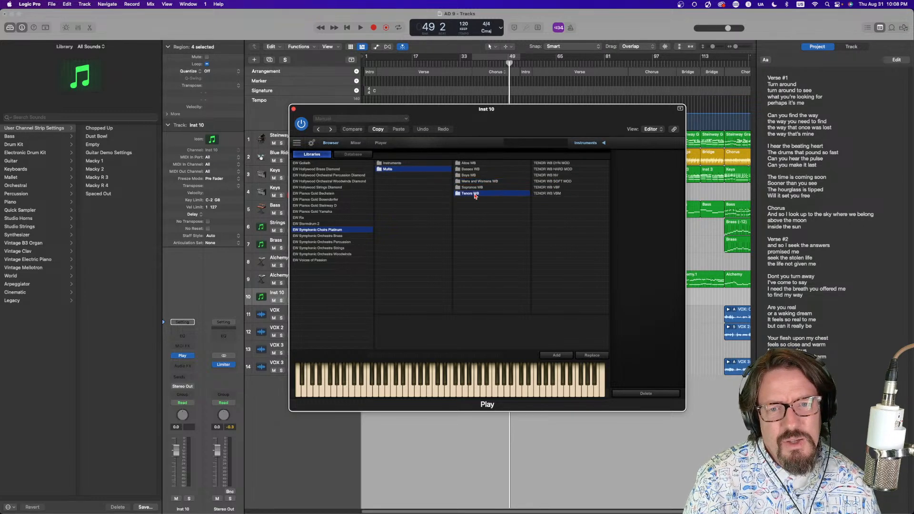
{"action": "left_click", "coordinate": [473, 188]}
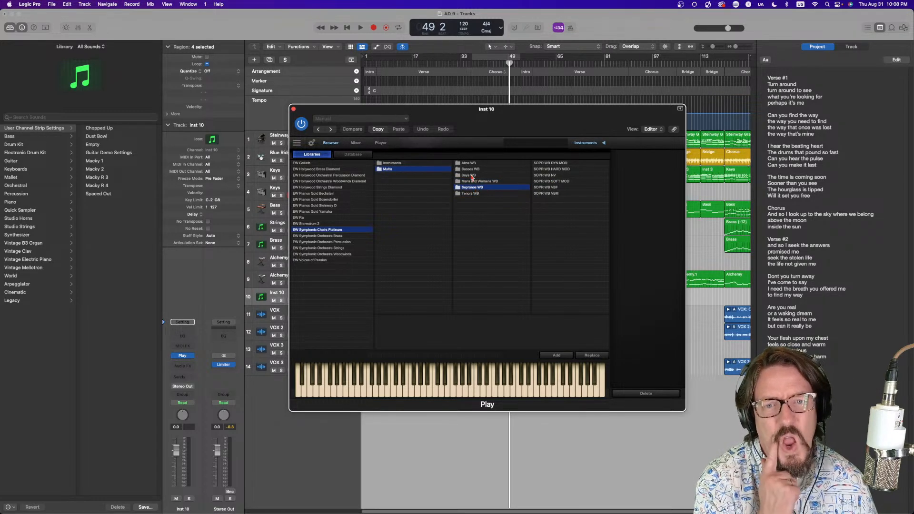
{"action": "left_click", "coordinate": [470, 175]}
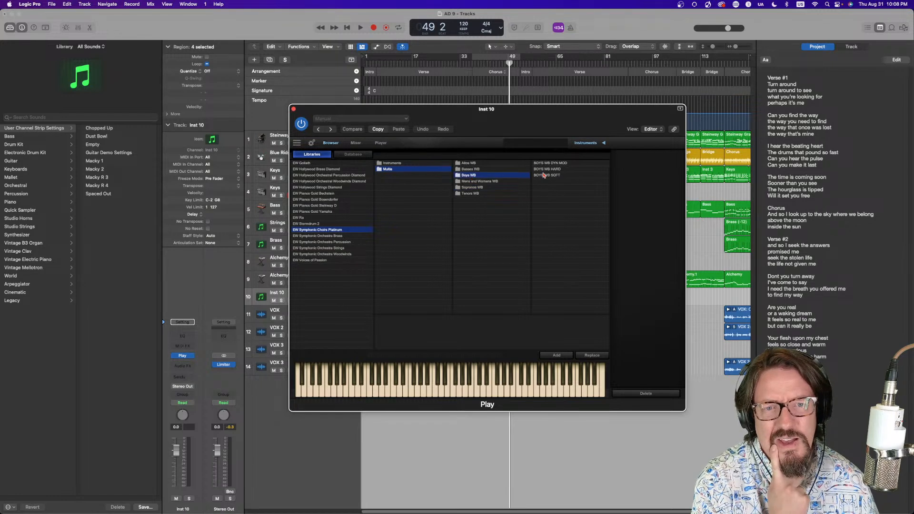
{"action": "left_click", "coordinate": [557, 175]}
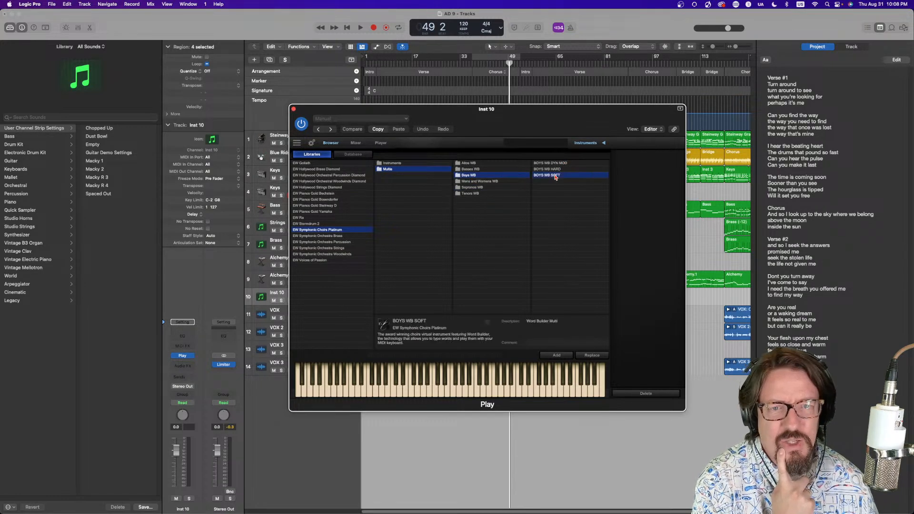
{"action": "left_click", "coordinate": [592, 356]}
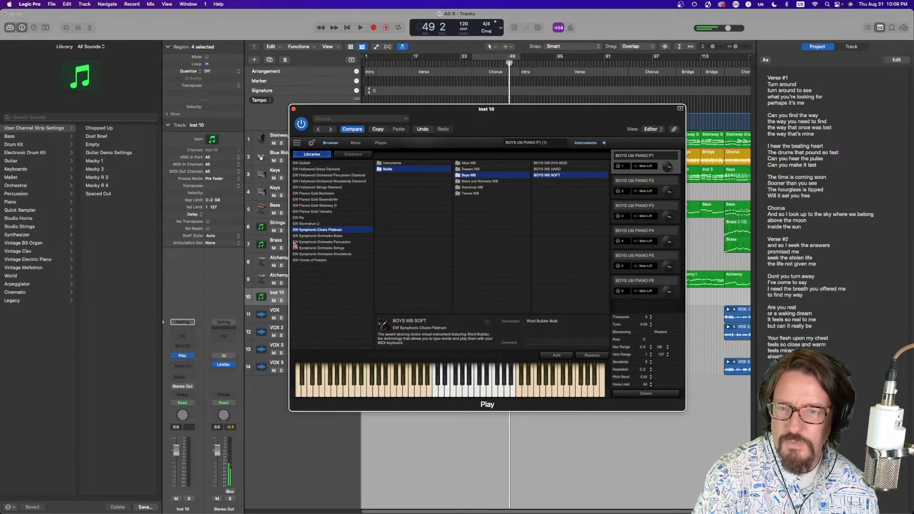
Arm the new Inst 10 track for recording instead of Keys, and copy the bar 33 Brass region onto it
{"action": "left_click_drag", "start_coordinate": [330, 109], "coordinate": [494, 139]}
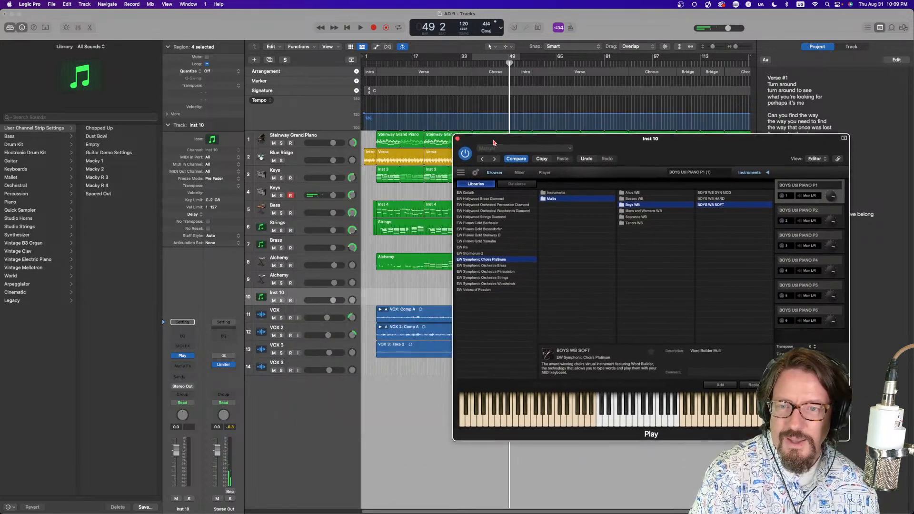
{"action": "left_click", "coordinate": [290, 301]}
{"action": "left_click_drag", "start_coordinate": [538, 139], "coordinate": [446, 354]}
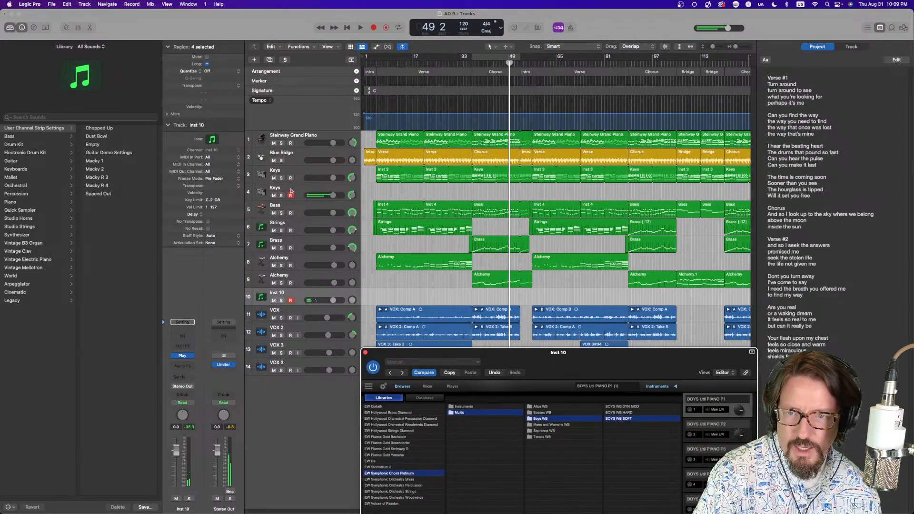
{"action": "left_click", "coordinate": [291, 196]}
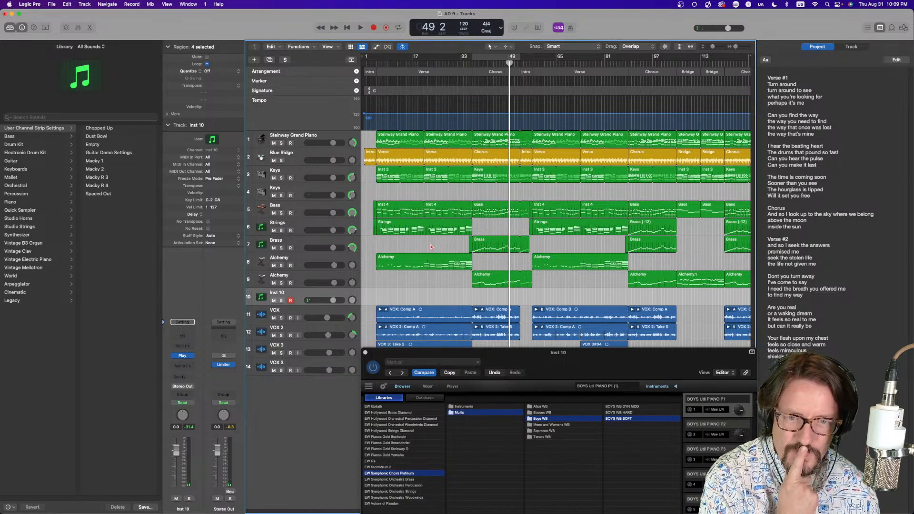
{"action": "left_click", "coordinate": [489, 242]}
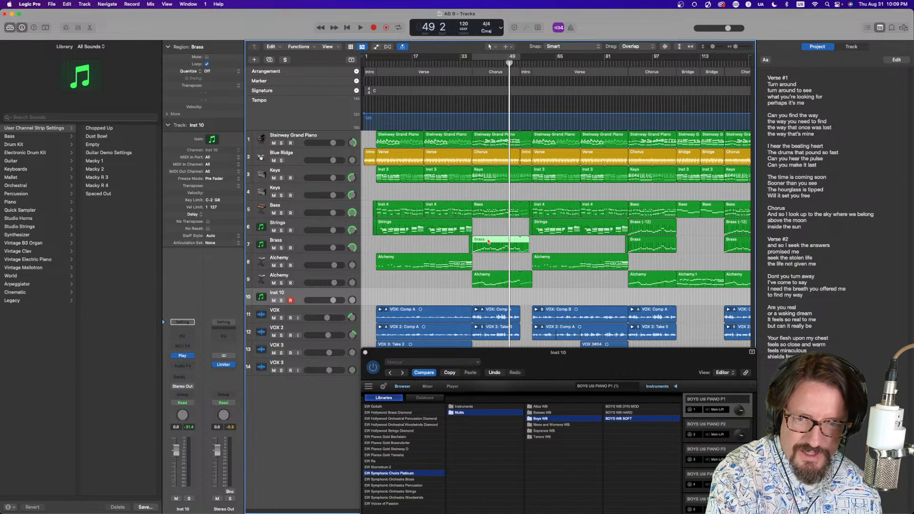
{"action": "left_click_drag", "start_coordinate": [488, 241], "coordinate": [485, 298]}
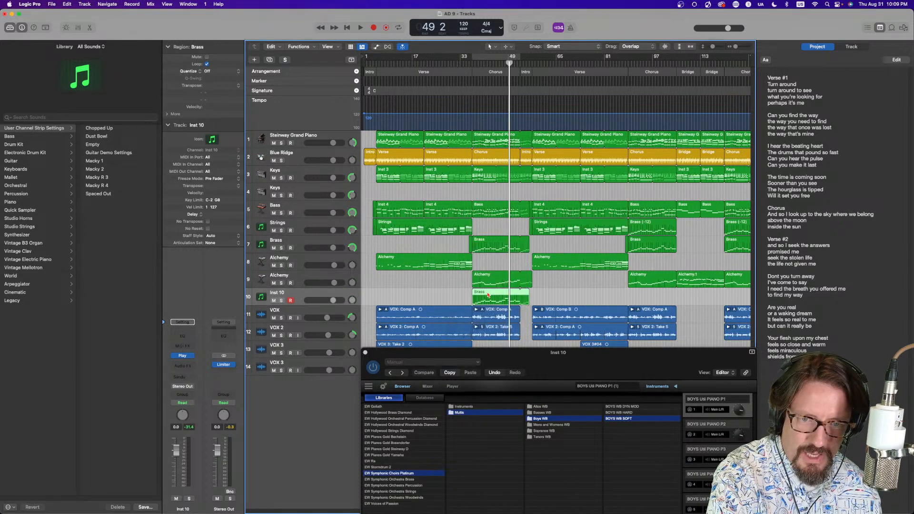
Solo the new Inst 10 choir track and play it back from the chorus around bar 33
{"action": "left_click", "coordinate": [282, 301]}
{"action": "key", "text": "space"}
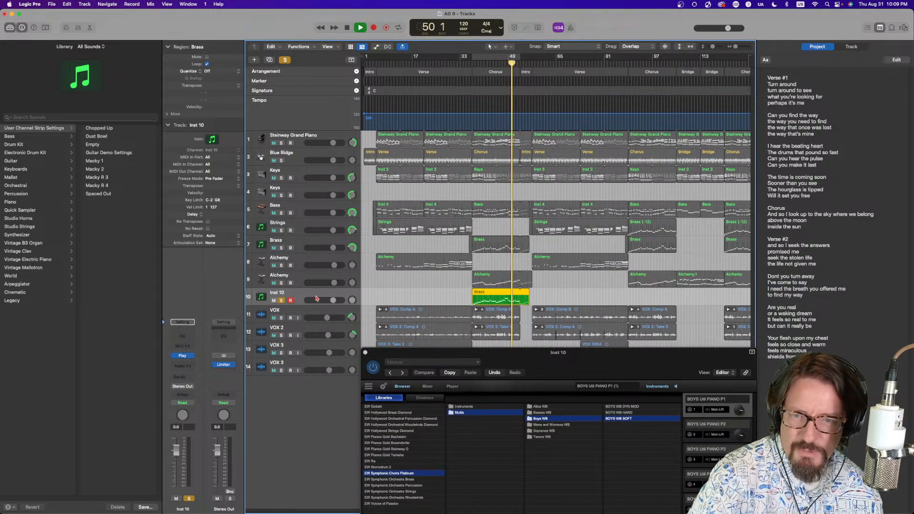
{"action": "left_click", "coordinate": [490, 58]}
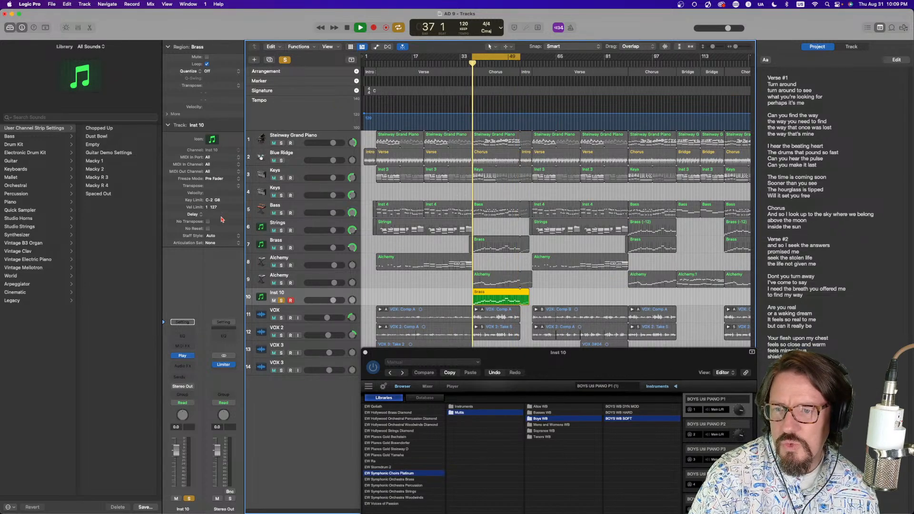
Set the Inst 10 track's transpose to +12 semitones and stop playback
{"action": "left_click", "coordinate": [238, 186]}
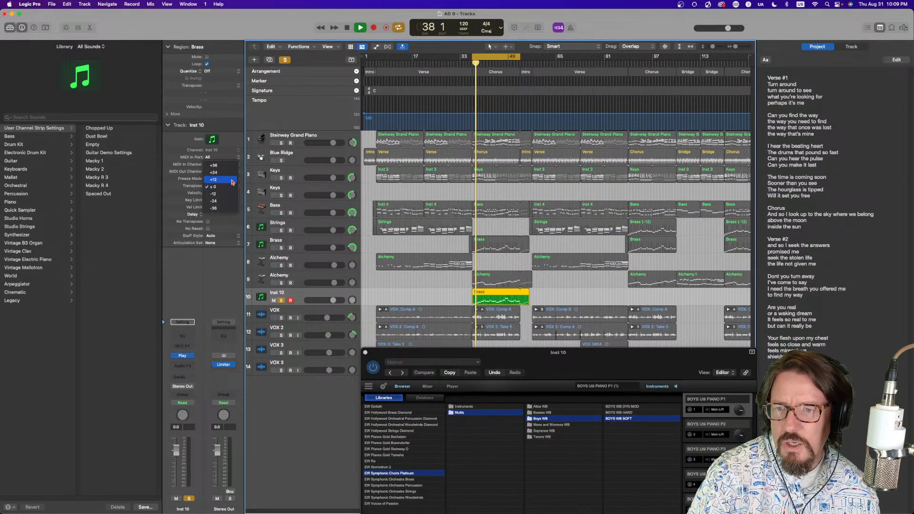
{"action": "left_click", "coordinate": [228, 177]}
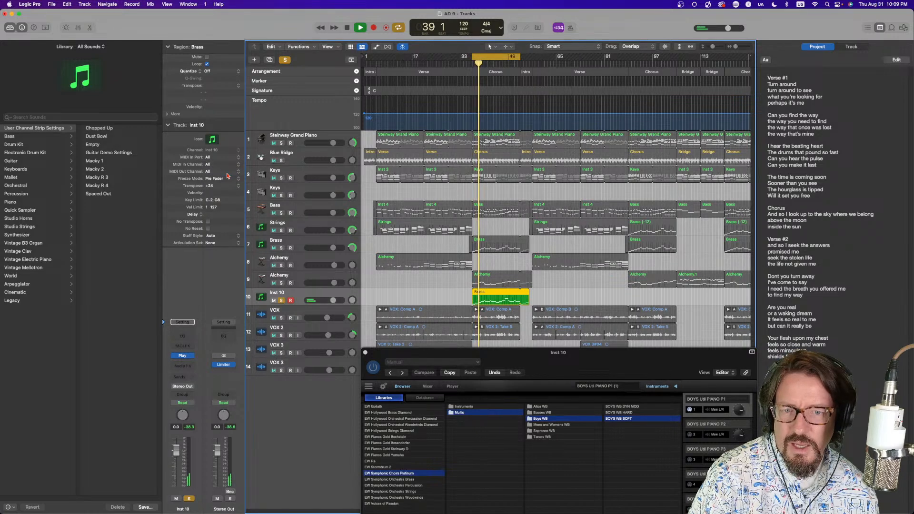
{"action": "left_click", "coordinate": [239, 187]}
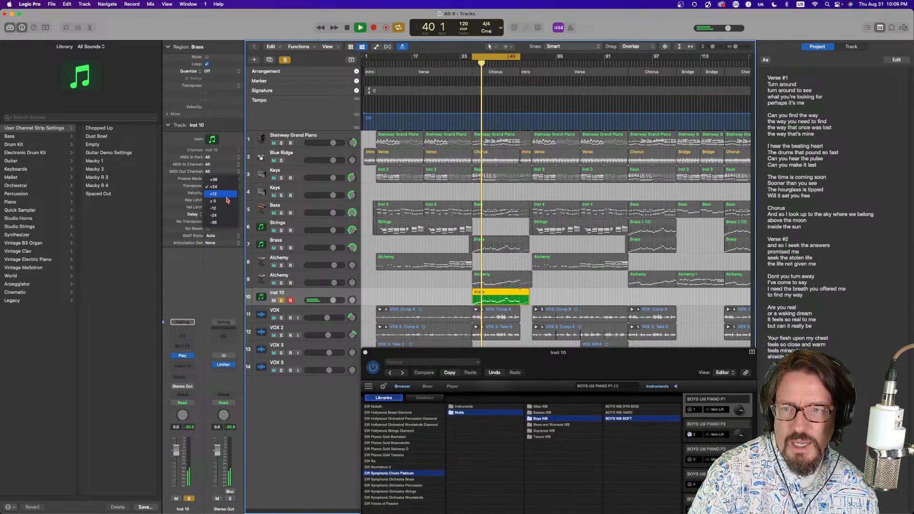
{"action": "left_click", "coordinate": [234, 194]}
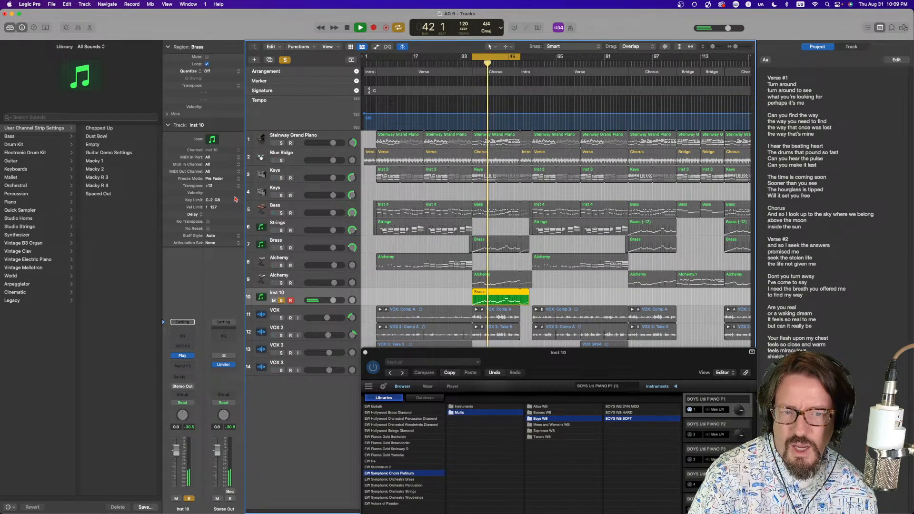
{"action": "key", "text": "space"}
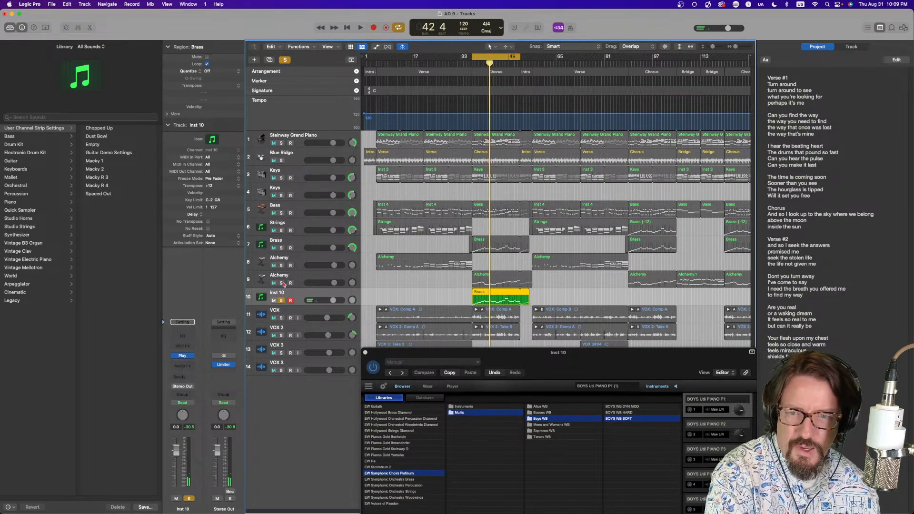
Audition the choir with Brass and Keys soloed, nudging the Inst 10 and Brass volume faders, and unsolo Brass and Keys
{"action": "left_click", "coordinate": [282, 248]}
{"action": "left_click", "coordinate": [282, 178]}
{"action": "key", "text": "space"}
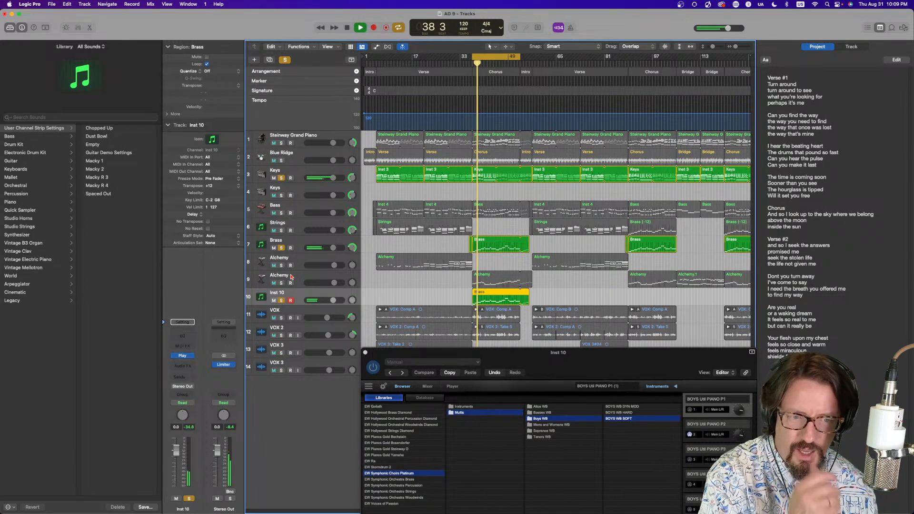
{"action": "left_click_drag", "start_coordinate": [333, 300], "coordinate": [337, 300]}
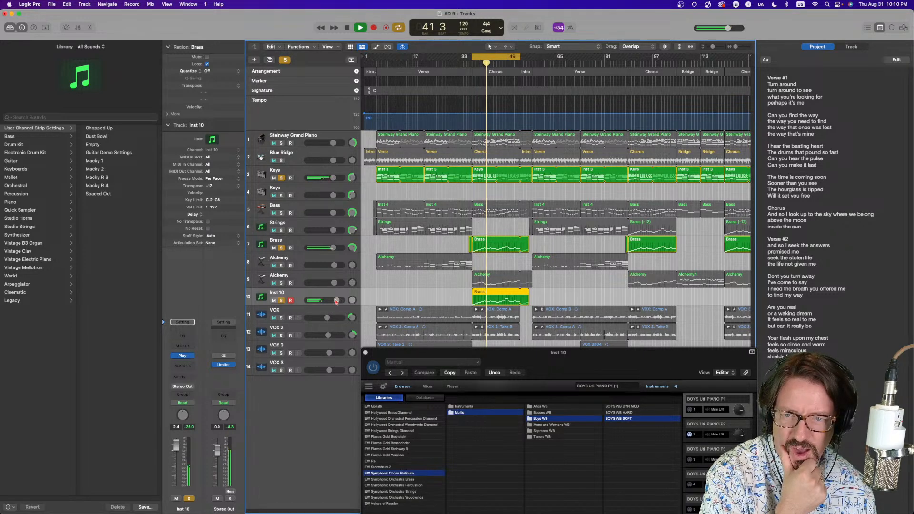
{"action": "left_click_drag", "start_coordinate": [337, 301], "coordinate": [340, 298]}
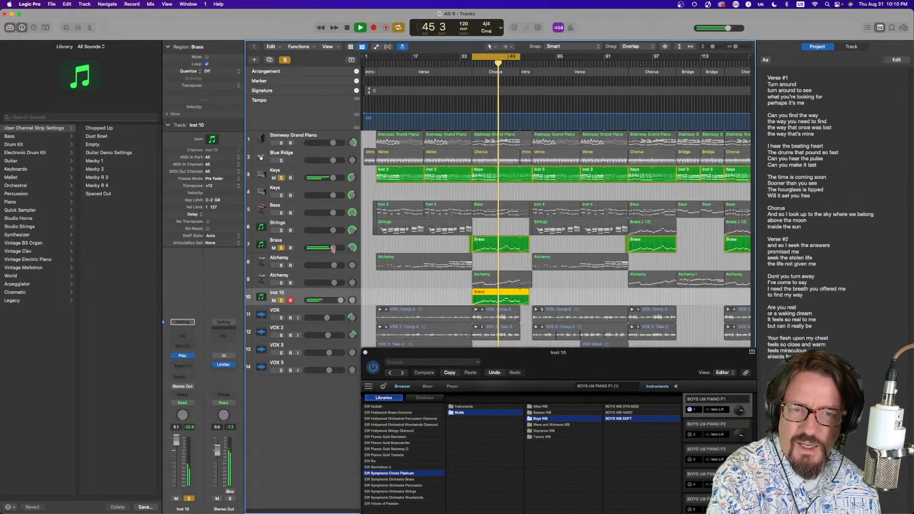
{"action": "left_click_drag", "start_coordinate": [333, 249], "coordinate": [323, 248]}
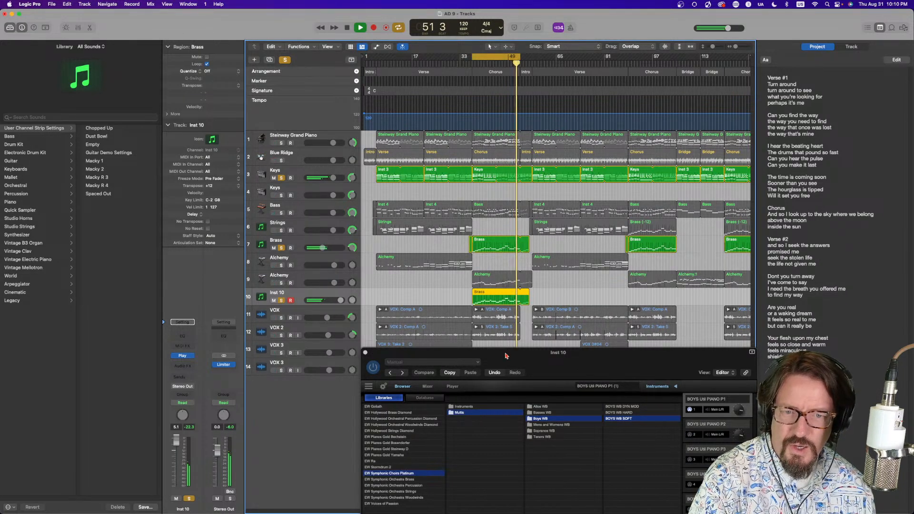
{"action": "key", "text": "space"}
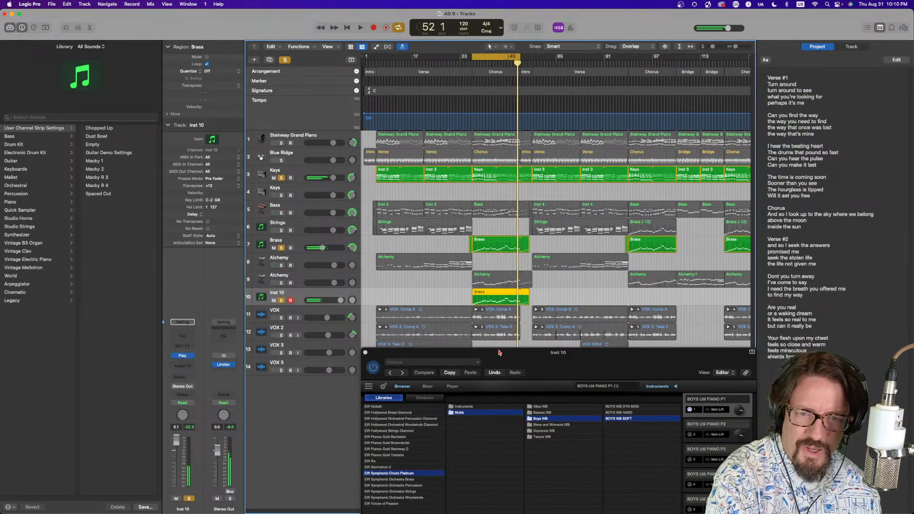
{"action": "left_click", "coordinate": [280, 248]}
{"action": "left_click", "coordinate": [280, 178]}
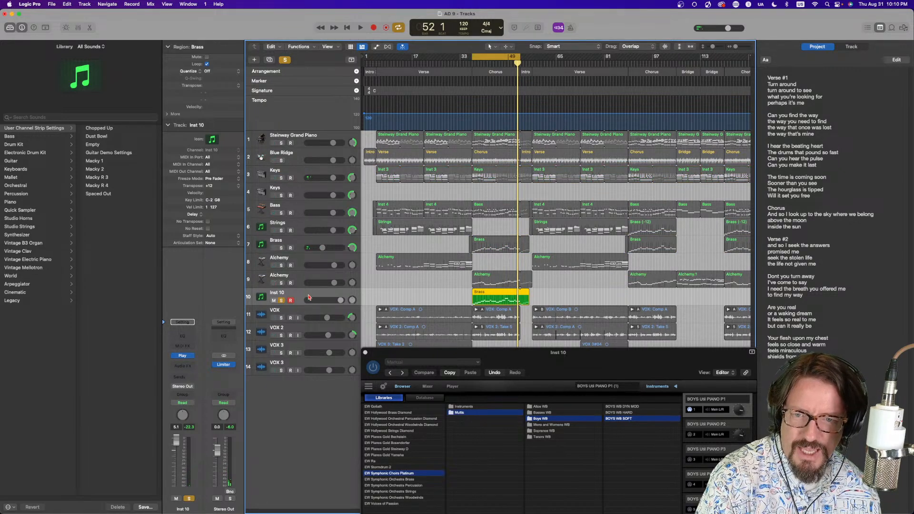
In the Play instrument's Player view, enter the Word Builder text "where we be lon" for the choir
{"action": "left_click_drag", "start_coordinate": [433, 355], "coordinate": [371, 62]}
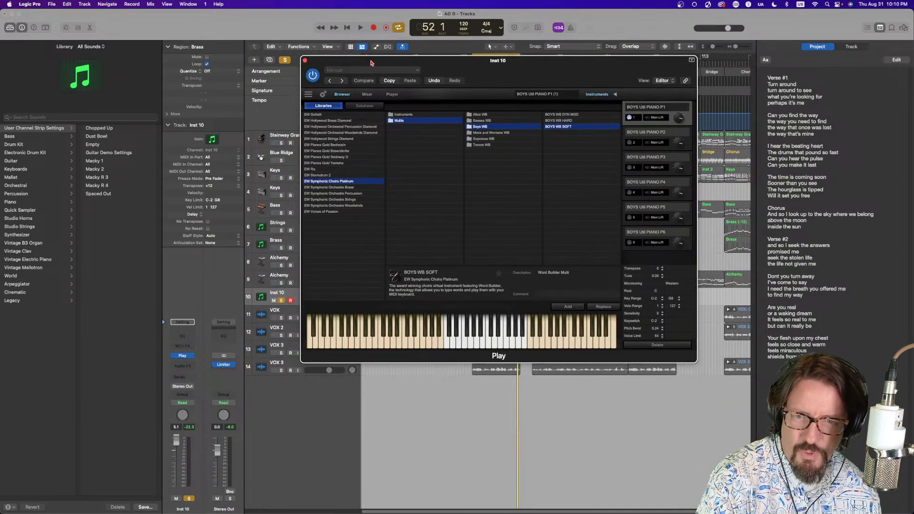
{"action": "left_click", "coordinate": [393, 94]}
{"action": "left_click", "coordinate": [328, 108]}
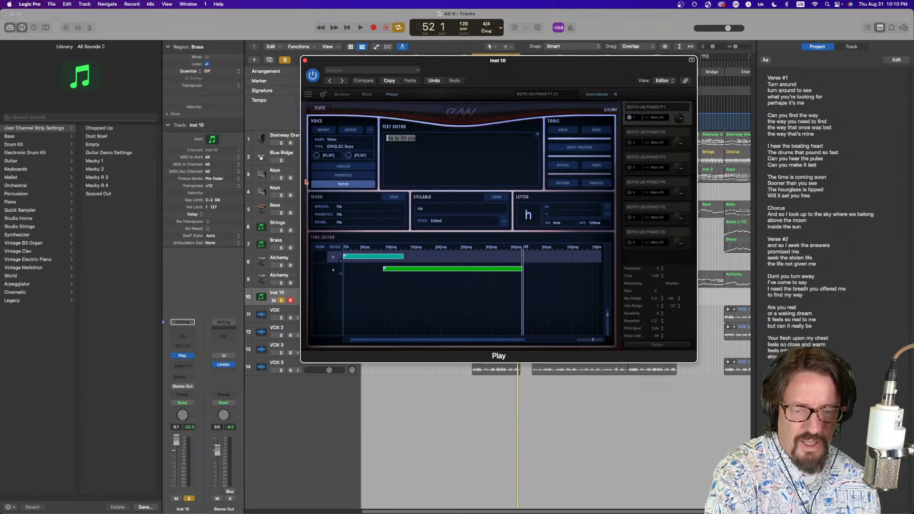
{"action": "left_click", "coordinate": [349, 168]}
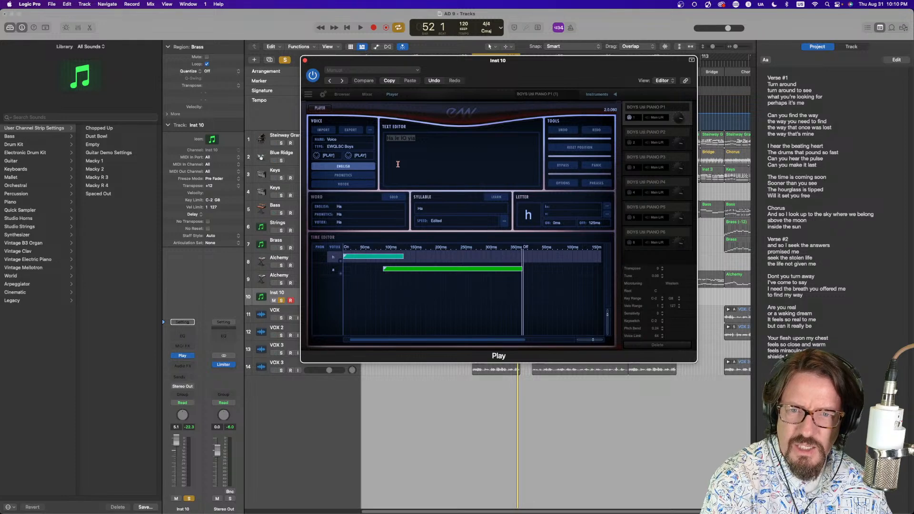
{"action": "left_click_drag", "start_coordinate": [421, 138], "coordinate": [370, 143]}
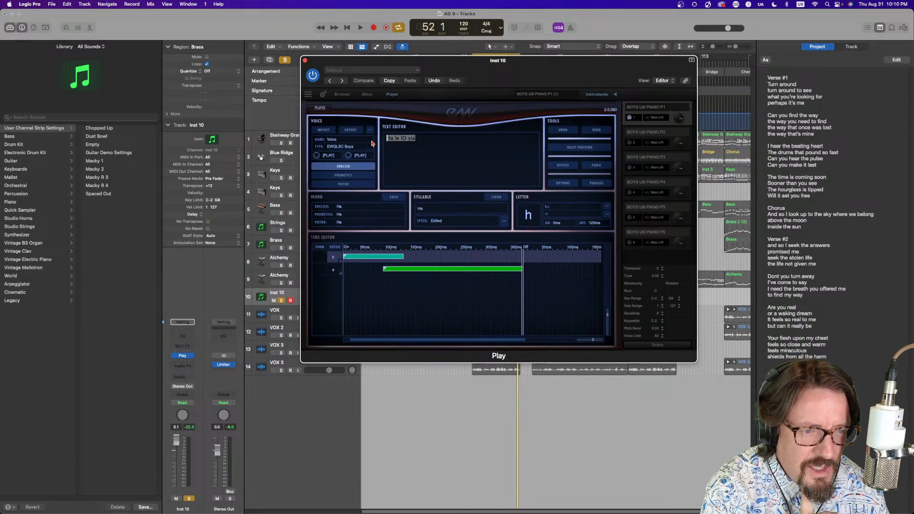
{"action": "type", "text": "where"}
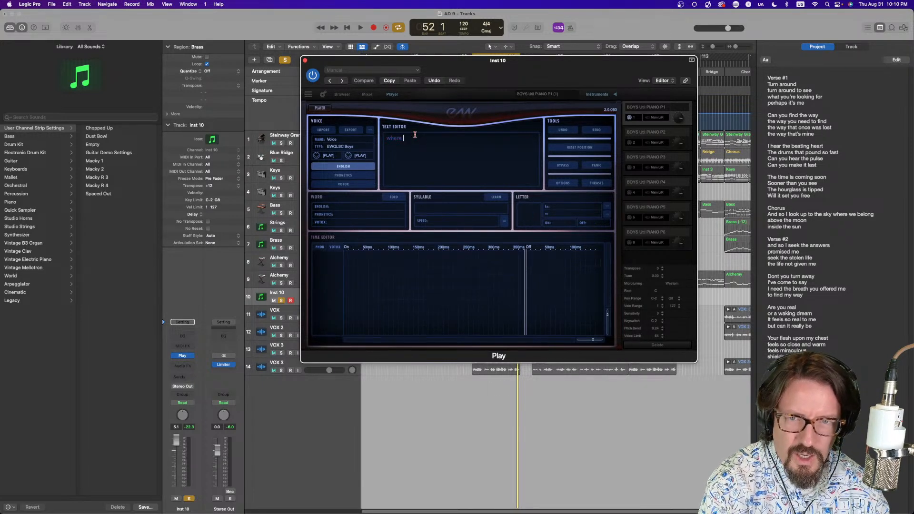
{"action": "type", "text": " we bowl"}
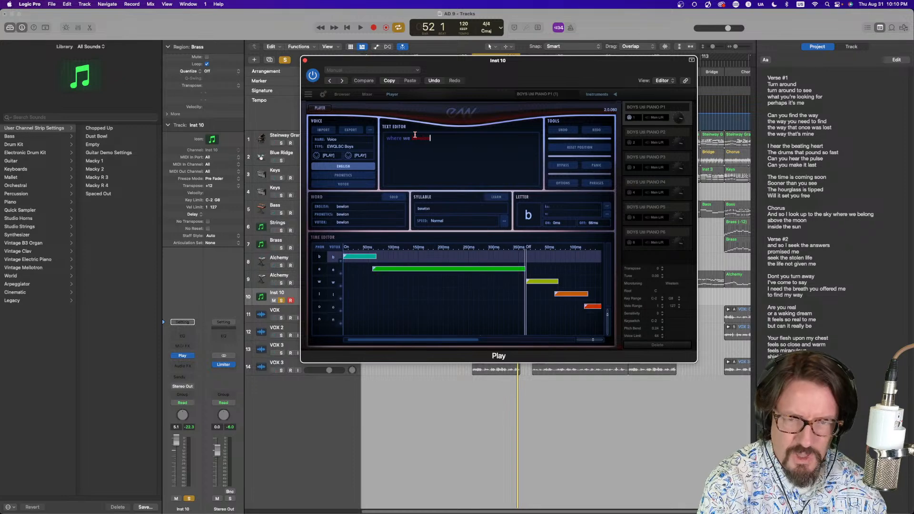
{"action": "key", "text": "BackSpace"}
{"action": "key", "text": "BackSpace"}
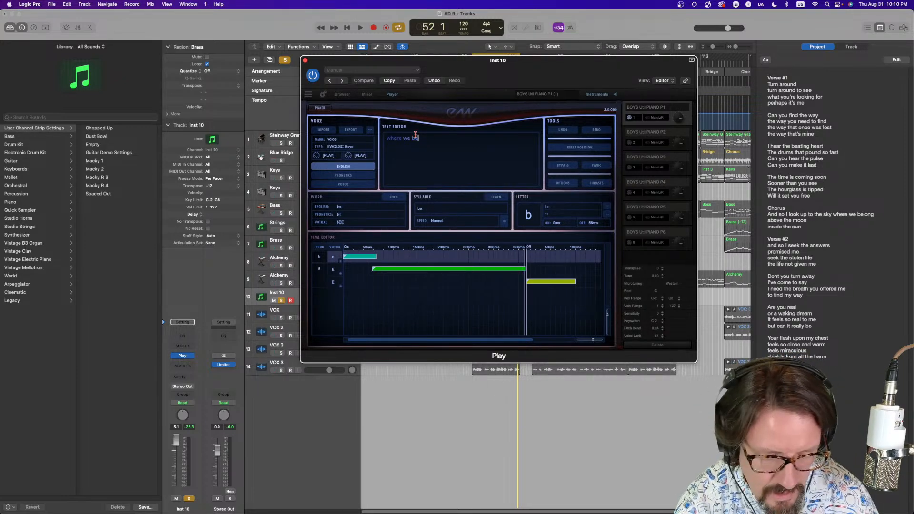
{"action": "type", "text": "long"}
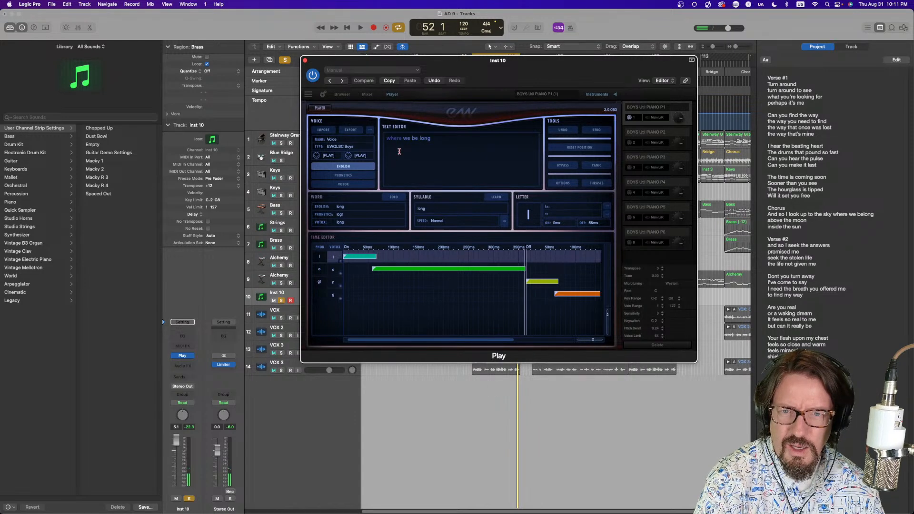
{"action": "left_click", "coordinate": [430, 138]}
{"action": "key", "text": "BackSpace"}
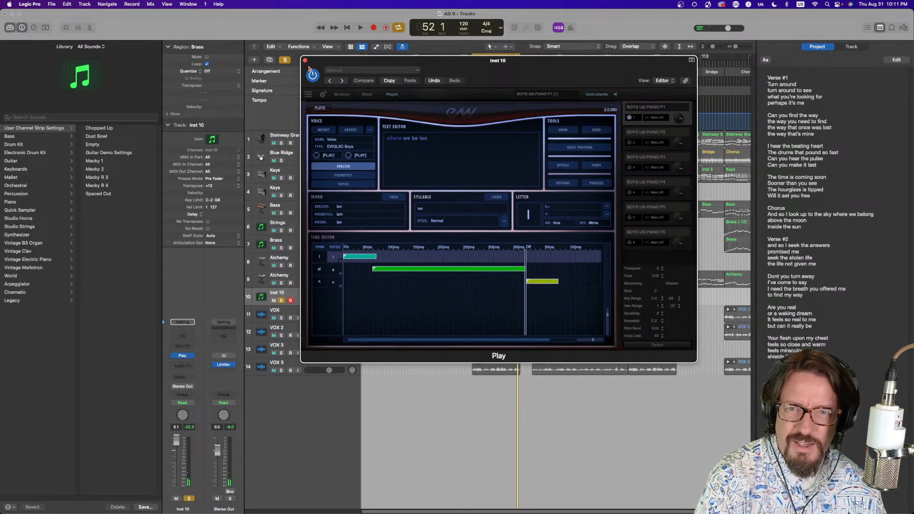
Close the Play instrument window and start playback
{"action": "left_click_drag", "start_coordinate": [315, 61], "coordinate": [410, 103]}
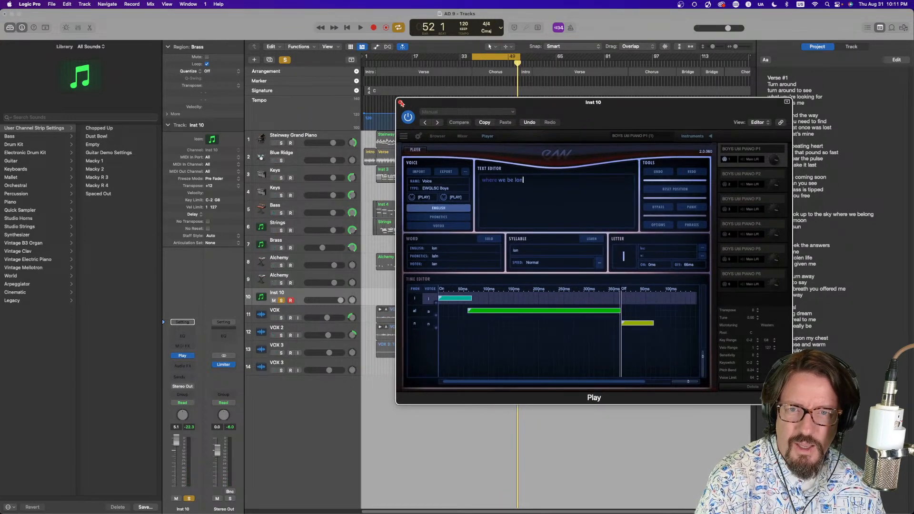
{"action": "left_click", "coordinate": [400, 103]}
{"action": "key", "text": "space"}
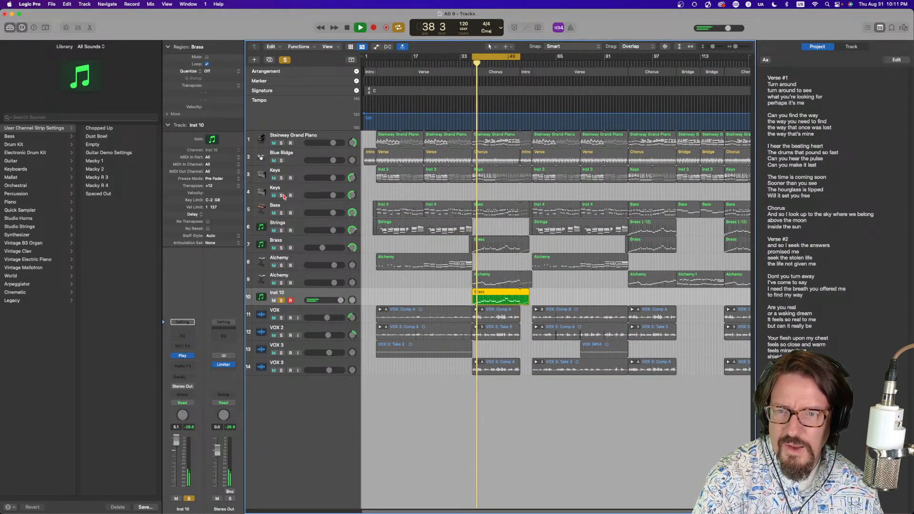
Solo the Keys, Brass and four VOX tracks and raise the Inst 10 volume to about +6 dB
{"action": "left_click", "coordinate": [281, 177]}
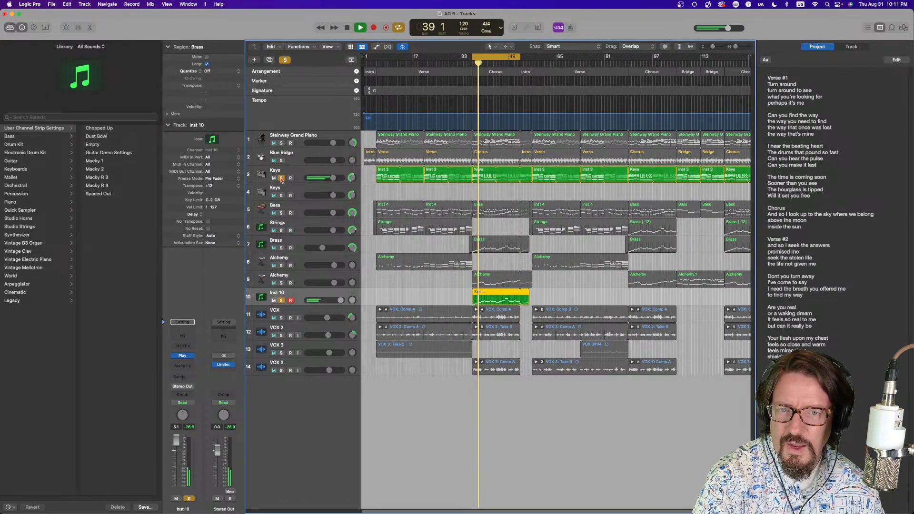
{"action": "left_click", "coordinate": [281, 248]}
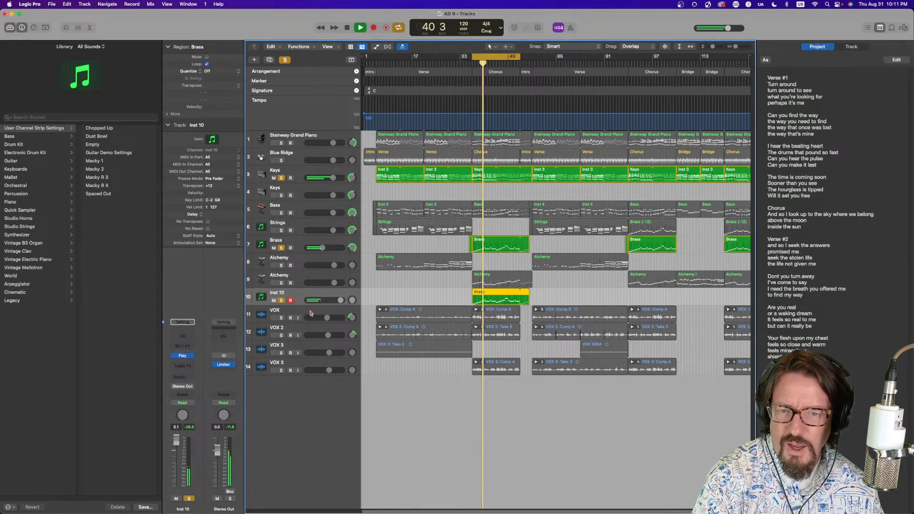
{"action": "left_click_drag", "start_coordinate": [281, 319], "coordinate": [283, 366]}
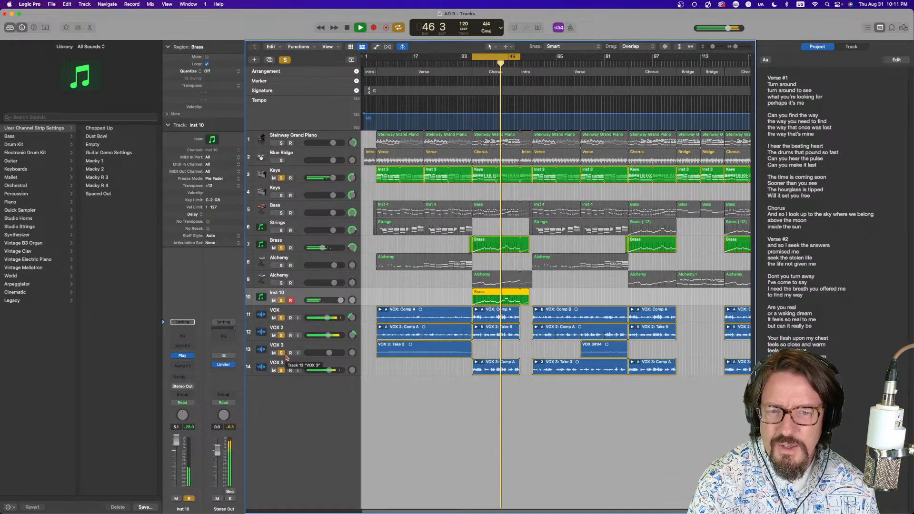
{"action": "left_click_drag", "start_coordinate": [341, 303], "coordinate": [342, 302]}
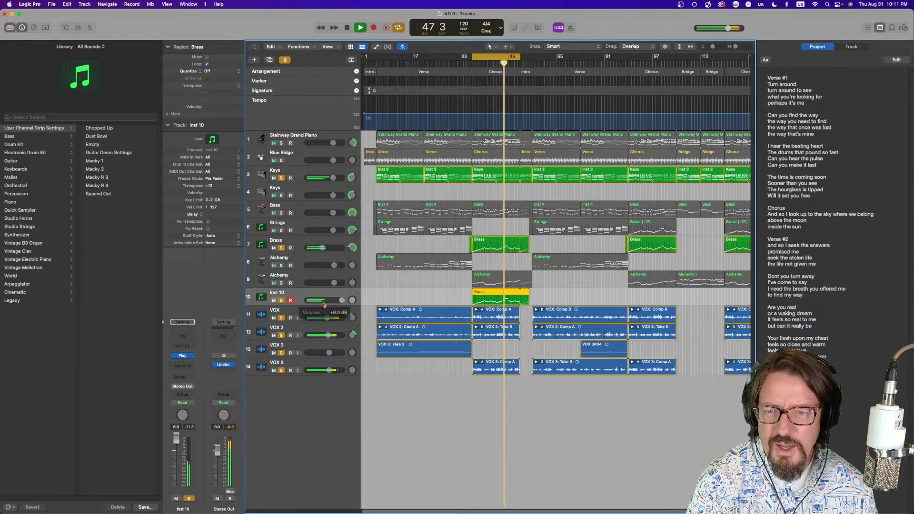
Open the Compressor on the Inst 10 channel, switch to its graph view and lower the threshold
{"action": "left_click", "coordinate": [182, 366]}
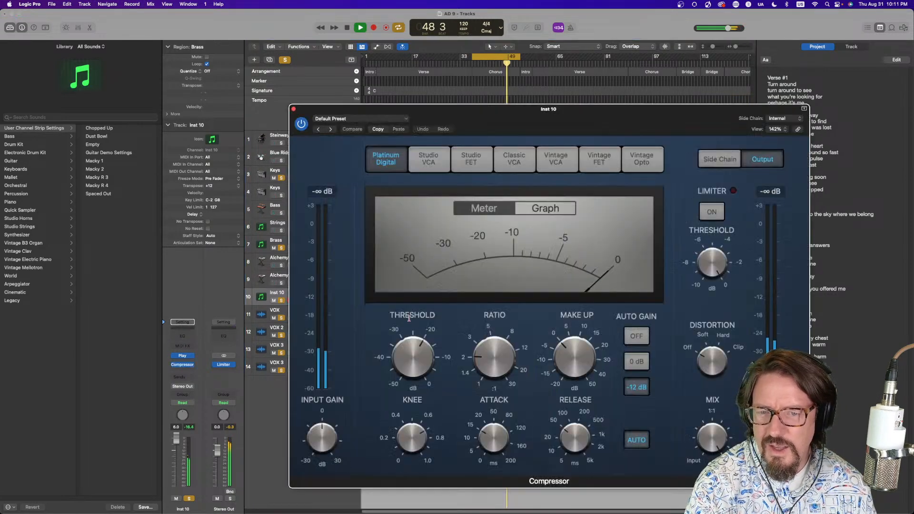
{"action": "left_click", "coordinate": [551, 208]}
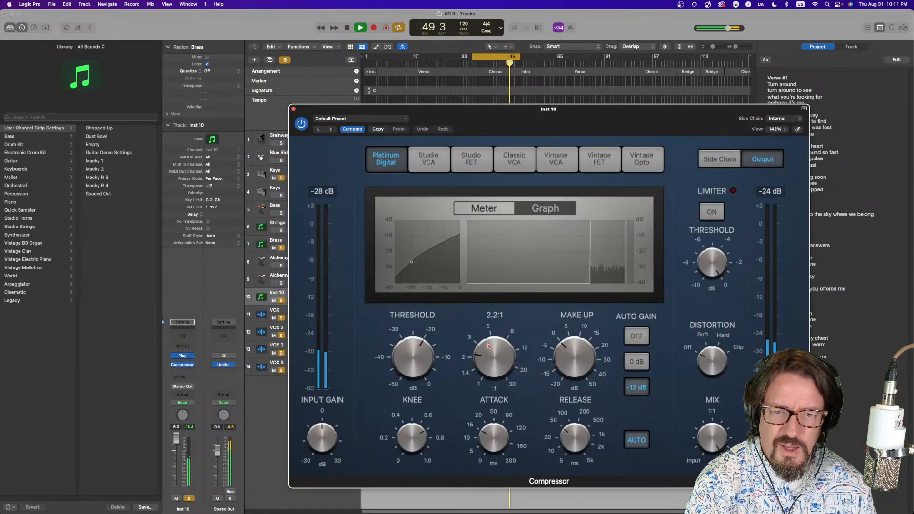
{"action": "left_click_drag", "start_coordinate": [405, 352], "coordinate": [405, 369]}
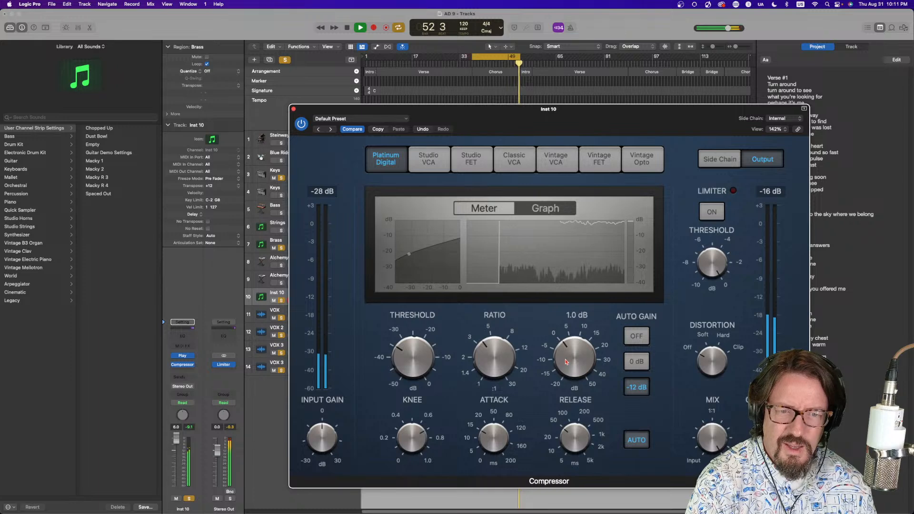
{"action": "left_click", "coordinate": [294, 111]}
{"action": "key", "text": "space"}
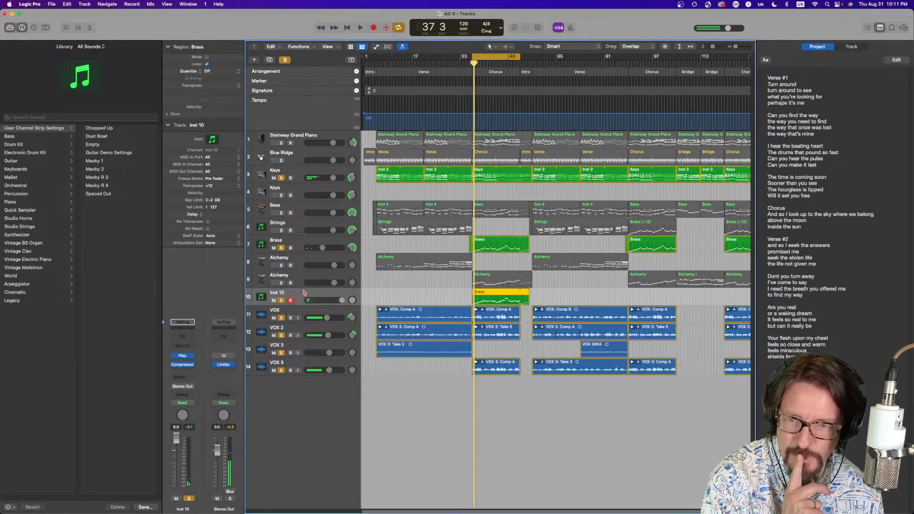
Add a Bus 1 send on the Inst 10 channel, raise its send level, and unsolo the Brass track
{"action": "left_click", "coordinate": [185, 378]}
{"action": "mouse_move", "coordinate": [193, 389]}
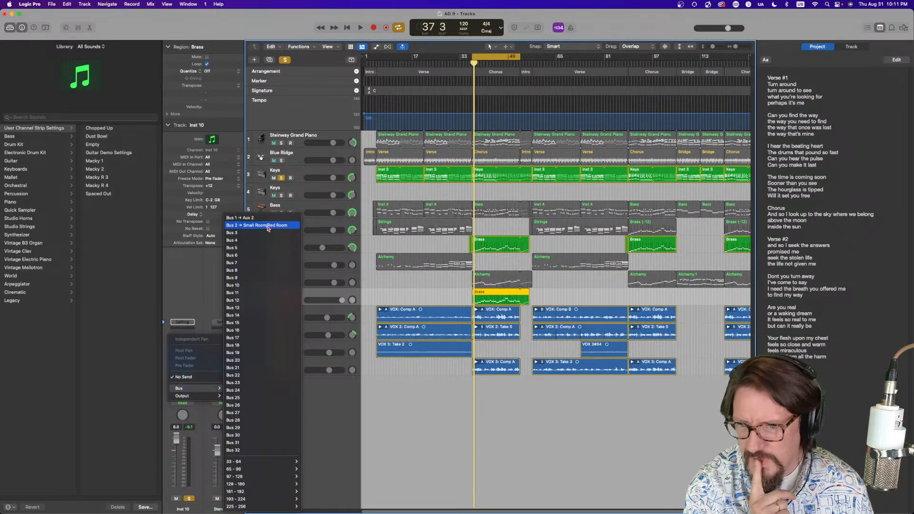
{"action": "left_click", "coordinate": [268, 220]}
{"action": "key", "text": "space"}
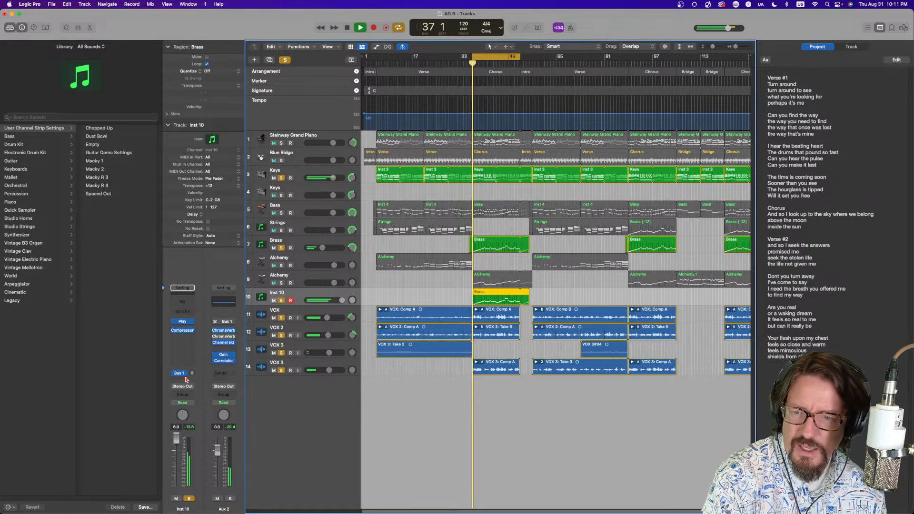
{"action": "left_click_drag", "start_coordinate": [193, 377], "coordinate": [181, 347]}
{"action": "left_click", "coordinate": [282, 249]}
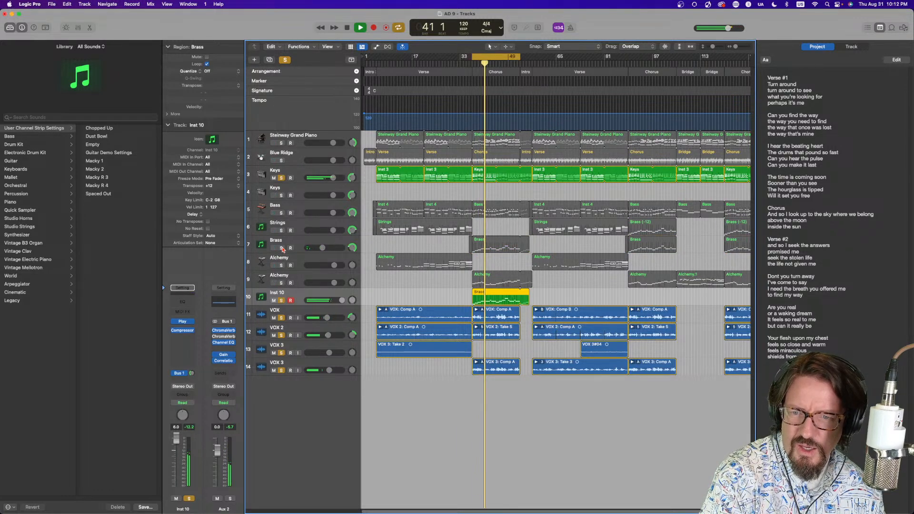
Solo the Brass track, then switch soloing off for the whole project
{"action": "left_click", "coordinate": [282, 248]}
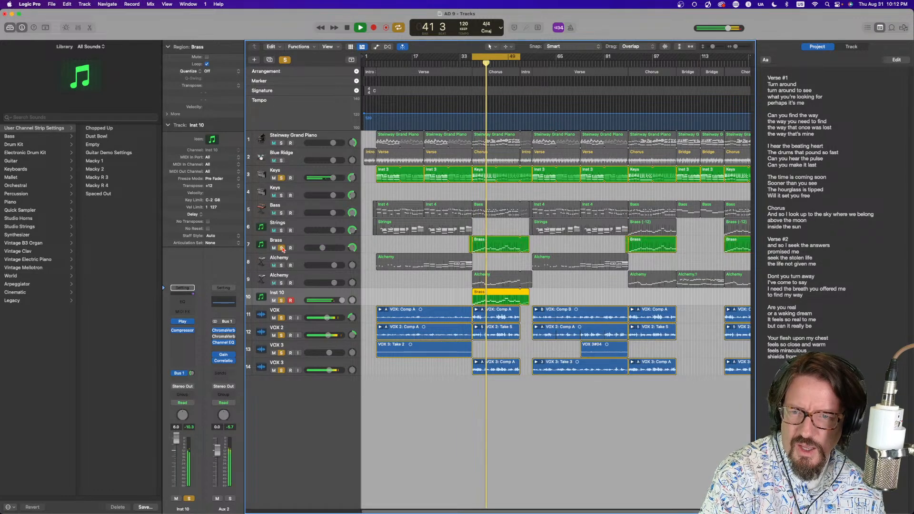
{"action": "left_click", "coordinate": [285, 60]}
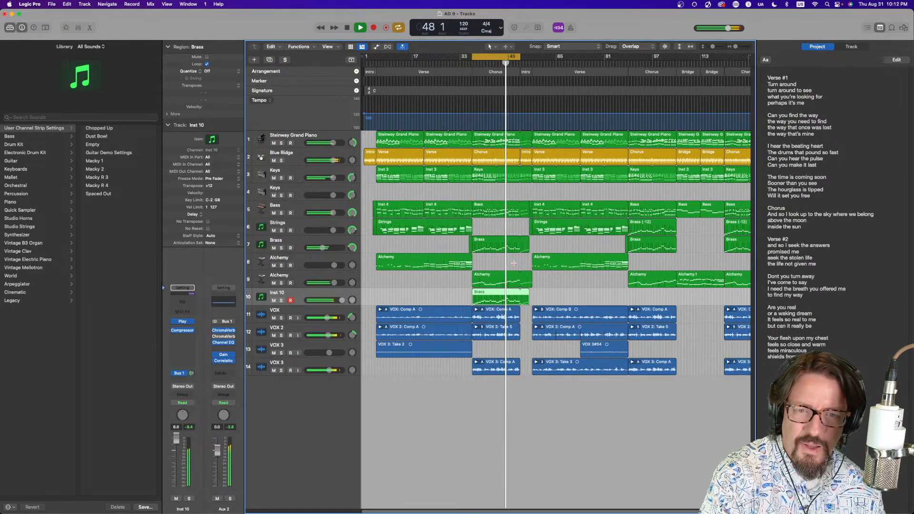
Open the Brass region in the Score editor and play it back
{"action": "left_click", "coordinate": [491, 244]}
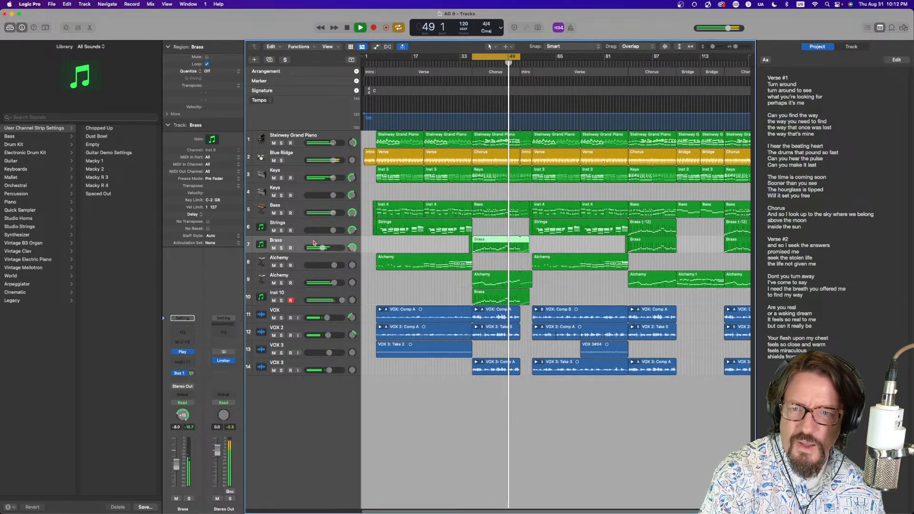
{"action": "double_click", "coordinate": [491, 244]}
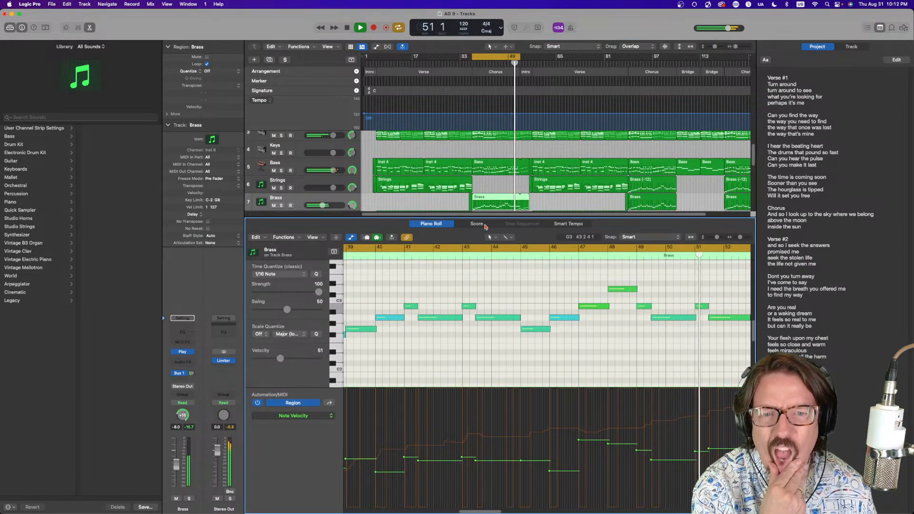
{"action": "left_click", "coordinate": [476, 223]}
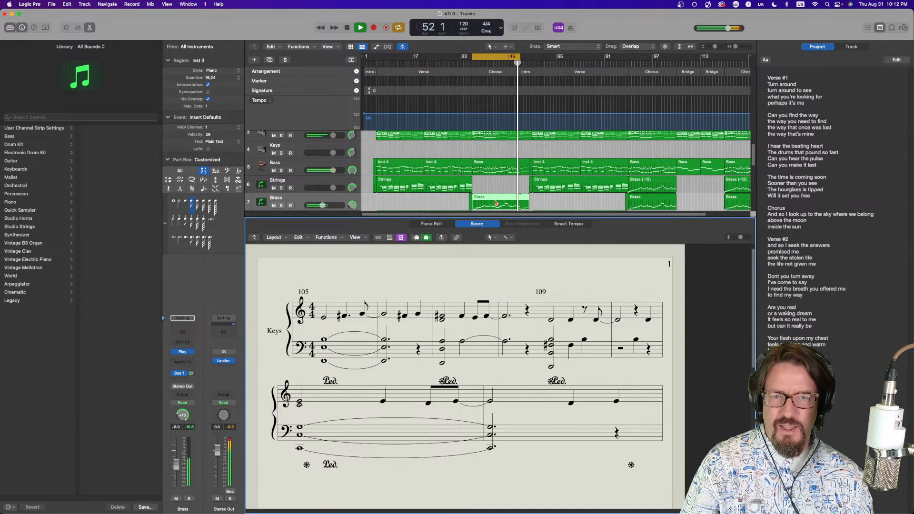
{"action": "left_click", "coordinate": [494, 185]}
{"action": "double_click", "coordinate": [493, 202]}
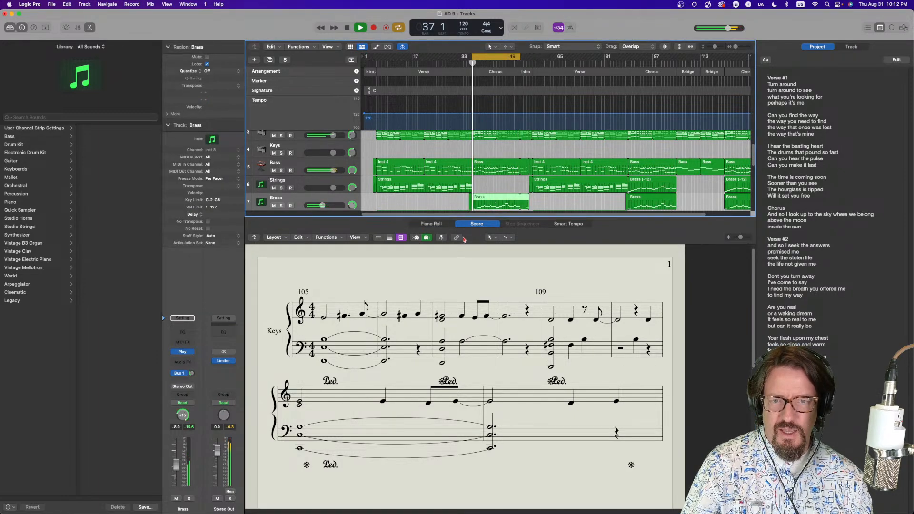
{"action": "left_click", "coordinate": [492, 183]}
{"action": "left_click", "coordinate": [493, 201]}
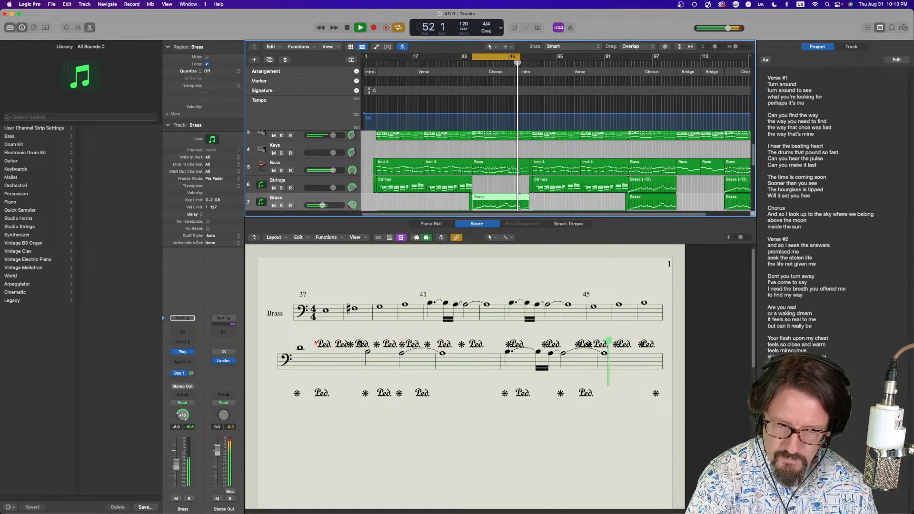
{"action": "key", "text": "space"}
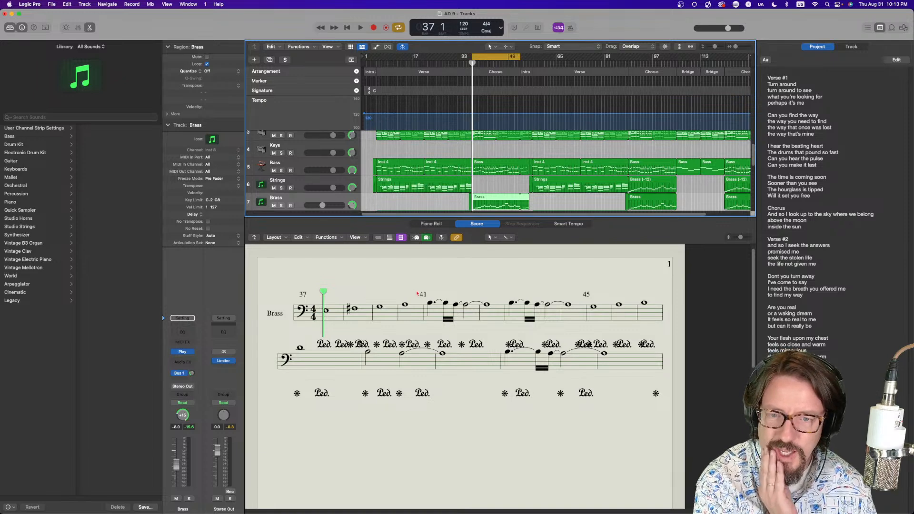
Select a Brass note in the score, then in the Piano Roll drag a note lower in pitch and audition from bar 40
{"action": "left_click", "coordinate": [406, 307]}
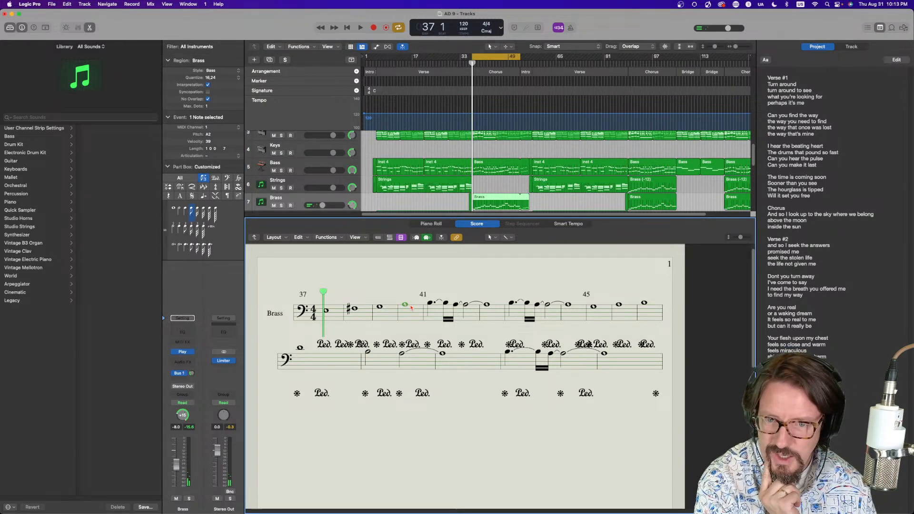
{"action": "left_click", "coordinate": [431, 223]}
{"action": "left_click_drag", "start_coordinate": [461, 318], "coordinate": [460, 352]}
{"action": "left_click", "coordinate": [430, 249]}
{"action": "double_click", "coordinate": [394, 257]}
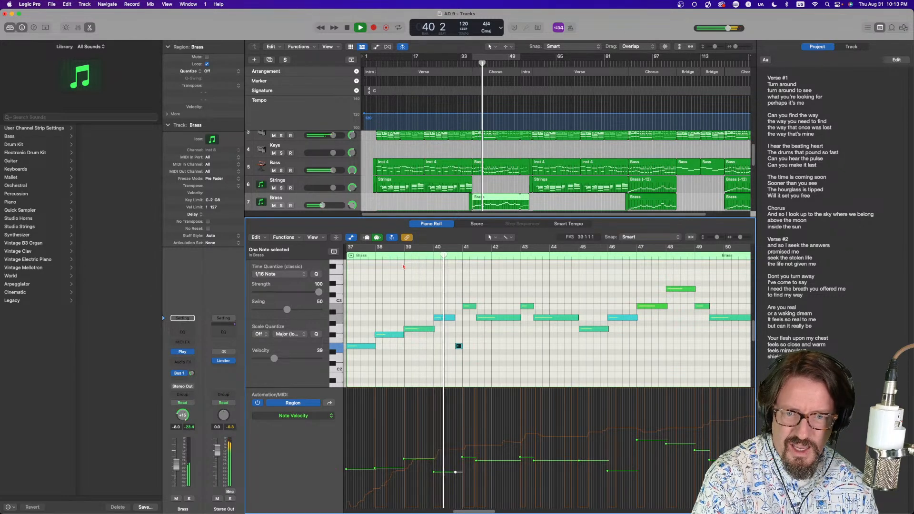
{"action": "key", "text": "space"}
Switch to the Velocity tool and set the selected note's velocity to 53
{"action": "key", "text": "t"}
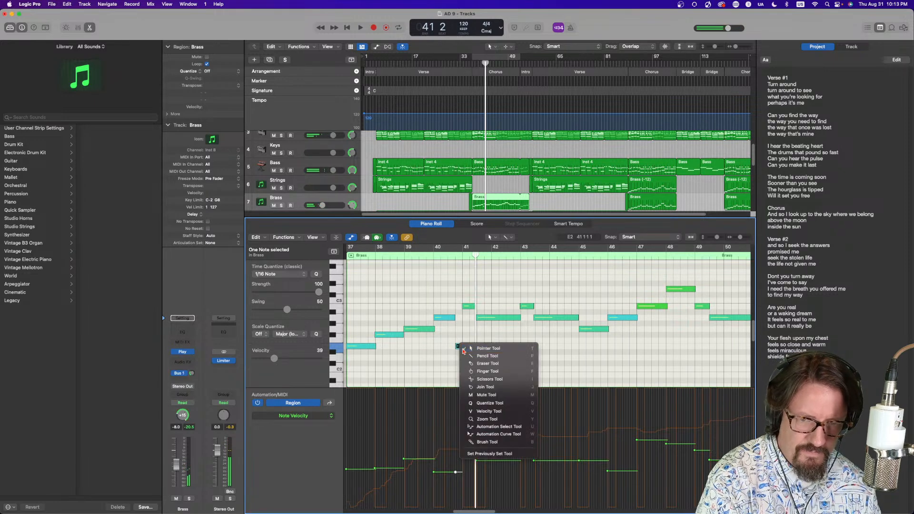
{"action": "key", "text": "v"}
{"action": "left_click_drag", "start_coordinate": [459, 346], "coordinate": [465, 307]}
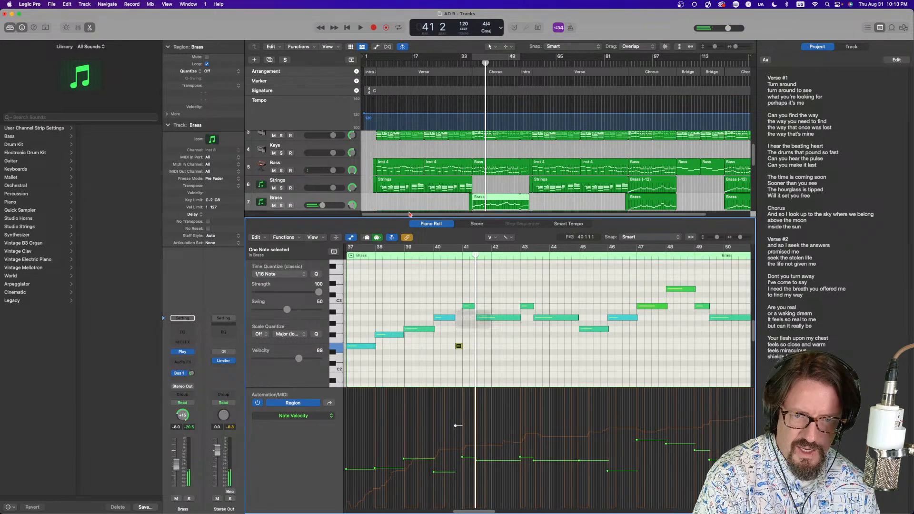
{"action": "left_click_drag", "start_coordinate": [460, 348], "coordinate": [461, 387]}
{"action": "left_click", "coordinate": [461, 348]}
{"action": "left_click_drag", "start_coordinate": [459, 348], "coordinate": [459, 343]}
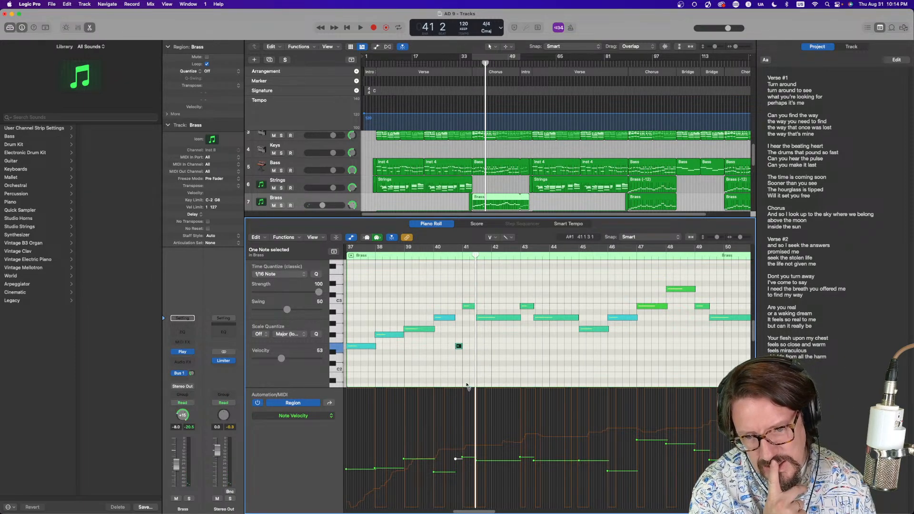
Zoom in horizontally and show the Ch. 1: Modulation lane in the automation area
{"action": "key", "text": "super+Right"}
{"action": "key", "text": "super+Right"}
{"action": "key", "text": "super+Right"}
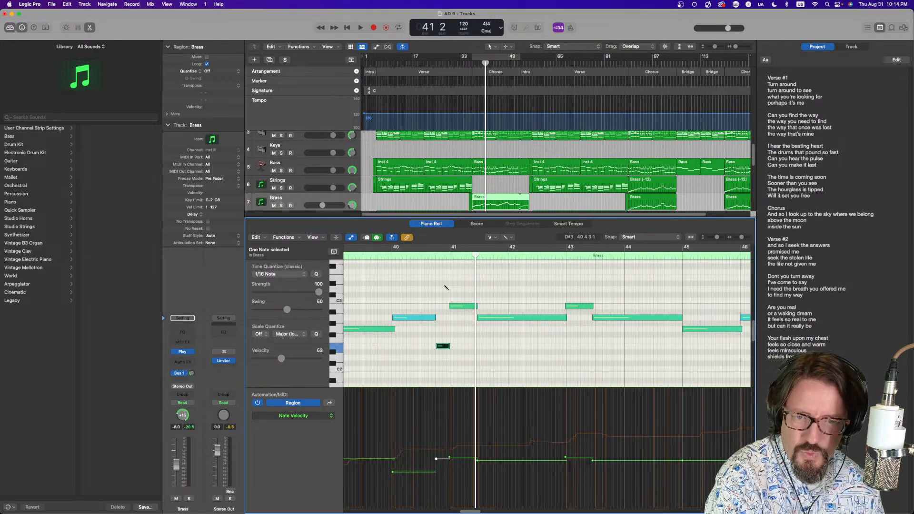
{"action": "left_click", "coordinate": [293, 415]}
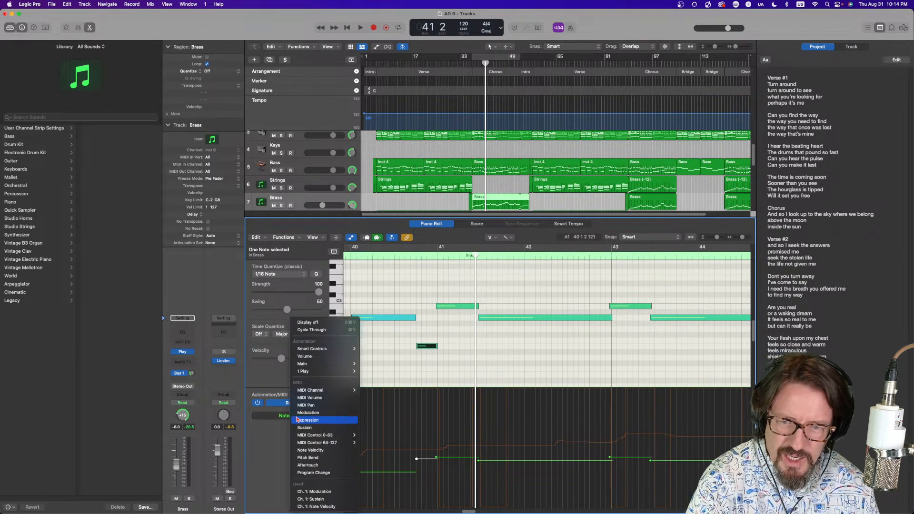
{"action": "left_click", "coordinate": [330, 492]}
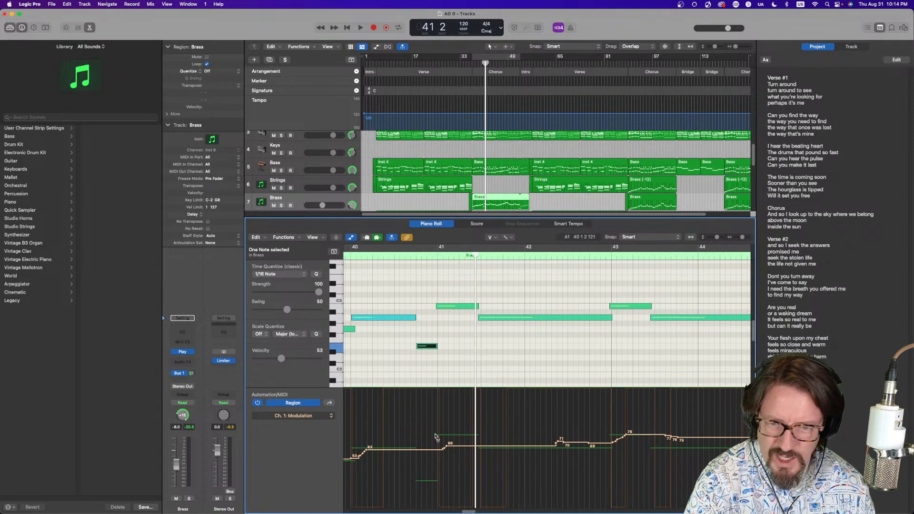
Draw a modulation ramp rising to about 78 just before bar 41 and play the passage
{"action": "key", "text": "t"}
{"action": "left_click", "coordinate": [413, 453]}
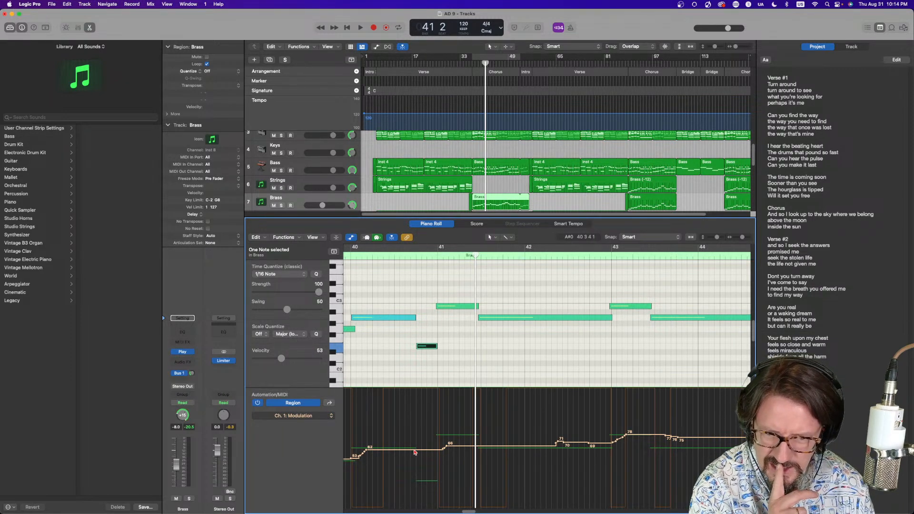
{"action": "left_click", "coordinate": [415, 452]}
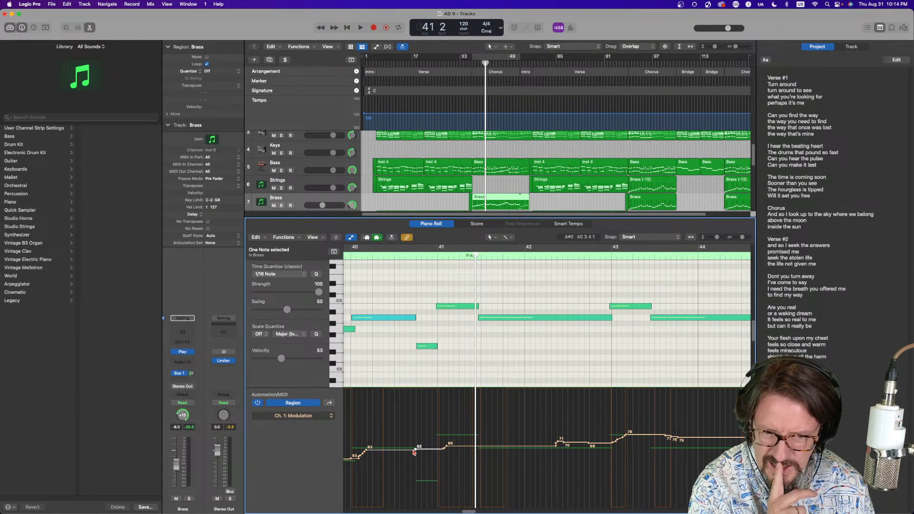
{"action": "mouse_move", "coordinate": [423, 452]}
{"action": "left_mouse_down"}
{"action": "mouse_move", "coordinate": [429, 436]}
{"action": "mouse_move", "coordinate": [443, 437]}
{"action": "mouse_move", "coordinate": [433, 432]}
{"action": "mouse_move", "coordinate": [438, 450]}
{"action": "left_mouse_up"}
{"action": "left_click", "coordinate": [387, 260]}
{"action": "key", "text": "space"}
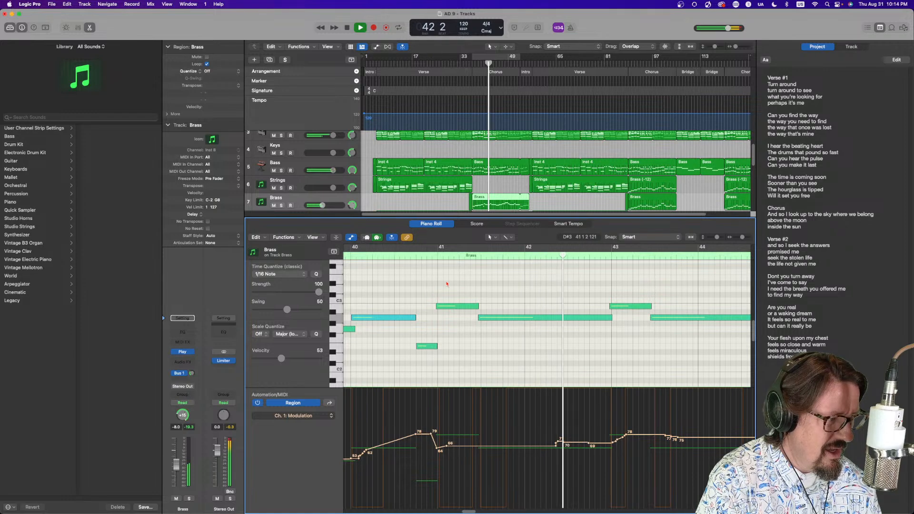
Stop playback, move the short note near bar 41 higher in pitch and replay from bar 40
{"action": "key", "text": "space"}
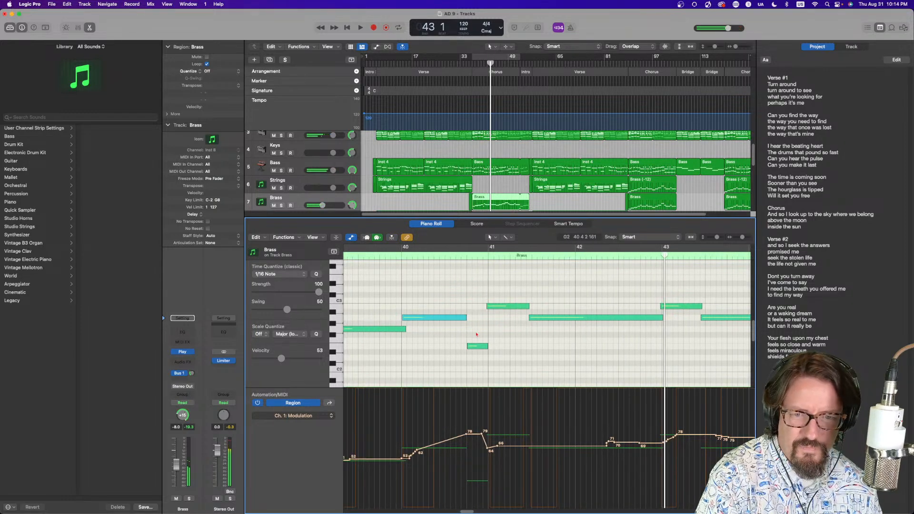
{"action": "left_click_drag", "start_coordinate": [475, 348], "coordinate": [476, 331]}
{"action": "left_click", "coordinate": [389, 255]}
{"action": "key", "text": "space"}
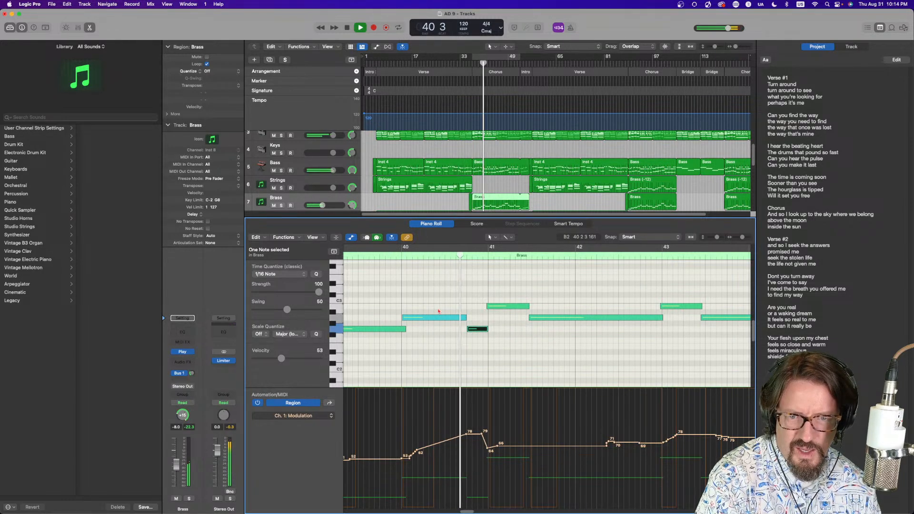
Raise the modulation peak before bar 41 to about 107 and replay from bar 40
{"action": "key", "text": "space"}
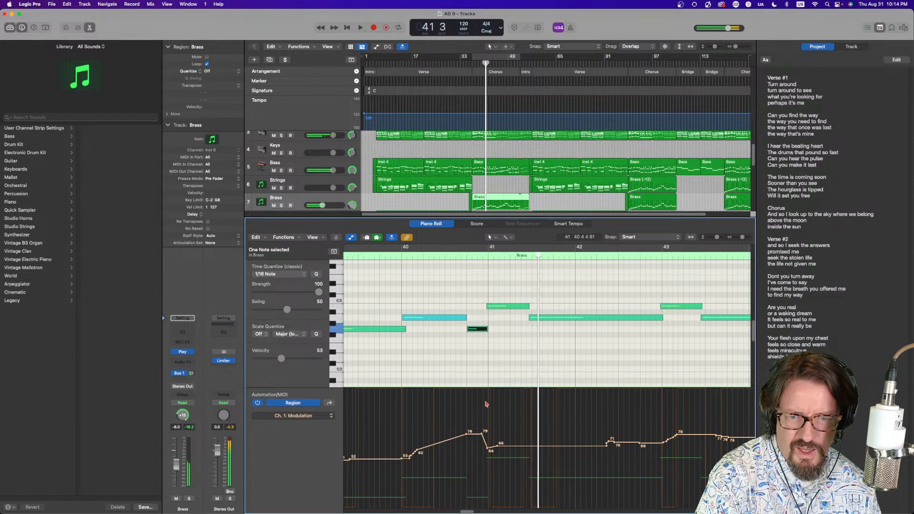
{"action": "left_click_drag", "start_coordinate": [469, 437], "coordinate": [472, 410]}
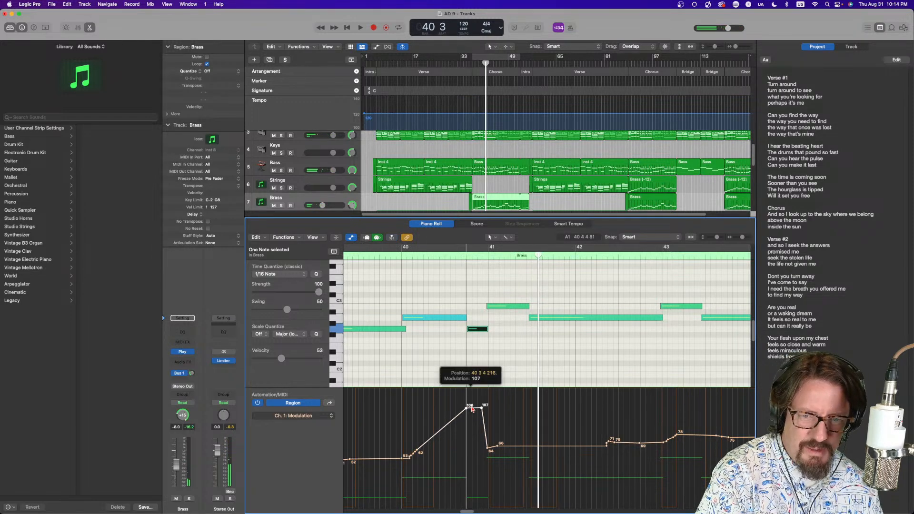
{"action": "left_click", "coordinate": [392, 258]}
{"action": "key", "text": "space"}
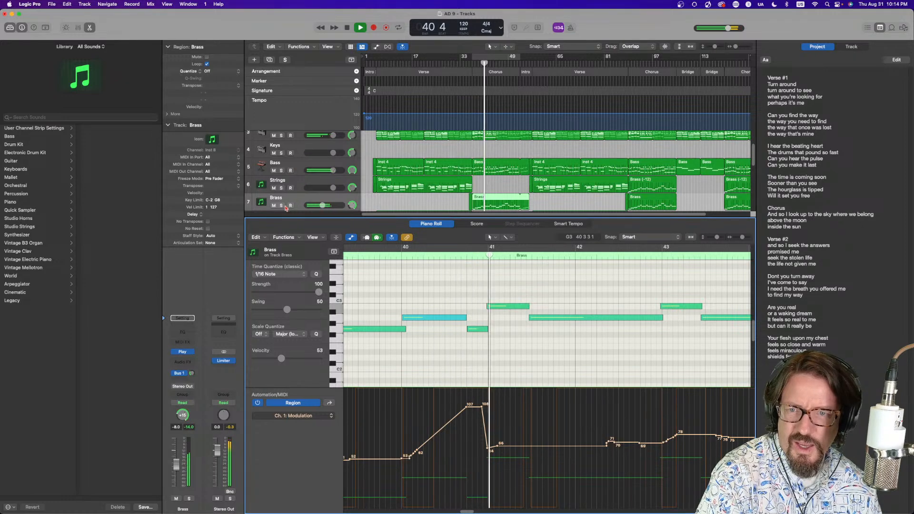
Solo the Brass track, shorten the end of the note in bar 40 slightly and audition it
{"action": "key", "text": "s"}
{"action": "left_click", "coordinate": [394, 258]}
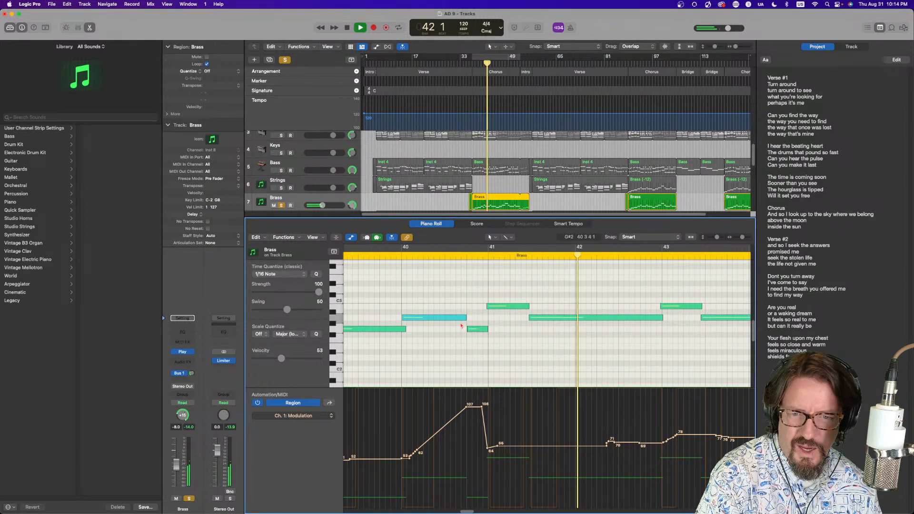
{"action": "left_click_drag", "start_coordinate": [466, 317], "coordinate": [462, 318]}
{"action": "left_click", "coordinate": [384, 257]}
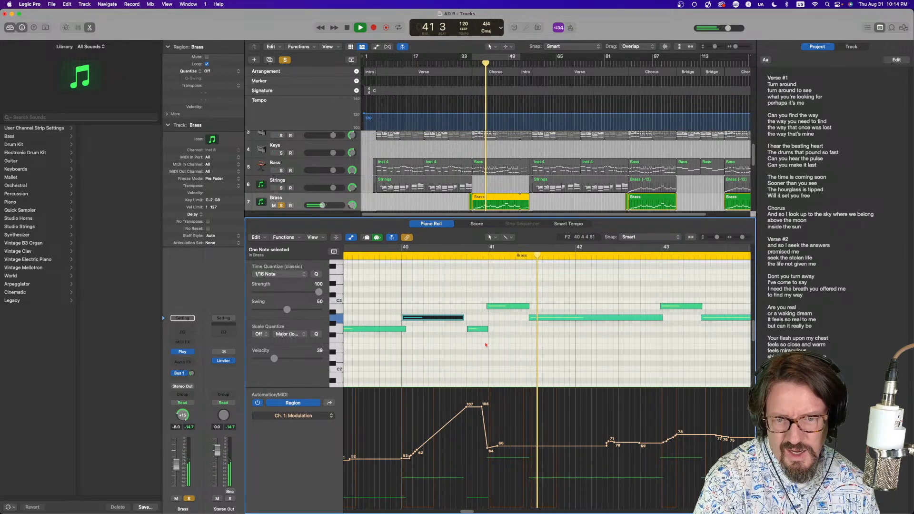
{"action": "key", "text": "space"}
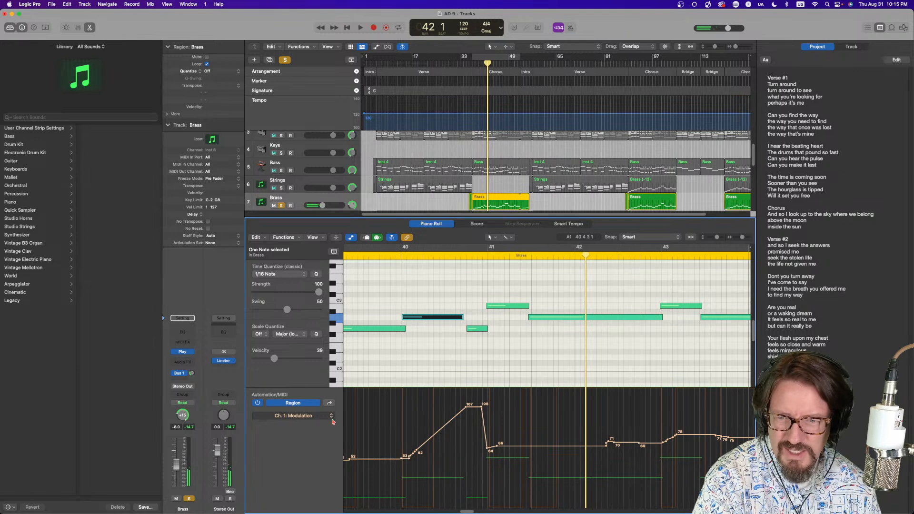
Switch the automation lane to Ch. 1: Sustain, drag a sustain point down to 0 and replay from bar 40
{"action": "left_click", "coordinate": [300, 416]}
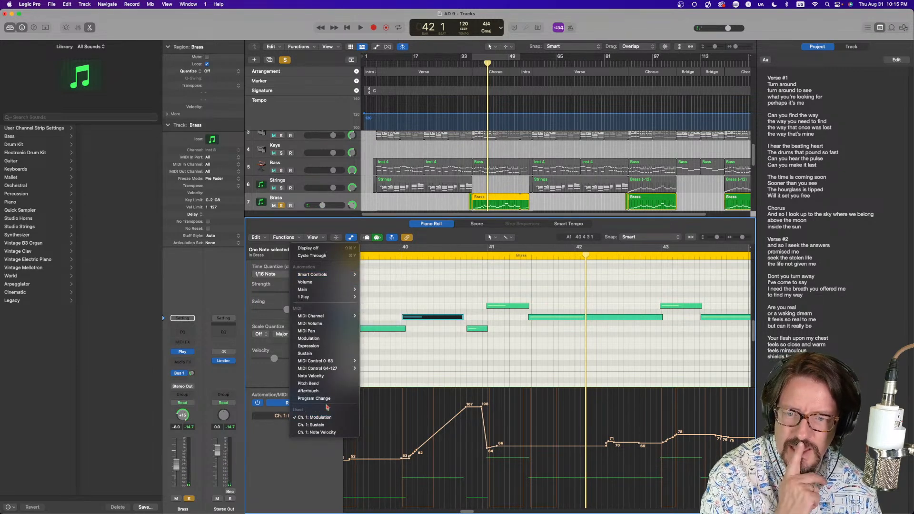
{"action": "left_click", "coordinate": [326, 426]}
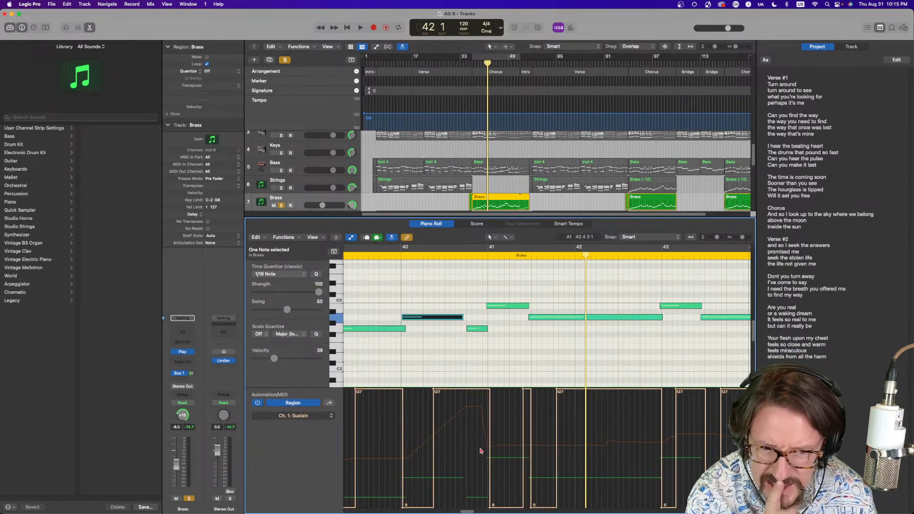
{"action": "left_click", "coordinate": [465, 391]}
{"action": "left_click_drag", "start_coordinate": [464, 388], "coordinate": [468, 507]}
{"action": "left_click", "coordinate": [466, 391]}
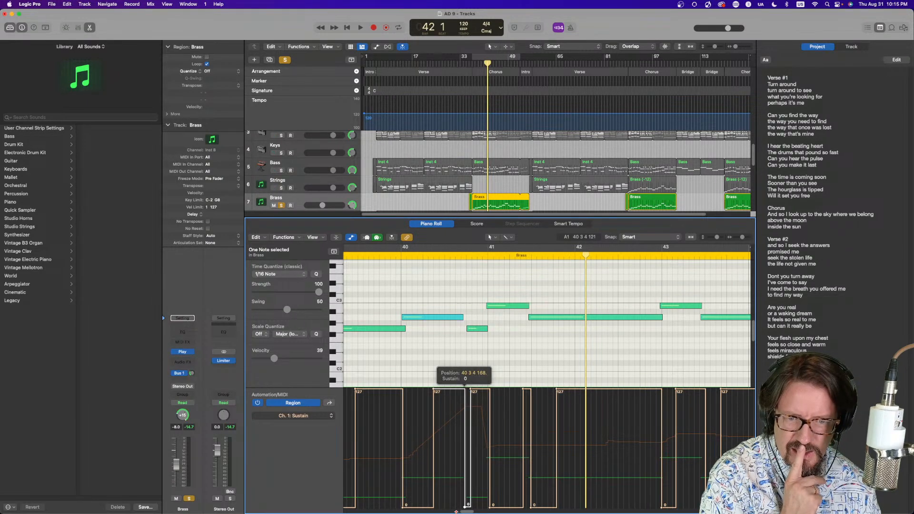
{"action": "left_click", "coordinate": [451, 259]}
{"action": "key", "text": "space"}
{"action": "left_click", "coordinate": [395, 257]}
{"action": "key", "text": "space"}
Return to the Modulation lane, lower the peak to about 73 and play the passage back
{"action": "left_click", "coordinate": [293, 416]}
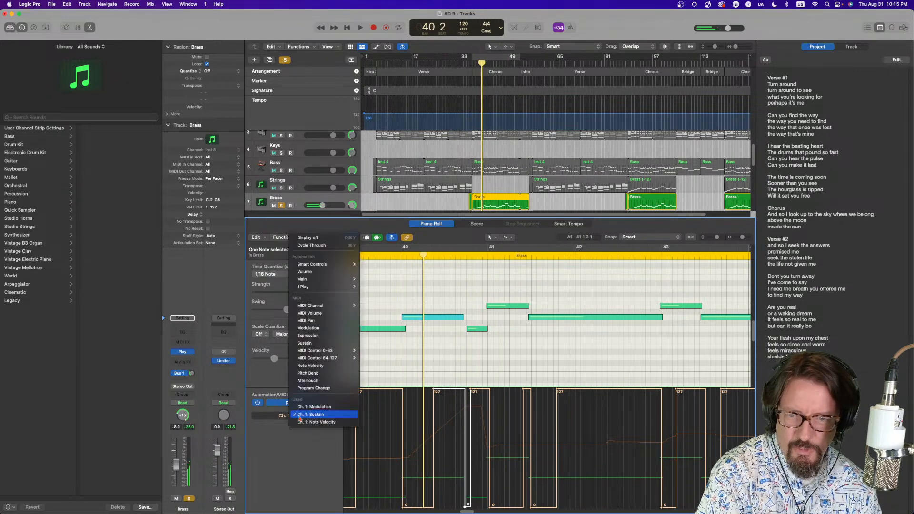
{"action": "left_click", "coordinate": [332, 408]}
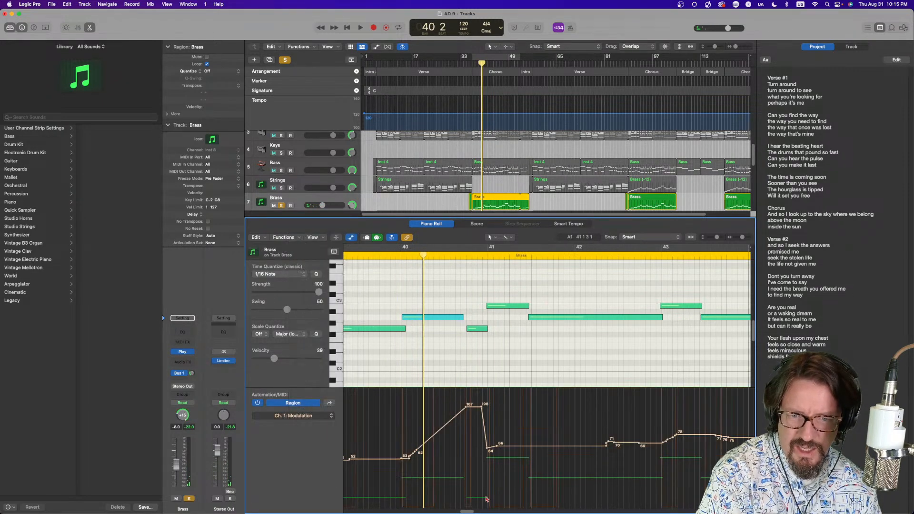
{"action": "left_click_drag", "start_coordinate": [472, 409], "coordinate": [472, 438]}
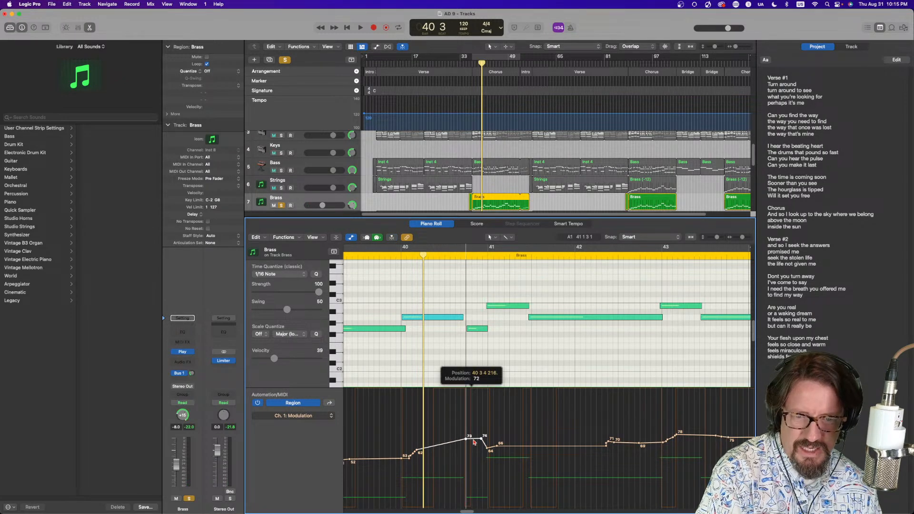
{"action": "left_click", "coordinate": [381, 256]}
{"action": "key", "text": "space"}
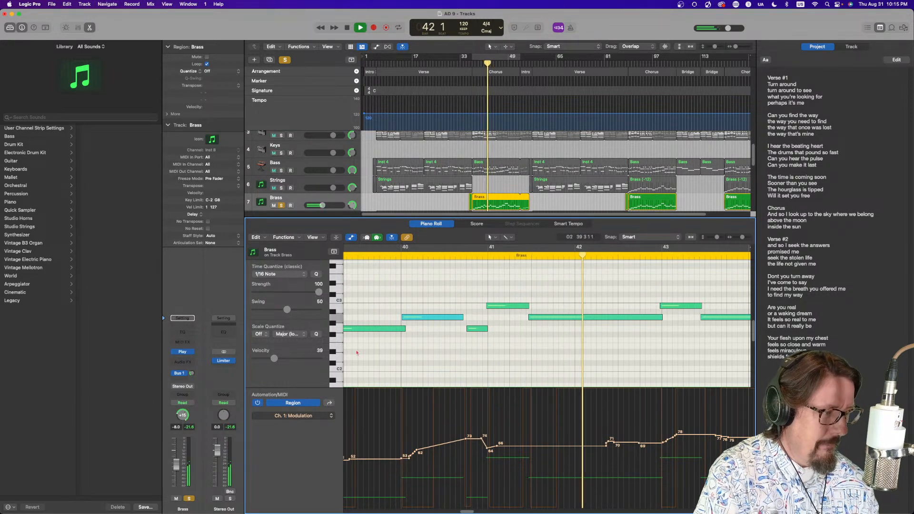
{"action": "key", "text": "space"}
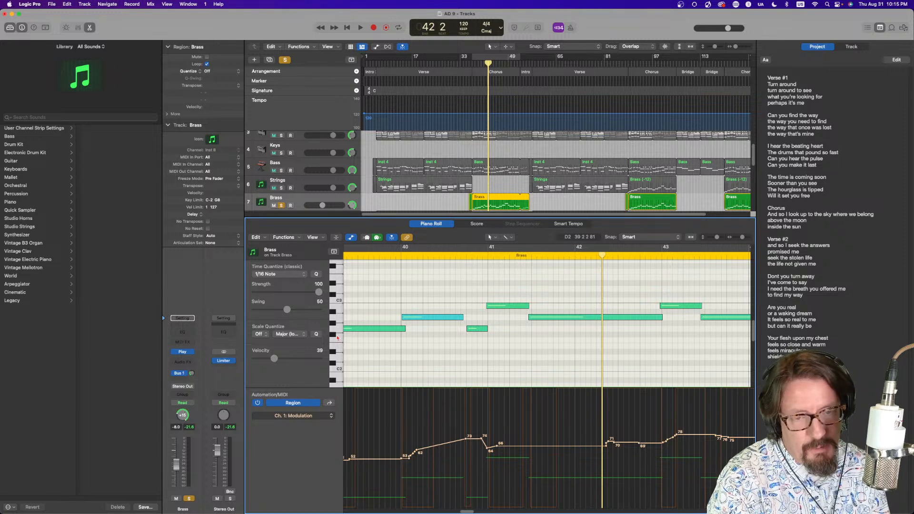
Close the editor, unsolo the Brass track and play the full arrangement from bar 37
{"action": "key", "text": "e"}
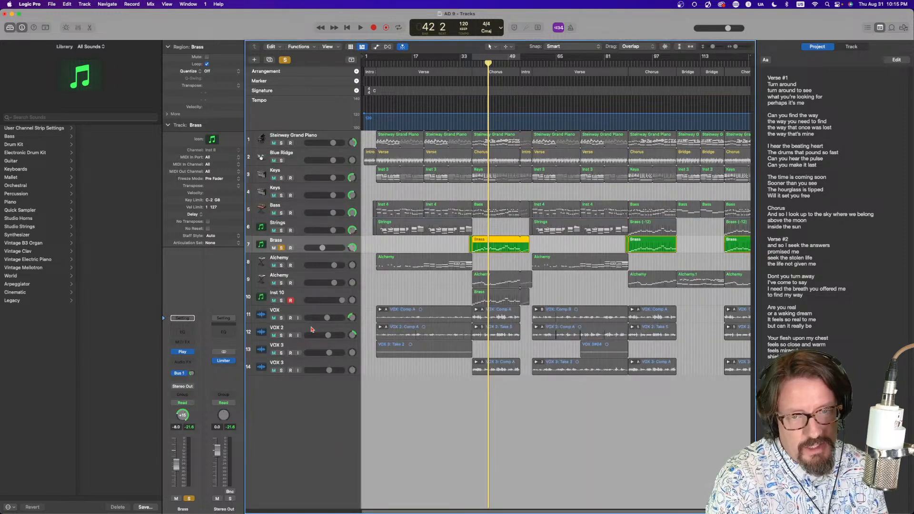
{"action": "left_click", "coordinate": [281, 248]}
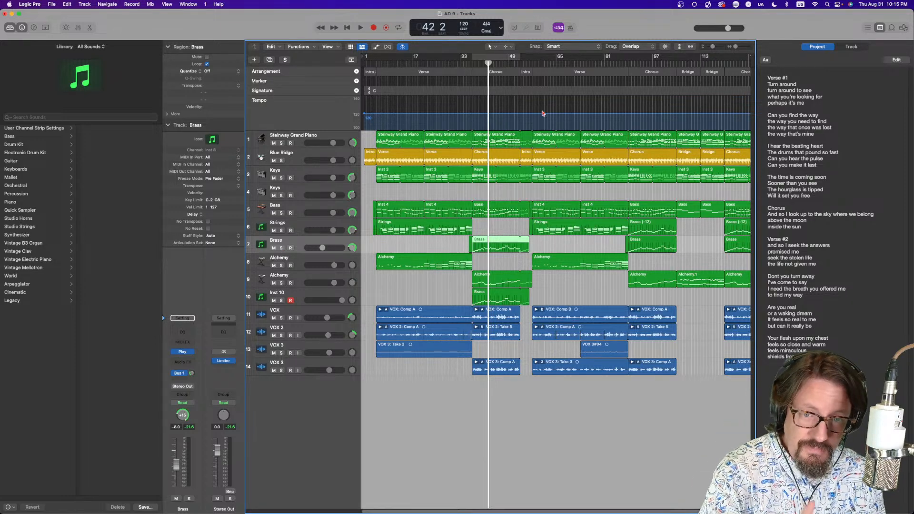
{"action": "left_click_drag", "start_coordinate": [487, 65], "coordinate": [472, 64]}
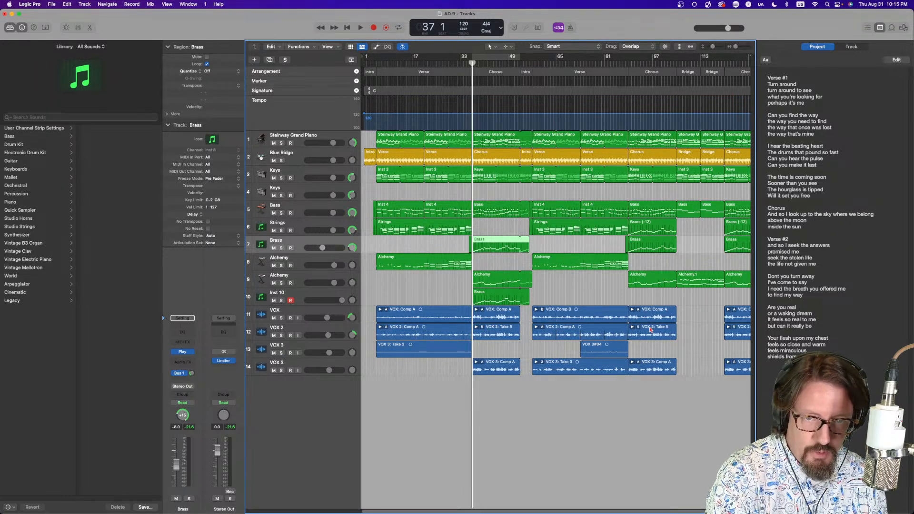
{"action": "key", "text": "space"}
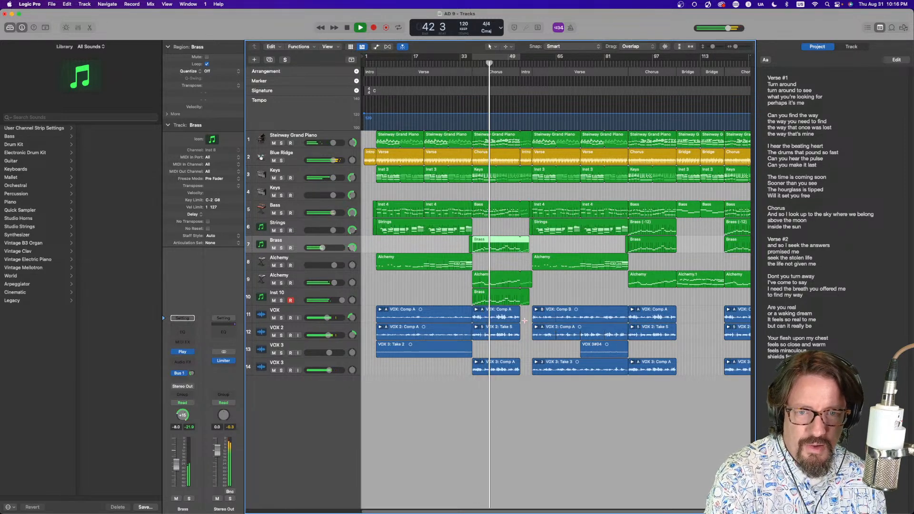
Open the Brass region in the Piano Roll, move the note at the end of bar 47 down a few semitones and audition it
{"action": "double_click", "coordinate": [491, 245]}
{"action": "key", "text": "super+Left"}
{"action": "key", "text": "super+Left"}
{"action": "key", "text": "super+Left"}
{"action": "key", "text": "super+Left"}
{"action": "key", "text": "super+Left"}
{"action": "key", "text": "super+Left"}
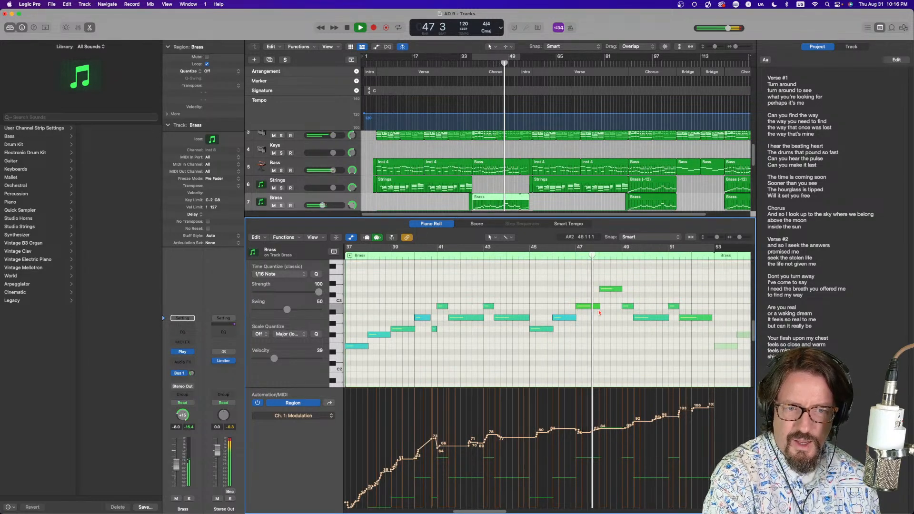
{"action": "mouse_move", "coordinate": [599, 307]}
{"action": "left_mouse_down"}
{"action": "mouse_move", "coordinate": [589, 310]}
{"action": "mouse_move", "coordinate": [598, 319]}
{"action": "left_mouse_up"}
{"action": "key", "text": "space"}
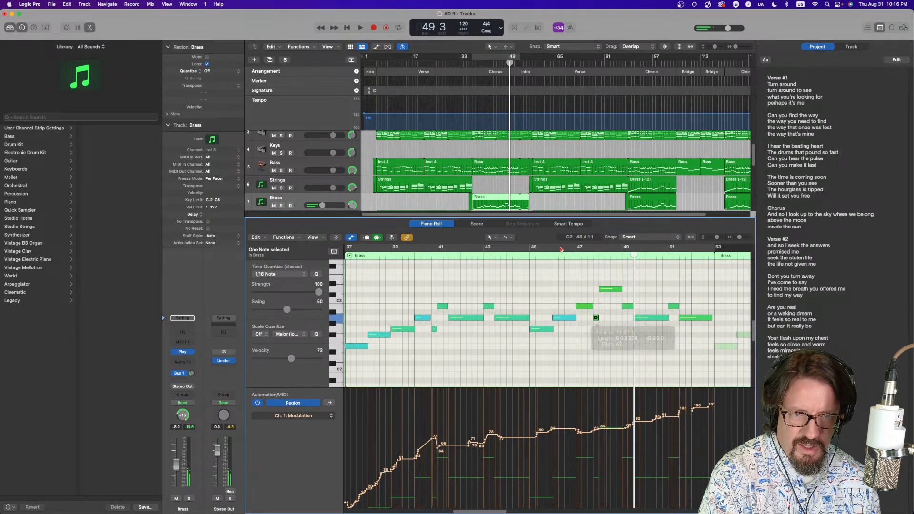
{"action": "left_click", "coordinate": [553, 255]}
{"action": "key", "text": "space"}
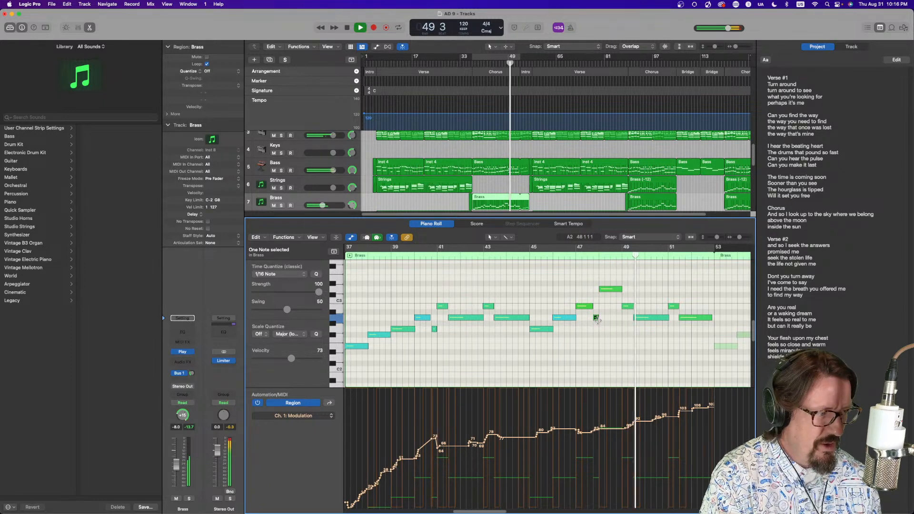
{"action": "key", "text": "space"}
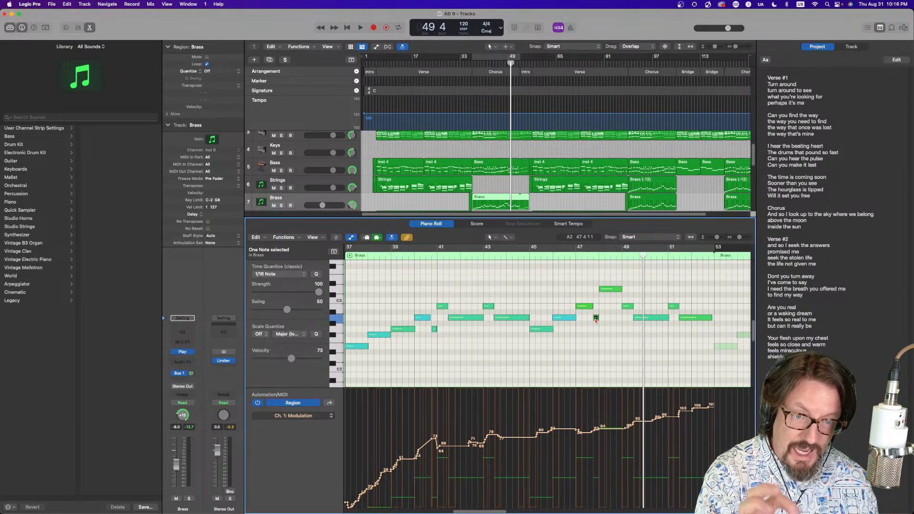
Zoom in and shorten the end of the note in bar 47 slightly
{"action": "mouse_move", "coordinate": [597, 319]}
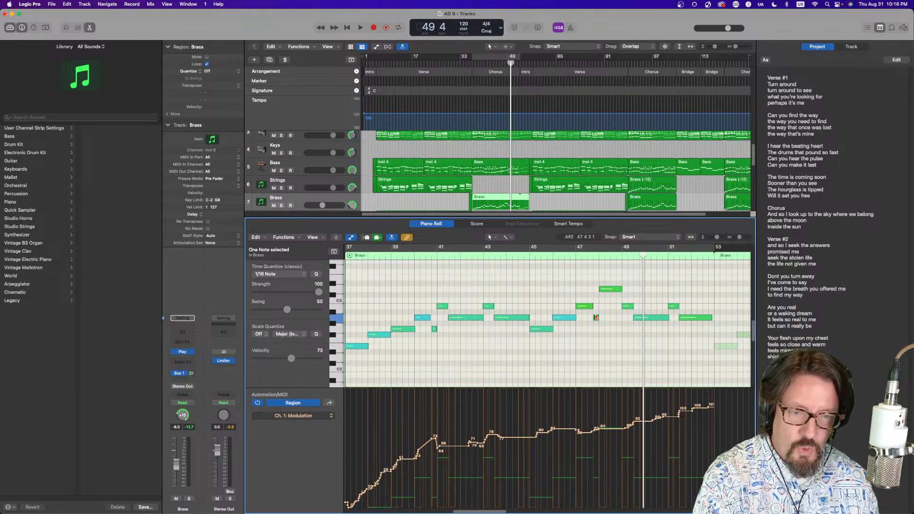
{"action": "key", "text": "super+Right"}
{"action": "key", "text": "super+Right"}
{"action": "key", "text": "super+Right"}
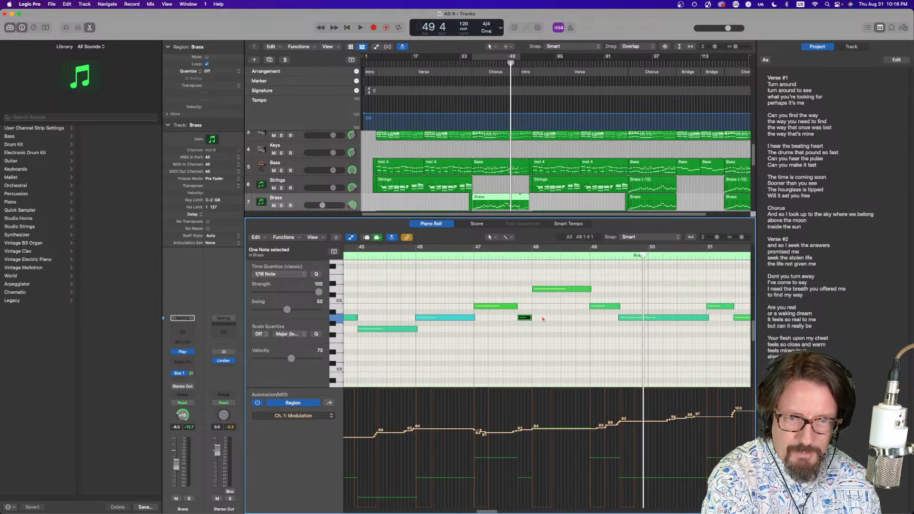
{"action": "left_click_drag", "start_coordinate": [516, 307], "coordinate": [513, 308]}
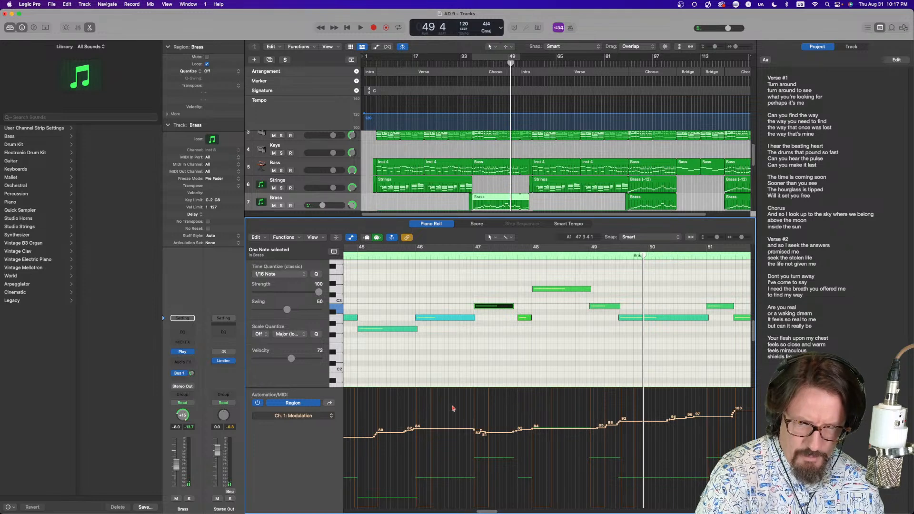
Switch the automation lane to Ch. 1: Sustain, drag the sustain point near bar 48 down to 0 and replay from bar 47
{"action": "left_click", "coordinate": [311, 417]}
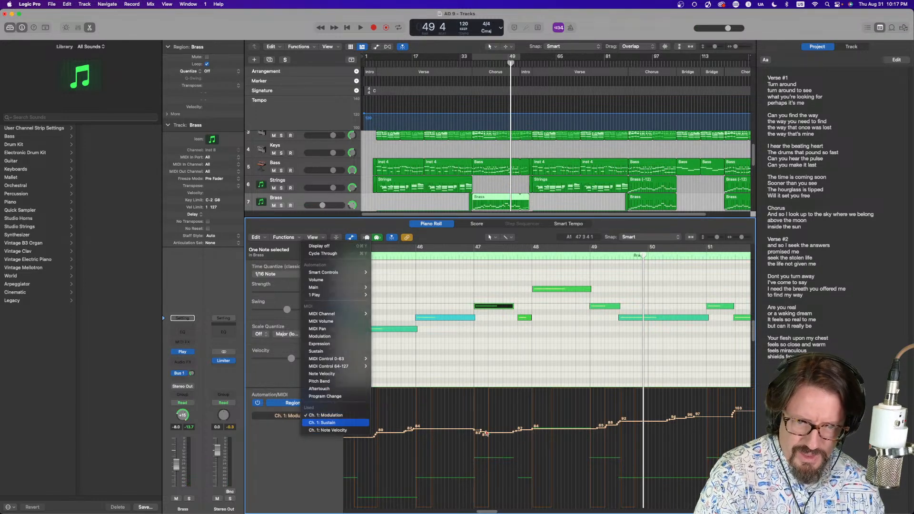
{"action": "key", "text": "Return"}
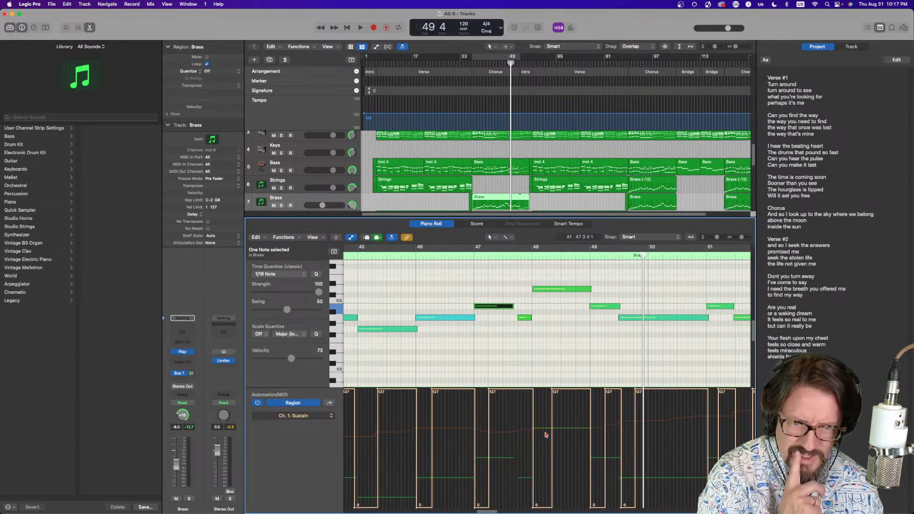
{"action": "left_click", "coordinate": [521, 392]}
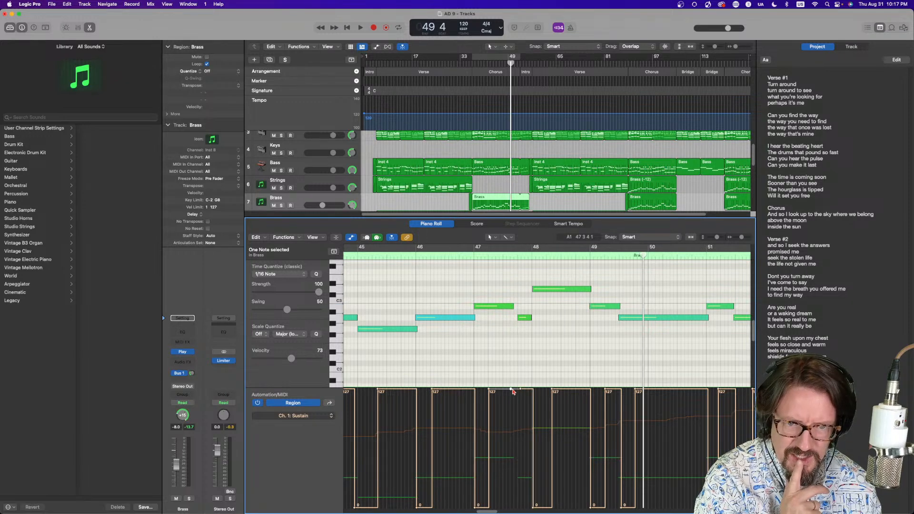
{"action": "left_click_drag", "start_coordinate": [511, 392], "coordinate": [511, 513]}
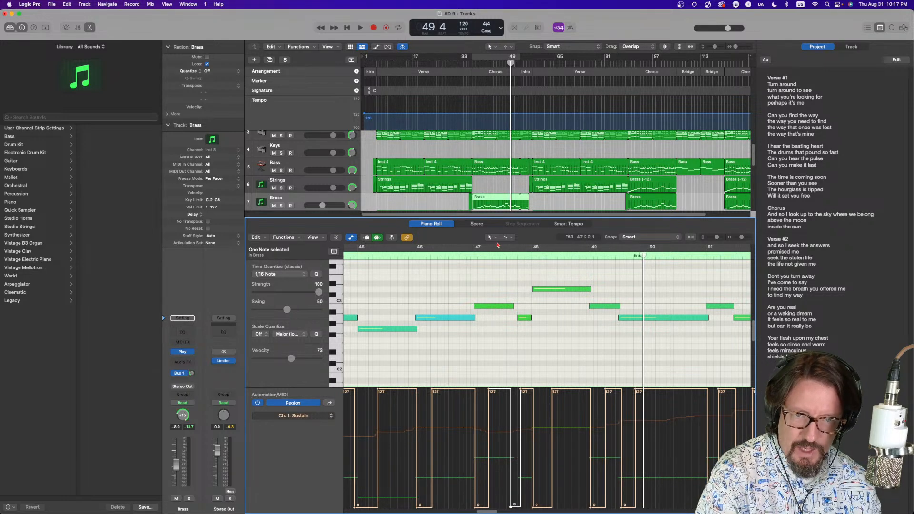
{"action": "double_click", "coordinate": [467, 257]}
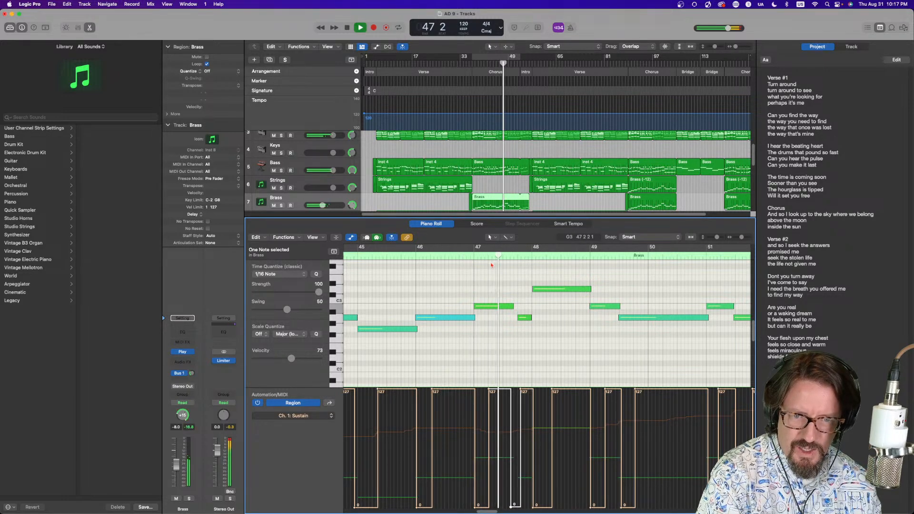
{"action": "key", "text": "space"}
{"action": "left_click", "coordinate": [524, 318]}
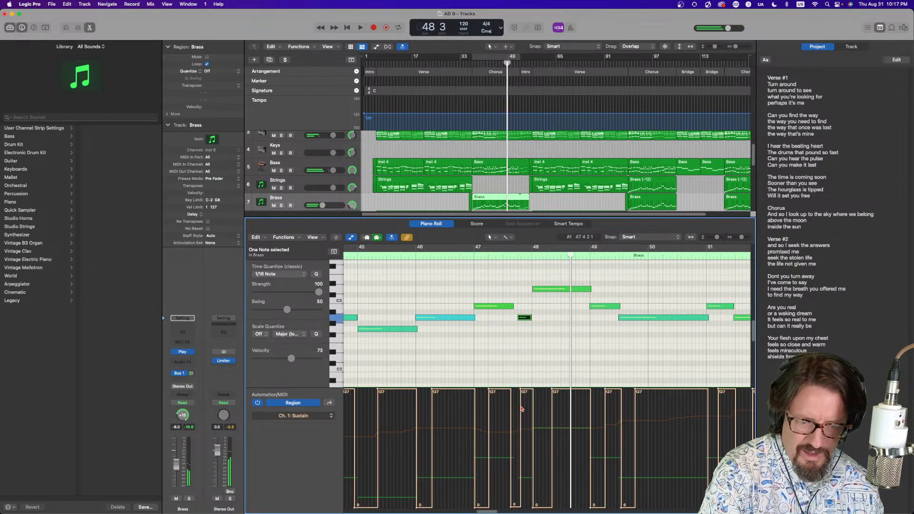
Return to the Modulation lane, raise the point before bar 48 to about 114 and play back from bar 47
{"action": "left_click", "coordinate": [309, 418]}
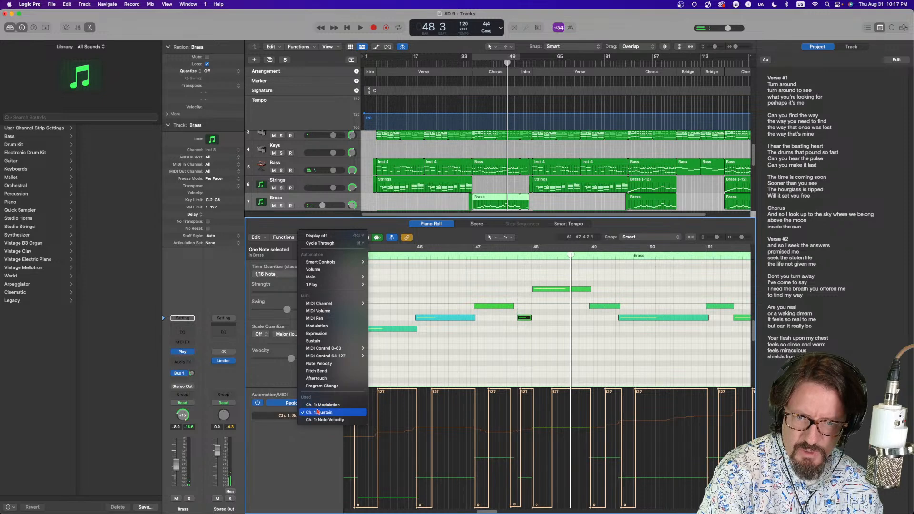
{"action": "left_click", "coordinate": [312, 405]}
{"action": "left_click_drag", "start_coordinate": [521, 432], "coordinate": [516, 401]}
{"action": "mouse_move", "coordinate": [534, 431]}
{"action": "left_mouse_down"}
{"action": "mouse_move", "coordinate": [533, 404]}
{"action": "mouse_move", "coordinate": [533, 427]}
{"action": "mouse_move", "coordinate": [523, 430]}
{"action": "mouse_move", "coordinate": [532, 429]}
{"action": "left_mouse_up"}
{"action": "left_click", "coordinate": [468, 257]}
{"action": "key", "text": "space"}
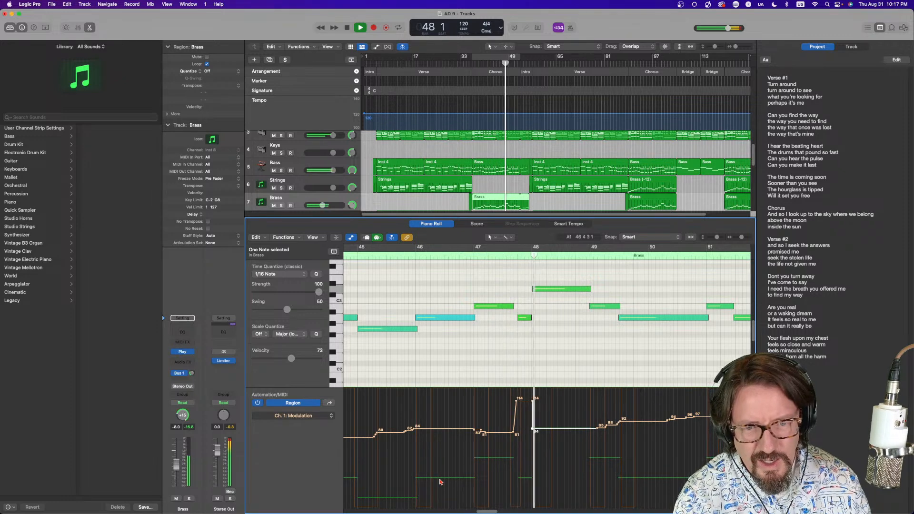
{"action": "key", "text": "space"}
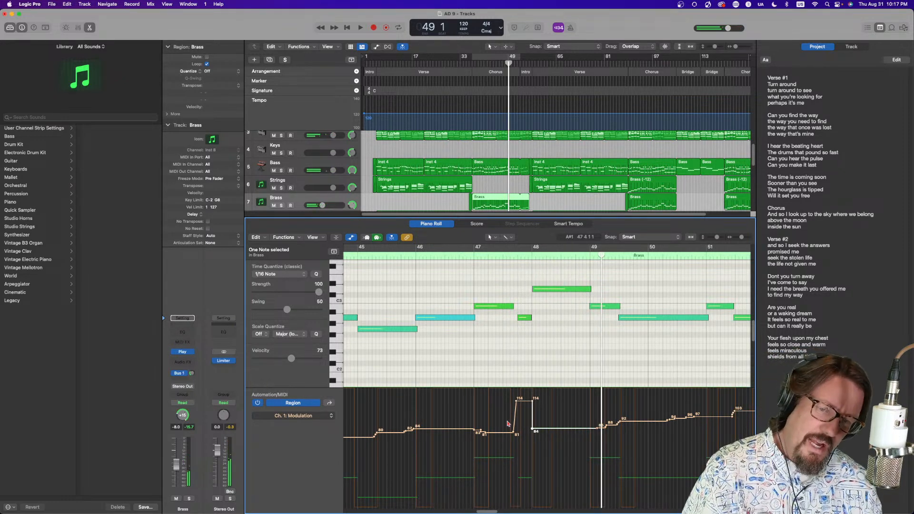
Lower that modulation peak to about 97 and close the editor
{"action": "left_click_drag", "start_coordinate": [526, 403], "coordinate": [526, 420]}
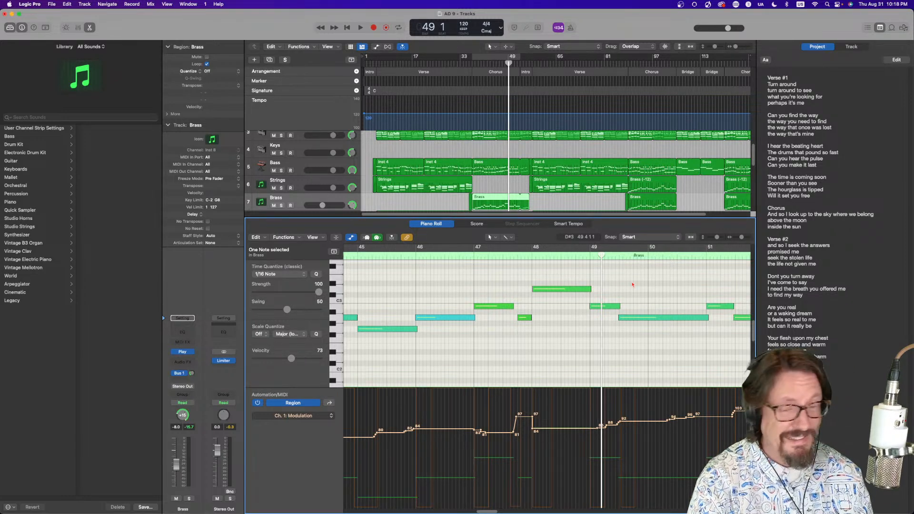
{"action": "key", "text": "e"}
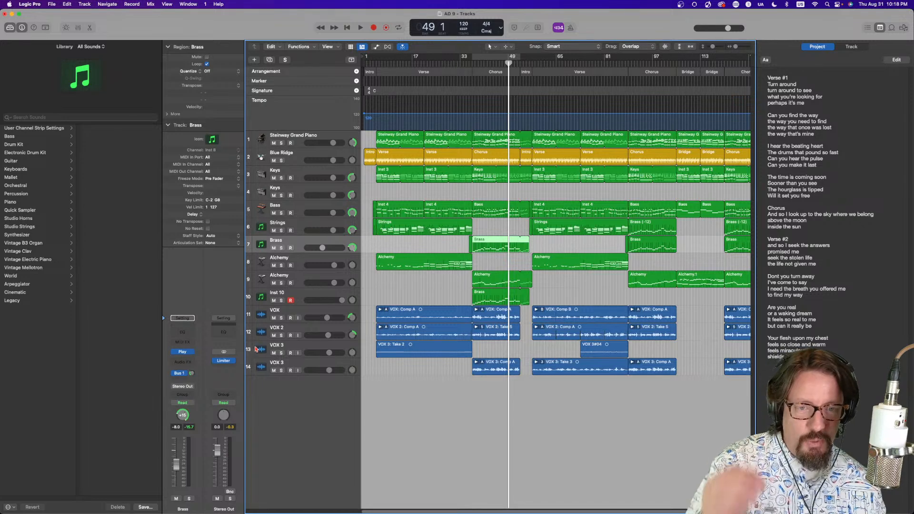
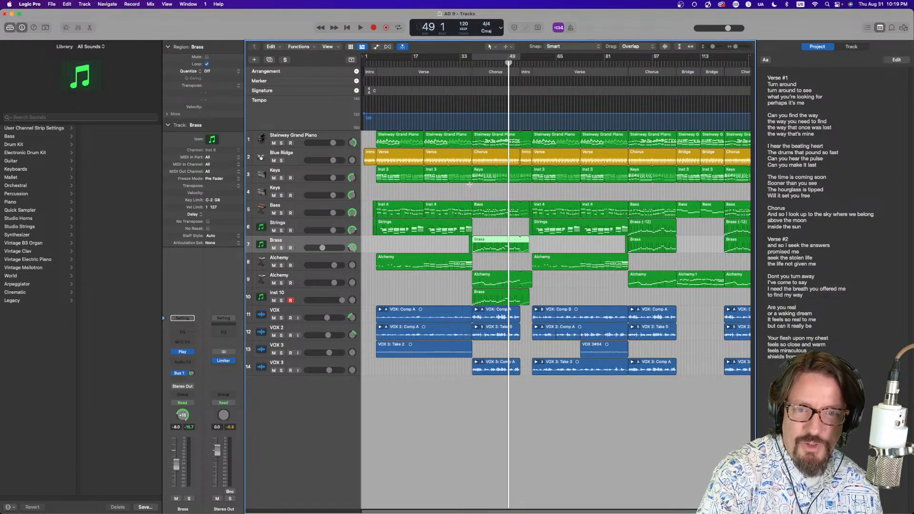
Solo the Steinway Grand Piano, Keys and Alchemy tracks and play the song from around bar 37
{"action": "left_click", "coordinate": [474, 63]}
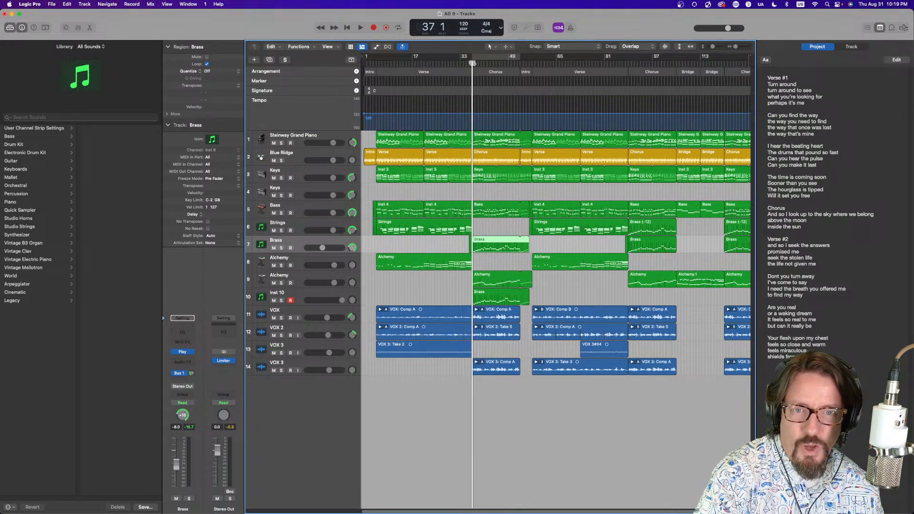
{"action": "left_click", "coordinate": [282, 142]}
{"action": "key", "text": "space"}
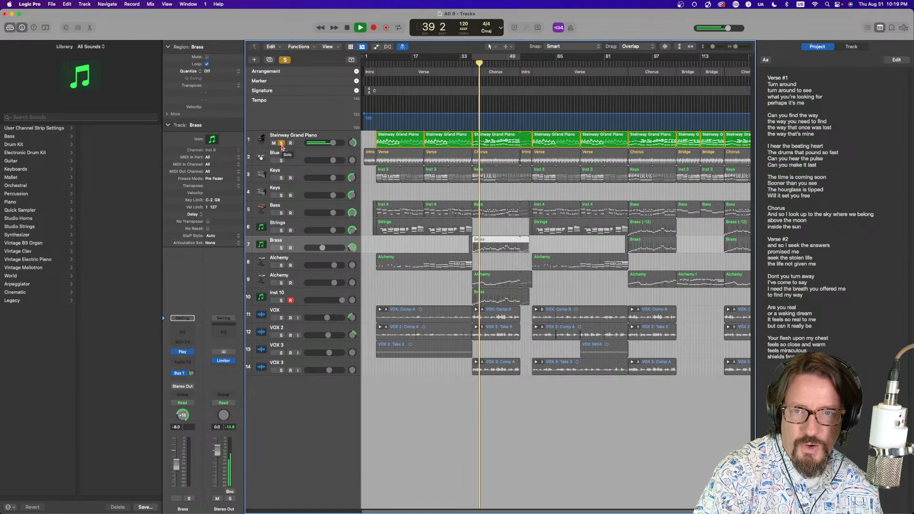
{"action": "left_click", "coordinate": [281, 178]}
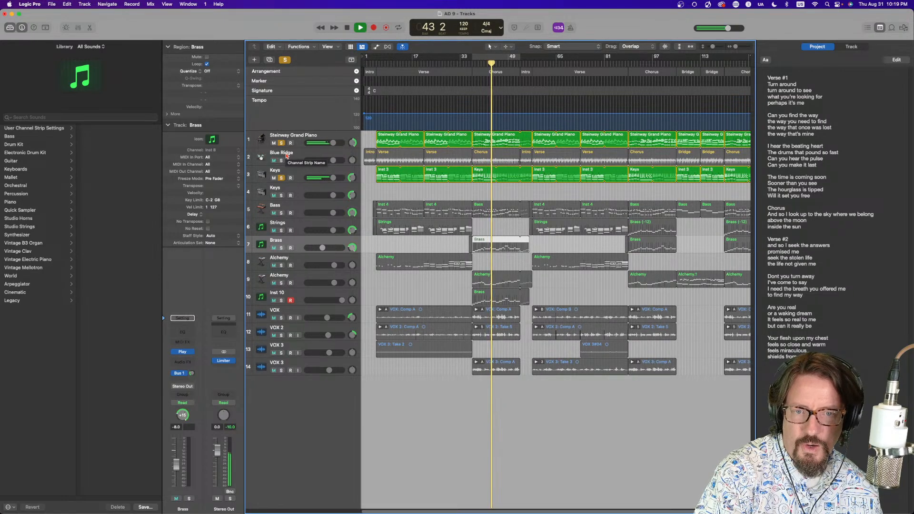
{"action": "left_click", "coordinate": [282, 284]}
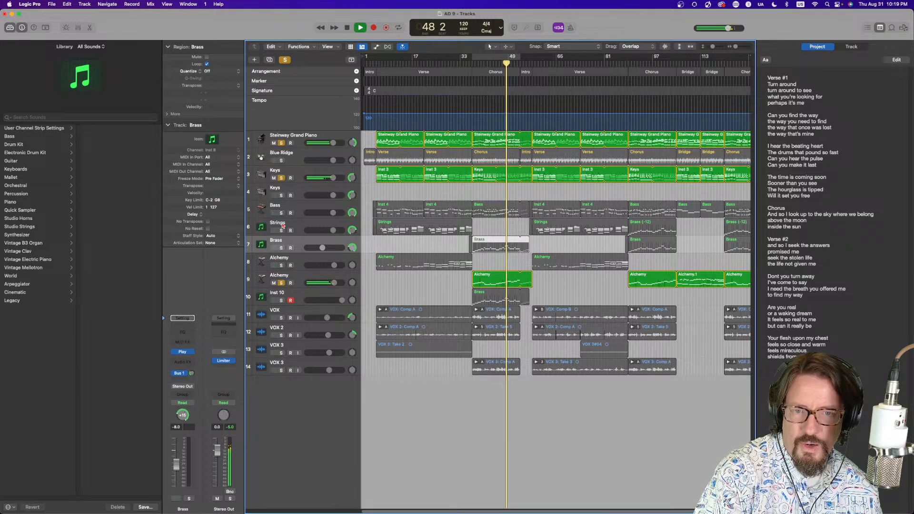
{"action": "key", "text": "space"}
Add Bass and Inst 10 to the solo, play from around bar 36 and lower the Inst 10 volume slightly
{"action": "left_click", "coordinate": [468, 64]}
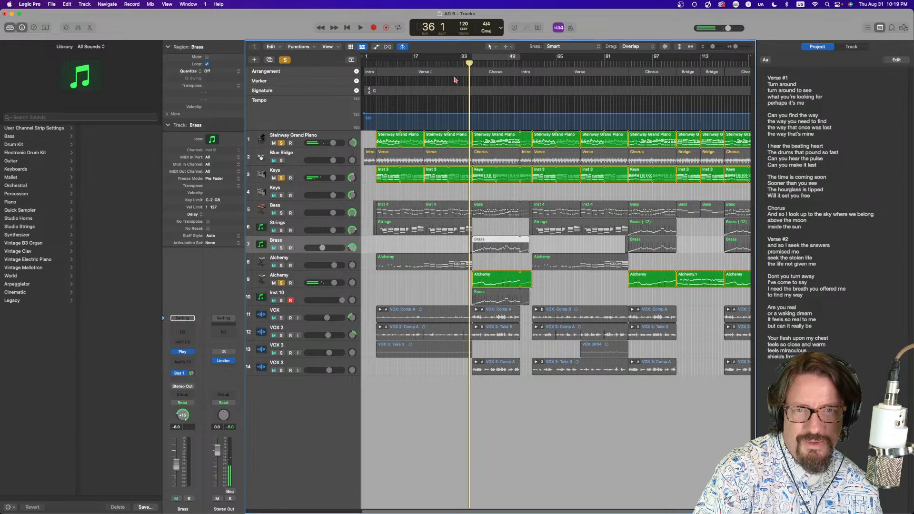
{"action": "left_click", "coordinate": [281, 213]}
{"action": "key", "text": "space"}
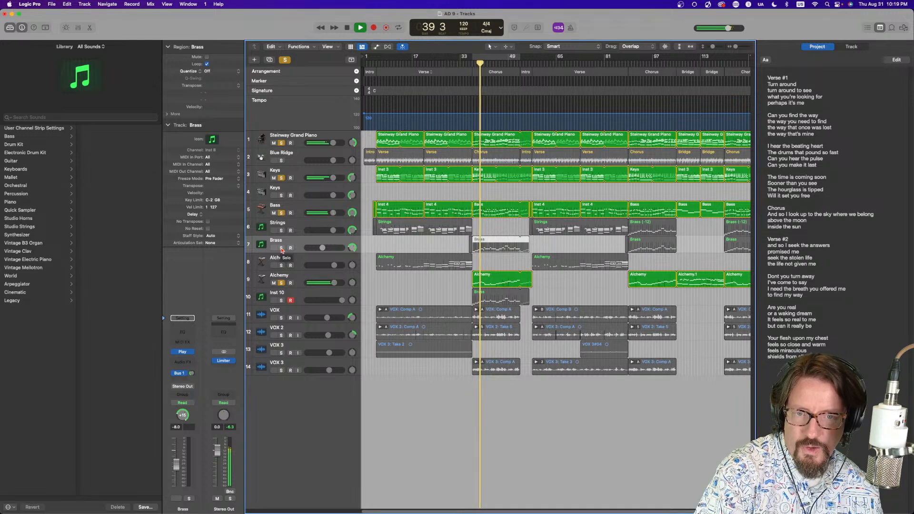
{"action": "left_click", "coordinate": [281, 300]}
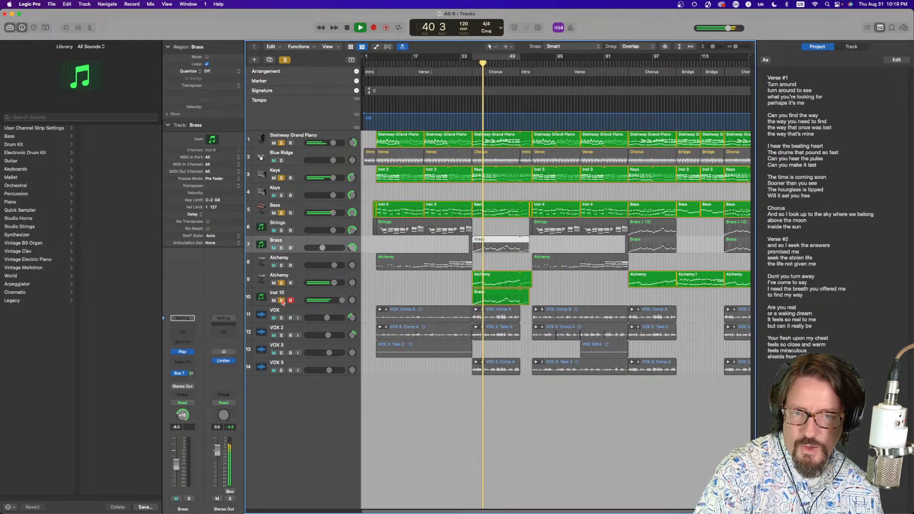
{"action": "left_click_drag", "start_coordinate": [344, 304], "coordinate": [339, 303]}
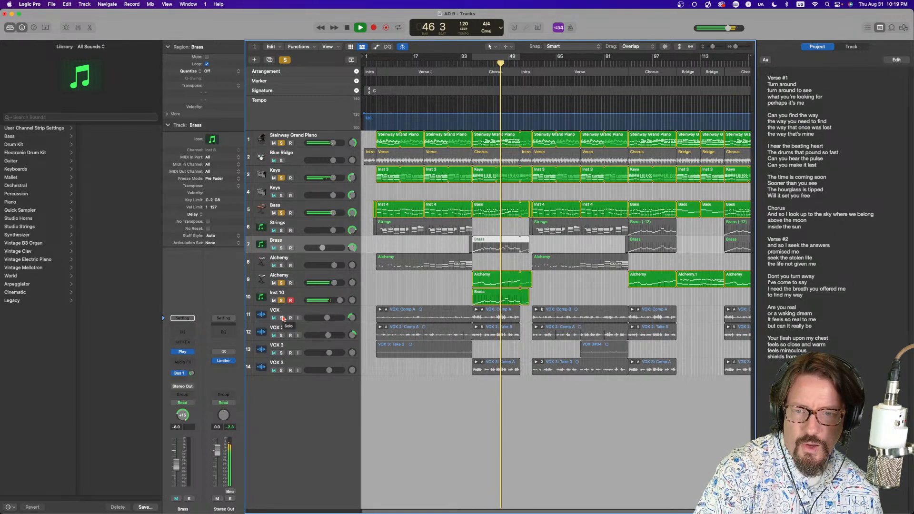
Solo the four VOX tracks, select them all and lower their volume slightly, then resume playback
{"action": "left_click_drag", "start_coordinate": [283, 319], "coordinate": [282, 371]}
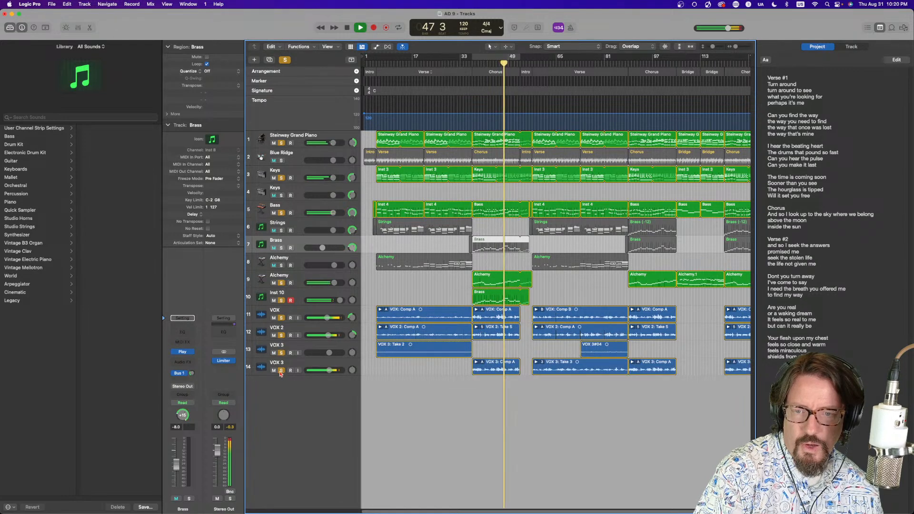
{"action": "key", "text": "space"}
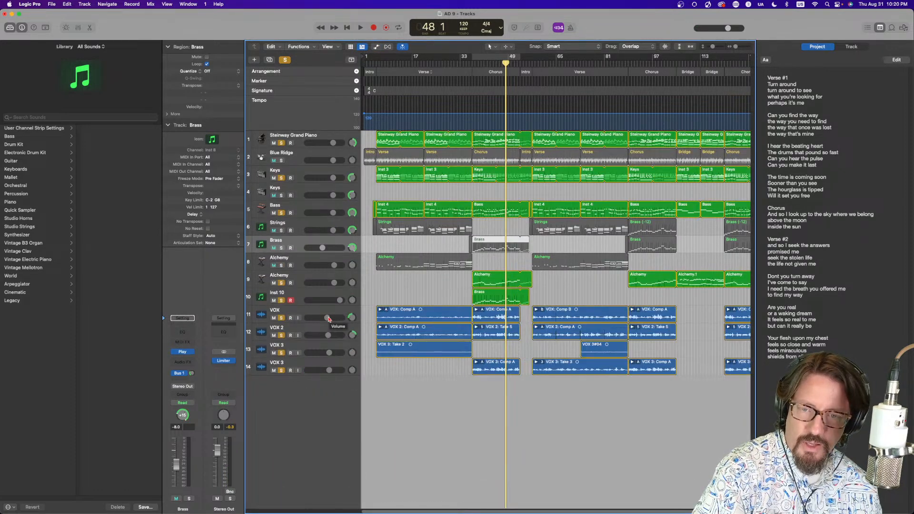
{"action": "left_click", "coordinate": [310, 314]}
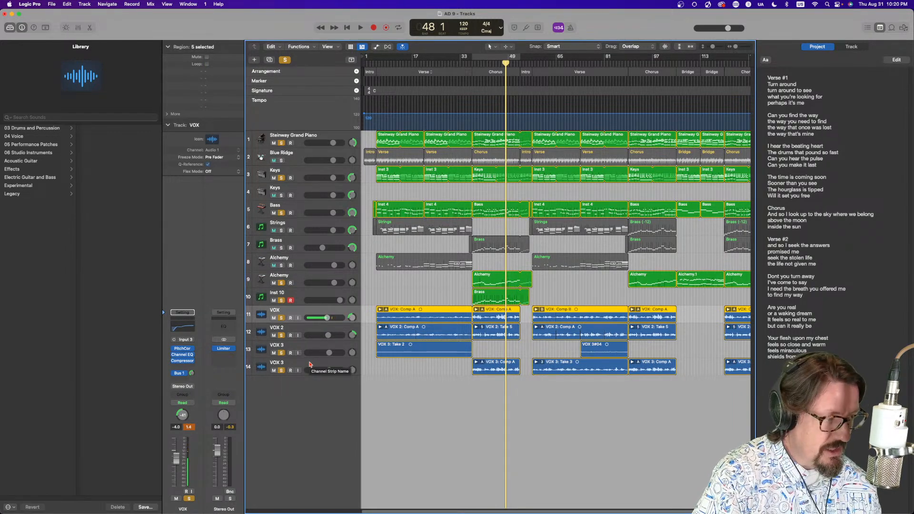
{"action": "left_click", "coordinate": [310, 365], "text": "shift"}
{"action": "left_click_drag", "start_coordinate": [330, 371], "coordinate": [324, 370]}
{"action": "key", "text": "space"}
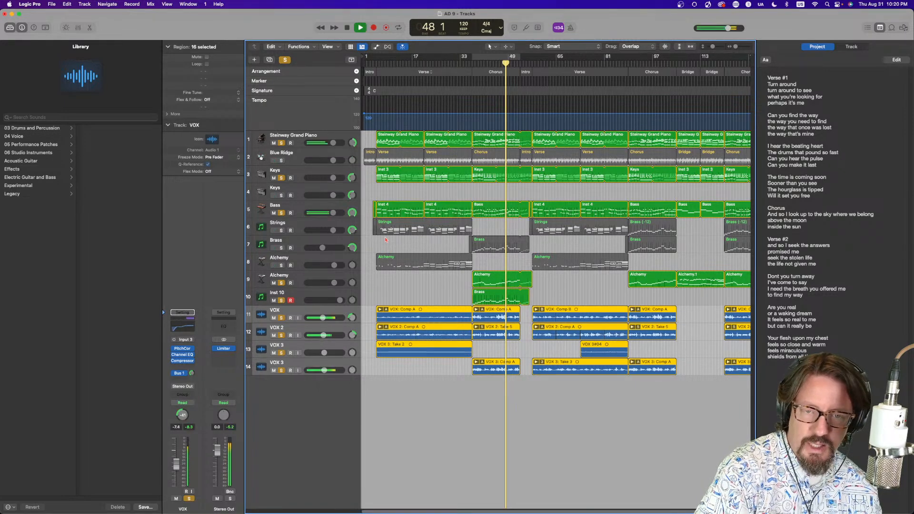
Adjust the pan of the VOX and VOX 2 tracks while playing from around bar 39
{"action": "left_click", "coordinate": [490, 81]}
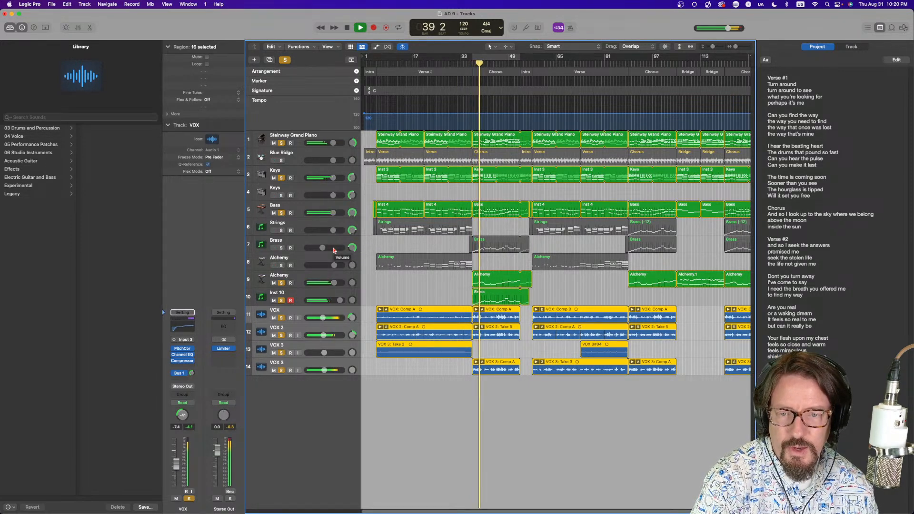
{"action": "left_click_drag", "start_coordinate": [353, 336], "coordinate": [351, 381]}
{"action": "left_click_drag", "start_coordinate": [352, 318], "coordinate": [352, 335]}
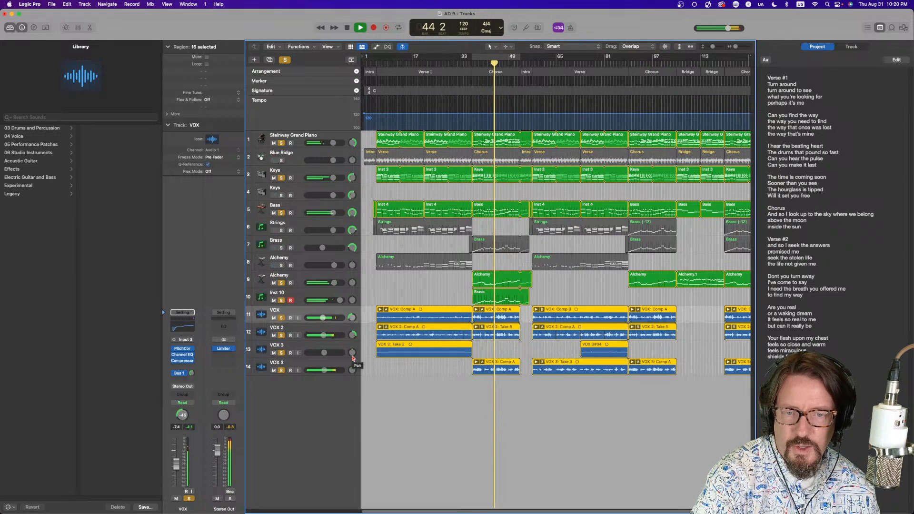
Clear all solos, open the drummer editor for the first Chorus region on Blue Ridge and cycle-play it
{"action": "left_click", "coordinate": [286, 60]}
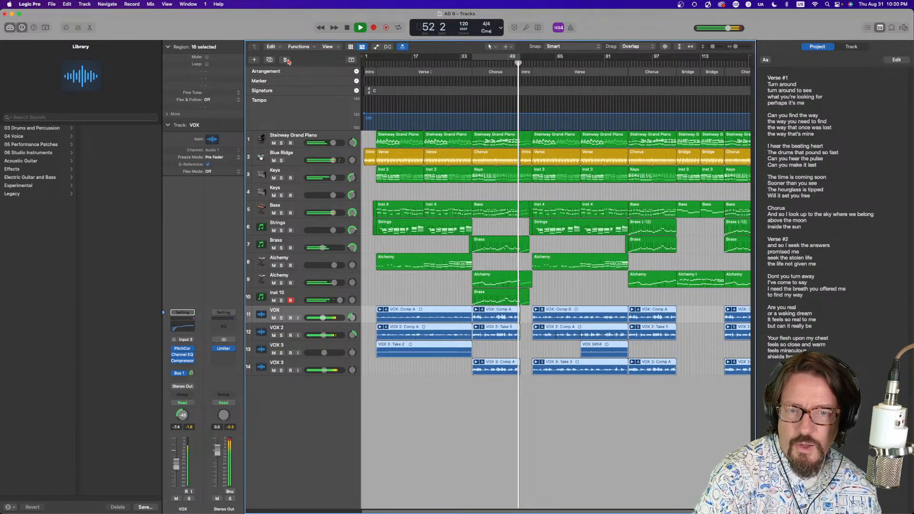
{"action": "key", "text": "space"}
{"action": "left_click", "coordinate": [486, 157]}
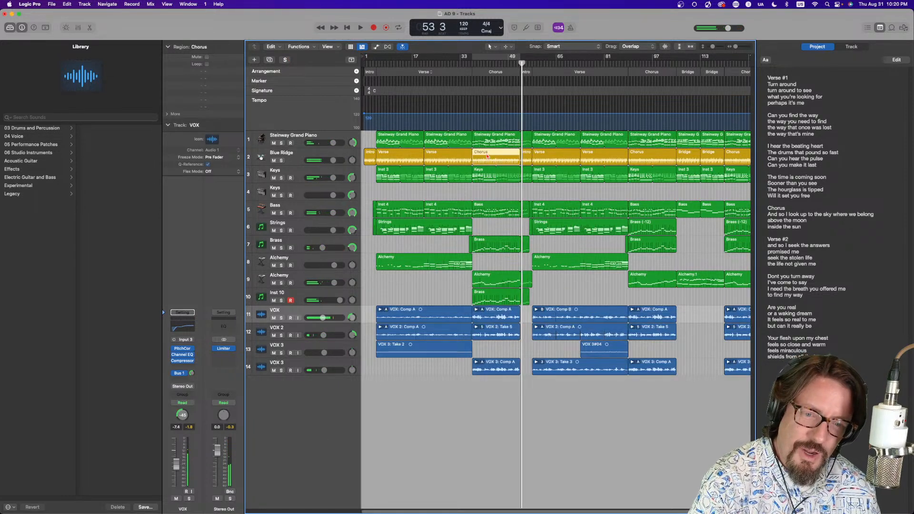
{"action": "key", "text": "e"}
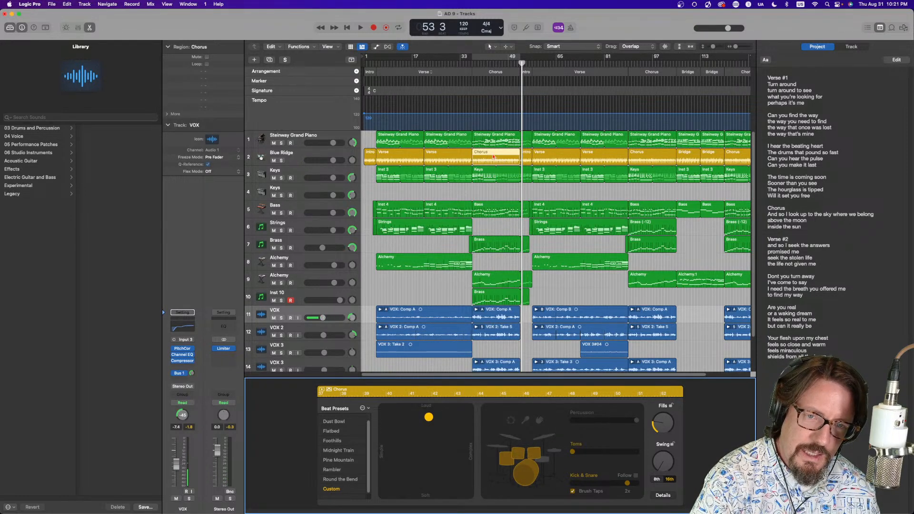
{"action": "key", "text": "super+u"}
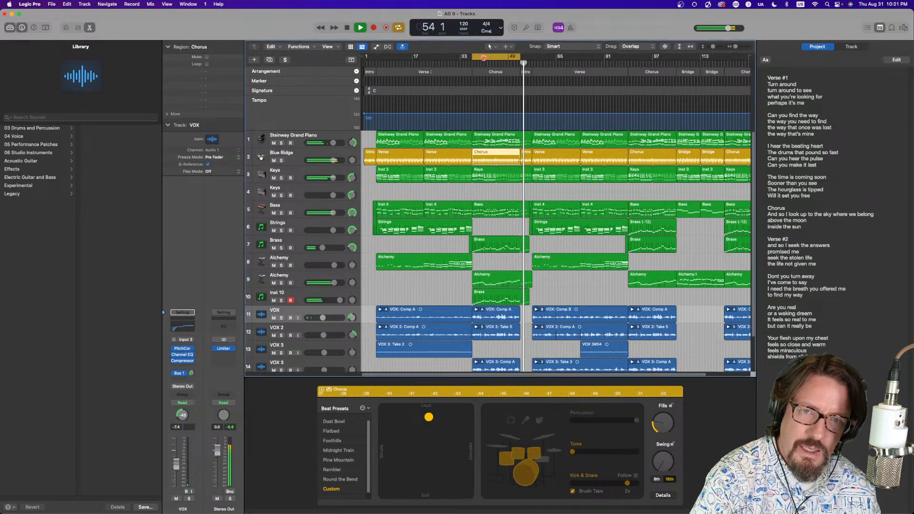
{"action": "key", "text": "space"}
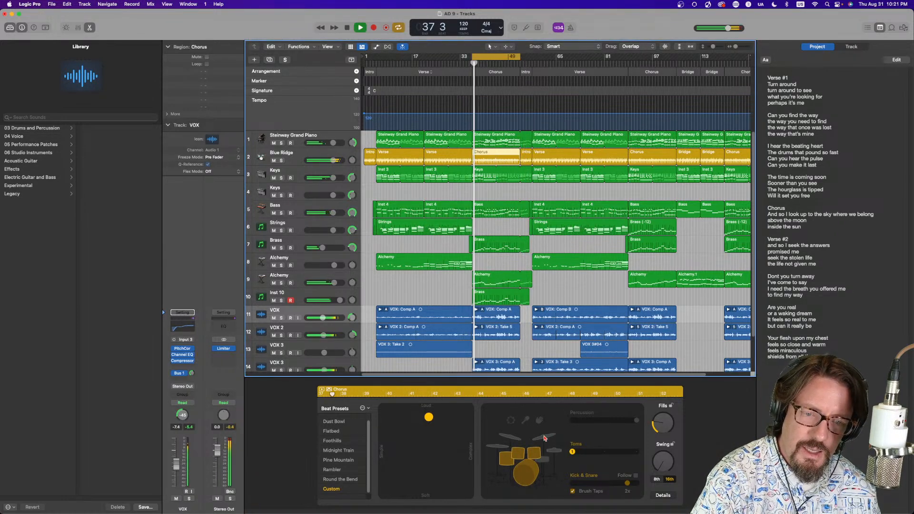
{"action": "key", "text": "space"}
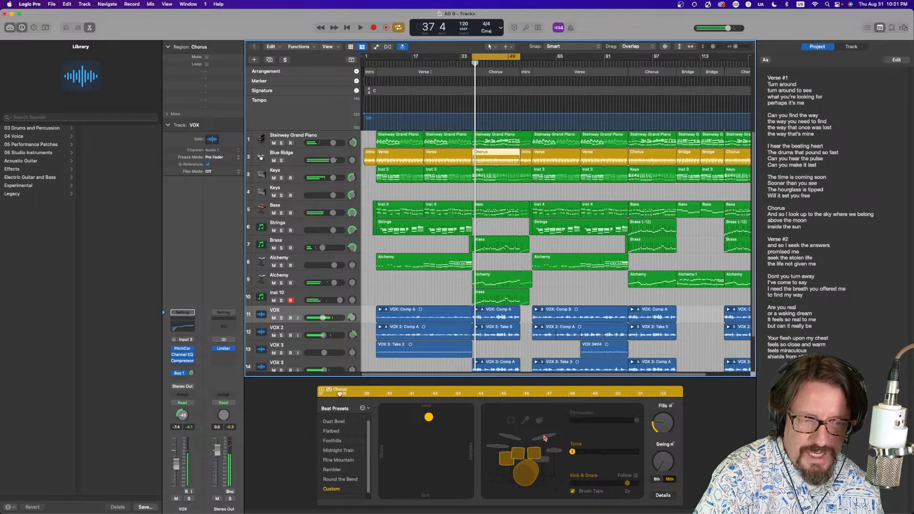
Select the cymbals in the drummer kit and raise the Cymbals level while playing
{"action": "left_click", "coordinate": [544, 438]}
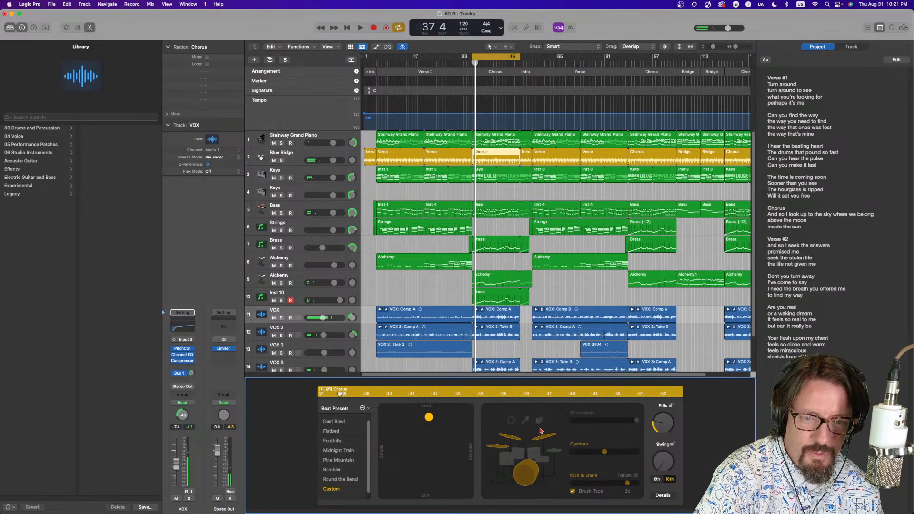
{"action": "key", "text": "space"}
{"action": "mouse_move", "coordinate": [605, 453]}
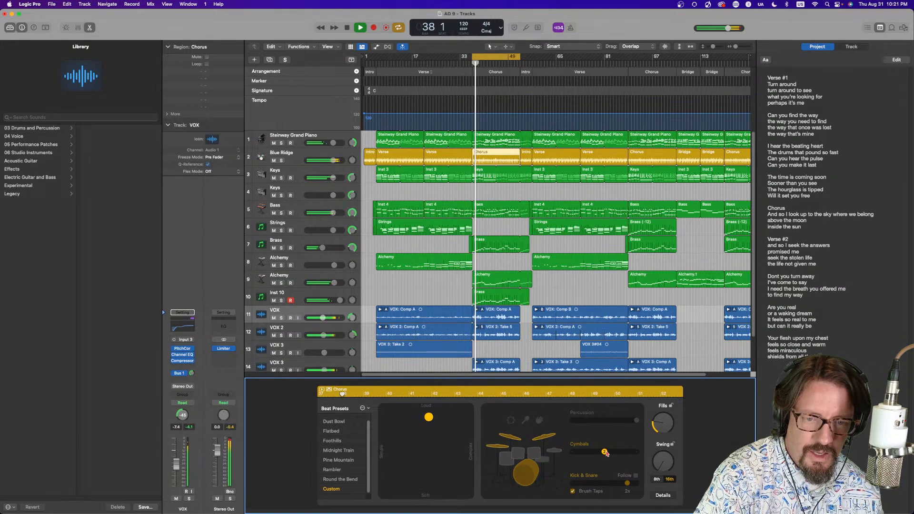
{"action": "left_click_drag", "start_coordinate": [605, 454], "coordinate": [638, 454]}
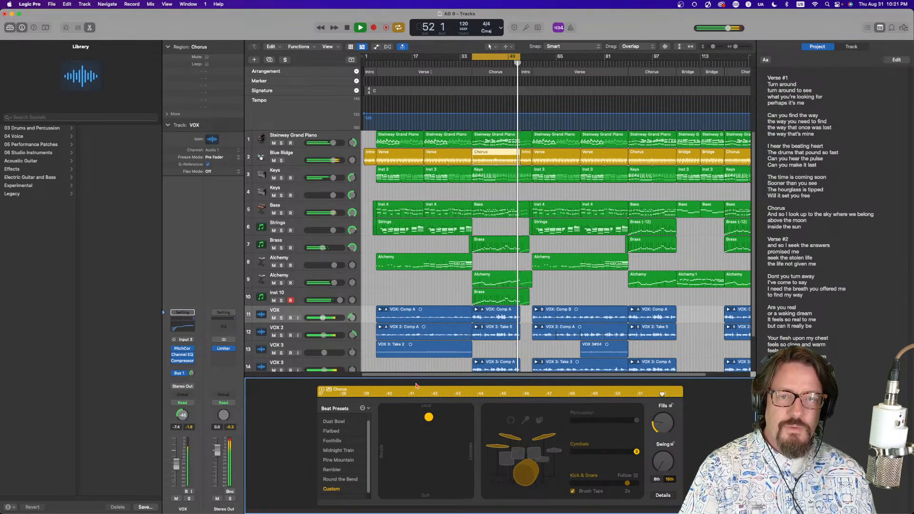
Turn off cycle, briefly open the Inst 10 Brass region, then shorten that region's end slightly and stop playback
{"action": "left_click", "coordinate": [501, 60]}
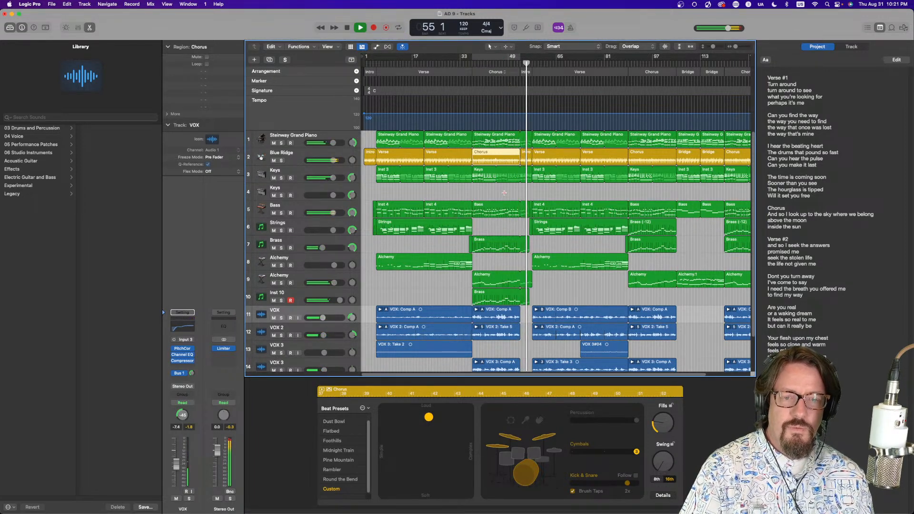
{"action": "double_click", "coordinate": [526, 298]}
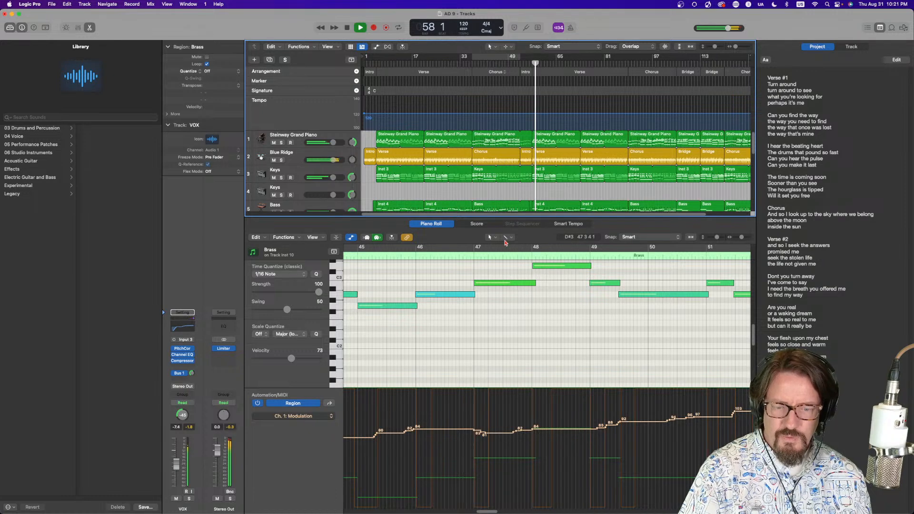
{"action": "key", "text": "e"}
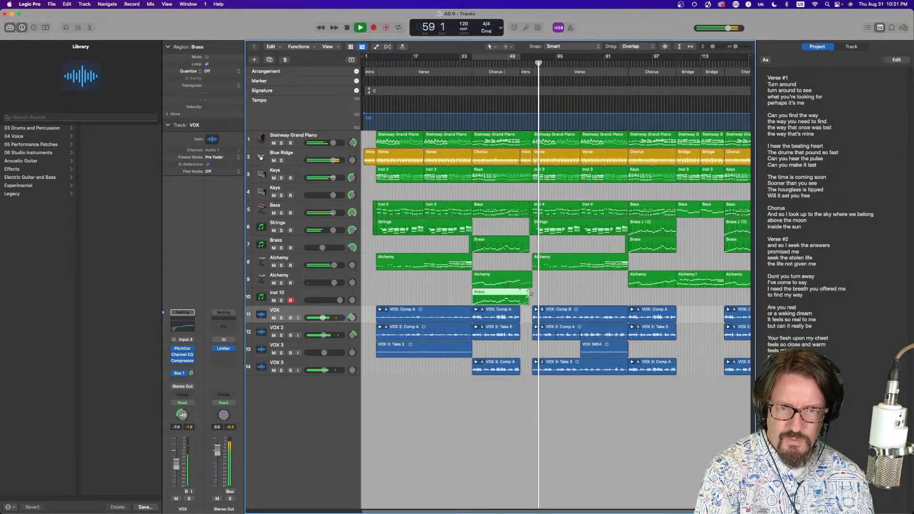
{"action": "left_click_drag", "start_coordinate": [528, 302], "coordinate": [523, 294]}
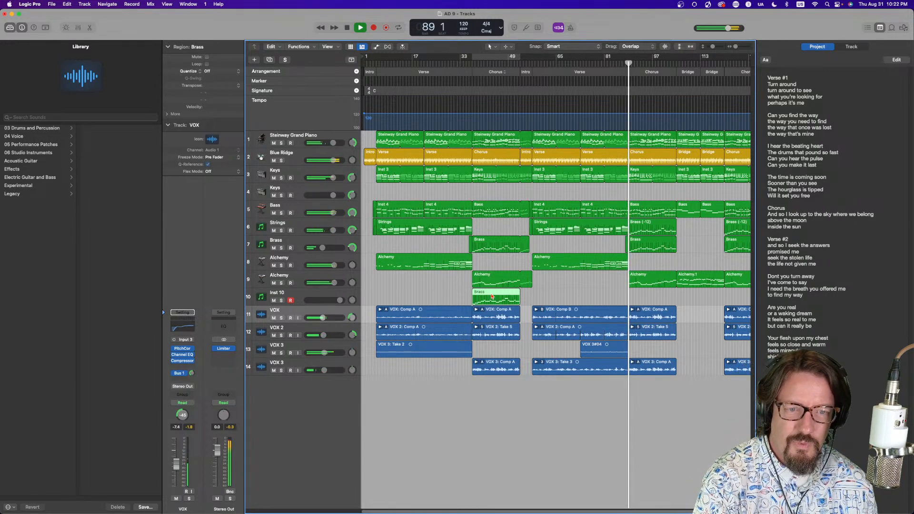
{"action": "key", "text": "space"}
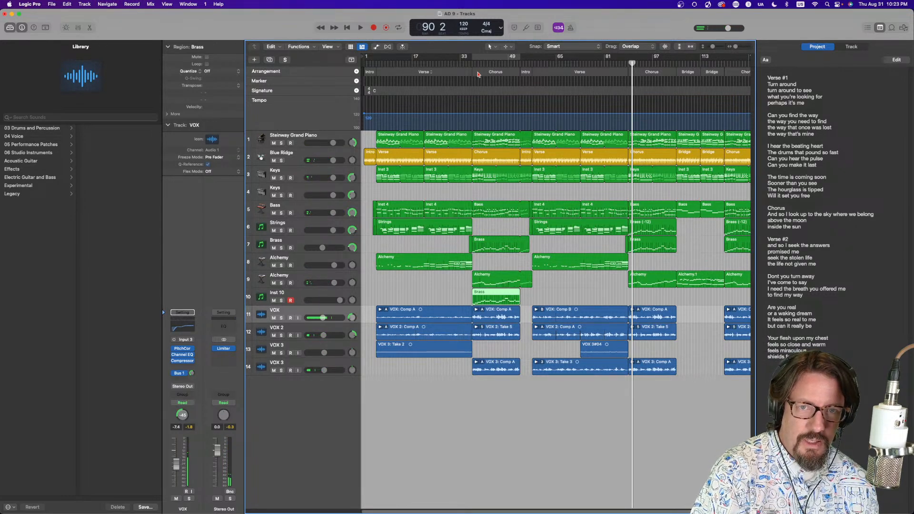
Examine the Chorus arrangement marker and its section name options
{"action": "left_click", "coordinate": [479, 74]}
{"action": "left_click", "coordinate": [492, 89]}
{"action": "left_click", "coordinate": [510, 72]}
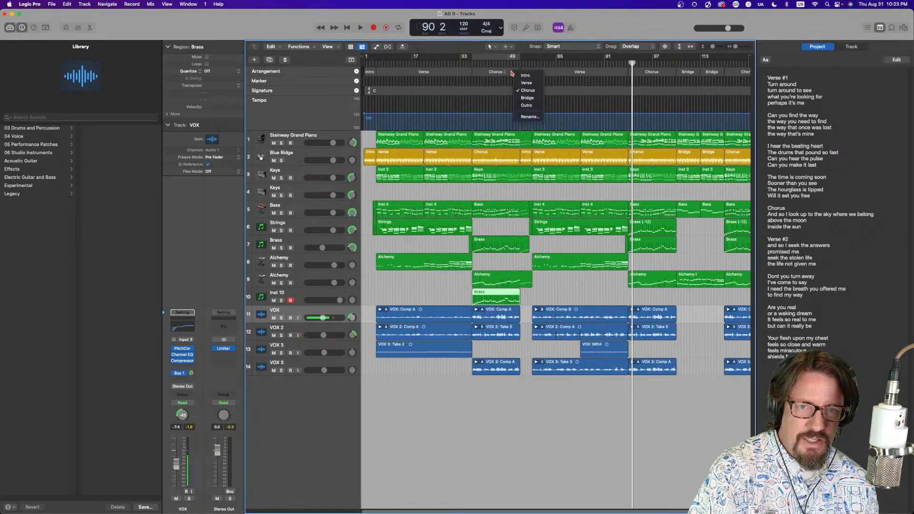
{"action": "left_click", "coordinate": [510, 72]}
{"action": "right_click", "coordinate": [478, 74]}
{"action": "left_click", "coordinate": [476, 76]}
{"action": "left_click", "coordinate": [476, 75]}
{"action": "left_click", "coordinate": [474, 71]}
Copy the first Chorus arrangement section to bar 89 and delete the displaced original second Chorus section
{"action": "left_click_drag", "start_coordinate": [473, 68], "coordinate": [630, 75]}
{"action": "left_click", "coordinate": [680, 71]}
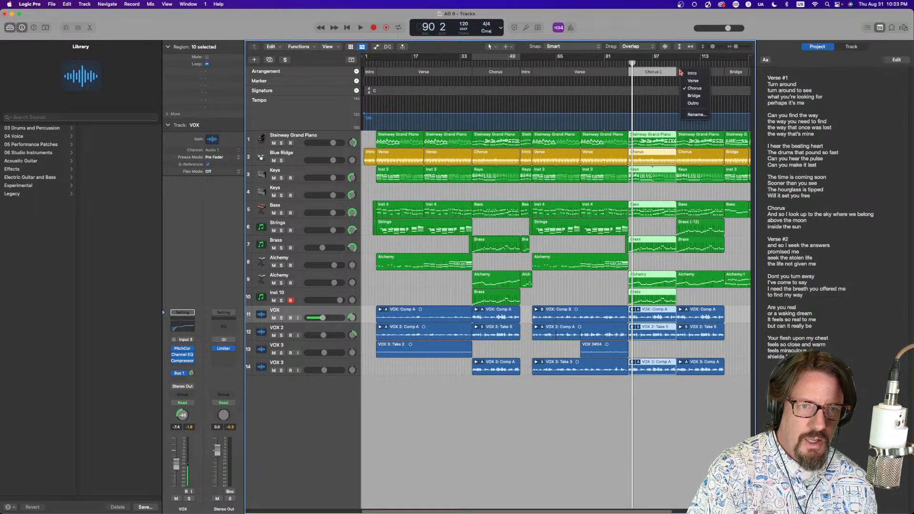
{"action": "left_click", "coordinate": [679, 73]}
{"action": "left_click", "coordinate": [679, 74]}
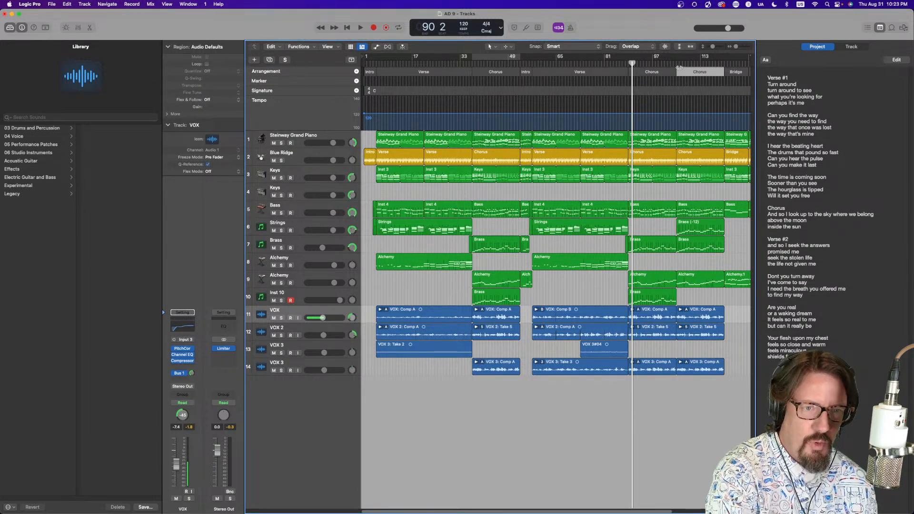
{"action": "key", "text": "Delete"}
{"action": "key", "text": "Delete"}
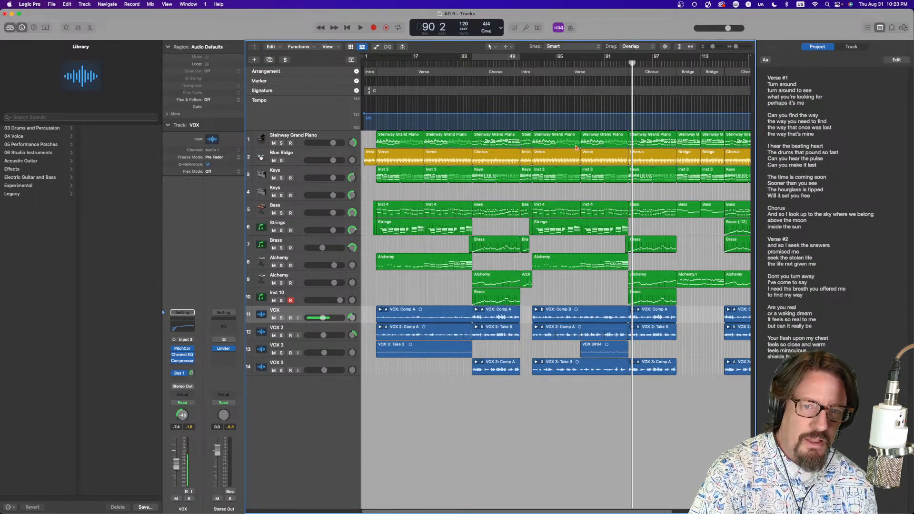
Play back from just before bar 89 to hear the copied chorus
{"action": "left_click_drag", "start_coordinate": [632, 62], "coordinate": [628, 63]}
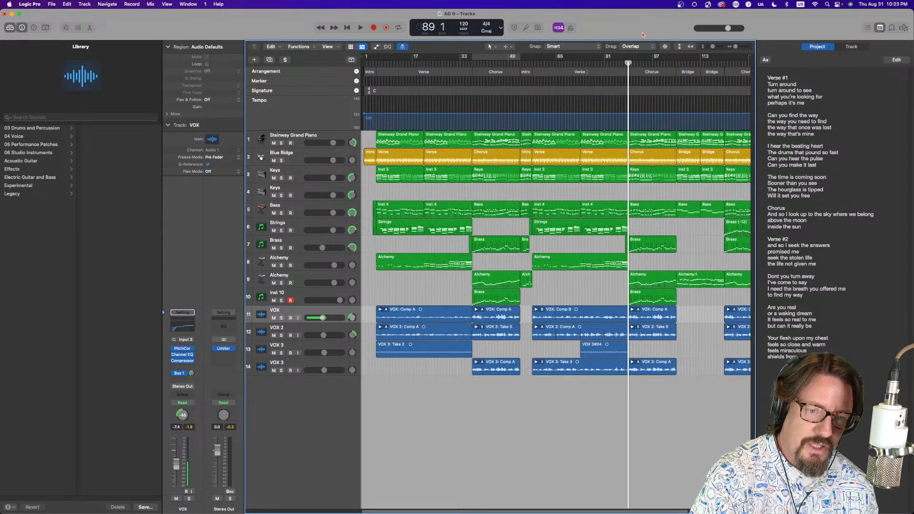
{"action": "key", "text": "comma"}
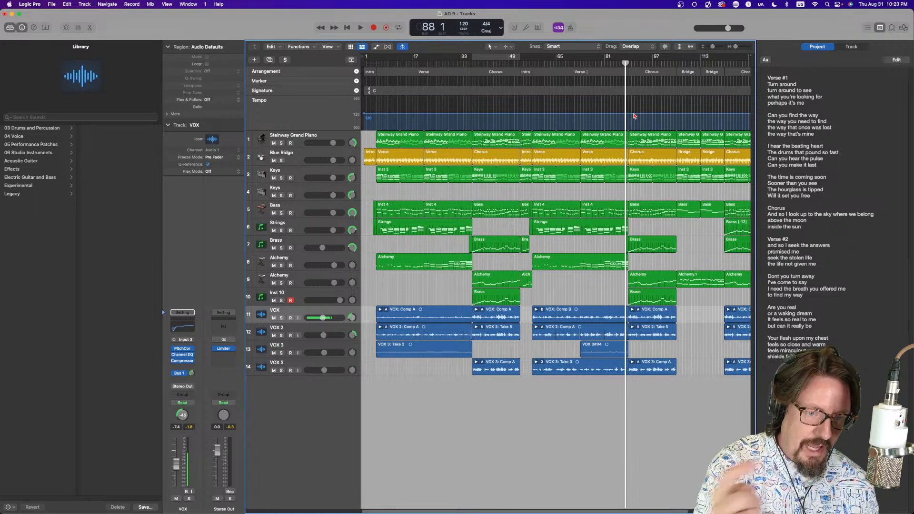
{"action": "key", "text": "space"}
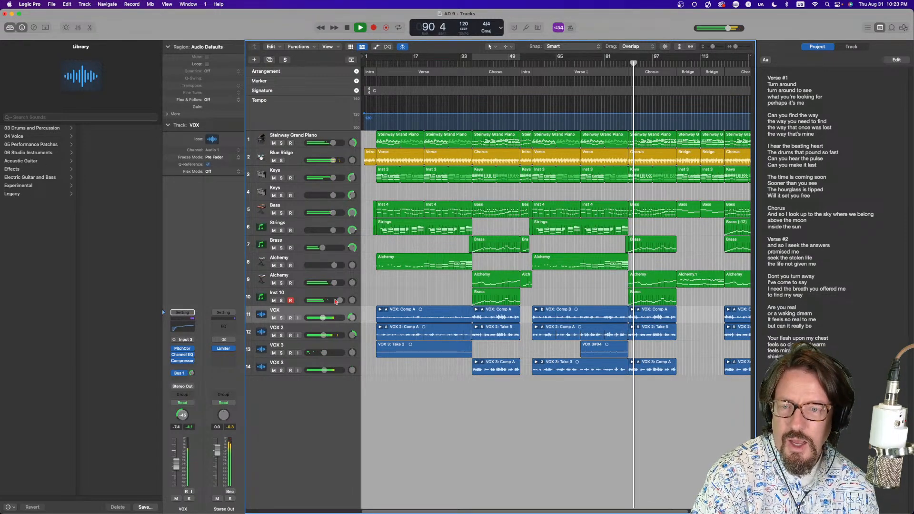
Replay from just before the second chorus and open its Blue Ridge drummer region in the Drummer editor
{"action": "left_click_drag", "start_coordinate": [339, 301], "coordinate": [340, 301]}
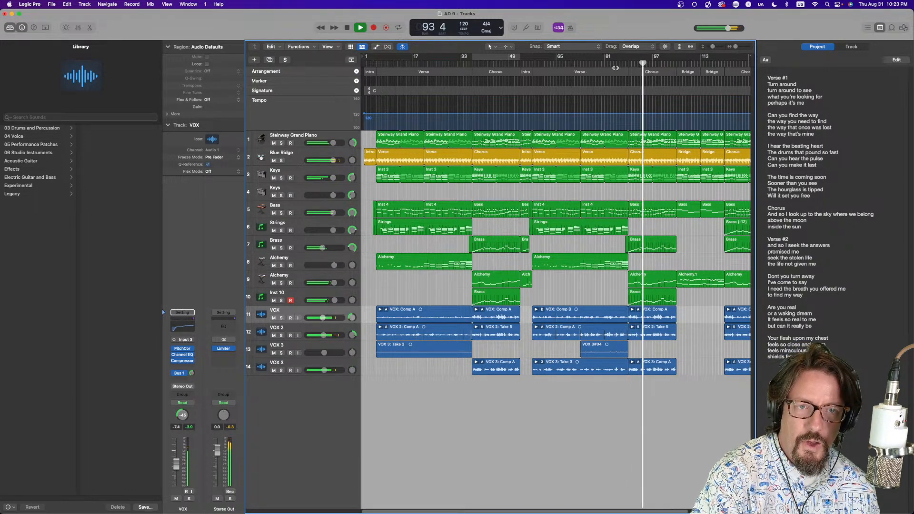
{"action": "left_click", "coordinate": [623, 63]}
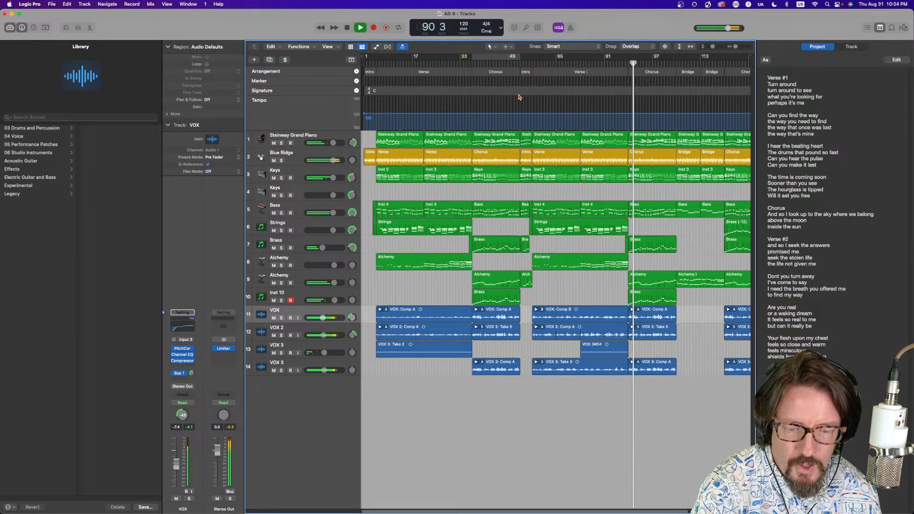
{"action": "left_click", "coordinate": [645, 157]}
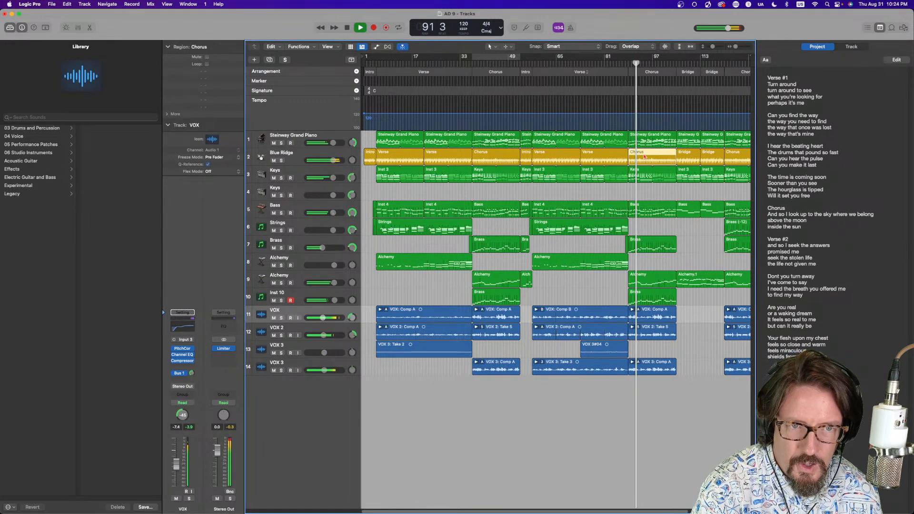
{"action": "double_click", "coordinate": [645, 156]}
Adjust the cymbals level for the second chorus drummer part, lowering it and then raising it to about three-quarters
{"action": "left_click_drag", "start_coordinate": [636, 454], "coordinate": [573, 455]}
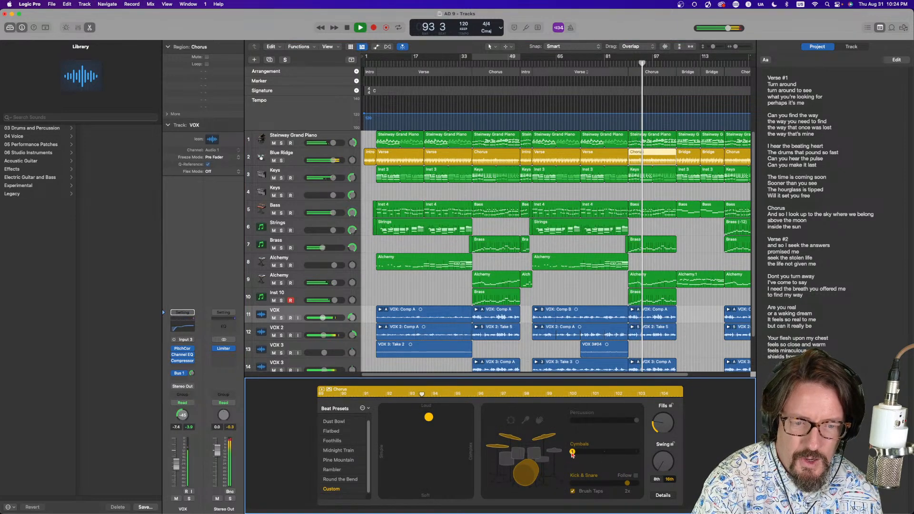
{"action": "left_click", "coordinate": [557, 451]}
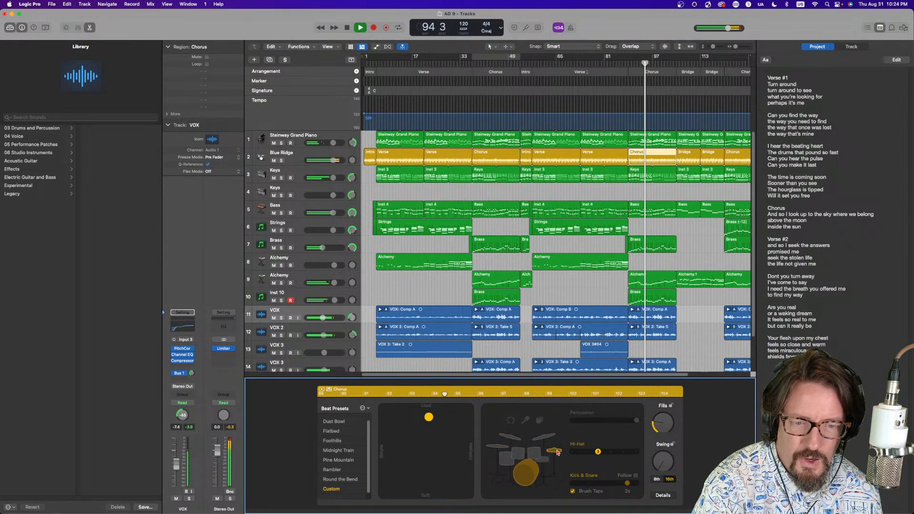
{"action": "left_click", "coordinate": [547, 436]}
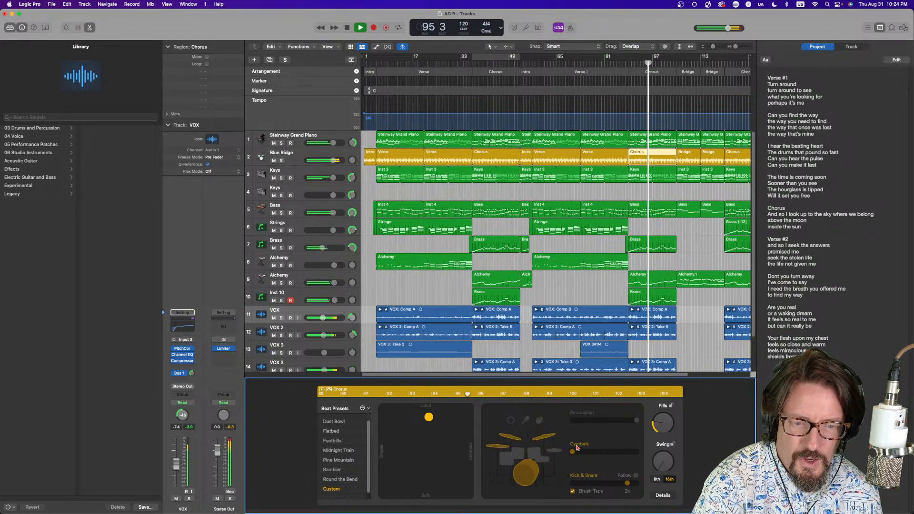
{"action": "left_click_drag", "start_coordinate": [573, 450], "coordinate": [618, 456]}
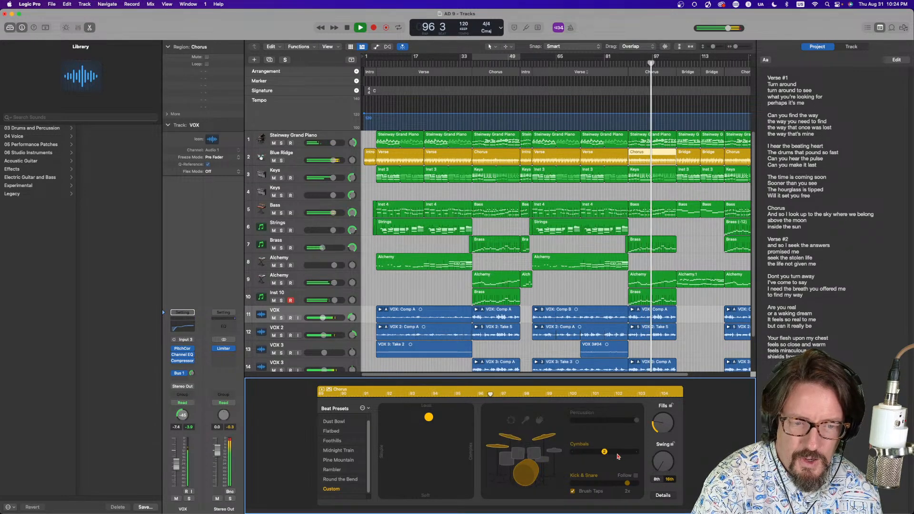
Open the drummer's detail settings, nudge the Feel knob slightly, and stop playback
{"action": "left_click", "coordinate": [665, 496]}
{"action": "left_click_drag", "start_coordinate": [518, 456], "coordinate": [516, 451]}
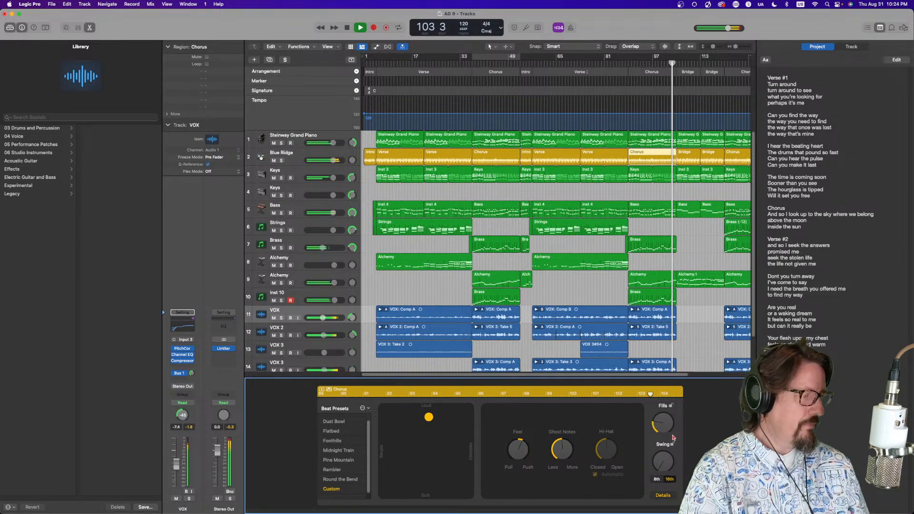
{"action": "key", "text": "space"}
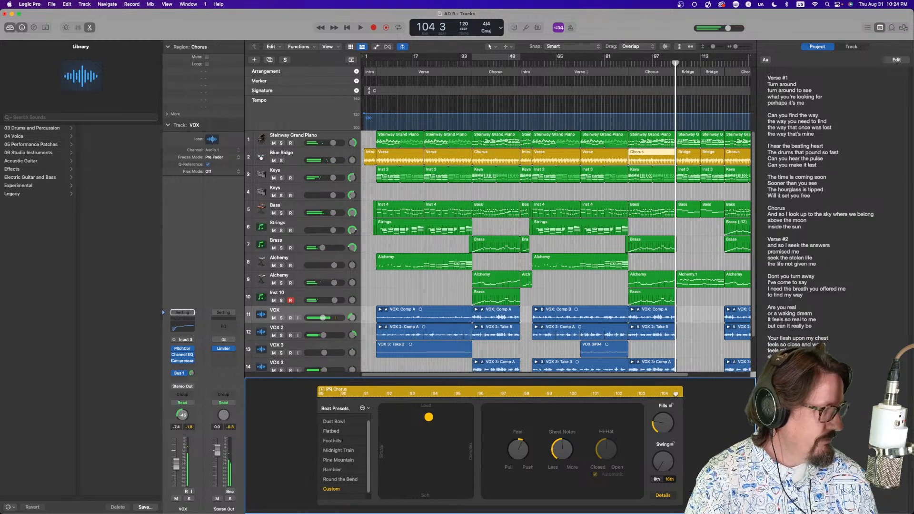